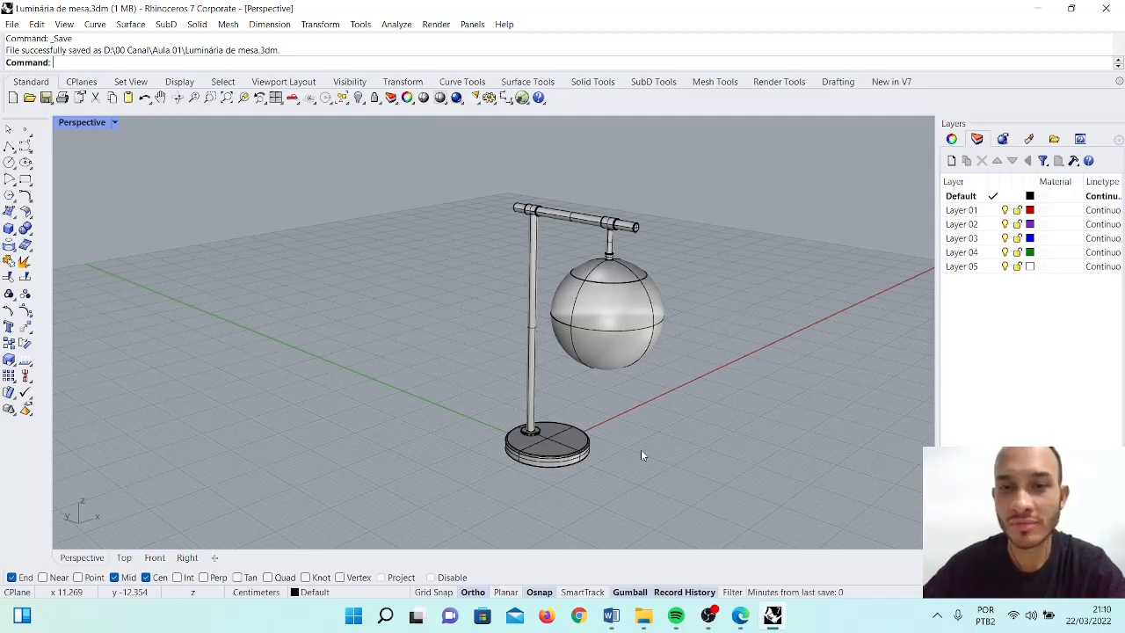
Step: Examine the finished table lamp model from several angles, including its base, vertical stem, crossbar and spherical shade
{"action": "scroll", "coordinate": [640, 436], "scroll_direction": "down", "scroll_amount": 3}
{"action": "mouse_move", "coordinate": [640, 435]}
{"action": "right_mouse_down"}
{"action": "mouse_move", "coordinate": [610, 427]}
{"action": "mouse_move", "coordinate": [622, 427]}
{"action": "right_mouse_up"}
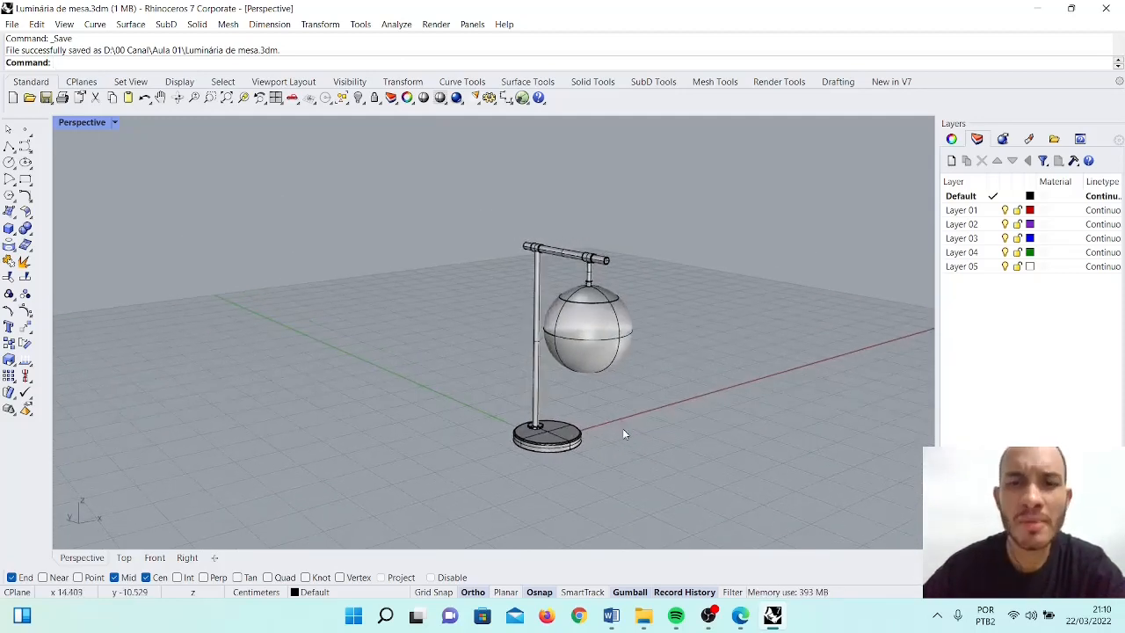
{"action": "scroll", "coordinate": [504, 382], "scroll_direction": "up", "scroll_amount": 3}
{"action": "scroll", "coordinate": [485, 325], "scroll_direction": "up", "scroll_amount": 6}
{"action": "scroll", "coordinate": [486, 325], "scroll_direction": "down", "scroll_amount": 6}
{"action": "right_click_drag", "start_coordinate": [485, 325], "coordinate": [488, 337]}
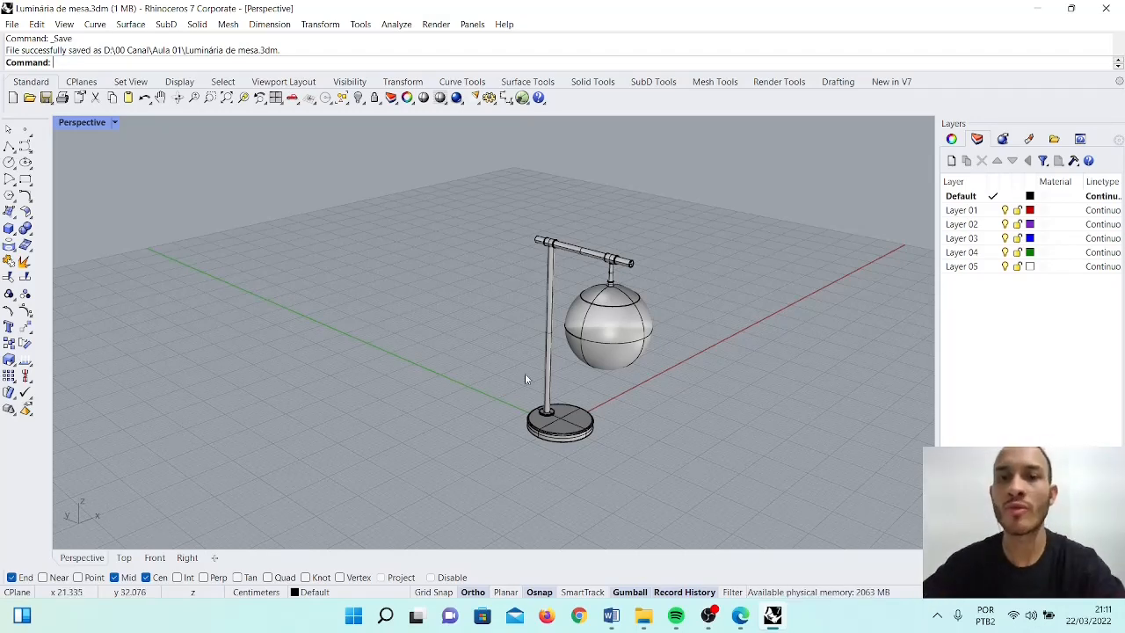
{"action": "left_click", "coordinate": [553, 427]}
{"action": "left_click", "coordinate": [549, 351]}
{"action": "left_click", "coordinate": [486, 287]}
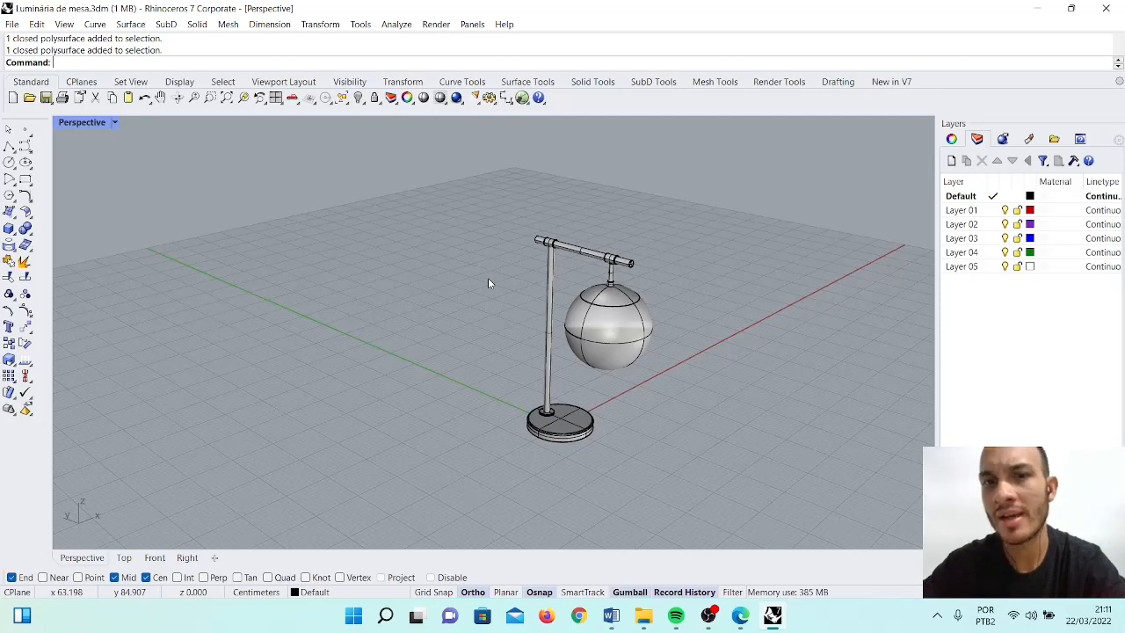
{"action": "scroll", "coordinate": [495, 310], "scroll_direction": "up", "scroll_amount": 1}
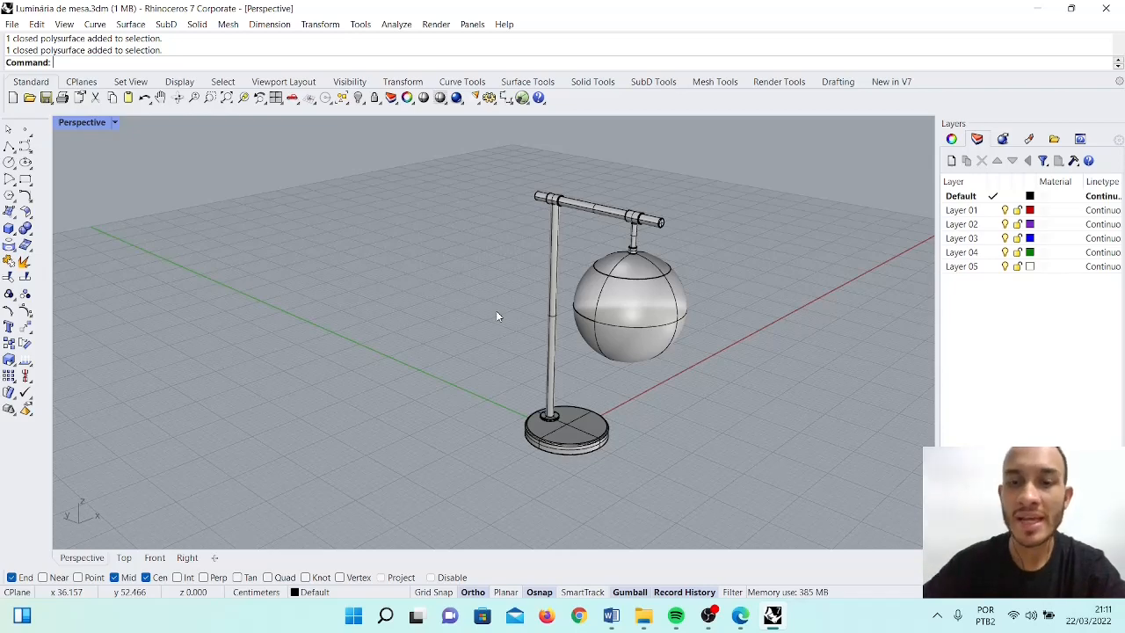
Step: Switch to the lesson PDF in Edge and review the command list and the lamp exercise dimensions on pages 2 and 3
{"action": "left_click", "coordinate": [741, 619]}
{"action": "scroll", "coordinate": [529, 385], "scroll_direction": "up", "scroll_amount": 8}
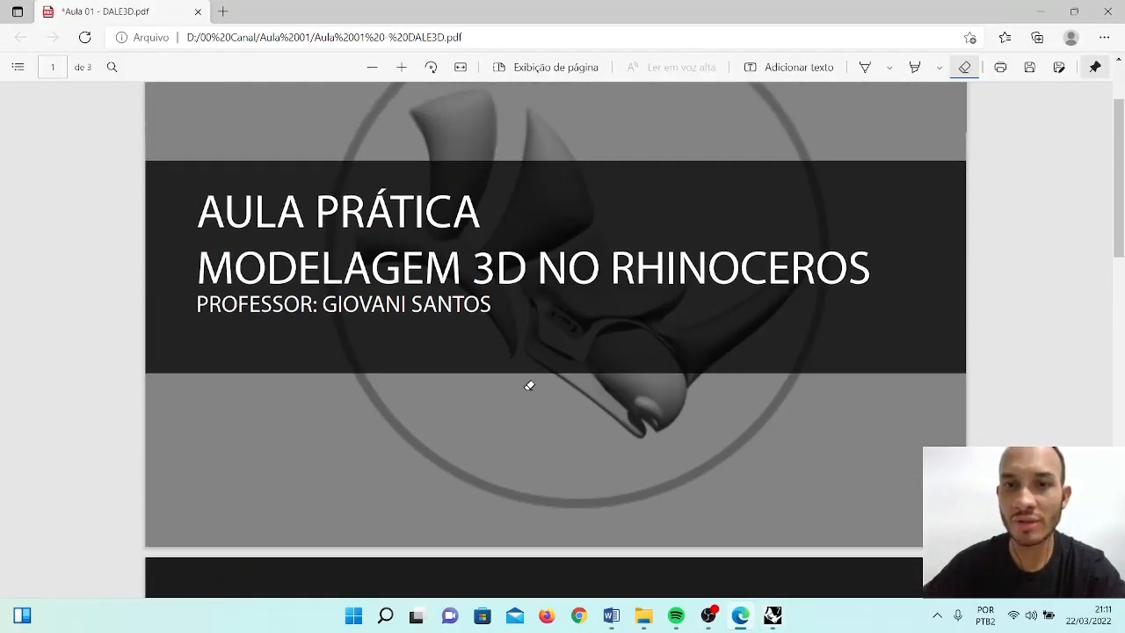
{"action": "scroll", "coordinate": [529, 384], "scroll_direction": "down", "scroll_amount": 5}
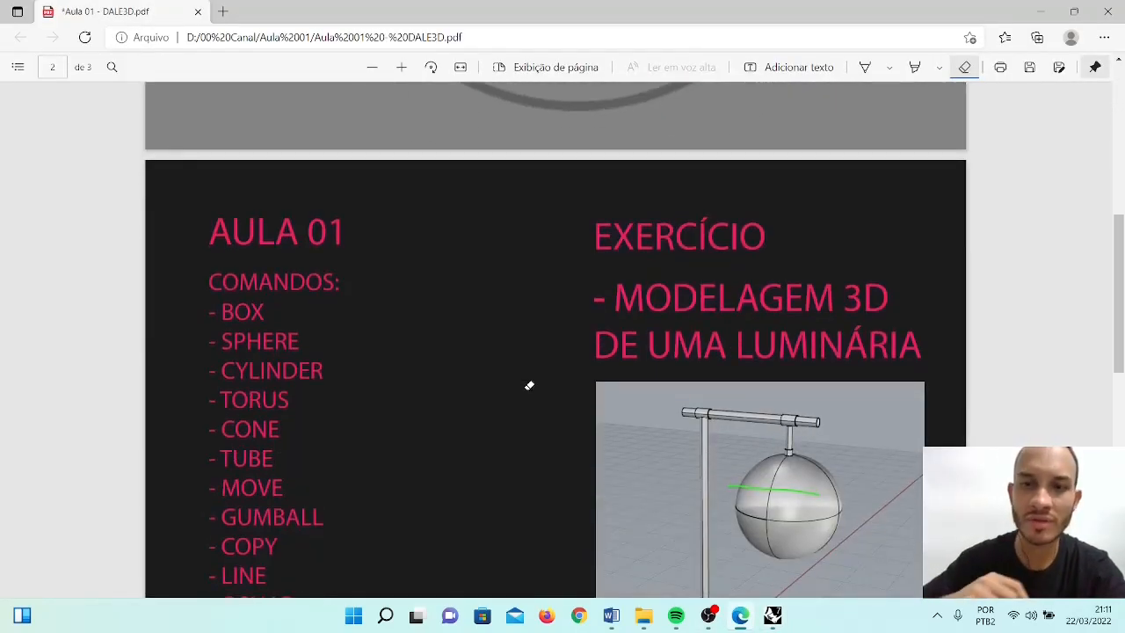
{"action": "scroll", "coordinate": [529, 385], "scroll_direction": "down", "scroll_amount": 2}
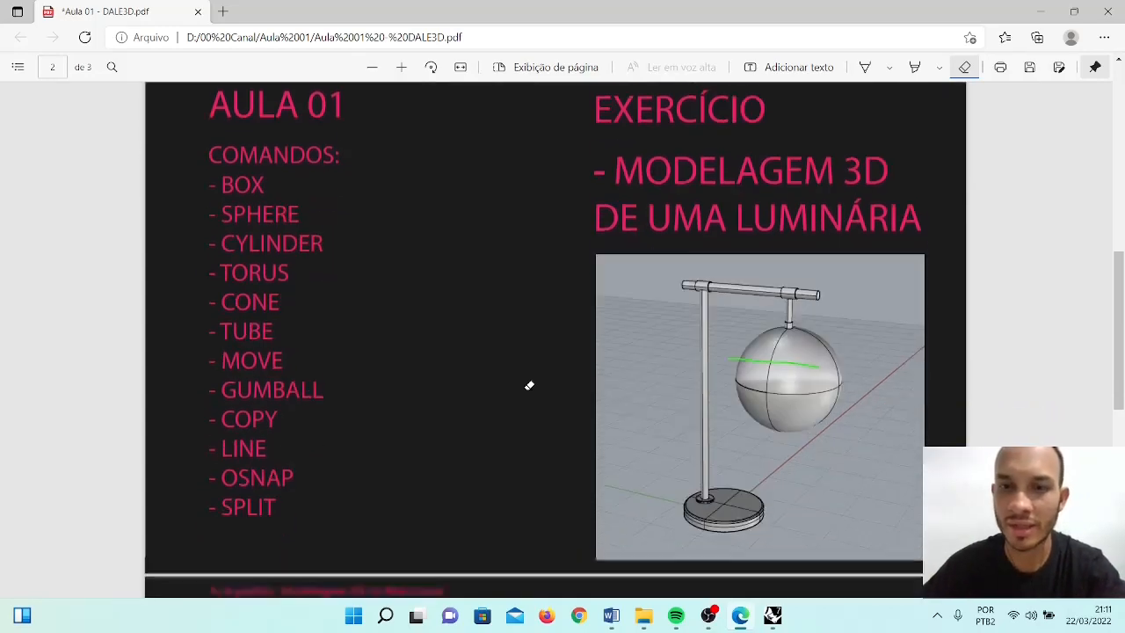
{"action": "scroll", "coordinate": [540, 407], "scroll_direction": "up", "scroll_amount": 2}
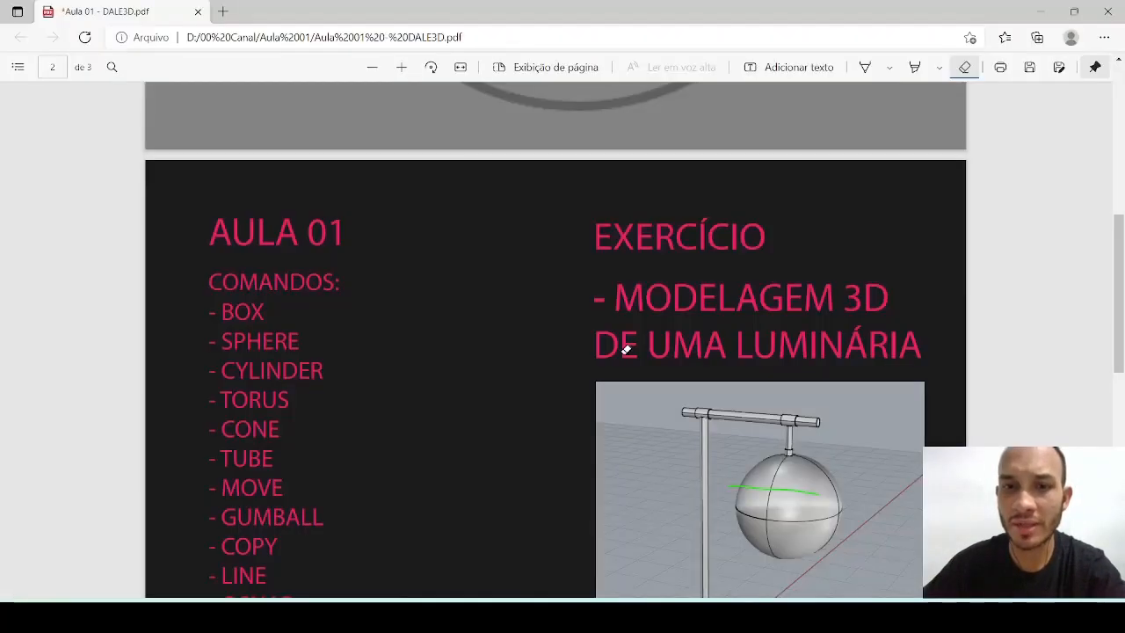
{"action": "scroll", "coordinate": [623, 346], "scroll_direction": "down", "scroll_amount": 10}
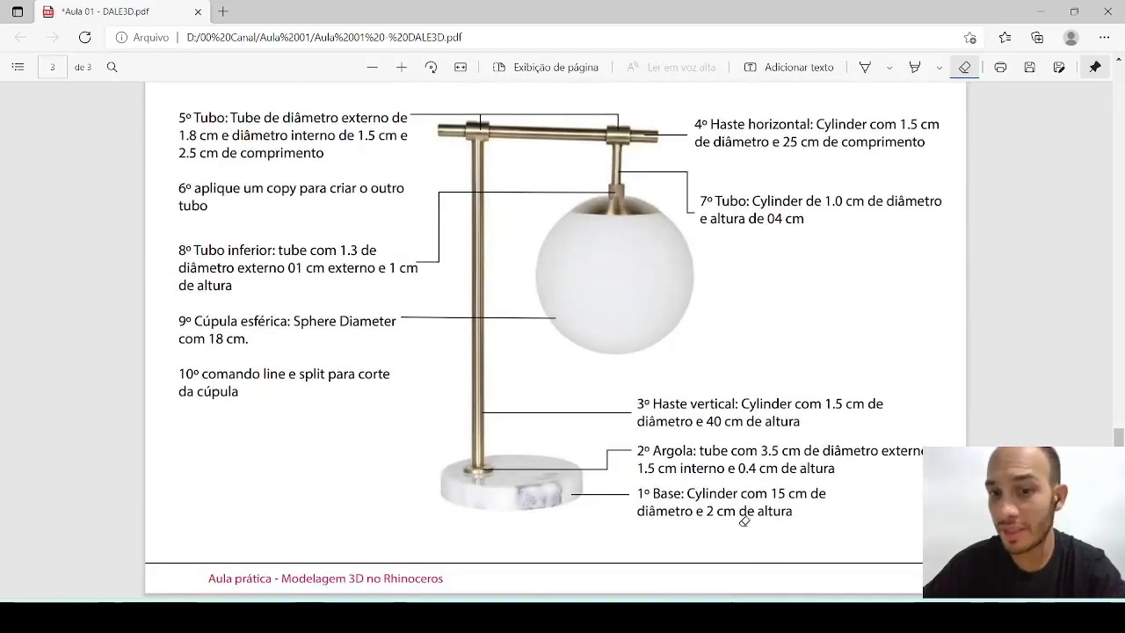
{"action": "left_click", "coordinate": [866, 69]}
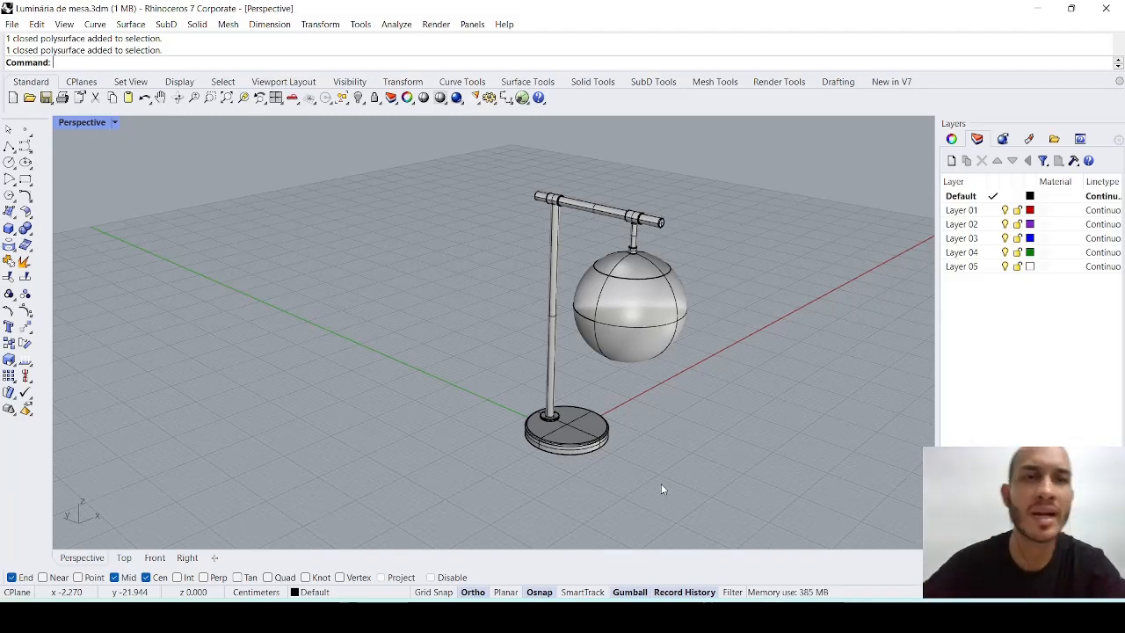
Step: Return to Rhino, create a new file from the Small Objects - Centimeters template and maximize the Perspective viewport
{"action": "mouse_move", "coordinate": [634, 435]}
{"action": "right_mouse_down"}
{"action": "mouse_move", "coordinate": [617, 420]}
{"action": "mouse_move", "coordinate": [640, 423]}
{"action": "mouse_move", "coordinate": [608, 428]}
{"action": "mouse_move", "coordinate": [619, 422]}
{"action": "right_mouse_up"}
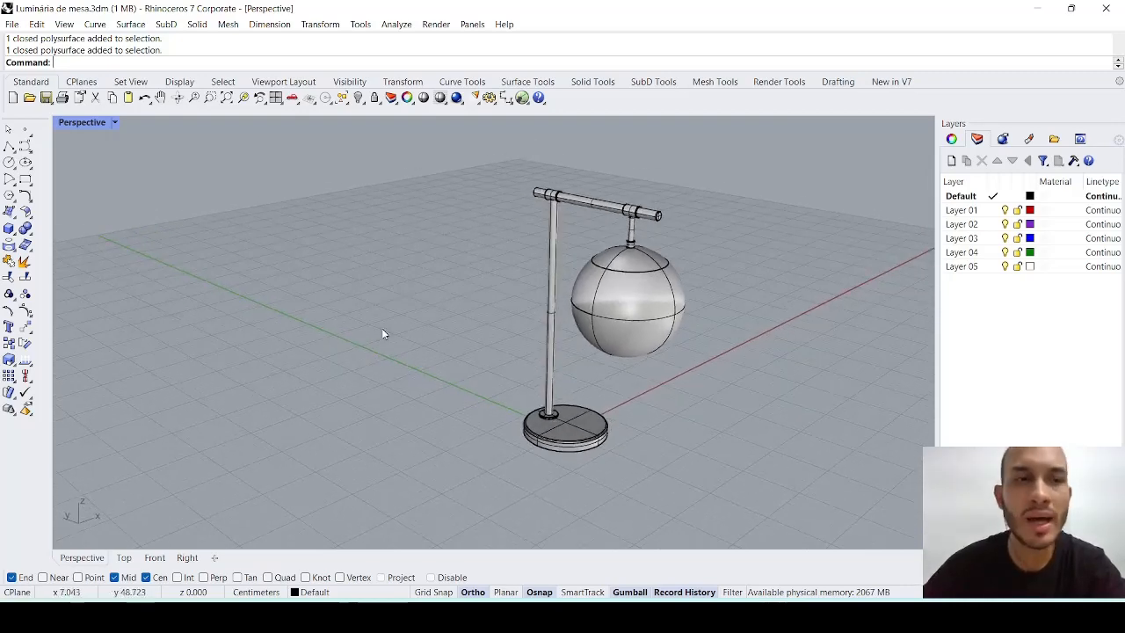
{"action": "left_click", "coordinate": [13, 24]}
{"action": "left_click", "coordinate": [32, 40]}
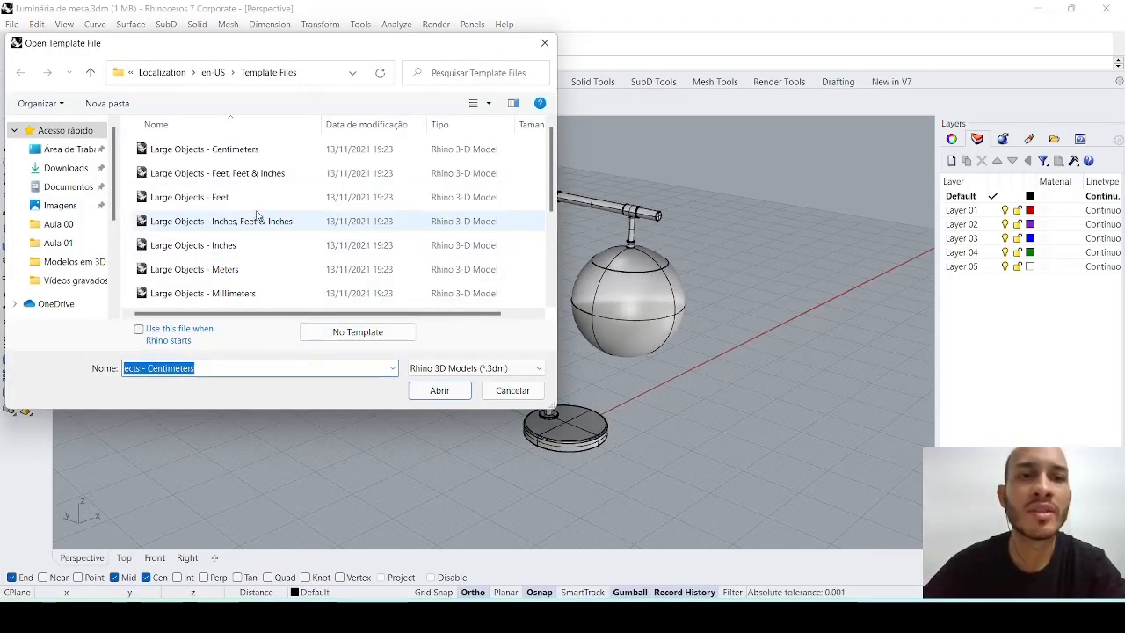
{"action": "scroll", "coordinate": [250, 233], "scroll_direction": "down", "scroll_amount": 3}
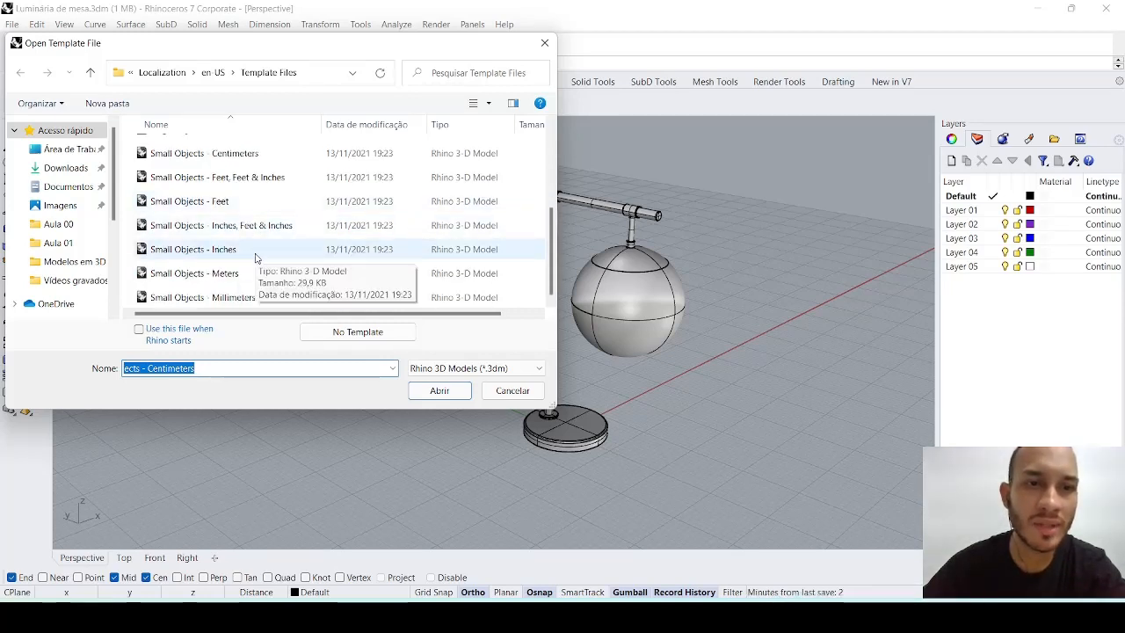
{"action": "scroll", "coordinate": [255, 231], "scroll_direction": "up", "scroll_amount": 1}
{"action": "left_click", "coordinate": [246, 225]}
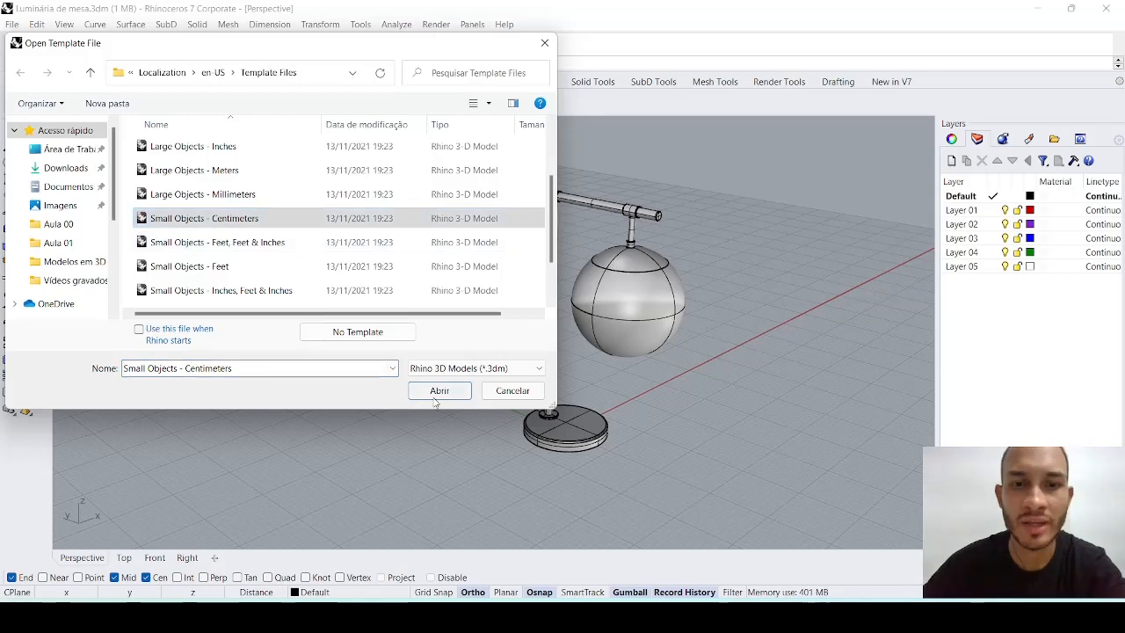
{"action": "left_click", "coordinate": [435, 392]}
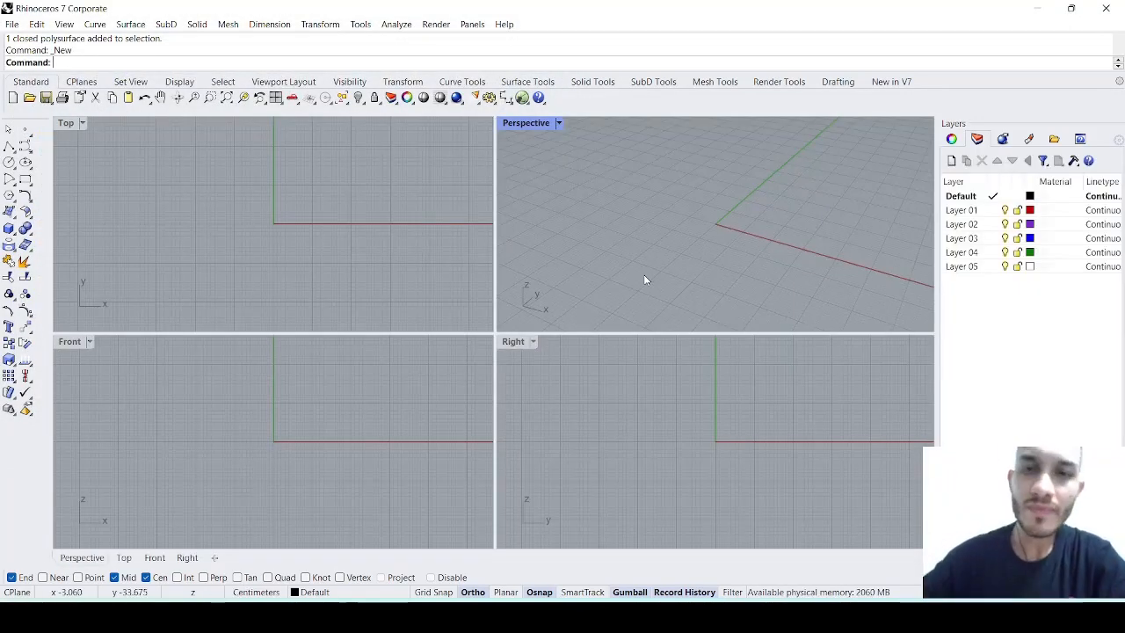
{"action": "double_click", "coordinate": [534, 124]}
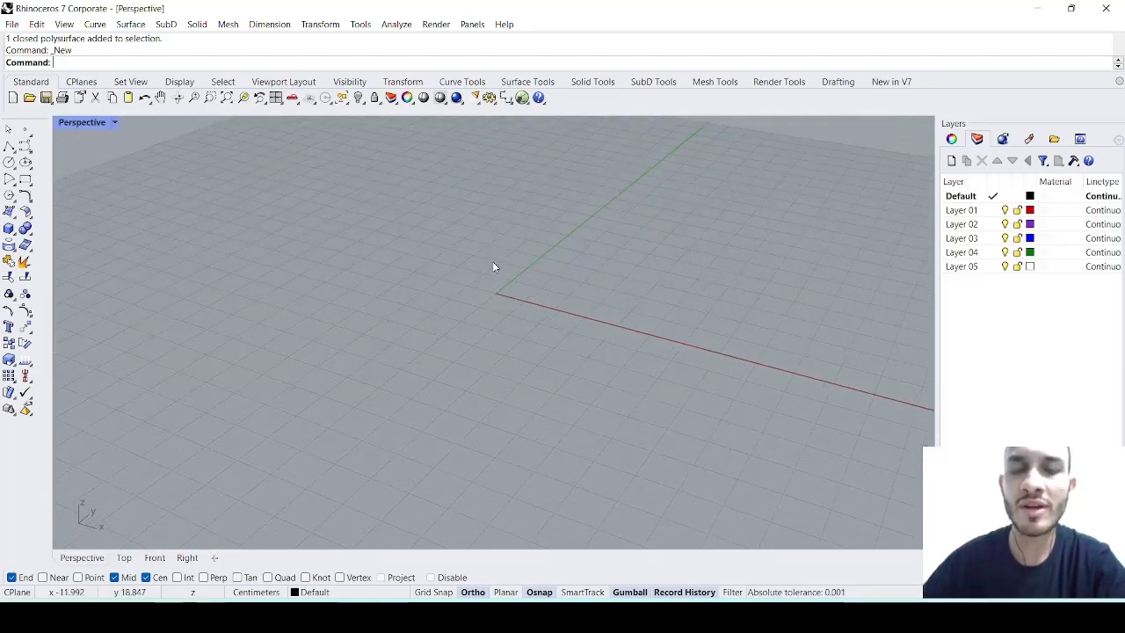
{"action": "mouse_move", "coordinate": [493, 266]}
{"action": "right_mouse_down"}
{"action": "mouse_move", "coordinate": [484, 272]}
{"action": "mouse_move", "coordinate": [598, 281]}
{"action": "mouse_move", "coordinate": [512, 264]}
{"action": "right_mouse_up"}
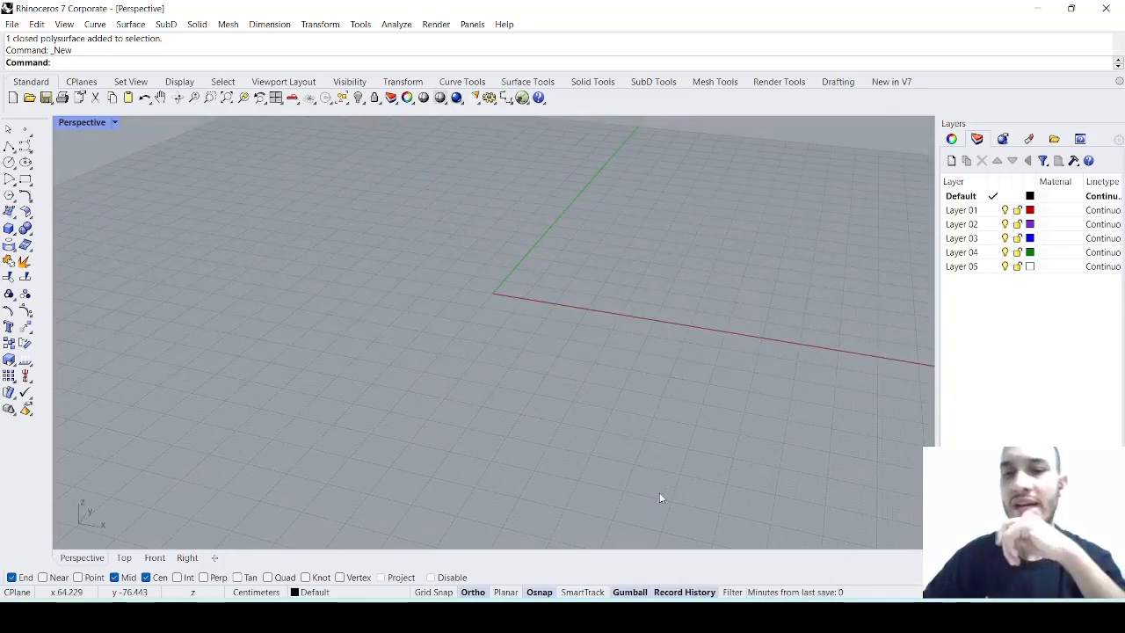
Step: Switch to the lesson PDF, mark the lamp photo's globe with the pen, and erase the mark
{"action": "key", "text": "alt+Tab"}
{"action": "scroll", "coordinate": [489, 446], "scroll_direction": "up", "scroll_amount": 6}
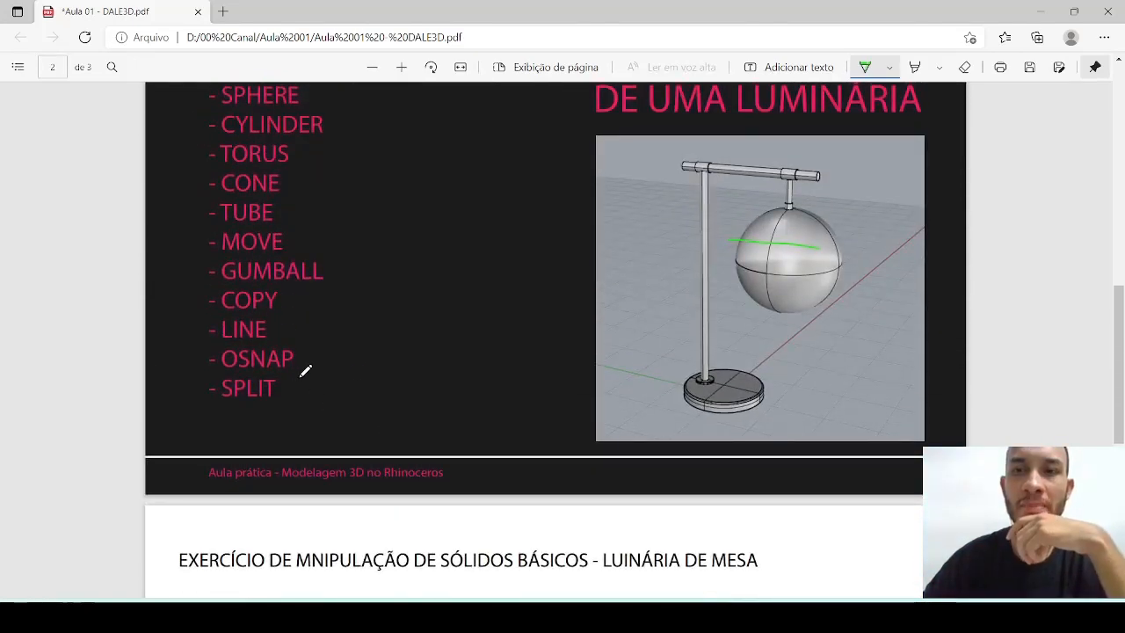
{"action": "scroll", "coordinate": [582, 299], "scroll_direction": "down", "scroll_amount": 6}
{"action": "mouse_move", "coordinate": [639, 178]}
{"action": "left_mouse_down"}
{"action": "mouse_move", "coordinate": [553, 168]}
{"action": "mouse_move", "coordinate": [747, 315]}
{"action": "left_mouse_up"}
{"action": "left_click", "coordinate": [964, 66]}
{"action": "left_click_drag", "start_coordinate": [625, 175], "coordinate": [649, 227]}
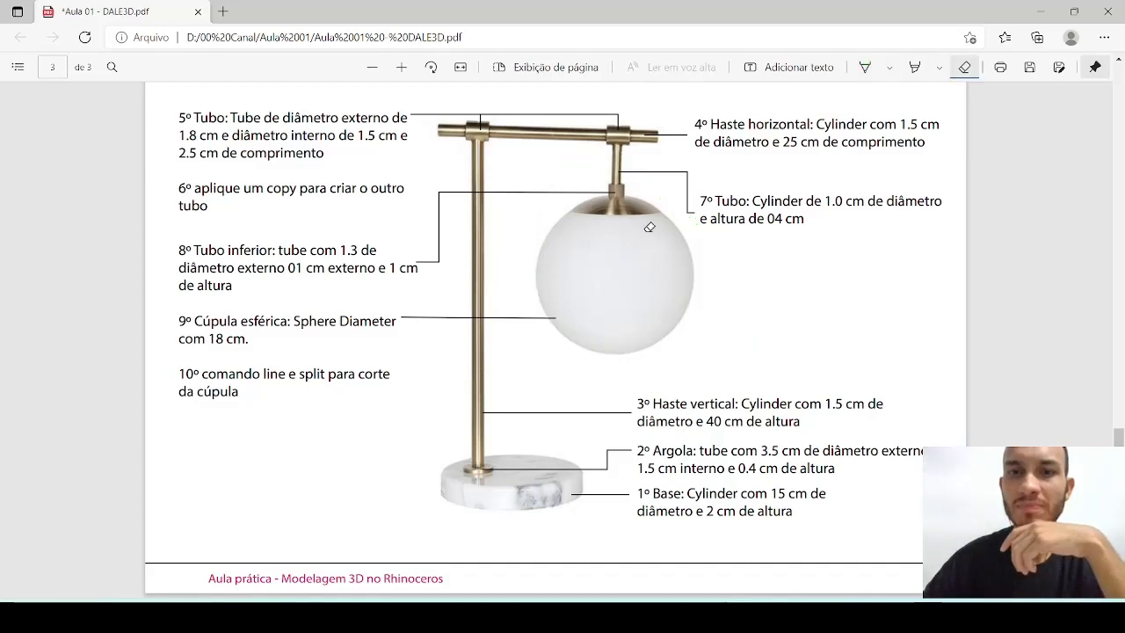
Step: Circle the LINE and SPLIT commands in the page 2 command list with the green pen
{"action": "scroll", "coordinate": [483, 372], "scroll_direction": "up", "scroll_amount": 1}
{"action": "scroll", "coordinate": [483, 372], "scroll_direction": "up", "scroll_amount": 6}
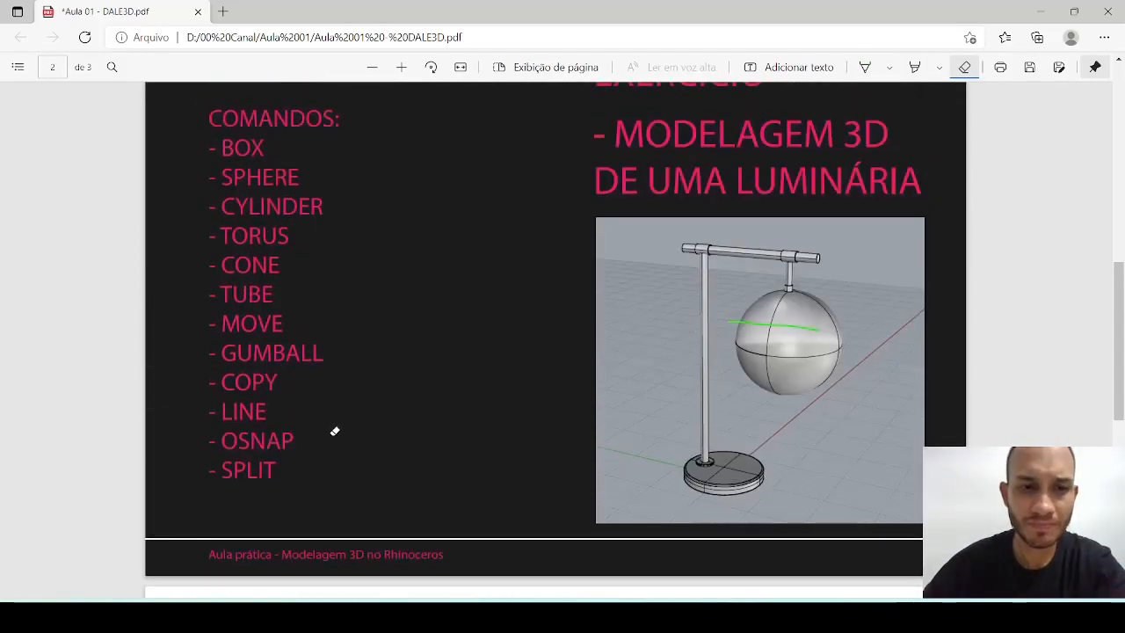
{"action": "left_click", "coordinate": [864, 67]}
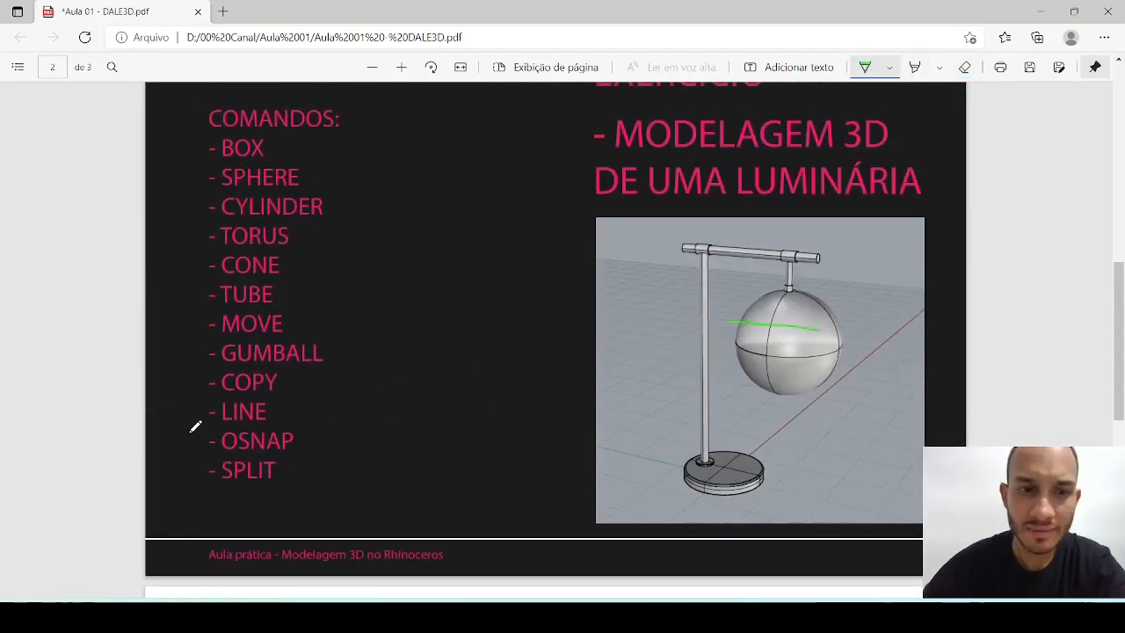
{"action": "mouse_move", "coordinate": [202, 429]}
{"action": "left_mouse_down"}
{"action": "mouse_move", "coordinate": [246, 424]}
{"action": "mouse_move", "coordinate": [290, 394]}
{"action": "mouse_move", "coordinate": [206, 394]}
{"action": "mouse_move", "coordinate": [203, 429]}
{"action": "mouse_move", "coordinate": [227, 486]}
{"action": "mouse_move", "coordinate": [271, 435]}
{"action": "mouse_move", "coordinate": [180, 450]}
{"action": "left_mouse_up"}
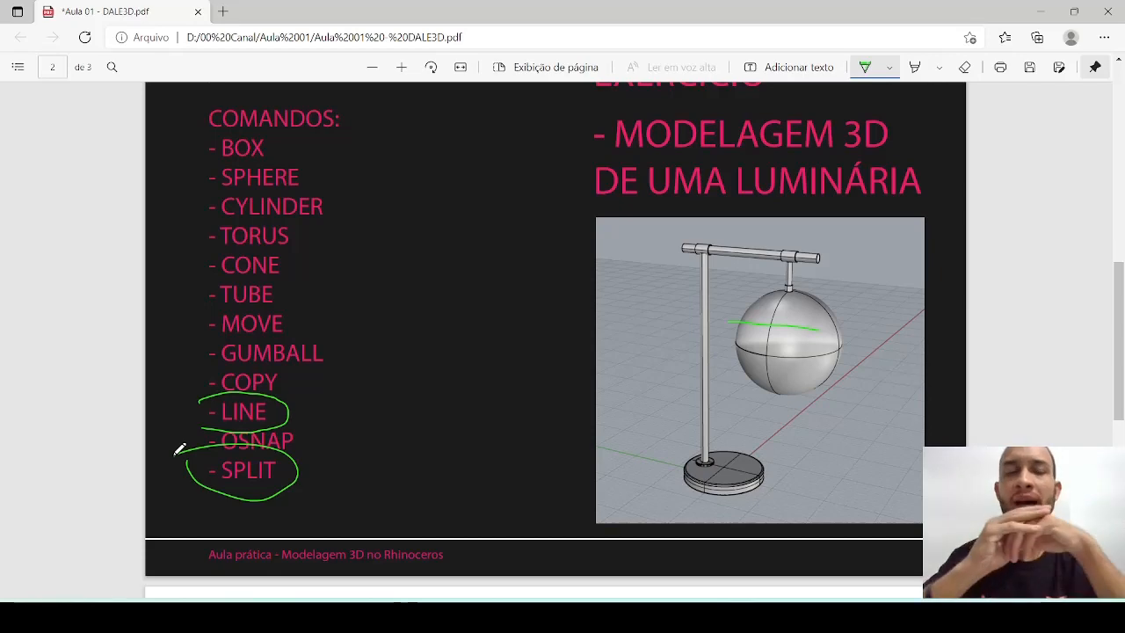
Step: Outline the cut at the top of the lamp globe on page 3 in green pen, and erase the outline
{"action": "scroll", "coordinate": [545, 346], "scroll_direction": "down", "scroll_amount": 5}
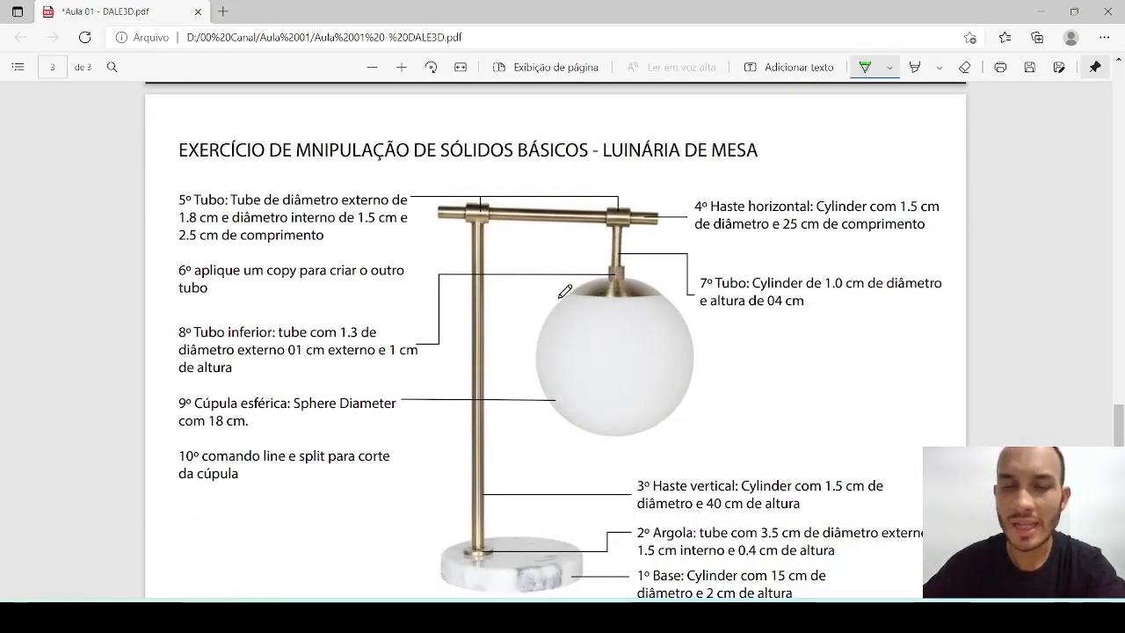
{"action": "mouse_move", "coordinate": [555, 296]}
{"action": "left_mouse_down"}
{"action": "mouse_move", "coordinate": [659, 294]}
{"action": "mouse_move", "coordinate": [593, 280]}
{"action": "left_mouse_up"}
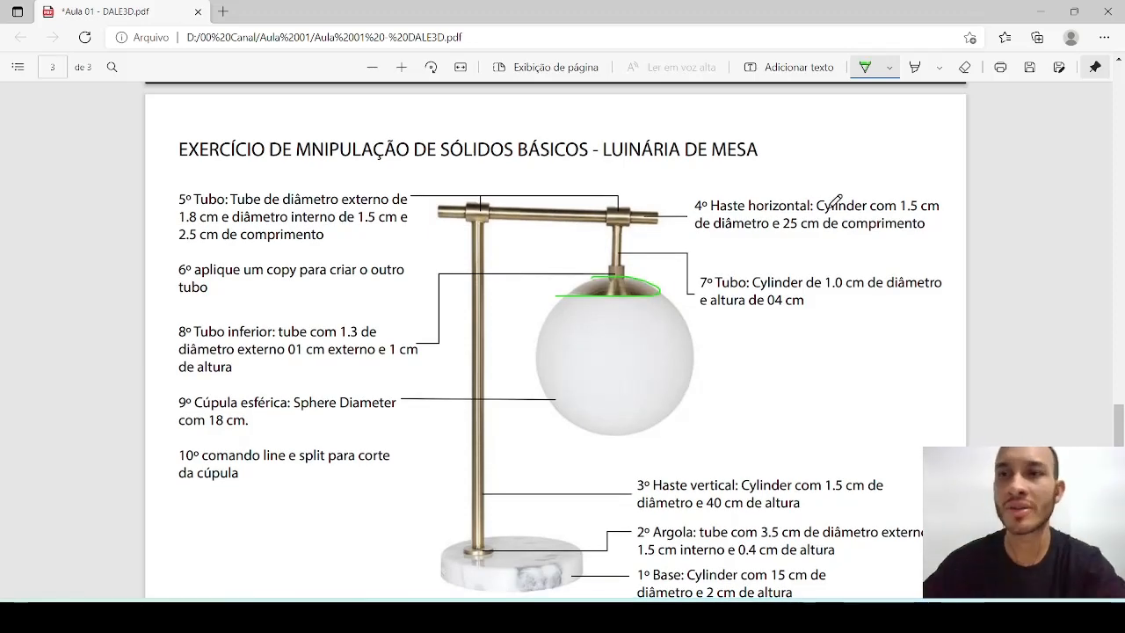
{"action": "left_click", "coordinate": [964, 66]}
{"action": "left_click_drag", "start_coordinate": [608, 278], "coordinate": [609, 320]}
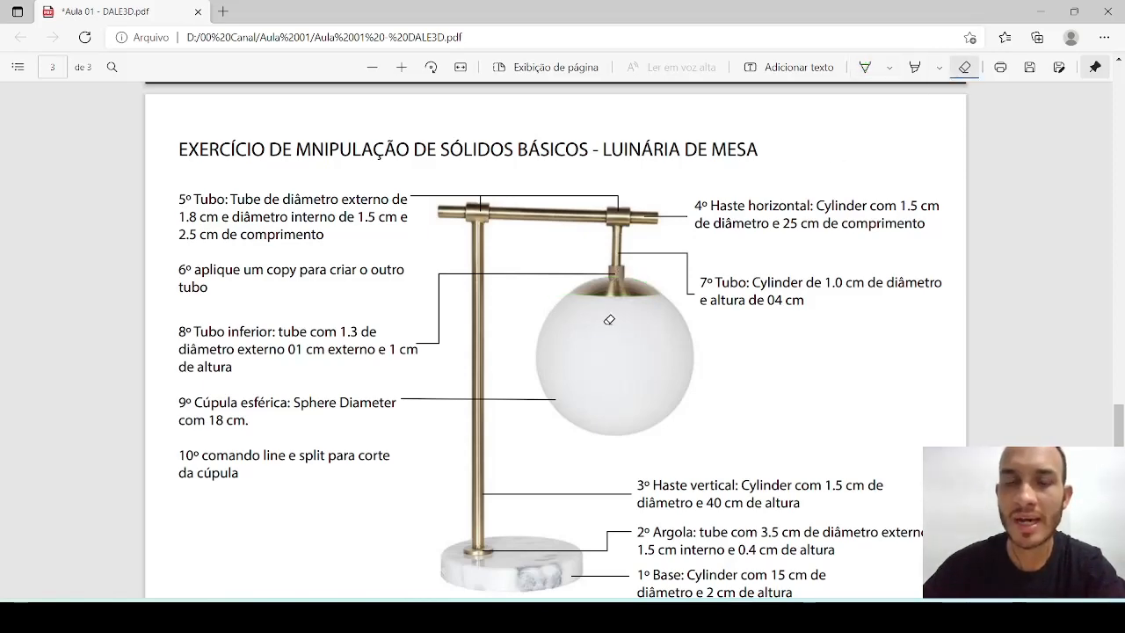
{"action": "scroll", "coordinate": [588, 324], "scroll_direction": "up", "scroll_amount": 5}
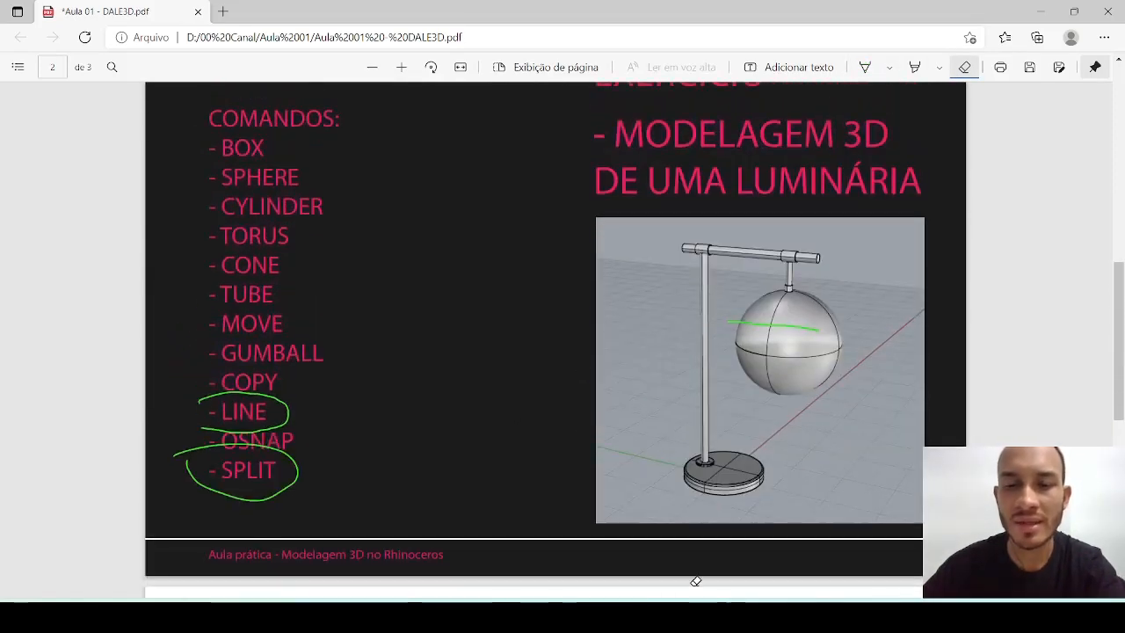
Step: Switch to Rhino and draw a corner-to-corner box about 62.5 cm high near the grid origin
{"action": "key", "text": "alt+Tab"}
{"action": "right_click_drag", "start_coordinate": [527, 367], "coordinate": [512, 341]}
{"action": "left_click", "coordinate": [8, 227]}
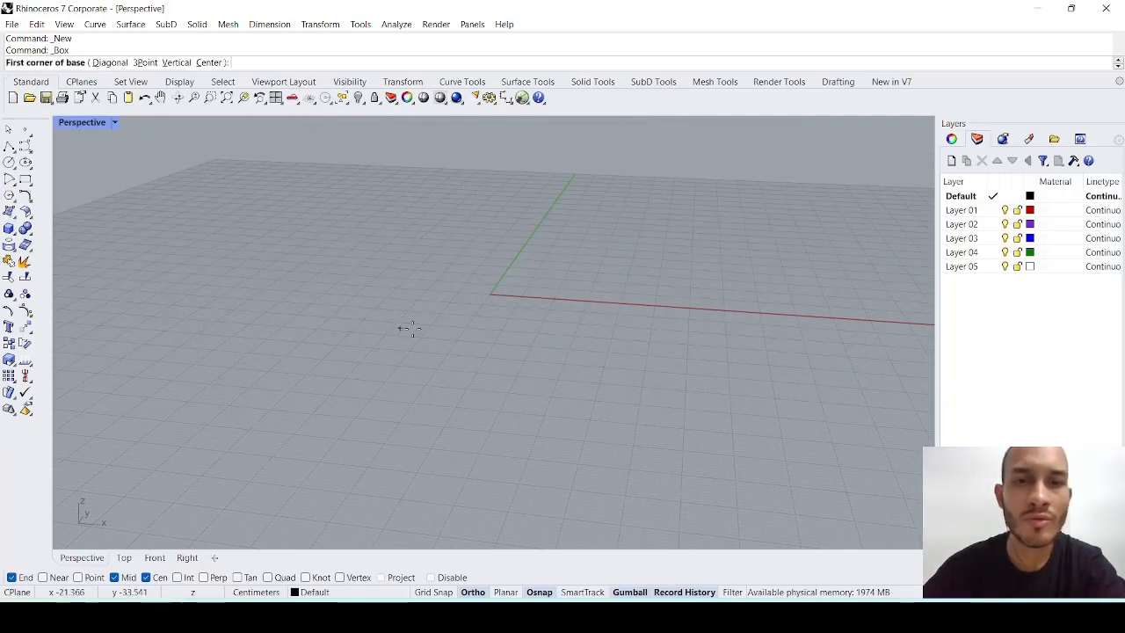
{"action": "left_click", "coordinate": [407, 231]}
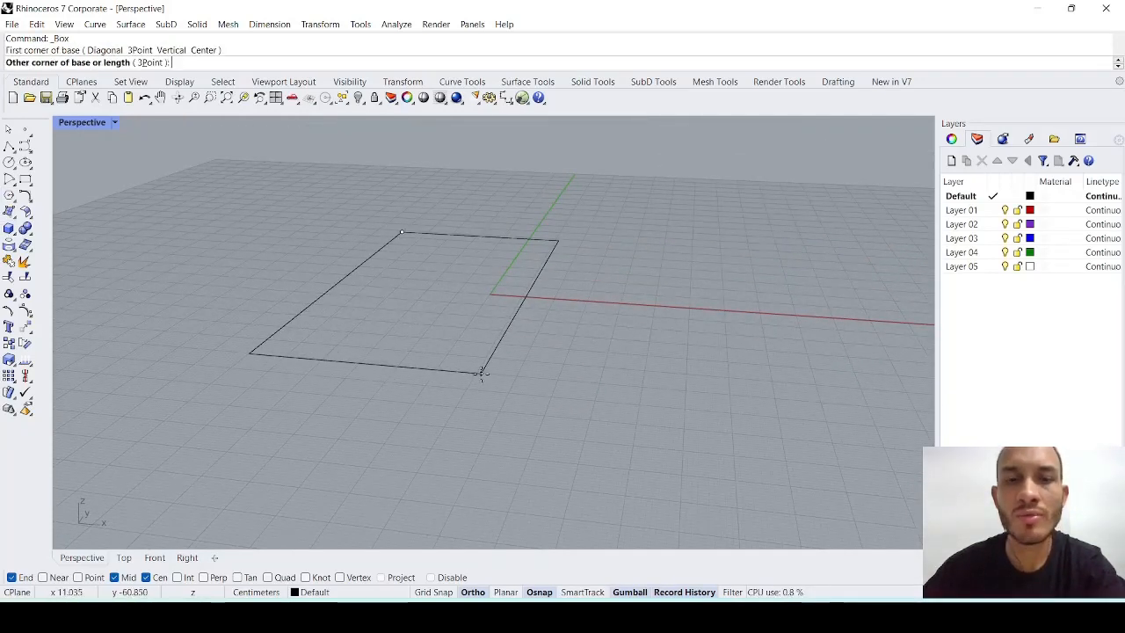
{"action": "right_click_drag", "start_coordinate": [477, 372], "coordinate": [486, 404]}
{"action": "left_click", "coordinate": [547, 355]}
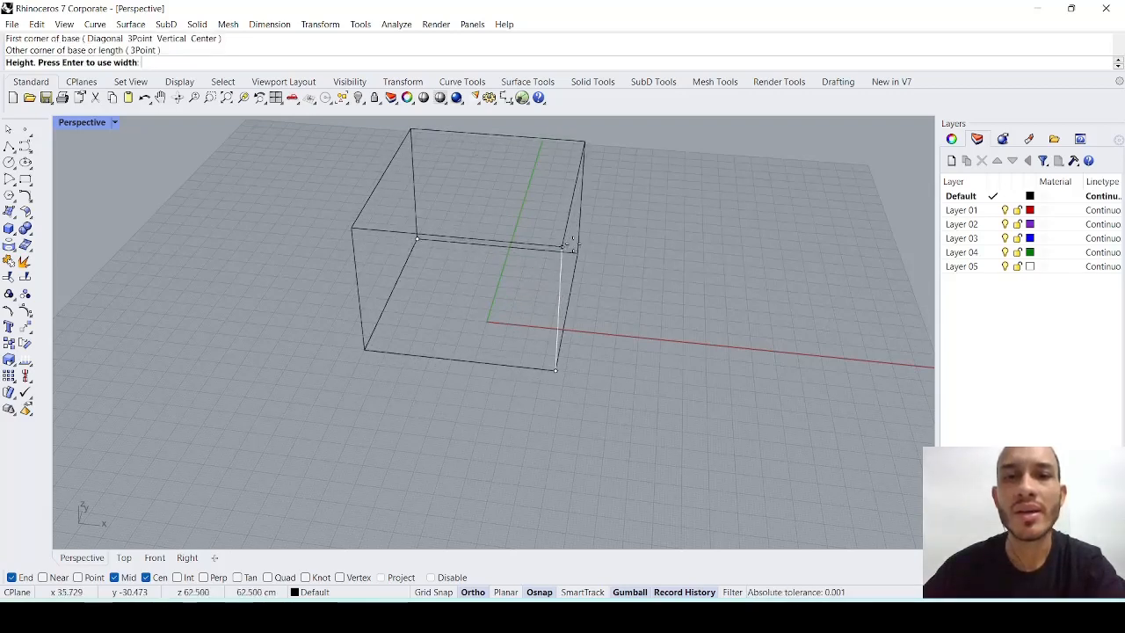
{"action": "left_click", "coordinate": [602, 379]}
Step: Set the Perspective viewport's display mode to Shaded
{"action": "scroll", "coordinate": [602, 379], "scroll_direction": "down", "scroll_amount": 2}
{"action": "right_click_drag", "start_coordinate": [602, 379], "coordinate": [552, 354]}
{"action": "left_click", "coordinate": [115, 122]}
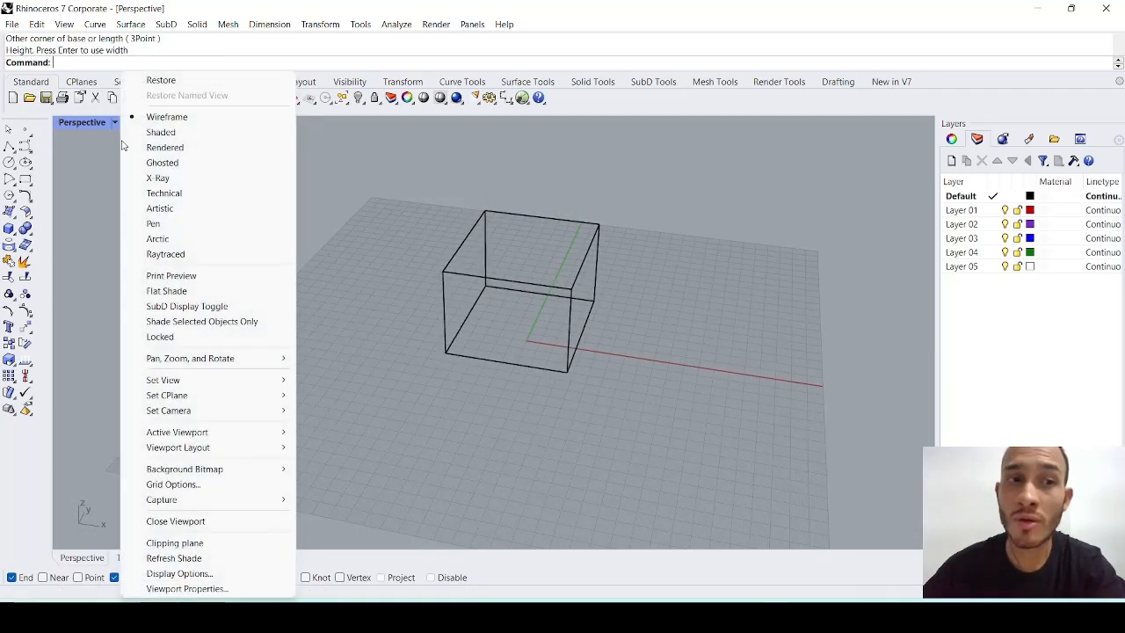
{"action": "left_click", "coordinate": [160, 132]}
{"action": "left_click", "coordinate": [11, 231]}
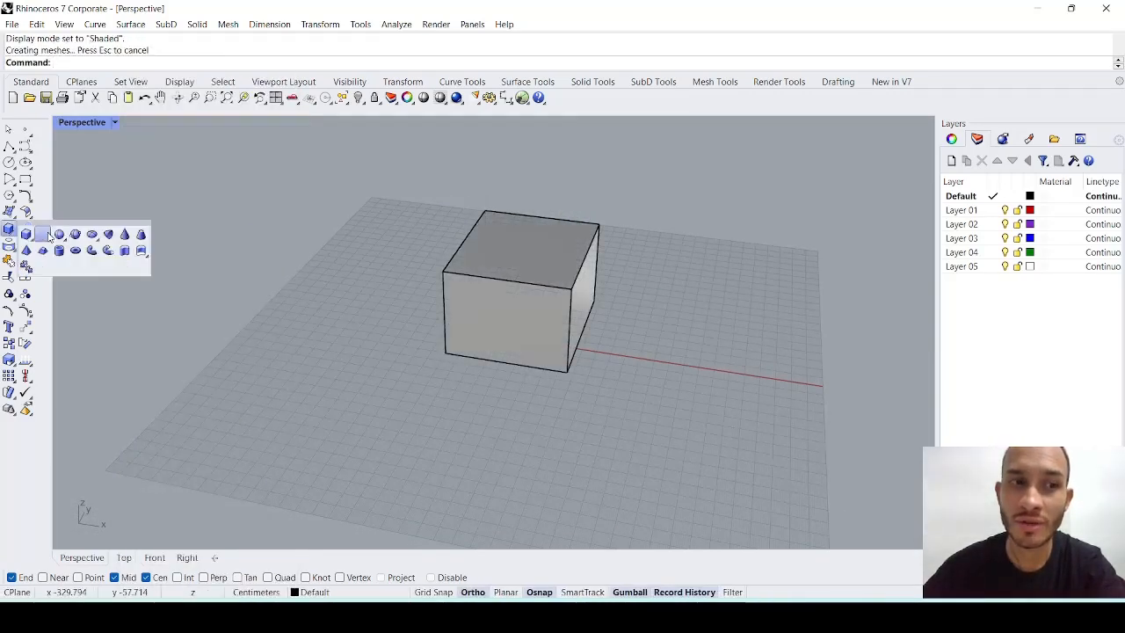
{"action": "right_click_drag", "start_coordinate": [478, 376], "coordinate": [475, 328]}
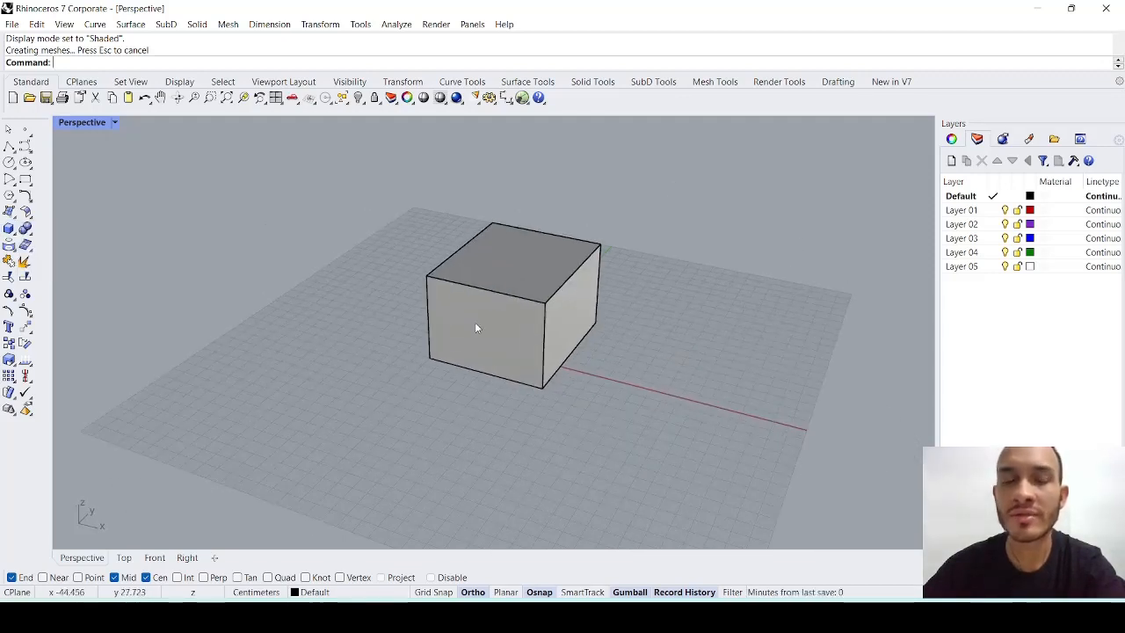
Step: Create a freehand-sized sphere beside the box, centered near the red X axis
{"action": "left_click", "coordinate": [13, 234]}
{"action": "left_click", "coordinate": [59, 233]}
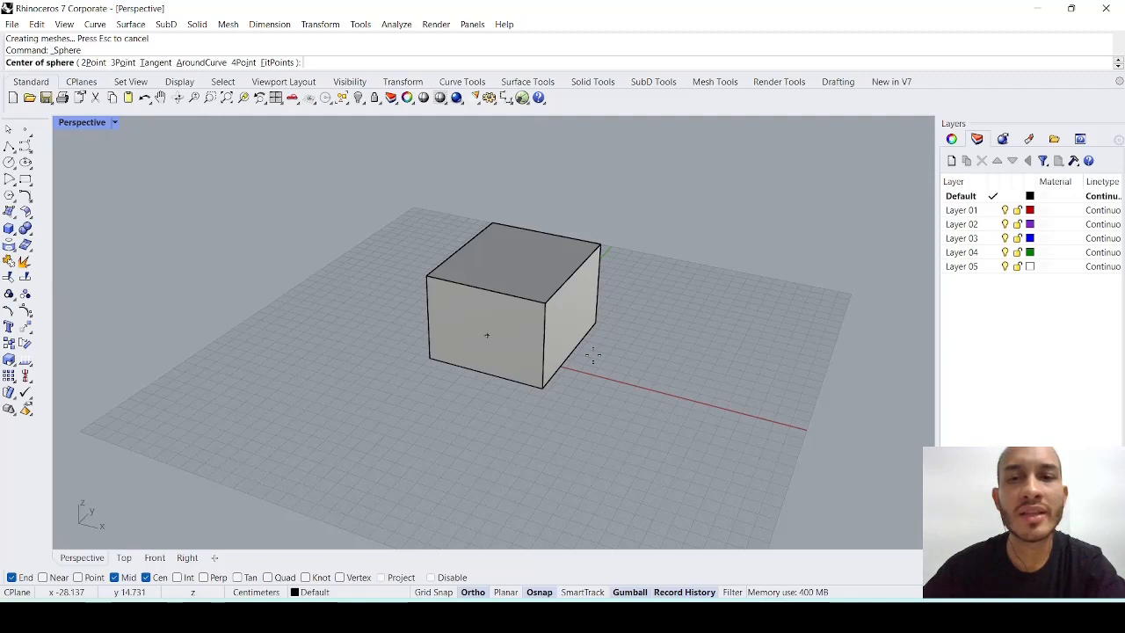
{"action": "left_click", "coordinate": [701, 366]}
{"action": "left_click", "coordinate": [774, 443]}
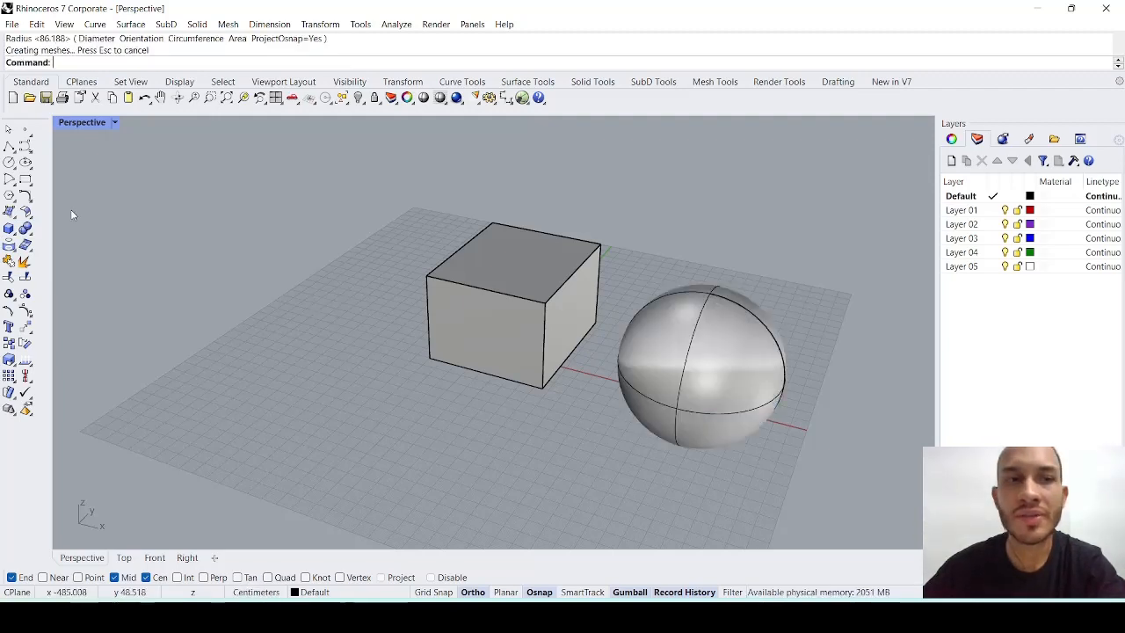
Step: Create a freehand-sized vertical tube on the ground plane, on the side of the box opposite the sphere
{"action": "left_click", "coordinate": [14, 235]}
{"action": "left_click", "coordinate": [58, 254]}
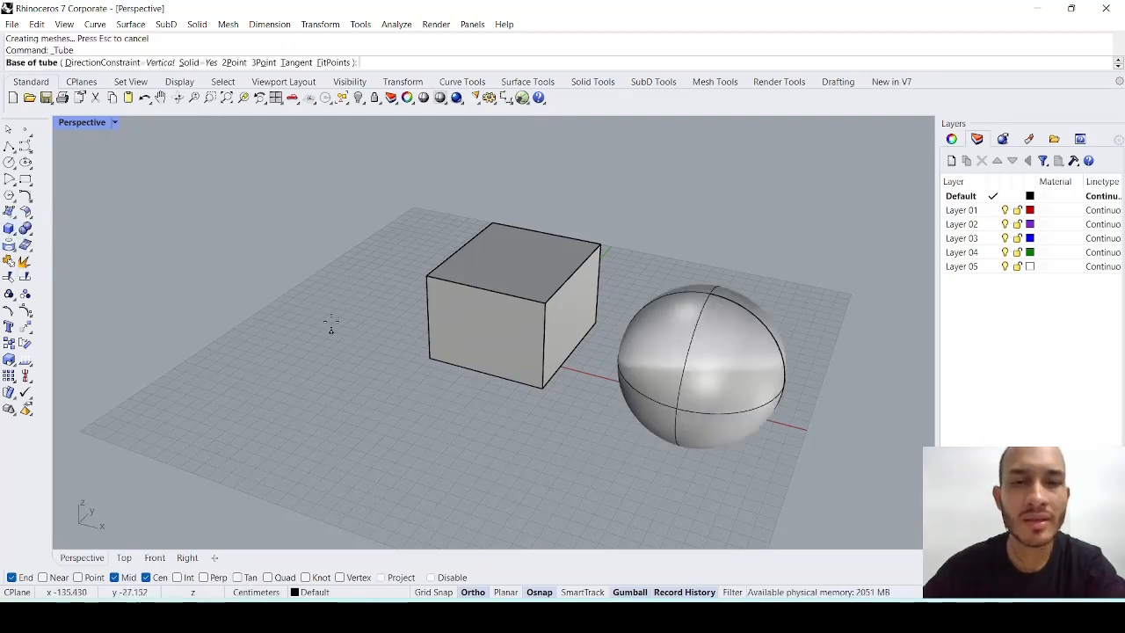
{"action": "left_click", "coordinate": [323, 290]}
{"action": "left_click", "coordinate": [380, 317]}
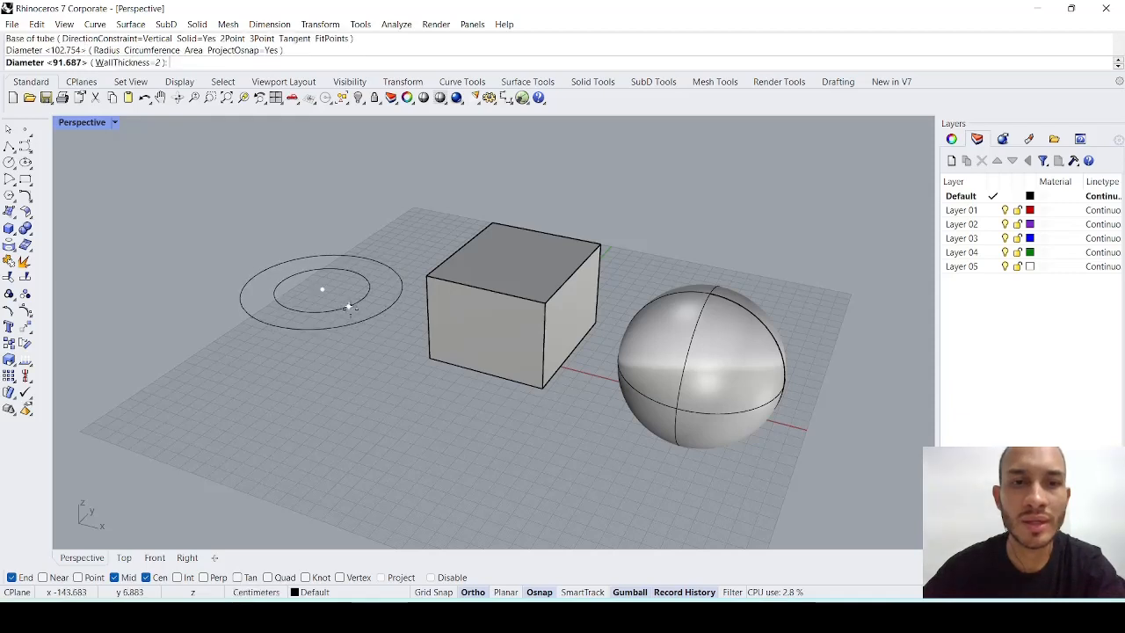
{"action": "left_click", "coordinate": [351, 312]}
{"action": "left_click", "coordinate": [351, 176]}
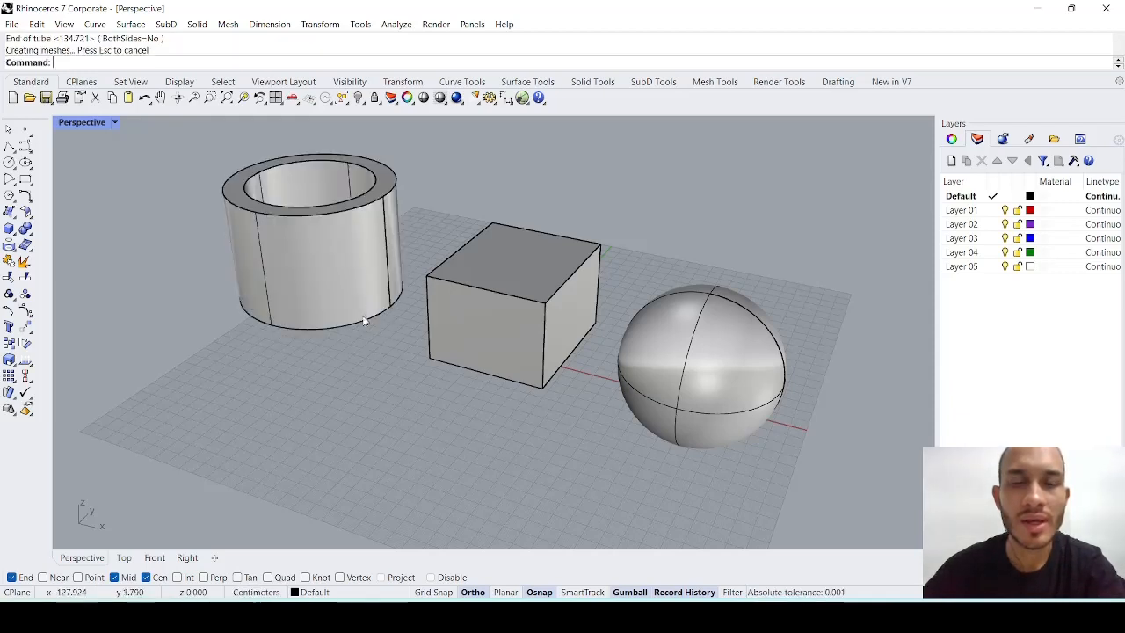
Step: Draw an open zigzag polyline with square corners on the ground plane in front of the solids, and delete it
{"action": "right_click_drag", "start_coordinate": [372, 319], "coordinate": [413, 356]}
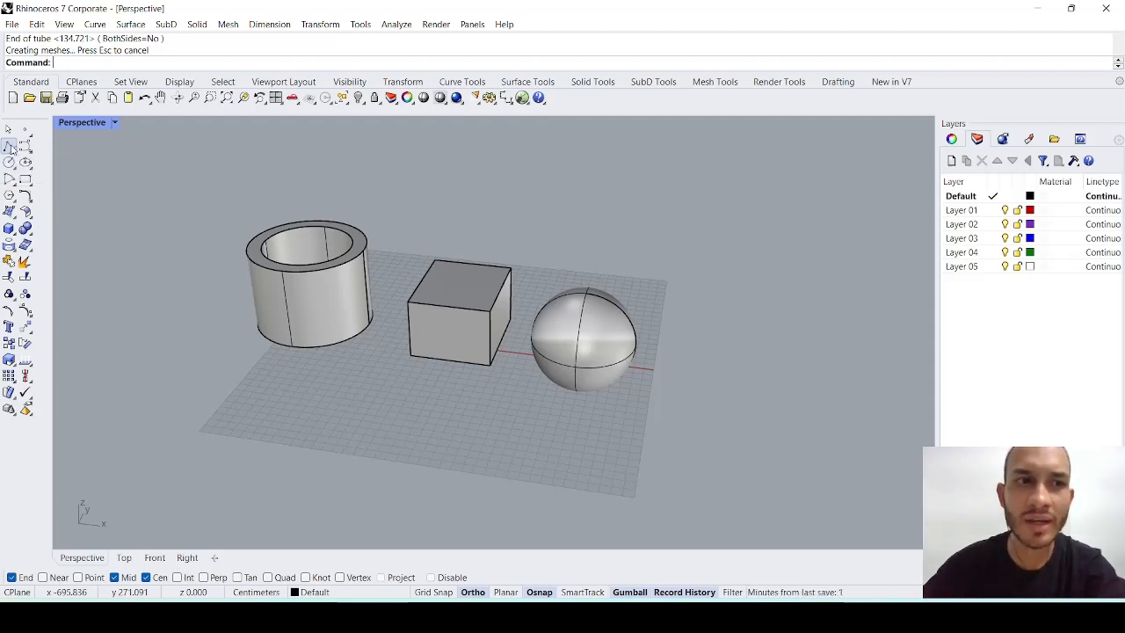
{"action": "left_click", "coordinate": [9, 146]}
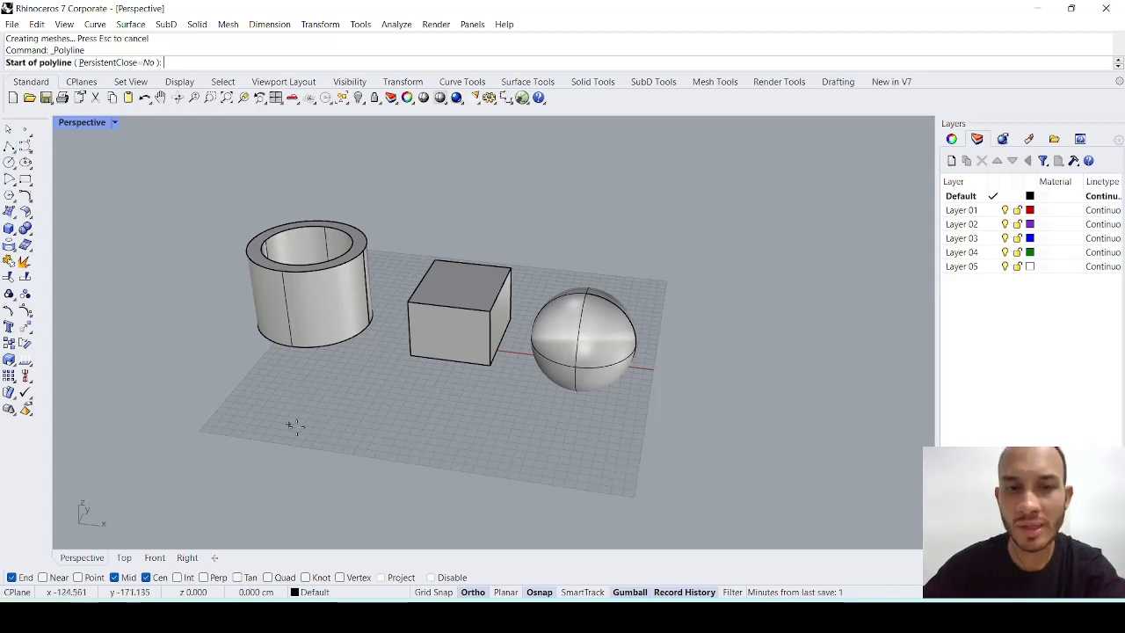
{"action": "left_click", "coordinate": [265, 383]}
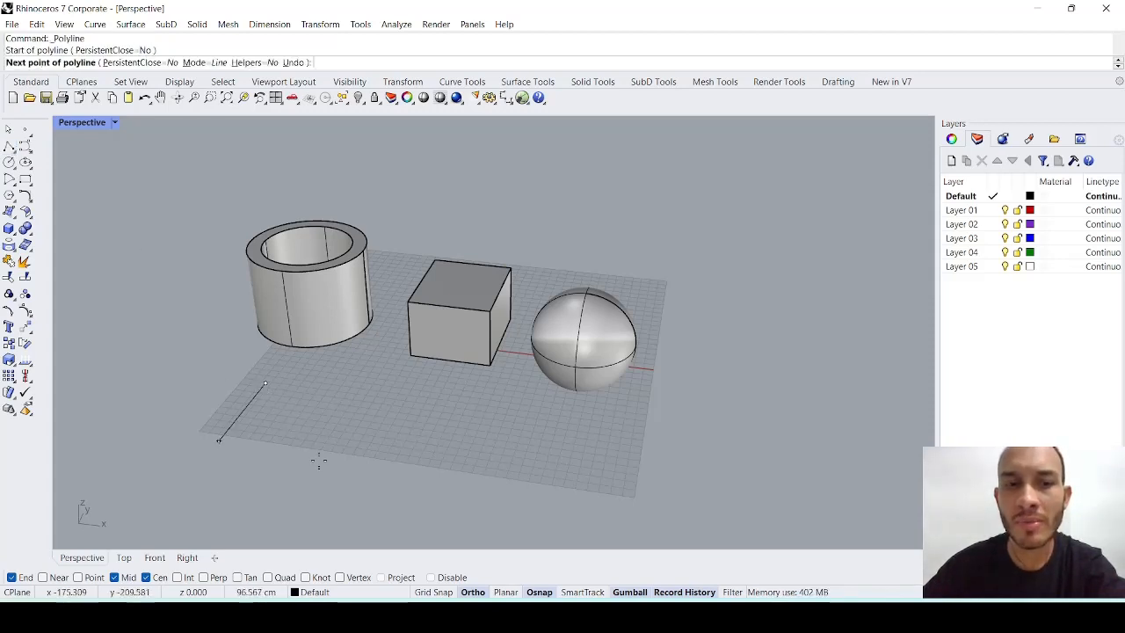
{"action": "left_click", "coordinate": [393, 465]}
{"action": "left_click", "coordinate": [387, 475]}
{"action": "left_click", "coordinate": [230, 452]}
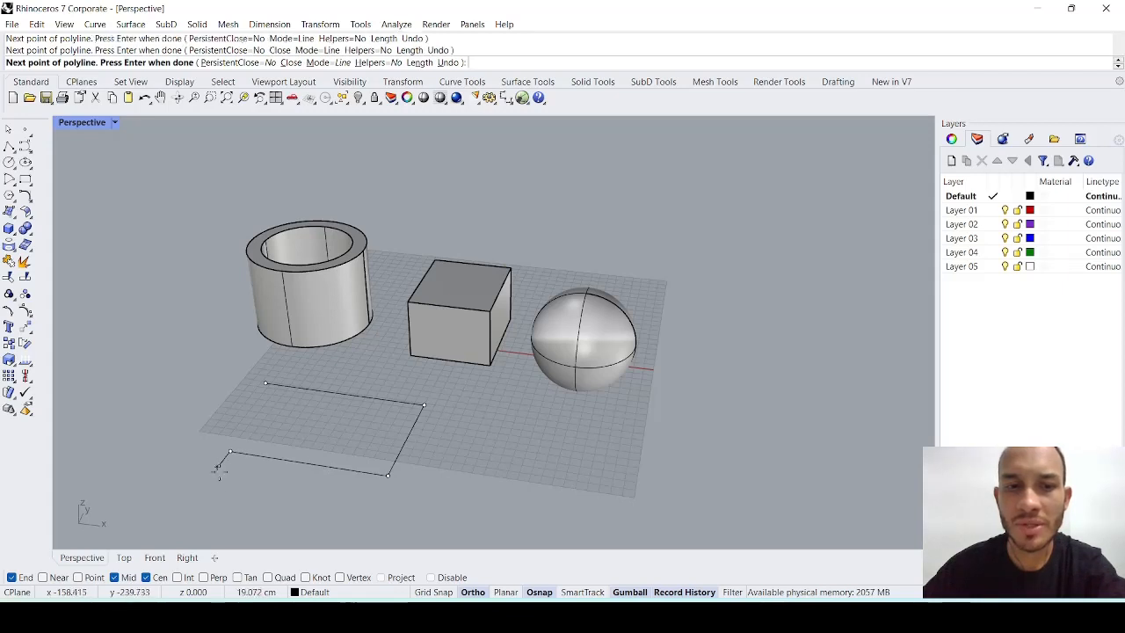
{"action": "left_click", "coordinate": [208, 508]}
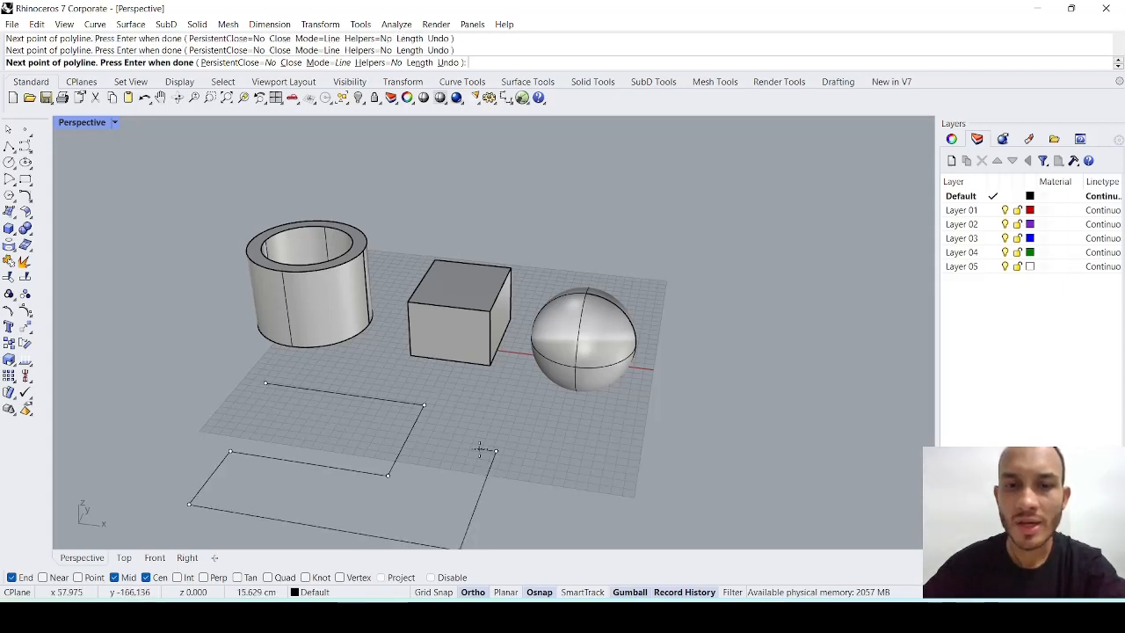
{"action": "key", "text": "Return"}
{"action": "left_click", "coordinate": [485, 484]}
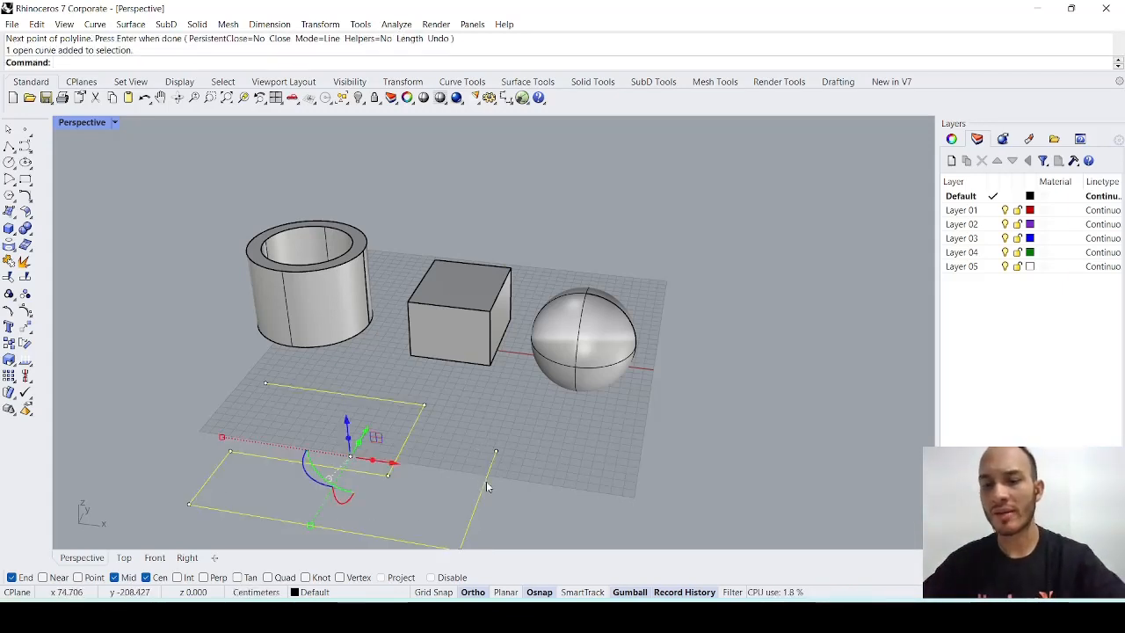
{"action": "key", "text": "Delete"}
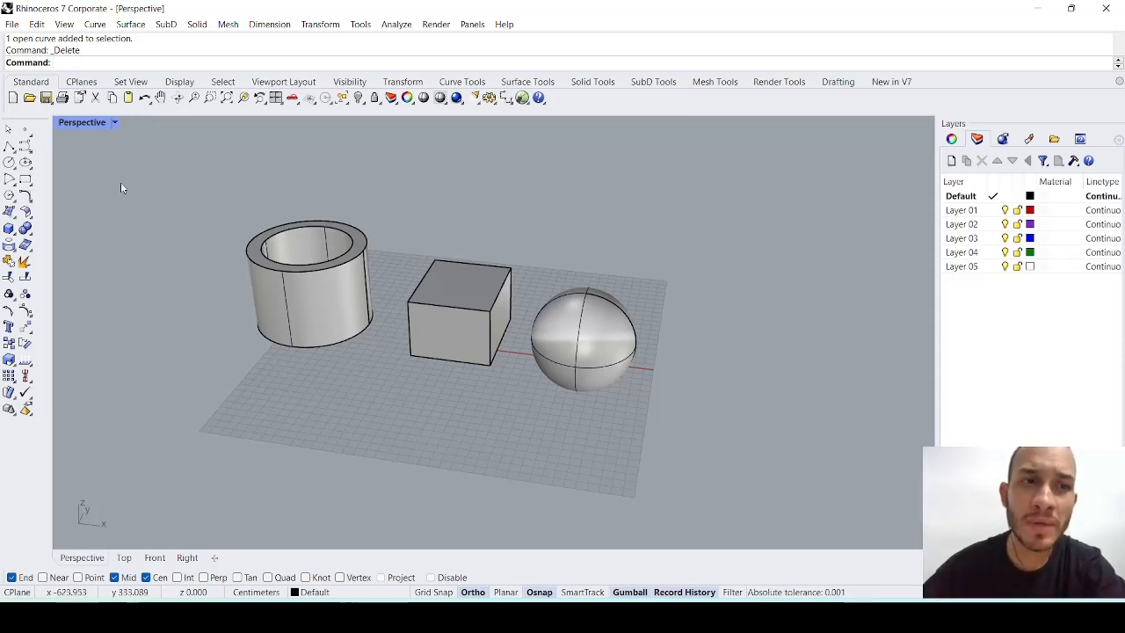
Step: Draw a horizontal polyline through the middle of the tube in the maximized Front view, extending past both of its sides
{"action": "double_click", "coordinate": [95, 123]}
{"action": "scroll", "coordinate": [290, 454], "scroll_direction": "down", "scroll_amount": 5}
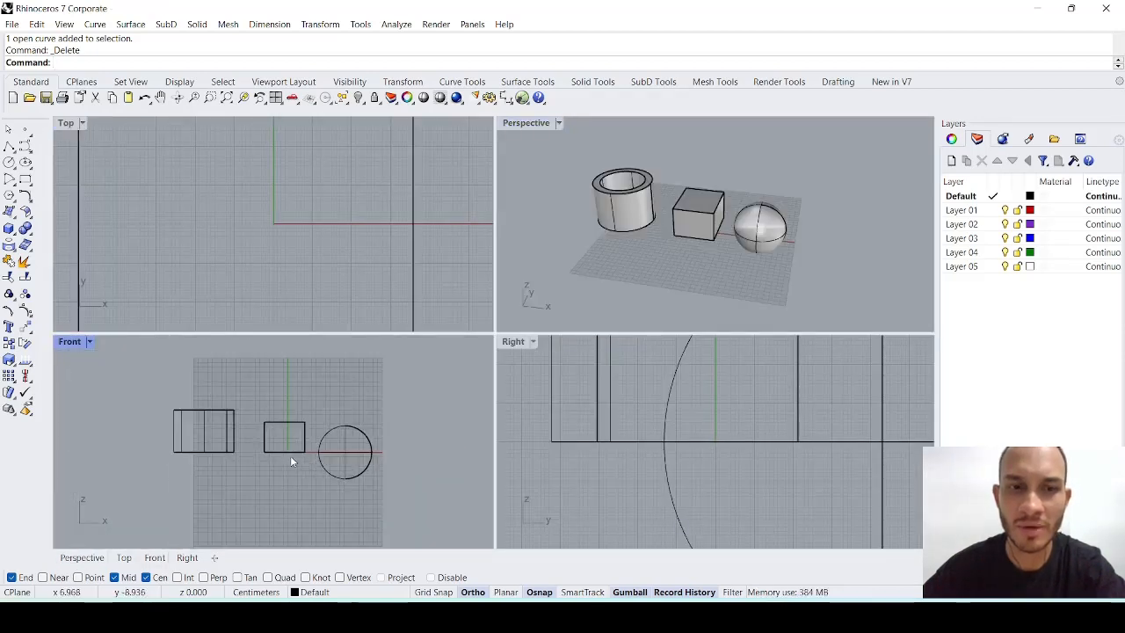
{"action": "scroll", "coordinate": [290, 456], "scroll_direction": "up", "scroll_amount": 2}
{"action": "double_click", "coordinate": [78, 348]}
{"action": "scroll", "coordinate": [493, 374], "scroll_direction": "down", "scroll_amount": 2}
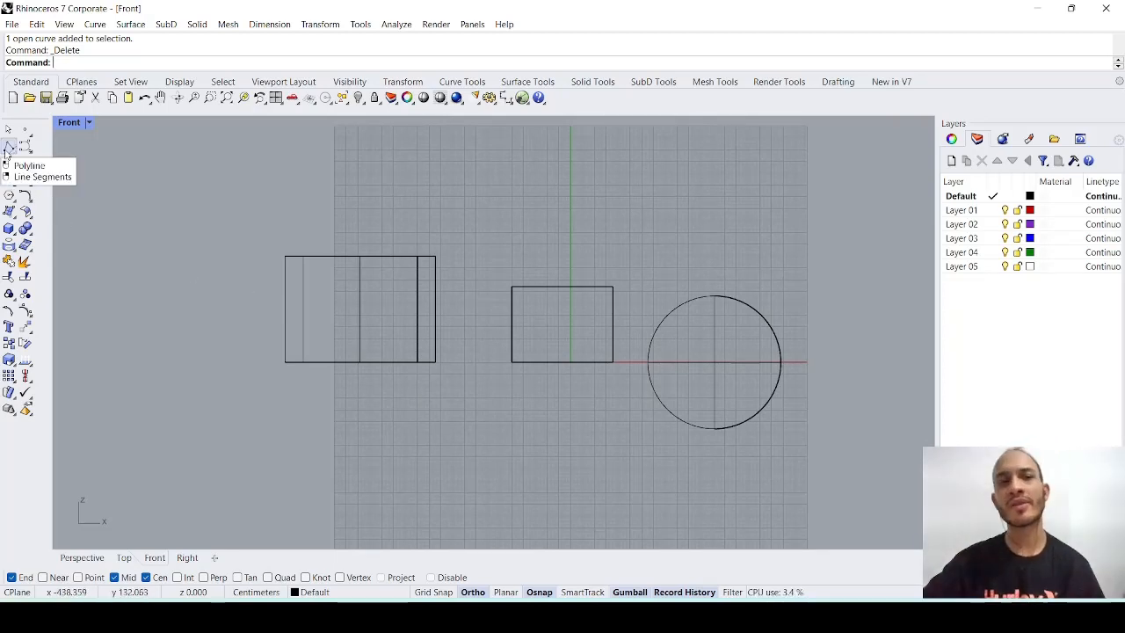
{"action": "type", "text": "Polyline"}
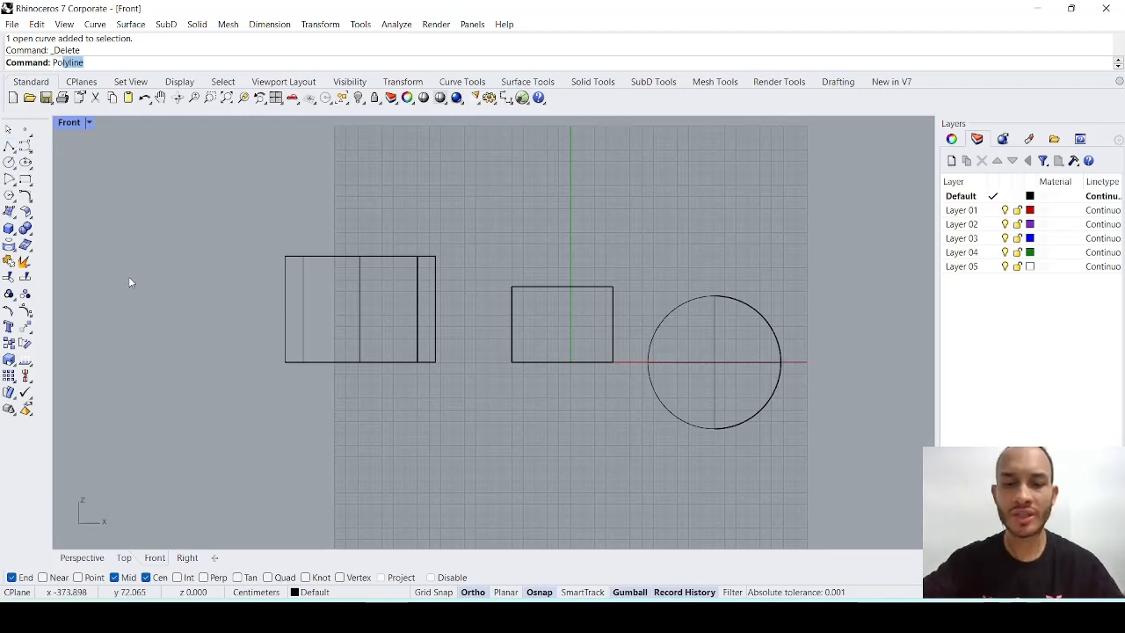
{"action": "key", "text": "Return"}
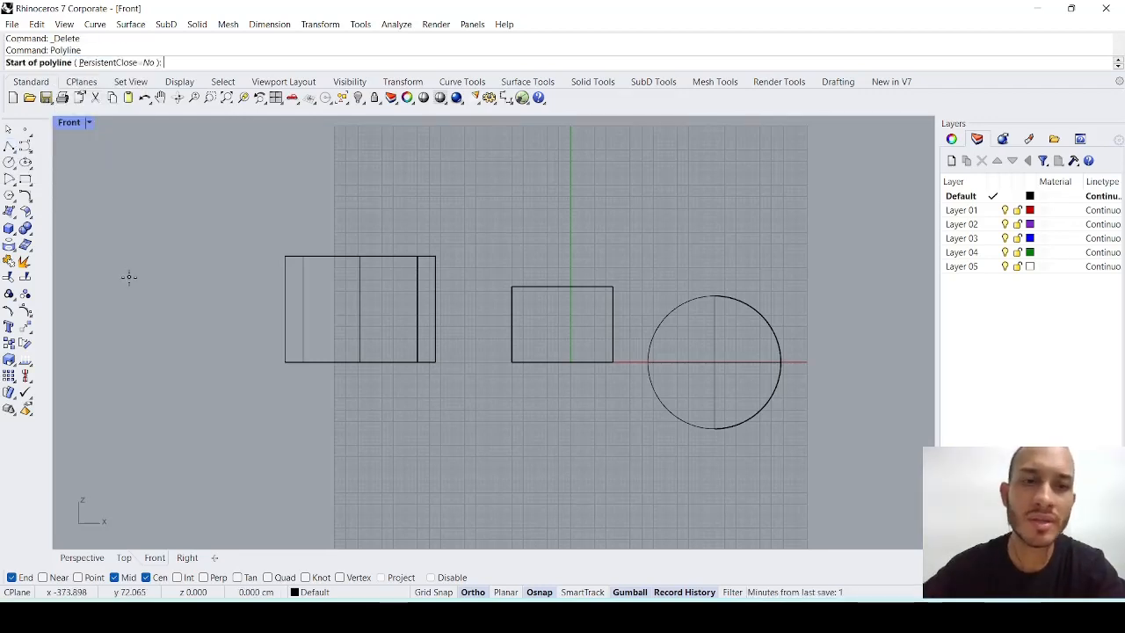
{"action": "left_click", "coordinate": [164, 307]}
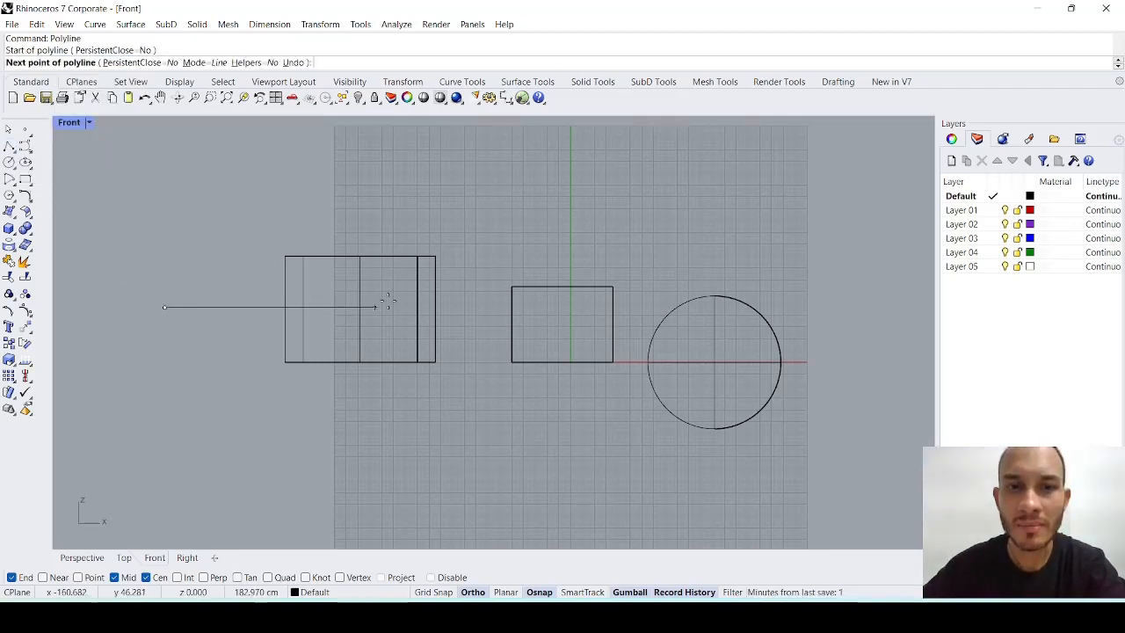
{"action": "left_click", "coordinate": [468, 307]}
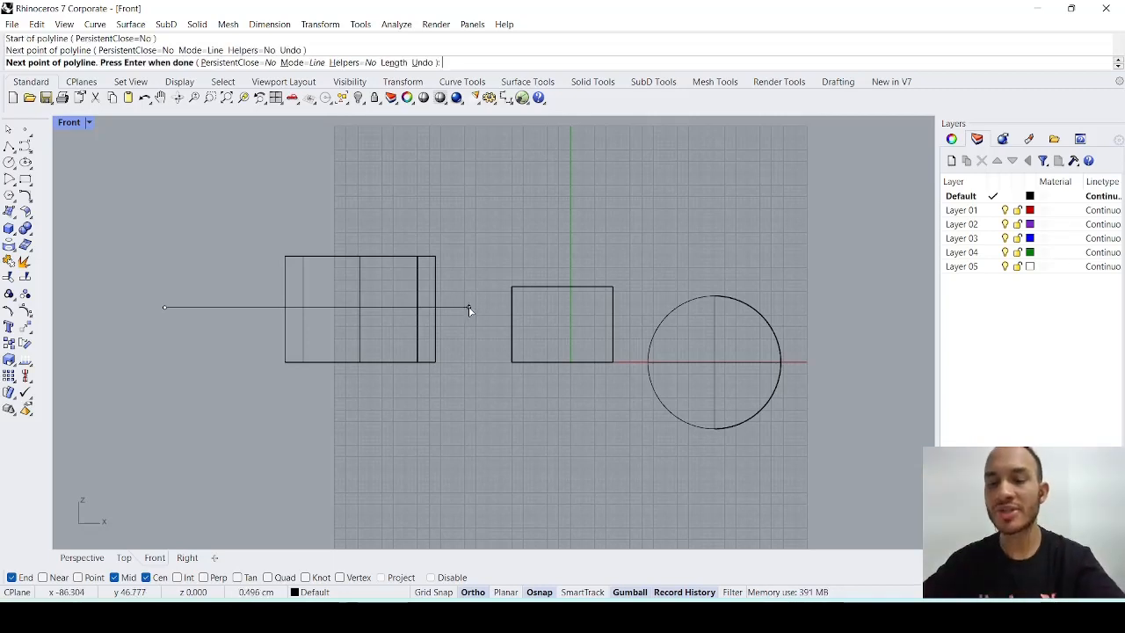
{"action": "key", "text": "Return"}
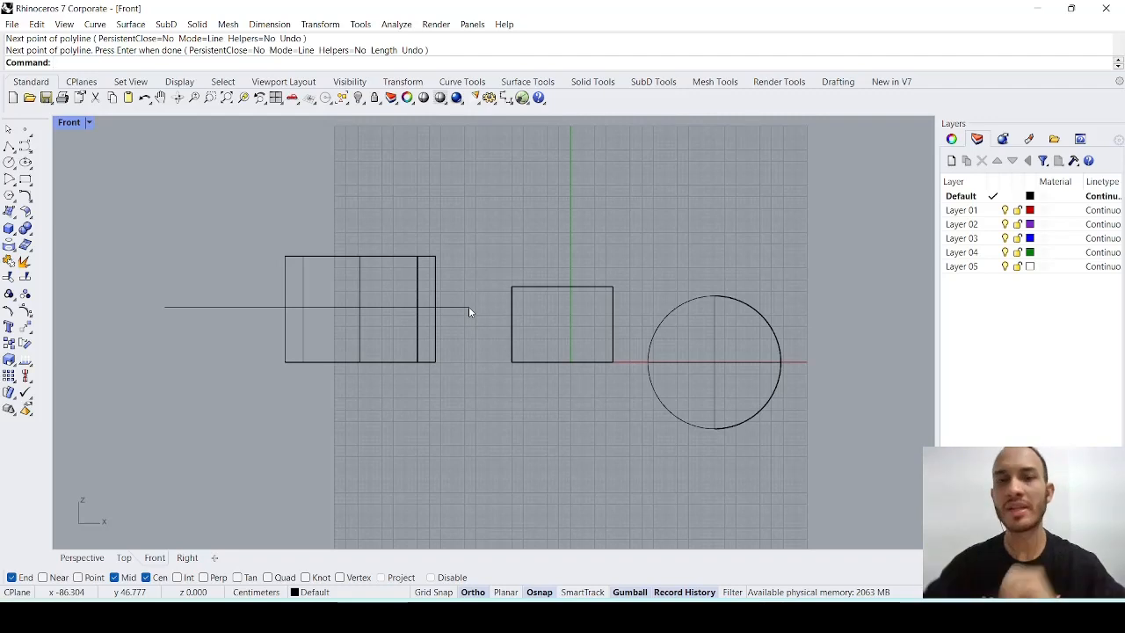
Step: Split the tube using the horizontal line as the cutting object
{"action": "right_click_drag", "start_coordinate": [449, 343], "coordinate": [468, 356]}
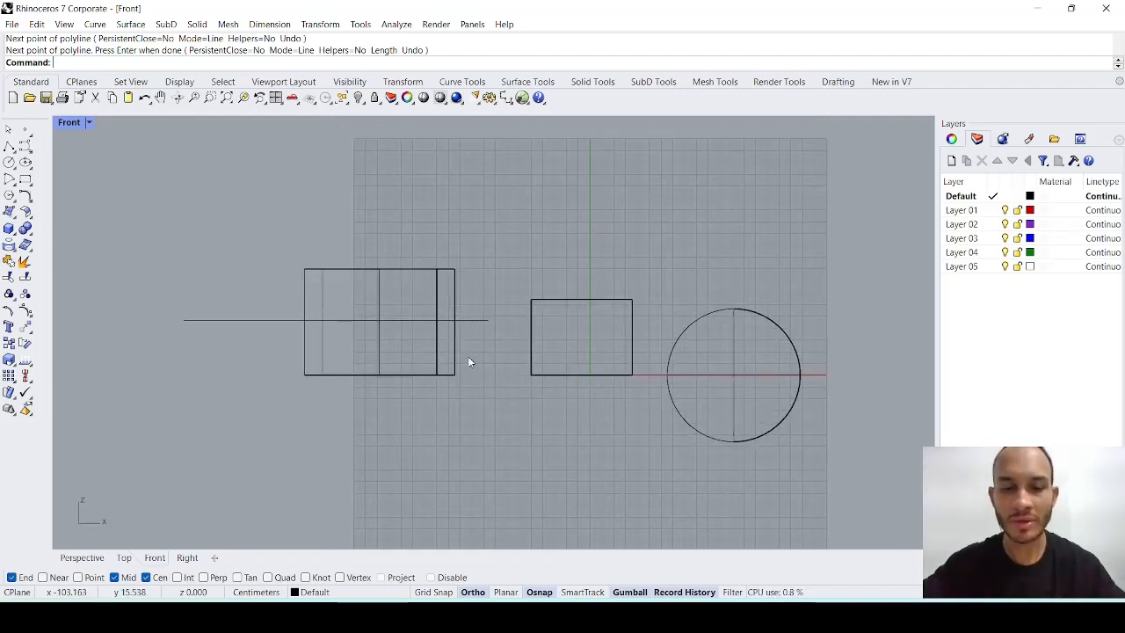
{"action": "type", "text": "Split"}
{"action": "key", "text": "Return"}
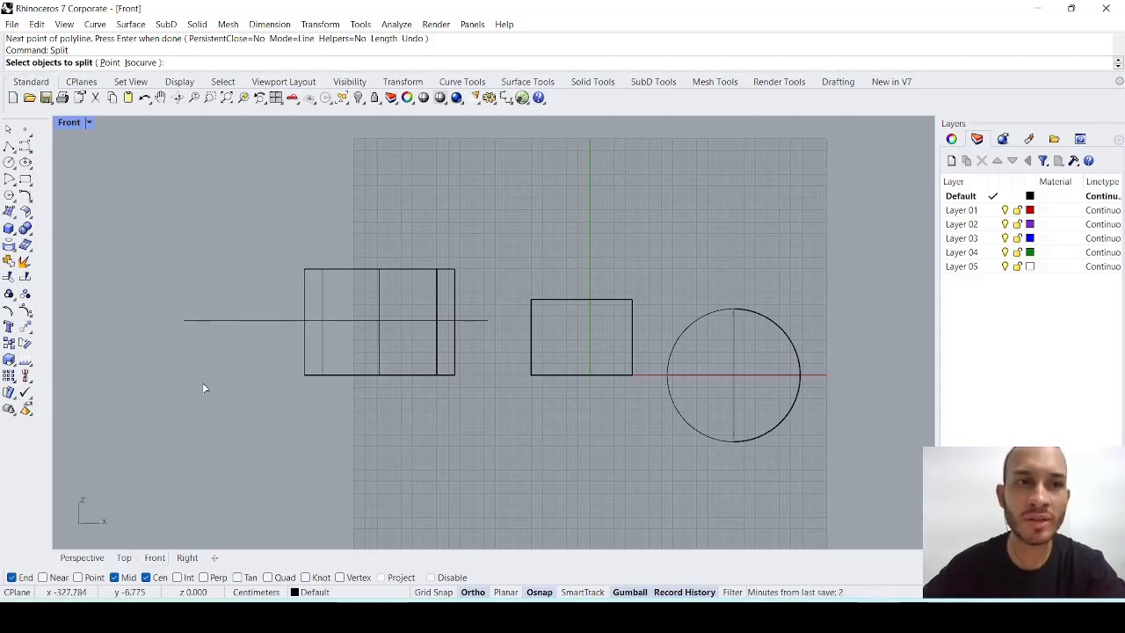
{"action": "left_click", "coordinate": [438, 358]}
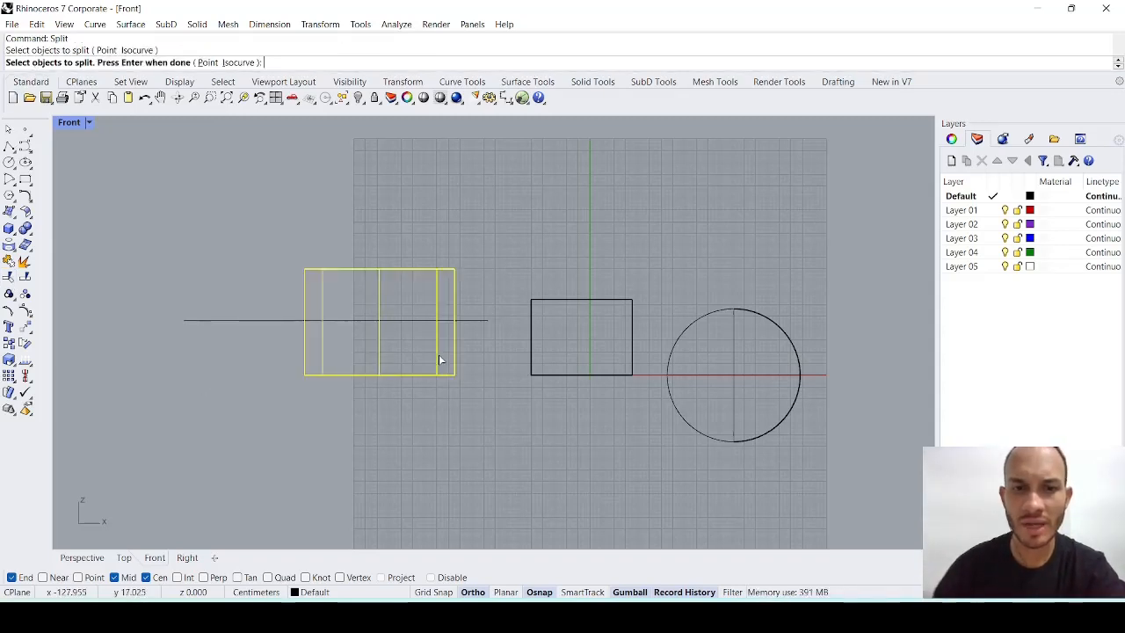
{"action": "key", "text": "Return"}
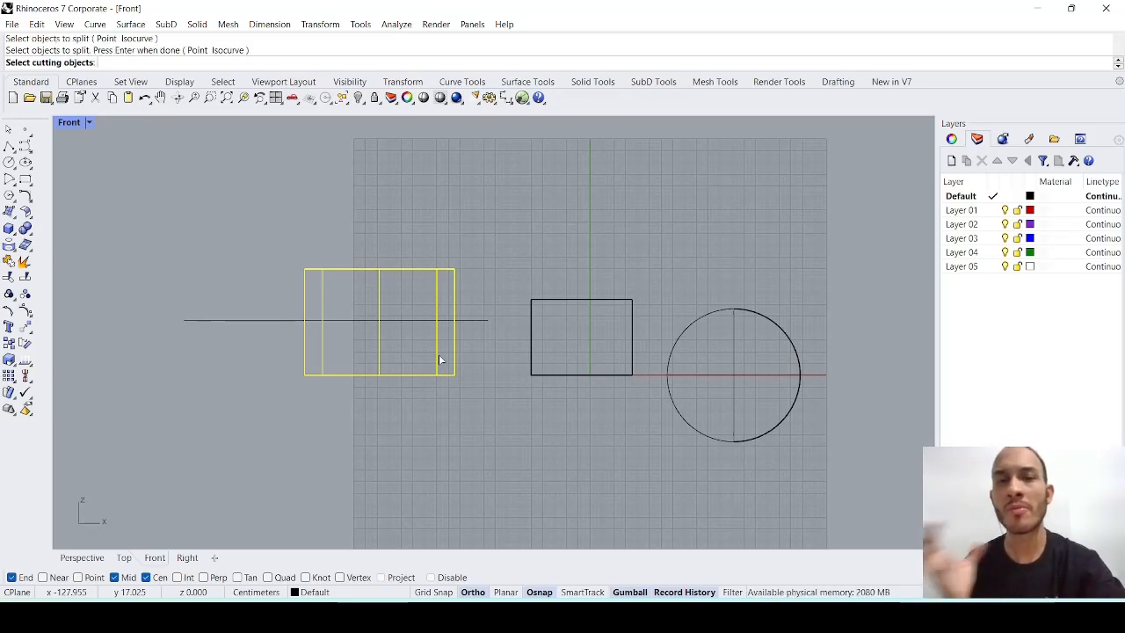
{"action": "left_click", "coordinate": [472, 323]}
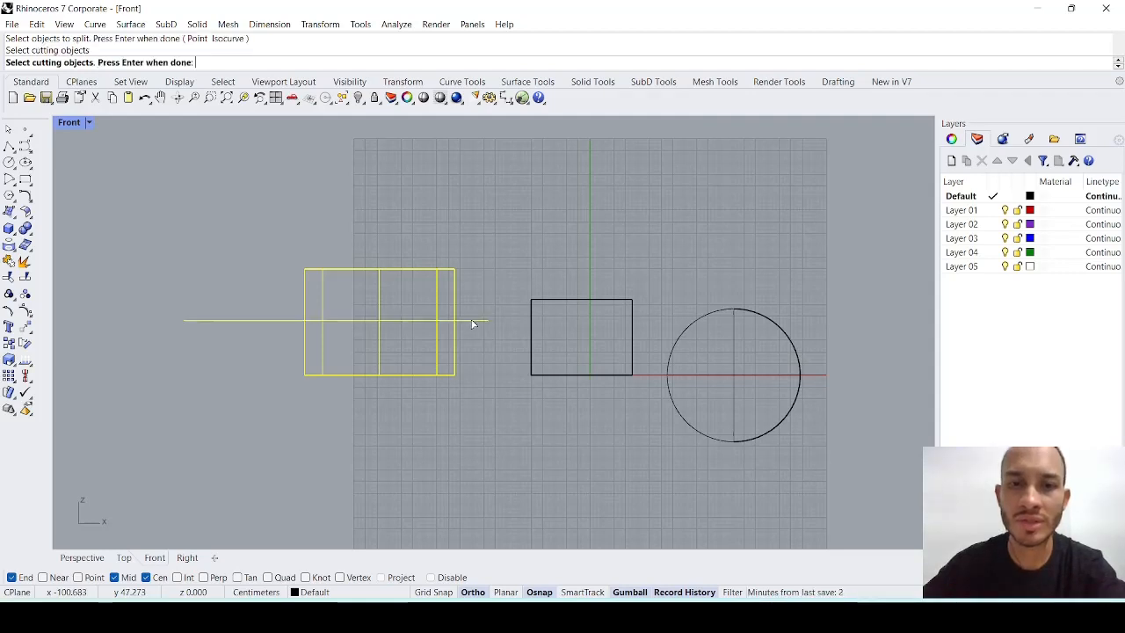
{"action": "key", "text": "Return"}
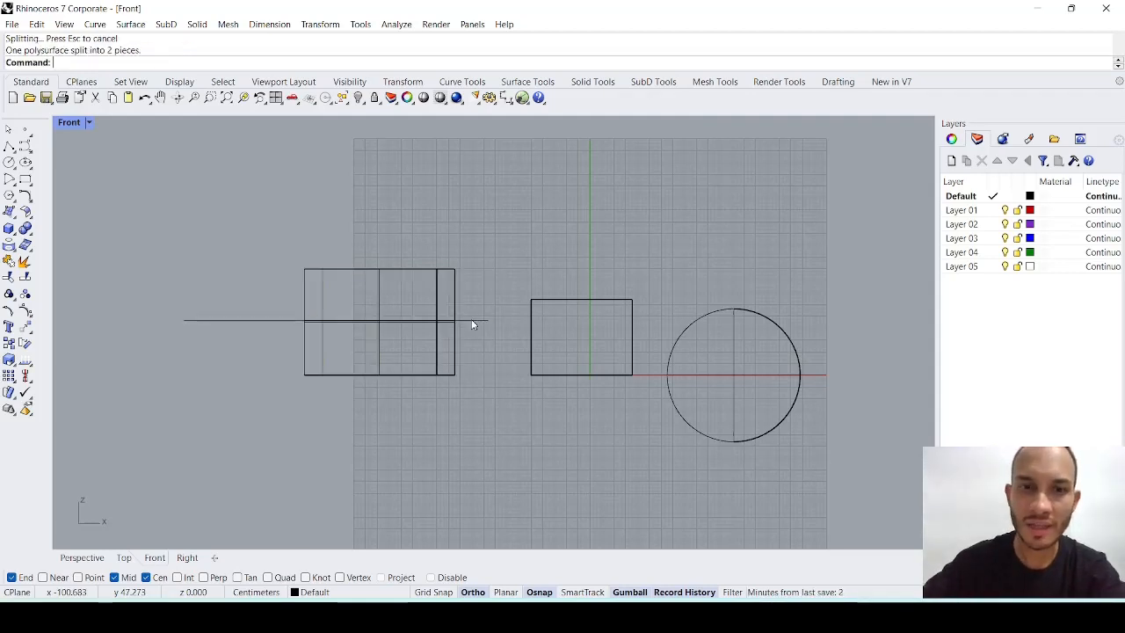
Step: Separate the split tube in the Perspective view by moving its upper piece up and its lower piece down
{"action": "double_click", "coordinate": [85, 122]}
{"action": "double_click", "coordinate": [544, 125]}
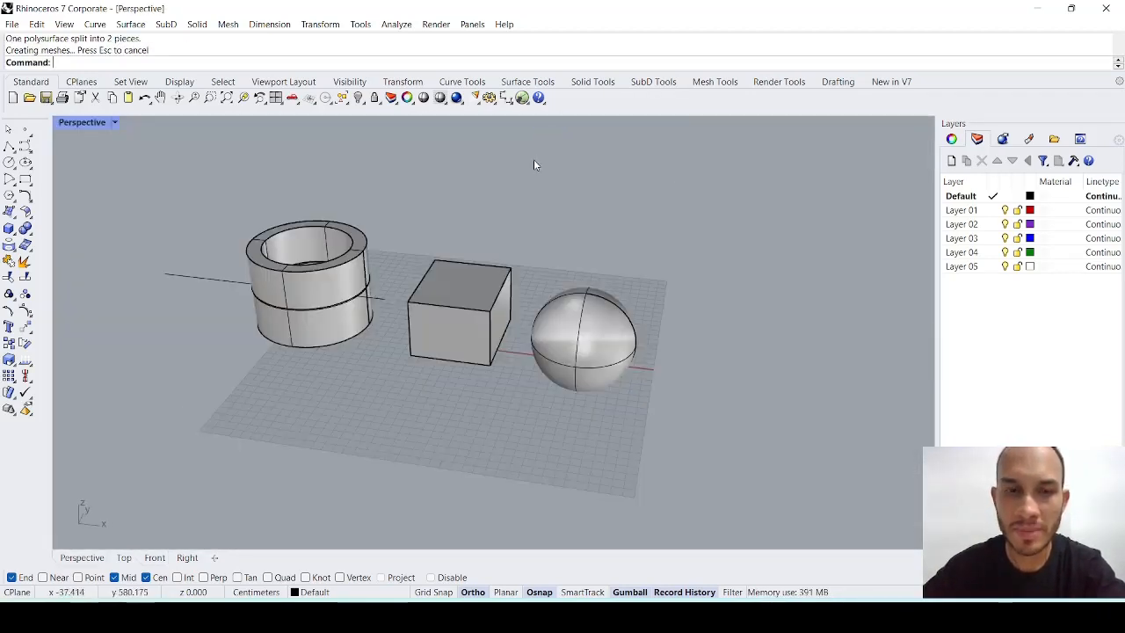
{"action": "left_click", "coordinate": [526, 169]}
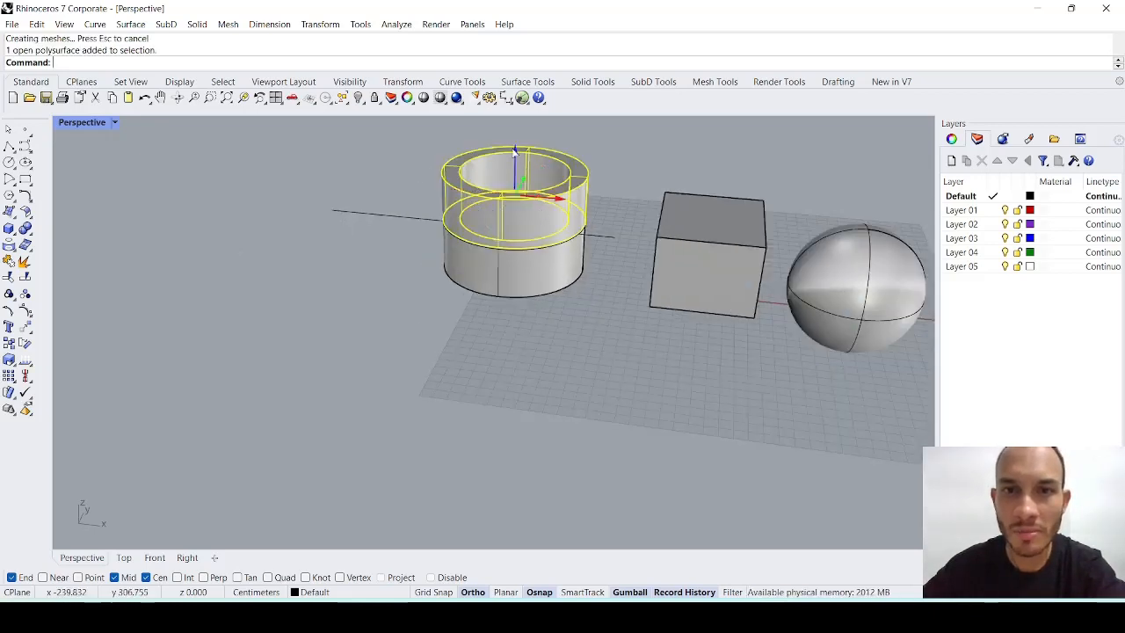
{"action": "mouse_move", "coordinate": [527, 165]}
{"action": "left_mouse_down"}
{"action": "mouse_move", "coordinate": [545, 228]}
{"action": "mouse_move", "coordinate": [546, 322]}
{"action": "mouse_move", "coordinate": [546, 156]}
{"action": "left_mouse_up"}
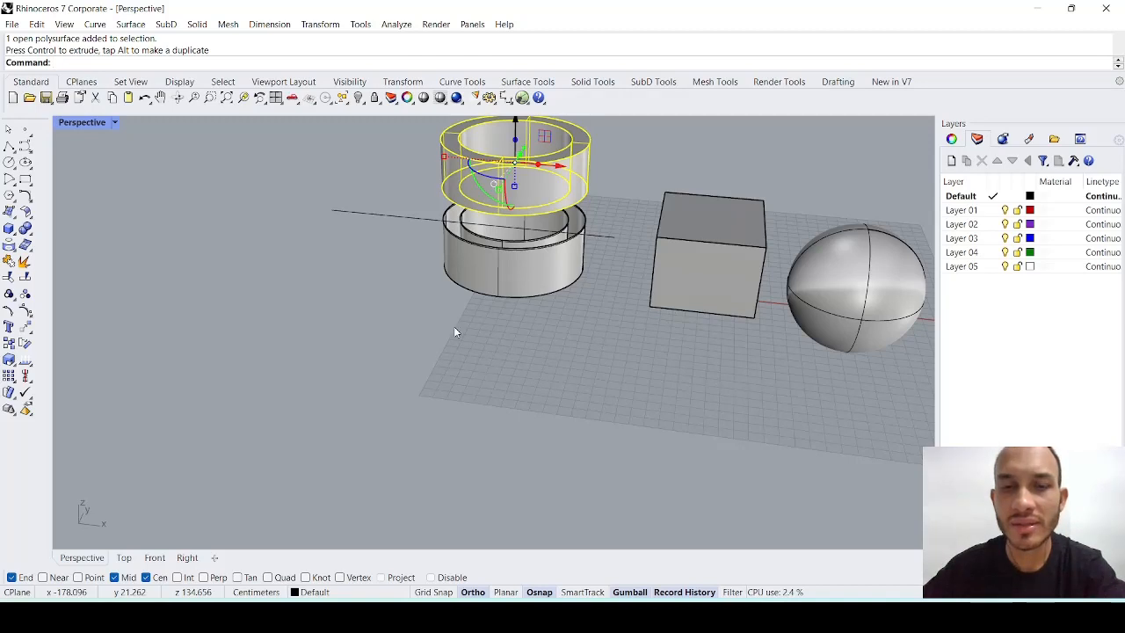
{"action": "right_click_drag", "start_coordinate": [454, 332], "coordinate": [514, 331]}
{"action": "left_click", "coordinate": [488, 324]}
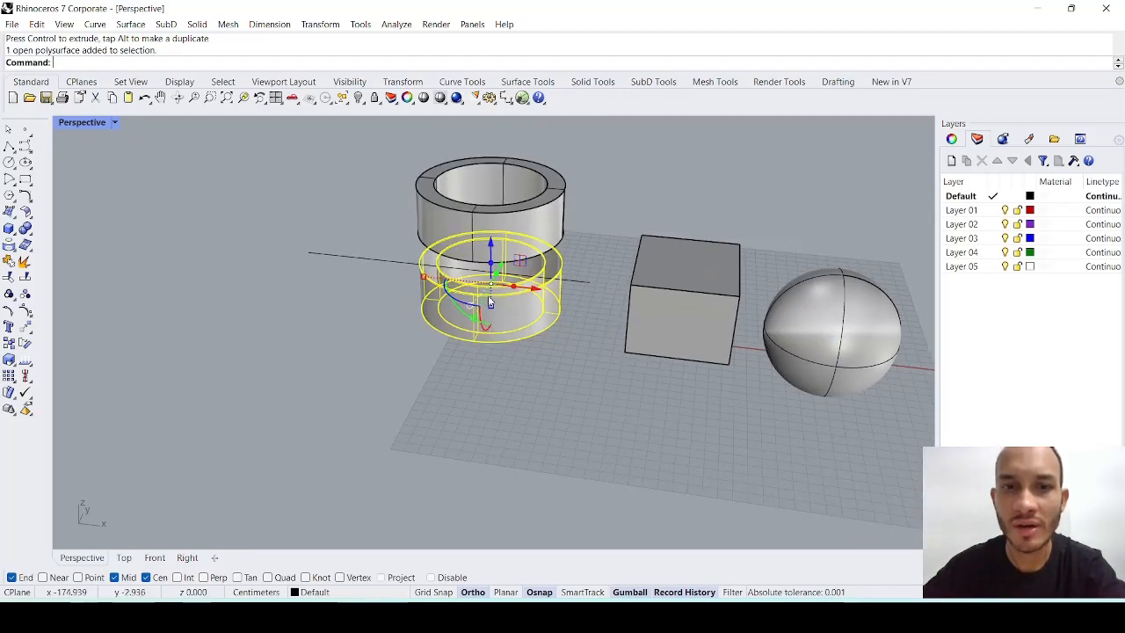
{"action": "left_click_drag", "start_coordinate": [489, 301], "coordinate": [503, 460]}
{"action": "left_click", "coordinate": [506, 467]}
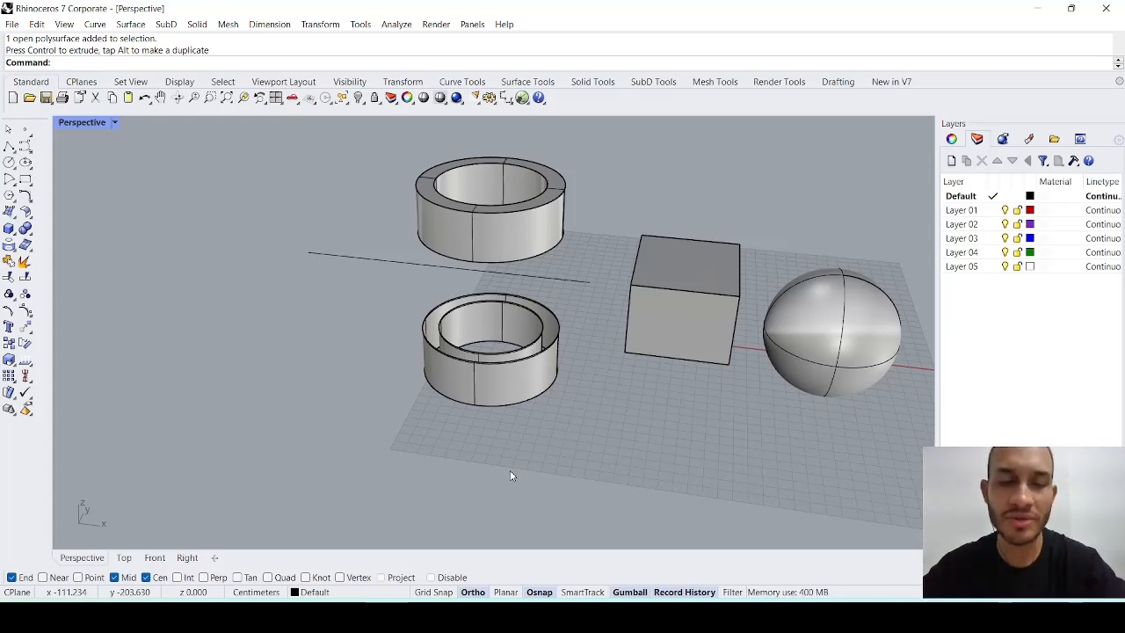
Step: Move the cutting line in the maximized Front view so that it crosses both the box and the upper half of the sphere
{"action": "double_click", "coordinate": [82, 122]}
{"action": "double_click", "coordinate": [68, 342]}
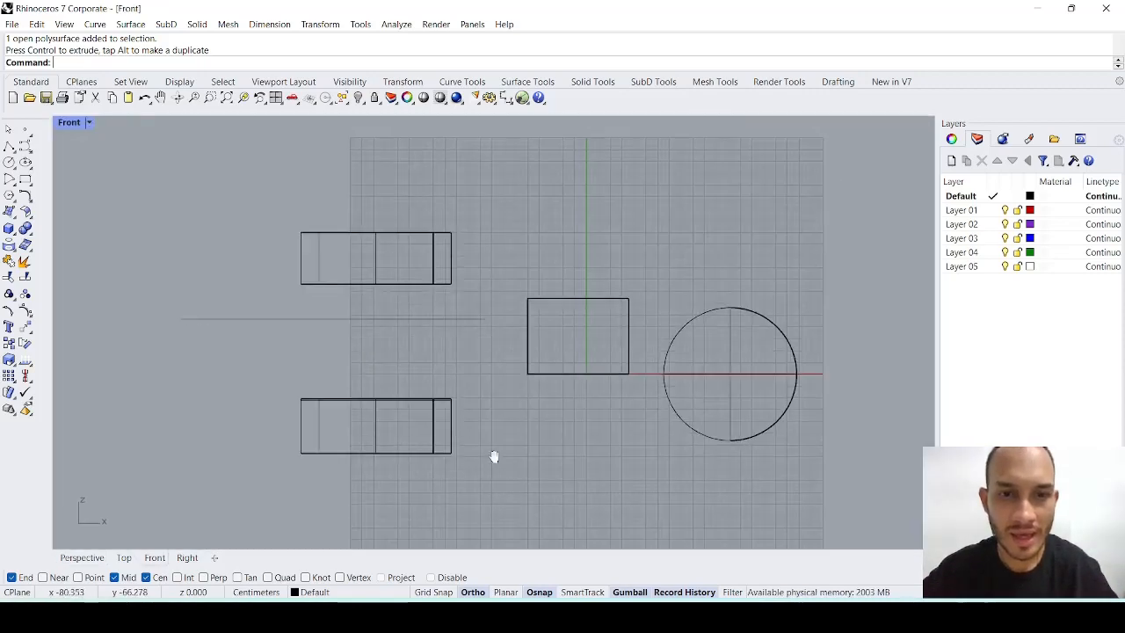
{"action": "left_click_drag", "start_coordinate": [268, 277], "coordinate": [583, 313]}
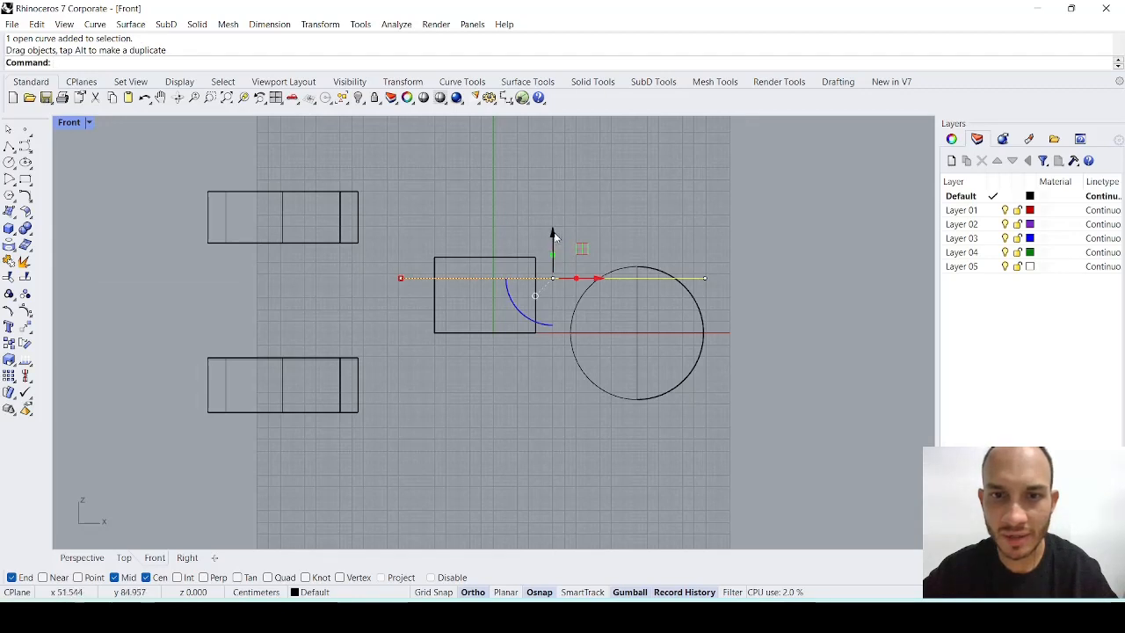
{"action": "left_click_drag", "start_coordinate": [552, 235], "coordinate": [553, 249]}
{"action": "left_click", "coordinate": [510, 443]}
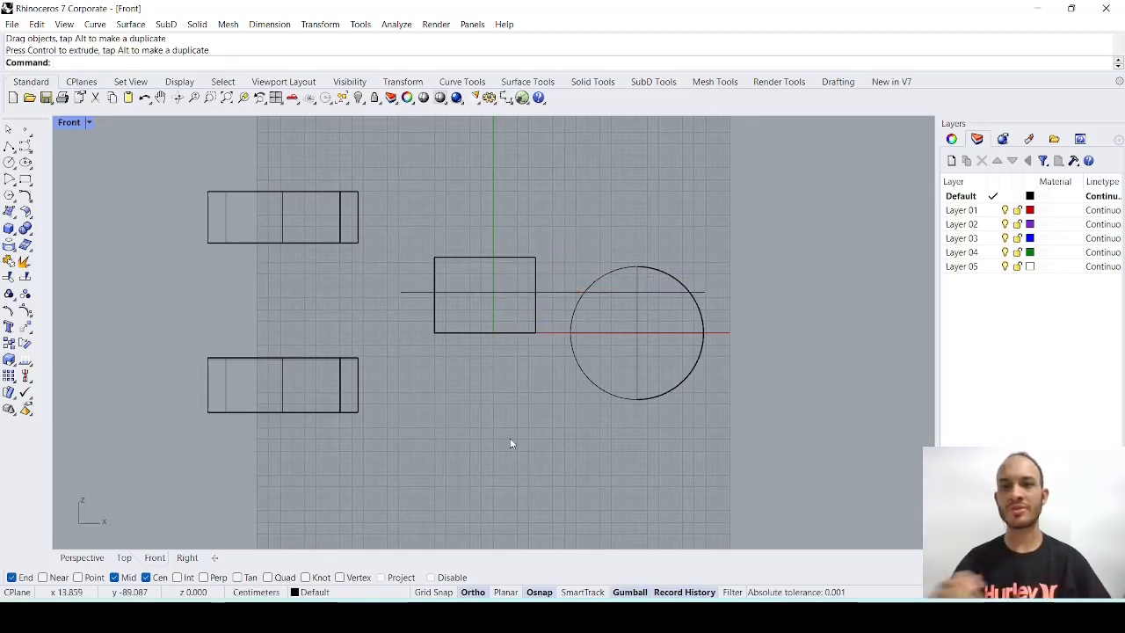
Step: Split the box using the horizontal line as the cutting object
{"action": "type", "text": "Sp"}
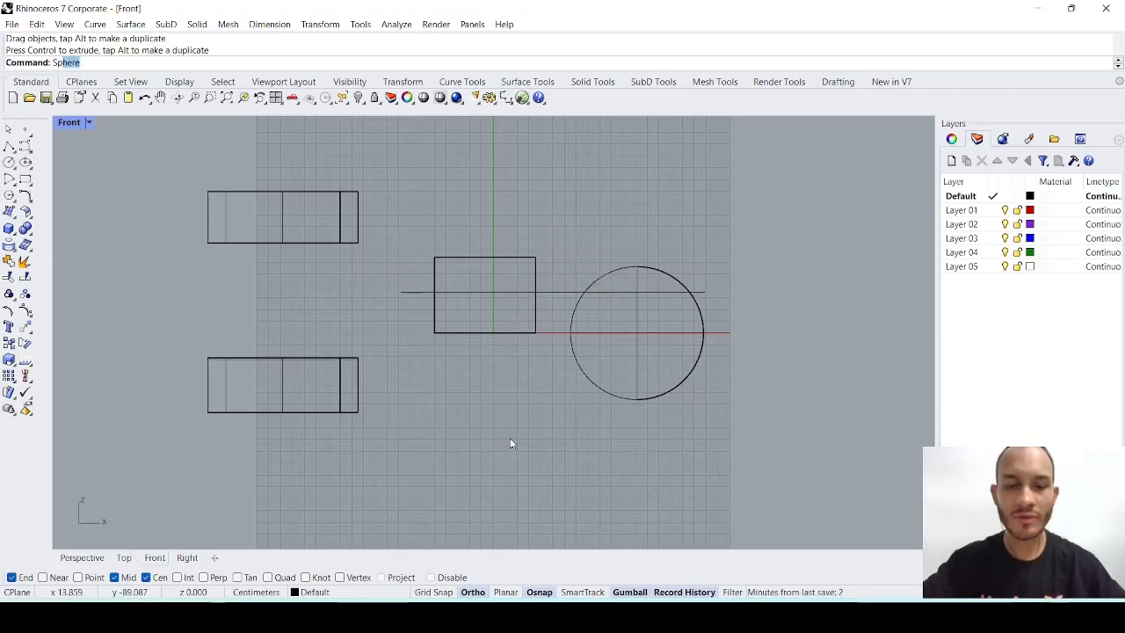
{"action": "type", "text": "lit"}
{"action": "key", "text": "Return"}
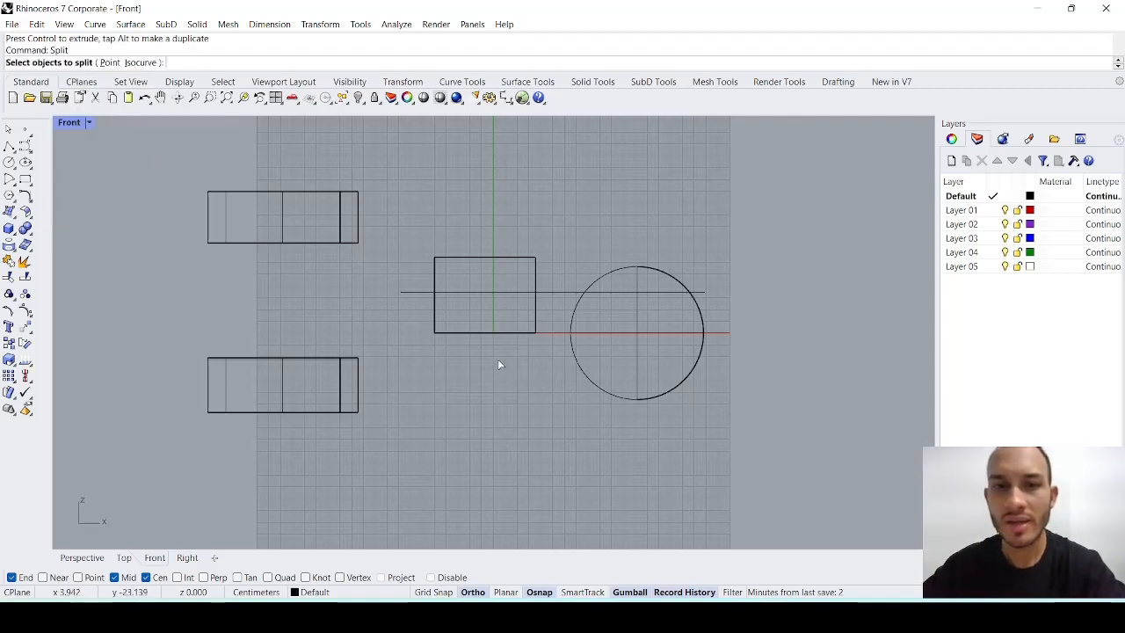
{"action": "left_click", "coordinate": [533, 321]}
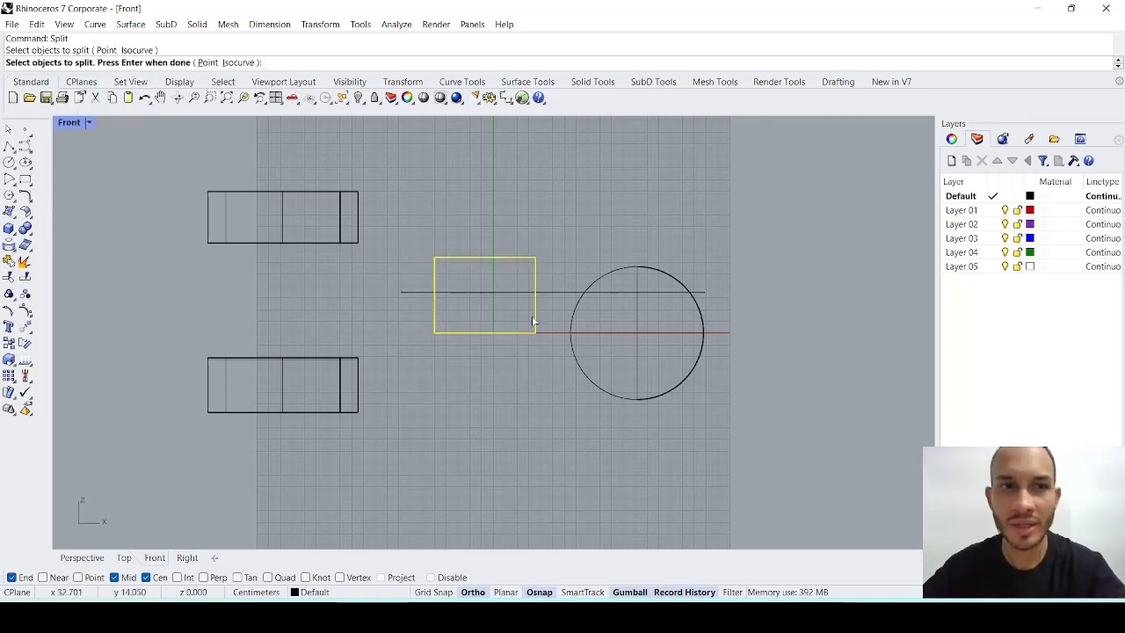
{"action": "key", "text": "Return"}
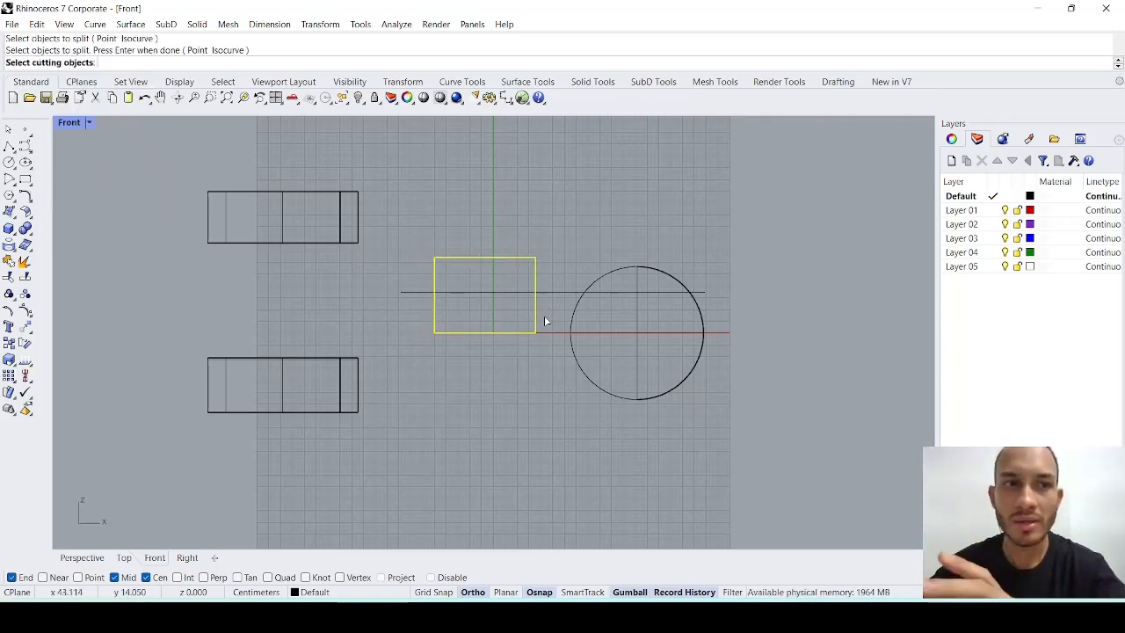
{"action": "left_click", "coordinate": [551, 293]}
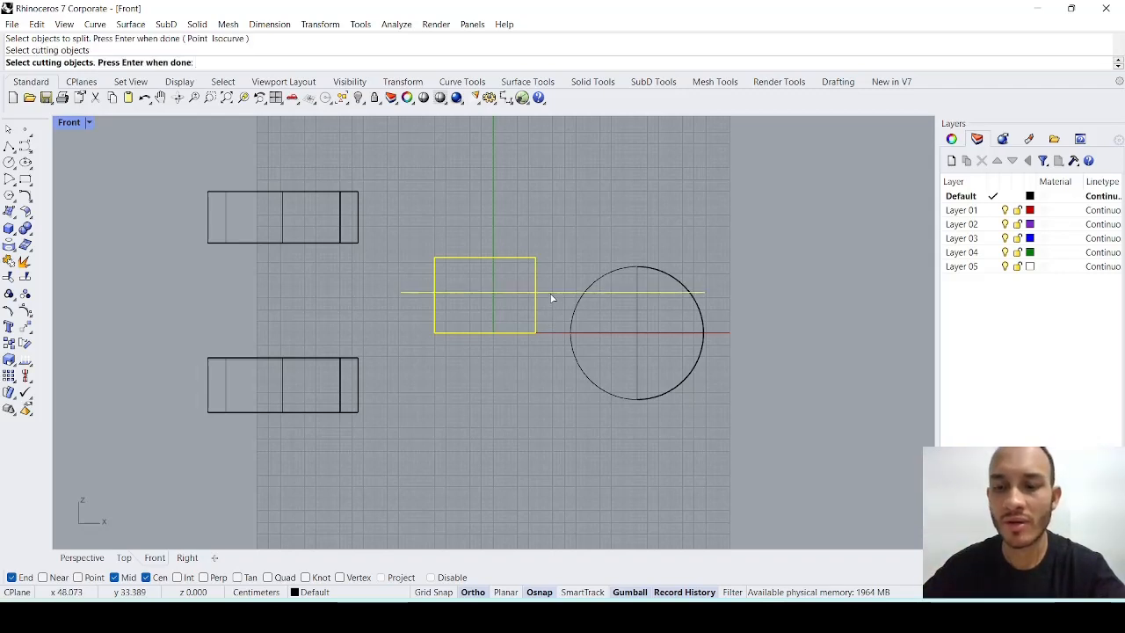
{"action": "key", "text": "Return"}
Step: Return to the four-viewport layout and move the box's upper piece straight up in the Perspective view
{"action": "left_click", "coordinate": [535, 275]}
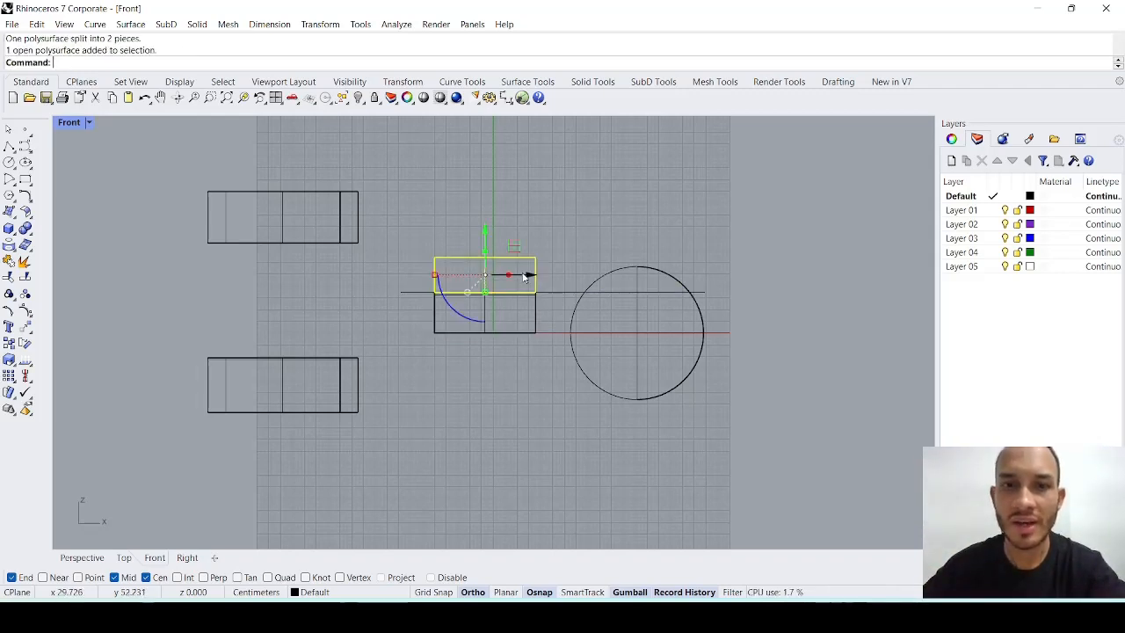
{"action": "double_click", "coordinate": [77, 124]}
{"action": "left_click_drag", "start_coordinate": [816, 157], "coordinate": [818, 130]}
{"action": "left_click", "coordinate": [821, 281]}
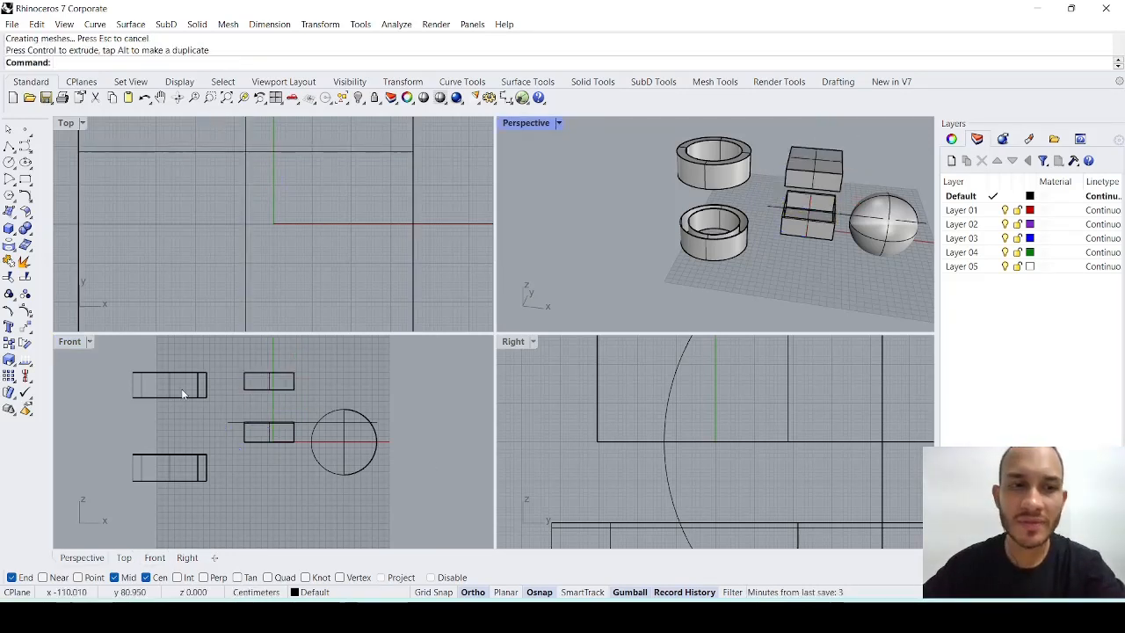
Step: Split the sphere with the horizontal line as the cutting object in the maximized Front view
{"action": "double_click", "coordinate": [74, 342]}
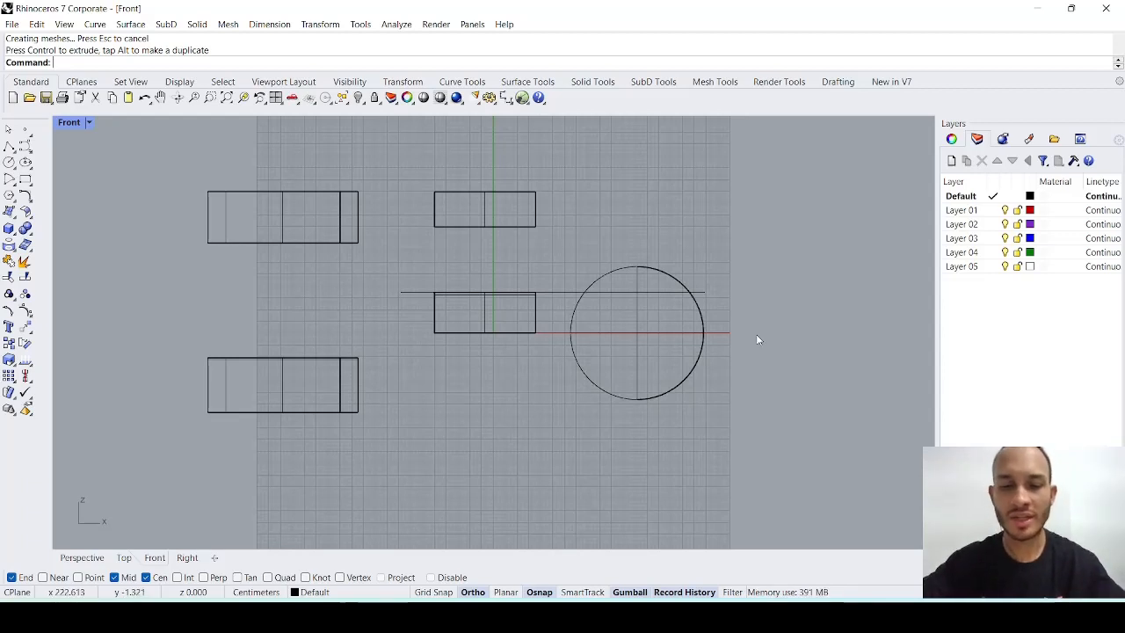
{"action": "type", "text": "split"}
{"action": "key", "text": "Return"}
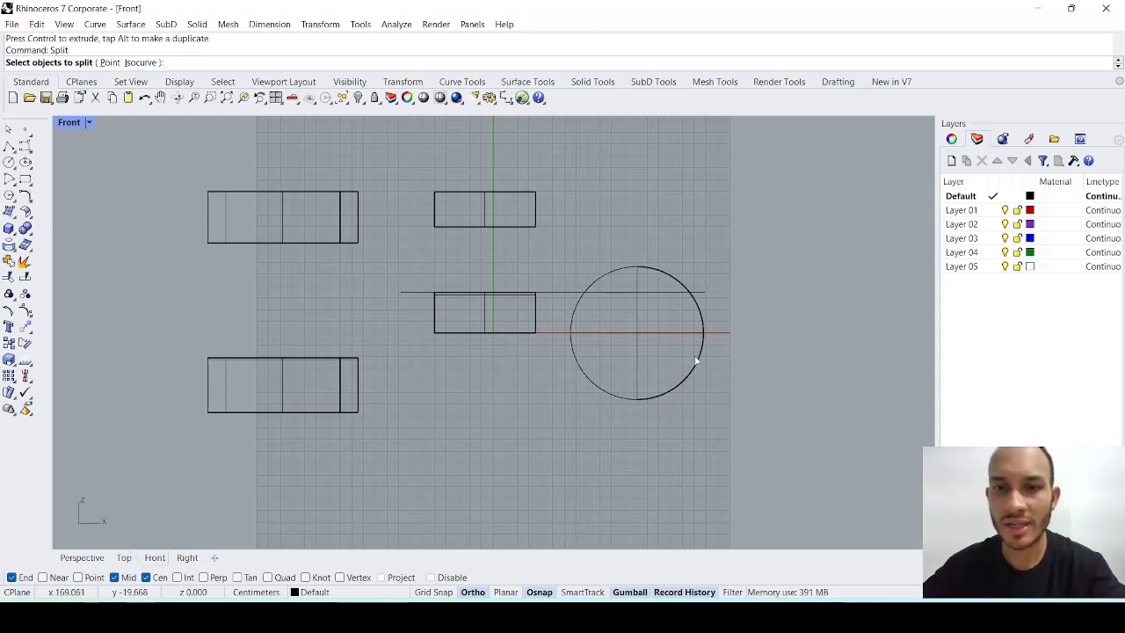
{"action": "left_click", "coordinate": [696, 360]}
{"action": "key", "text": "Return"}
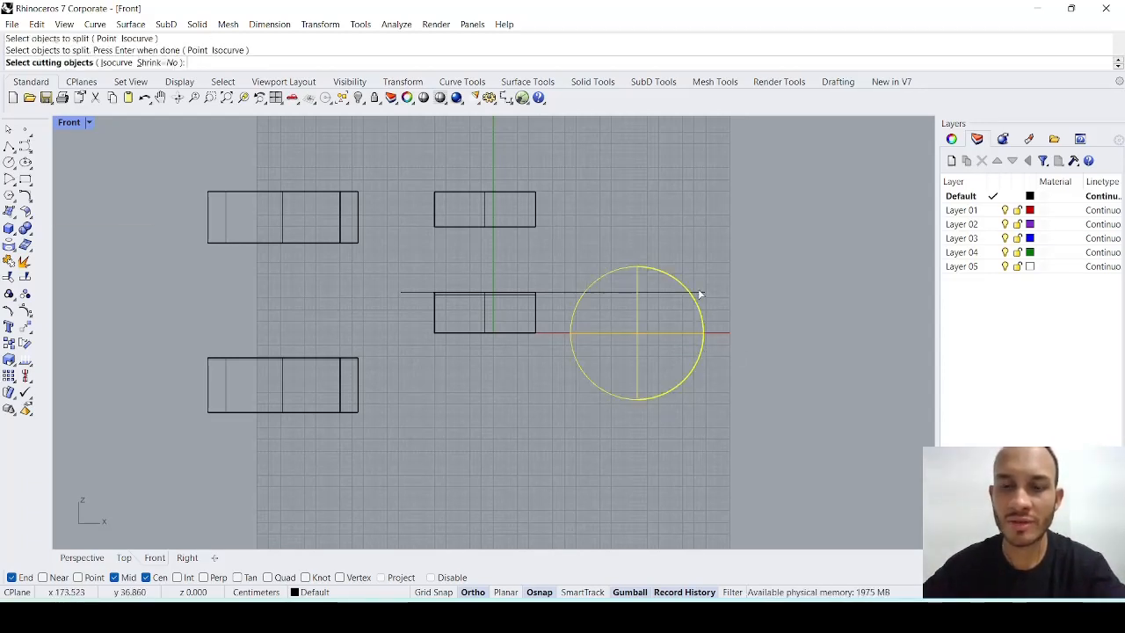
{"action": "left_click", "coordinate": [699, 293]}
{"action": "key", "text": "Return"}
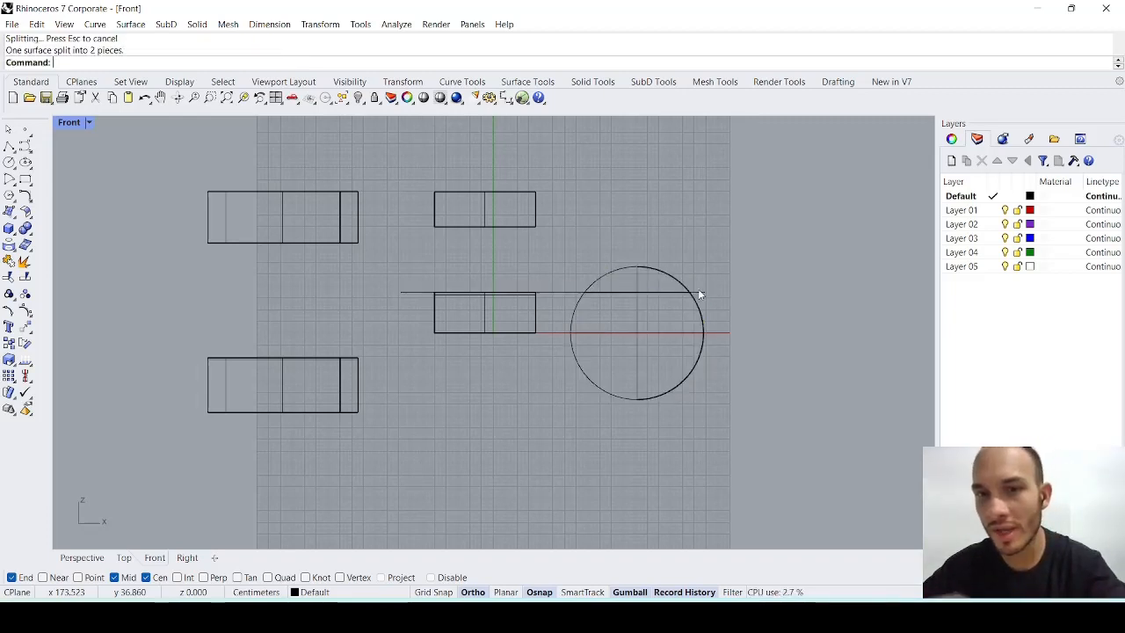
Step: Select the sphere's upper cap and examine the split sphere in the maximized Perspective view, then clear the selection
{"action": "left_click", "coordinate": [664, 277]}
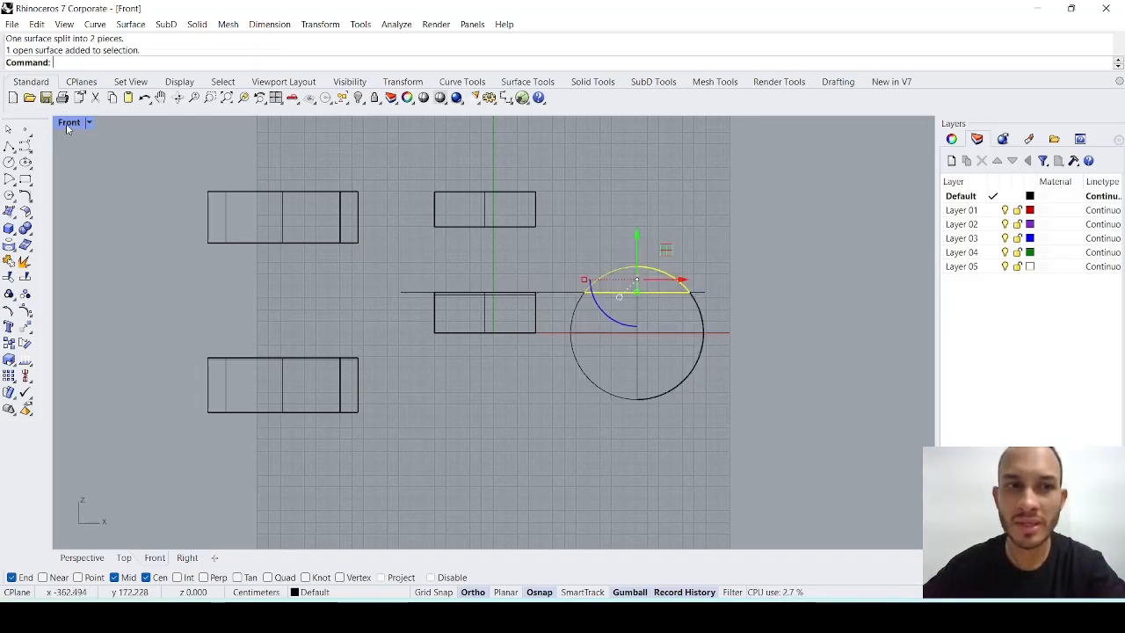
{"action": "double_click", "coordinate": [68, 122]}
{"action": "double_click", "coordinate": [527, 122]}
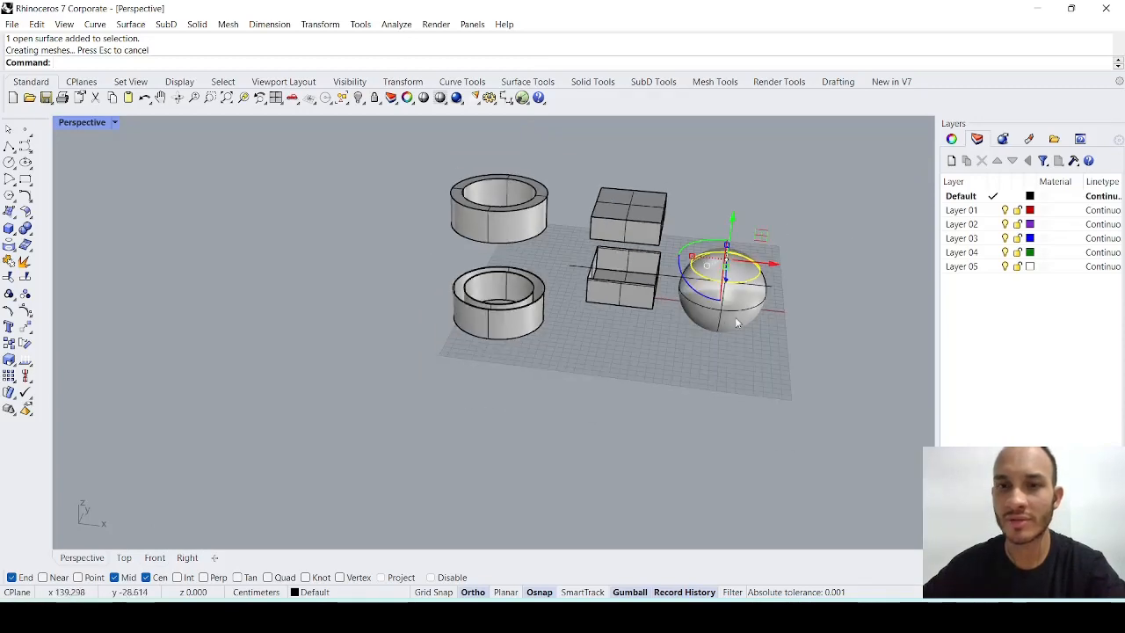
{"action": "scroll", "coordinate": [735, 316], "scroll_direction": "up", "scroll_amount": 3}
{"action": "left_click", "coordinate": [697, 348]}
{"action": "left_click", "coordinate": [766, 424]}
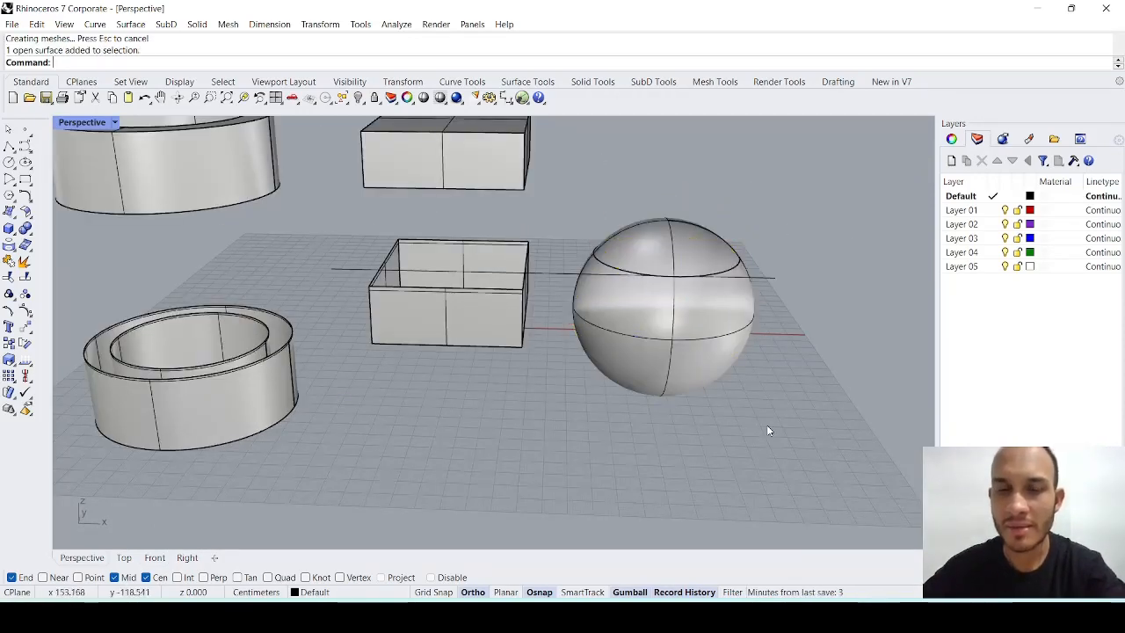
Step: Delete all the demonstration solids and the cutting line from the scene
{"action": "scroll", "coordinate": [767, 430], "scroll_direction": "down", "scroll_amount": 5}
{"action": "left_click_drag", "start_coordinate": [783, 477], "coordinate": [274, 183]}
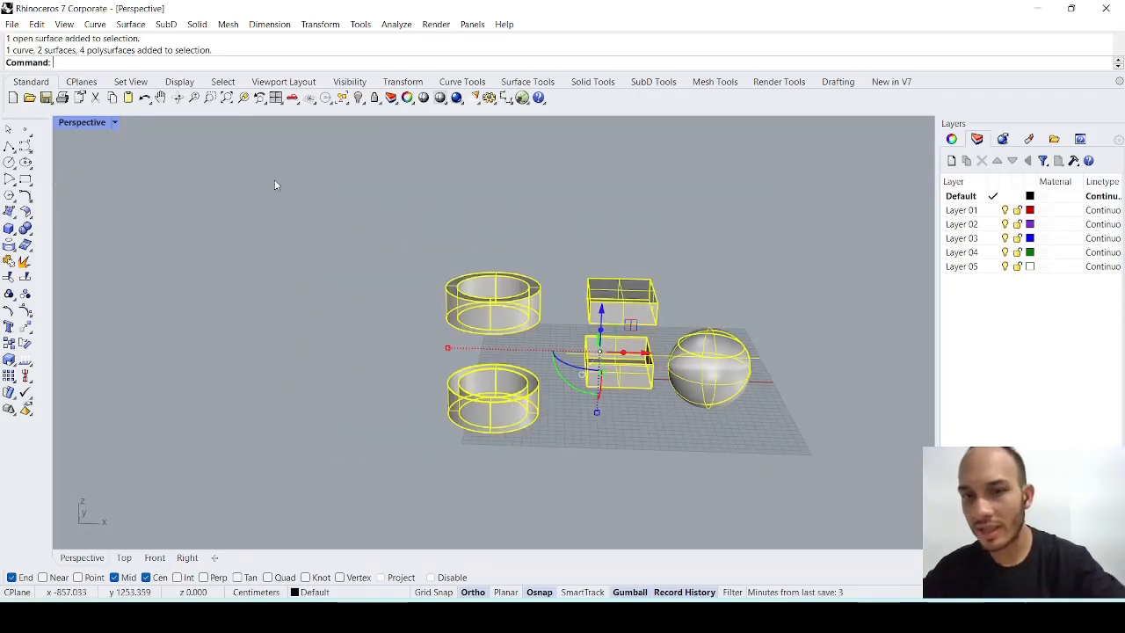
{"action": "key", "text": "Delete"}
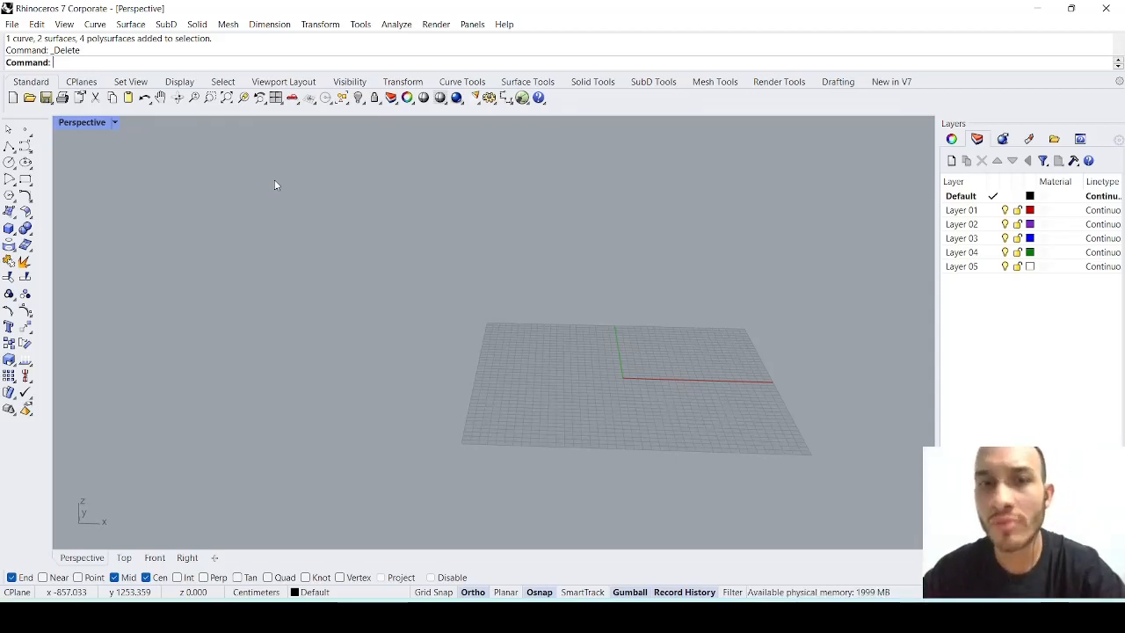
{"action": "right_click_drag", "start_coordinate": [643, 367], "coordinate": [623, 418]}
{"action": "scroll", "coordinate": [623, 418], "scroll_direction": "up", "scroll_amount": 2}
Step: Switch to the lesson PDF in the browser, examine the lamp's part dimensions on page 3 and activate the drawing pen
{"action": "key", "text": "alt+Tab"}
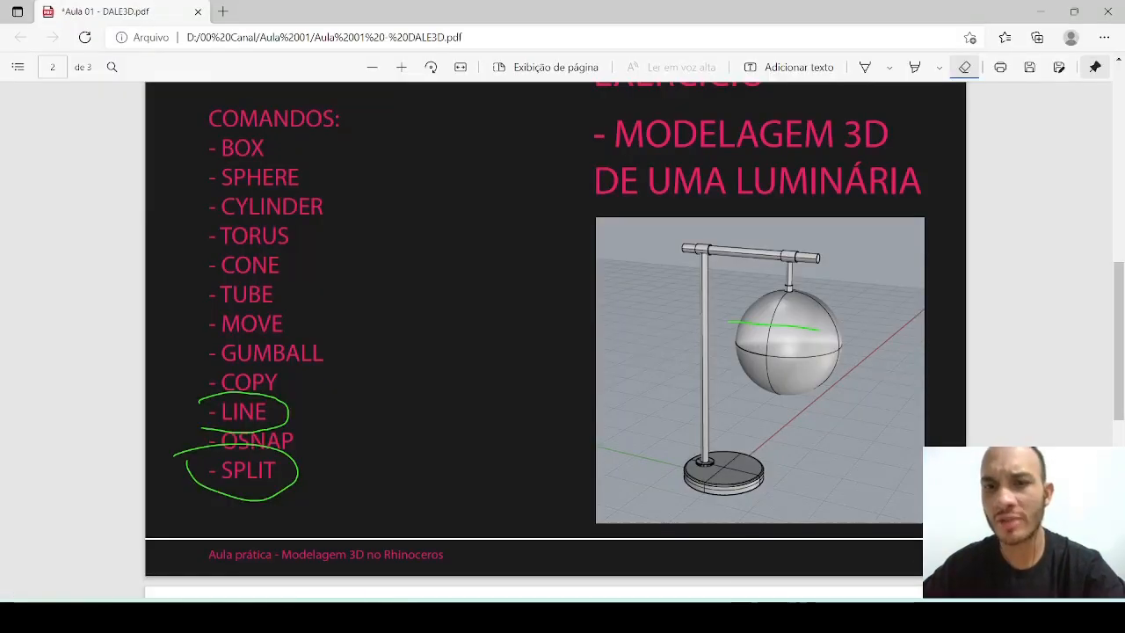
{"action": "scroll", "coordinate": [356, 190], "scroll_direction": "down", "scroll_amount": 9}
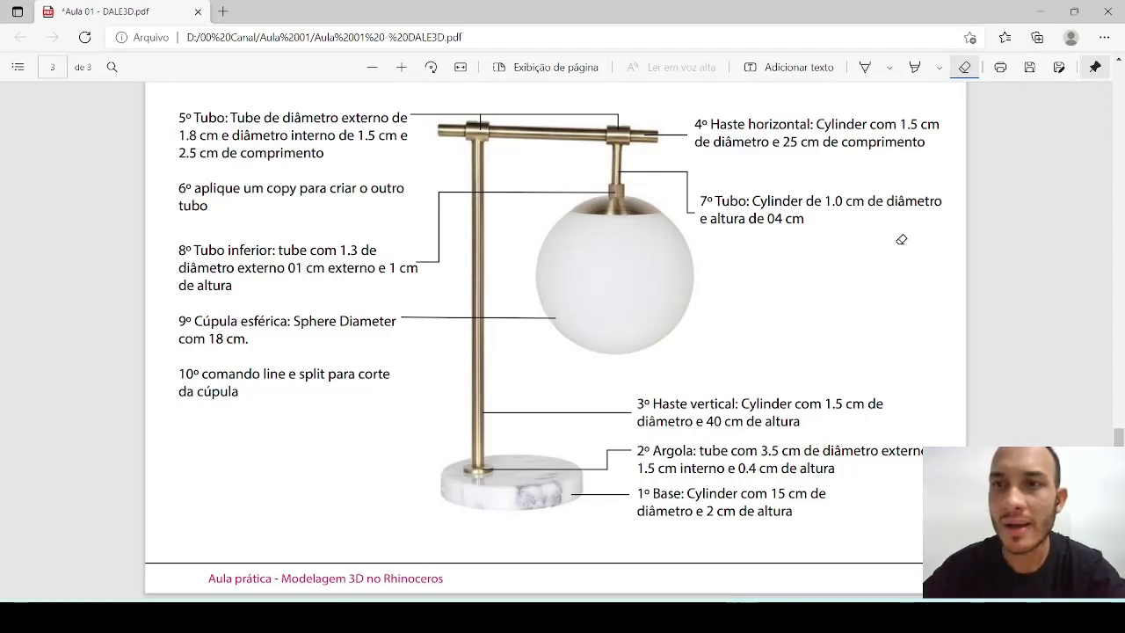
{"action": "left_click", "coordinate": [864, 67]}
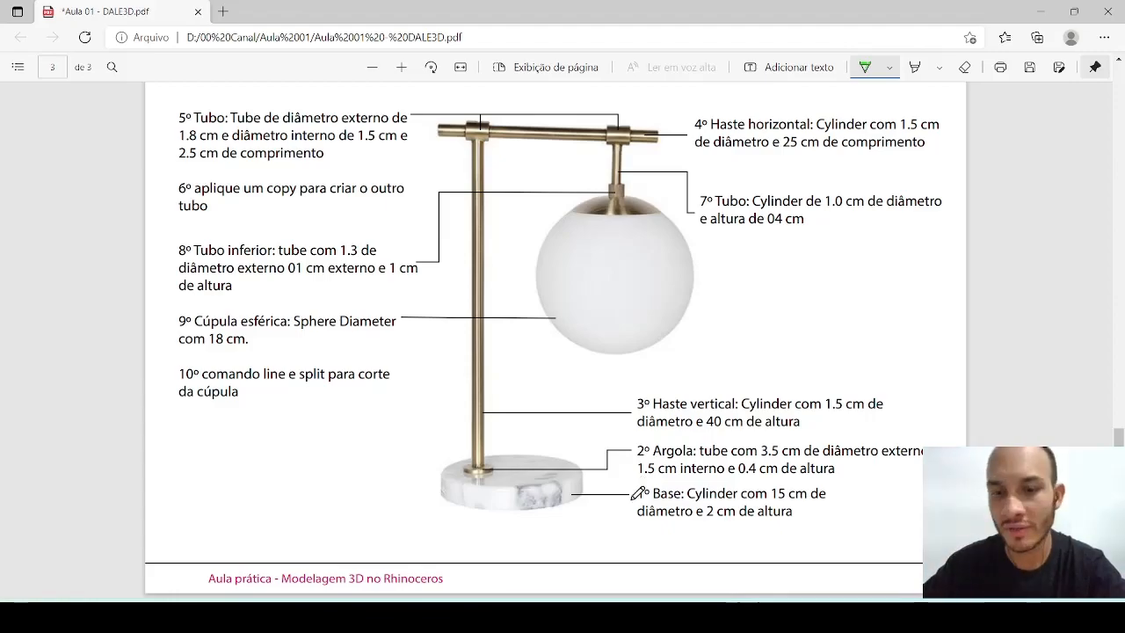
Step: Switch back to Rhino and start a solid vertical Cylinder with its base centre at the origin (0)
{"action": "key", "text": "alt+Tab"}
{"action": "right_click_drag", "start_coordinate": [174, 254], "coordinate": [299, 246]}
{"action": "left_click", "coordinate": [12, 232]}
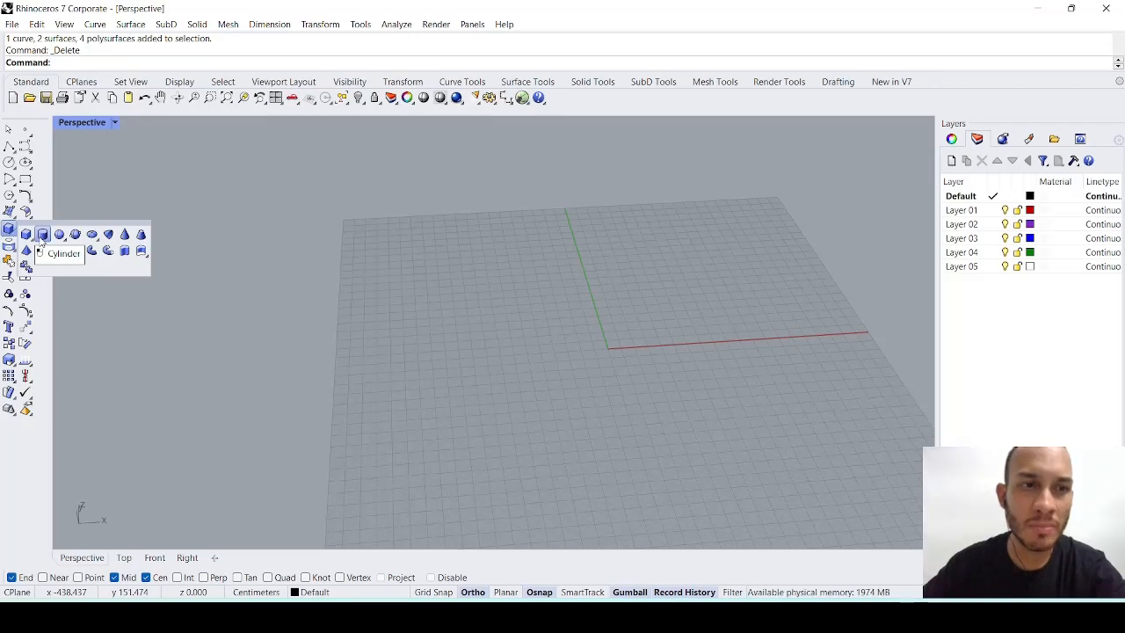
{"action": "left_click", "coordinate": [41, 242]}
{"action": "scroll", "coordinate": [462, 326], "scroll_direction": "down", "scroll_amount": 2}
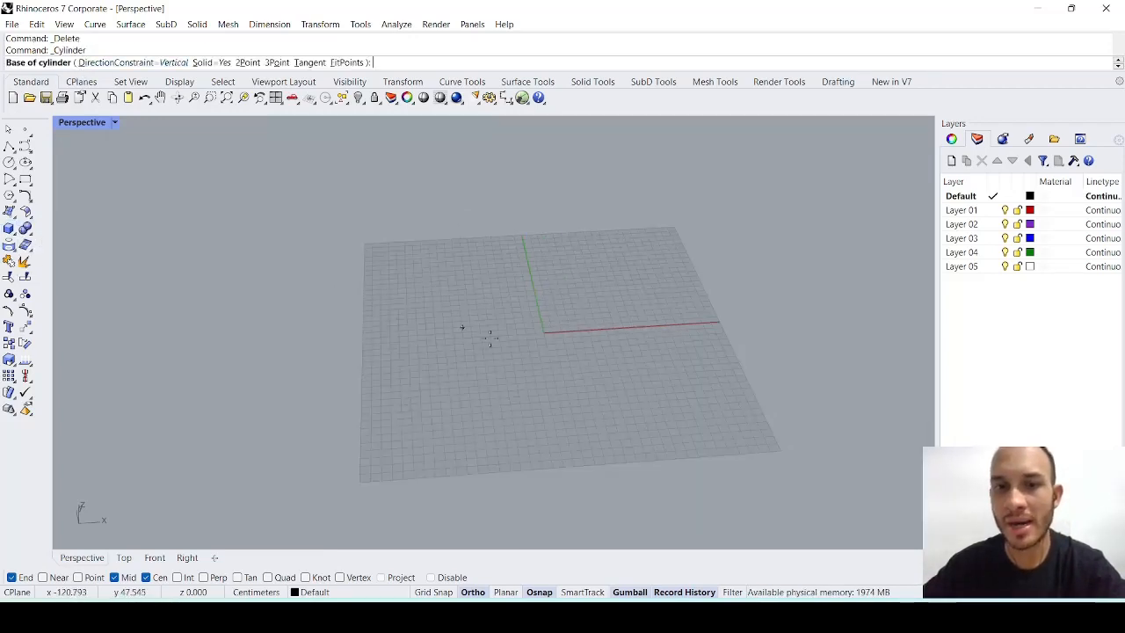
{"action": "scroll", "coordinate": [535, 345], "scroll_direction": "up", "scroll_amount": 2}
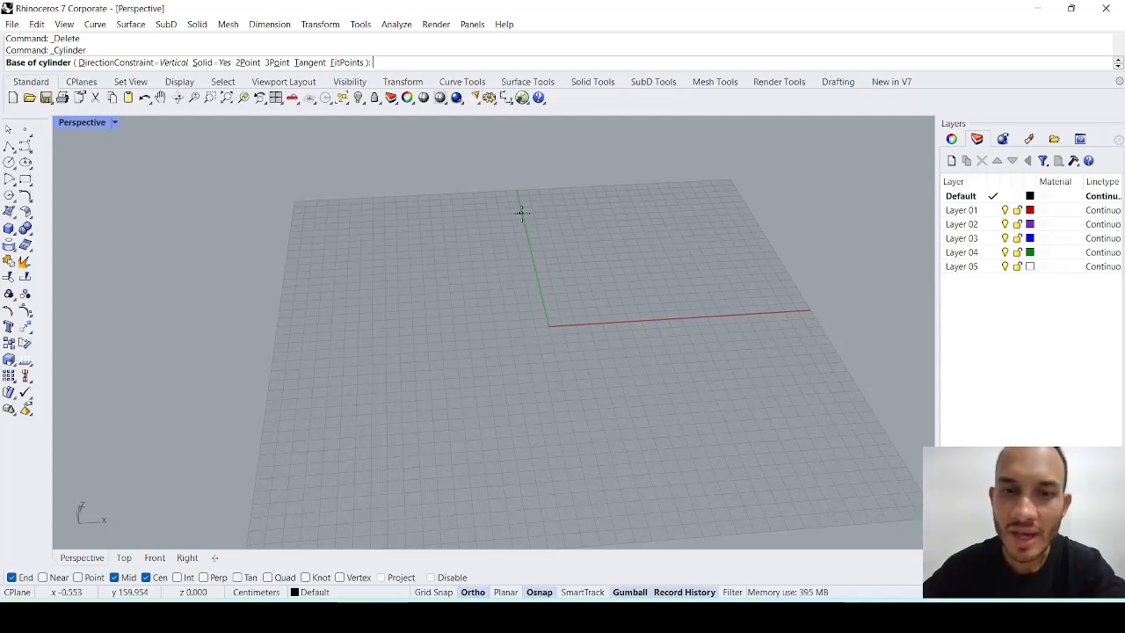
{"action": "scroll", "coordinate": [533, 215], "scroll_direction": "down", "scroll_amount": 2}
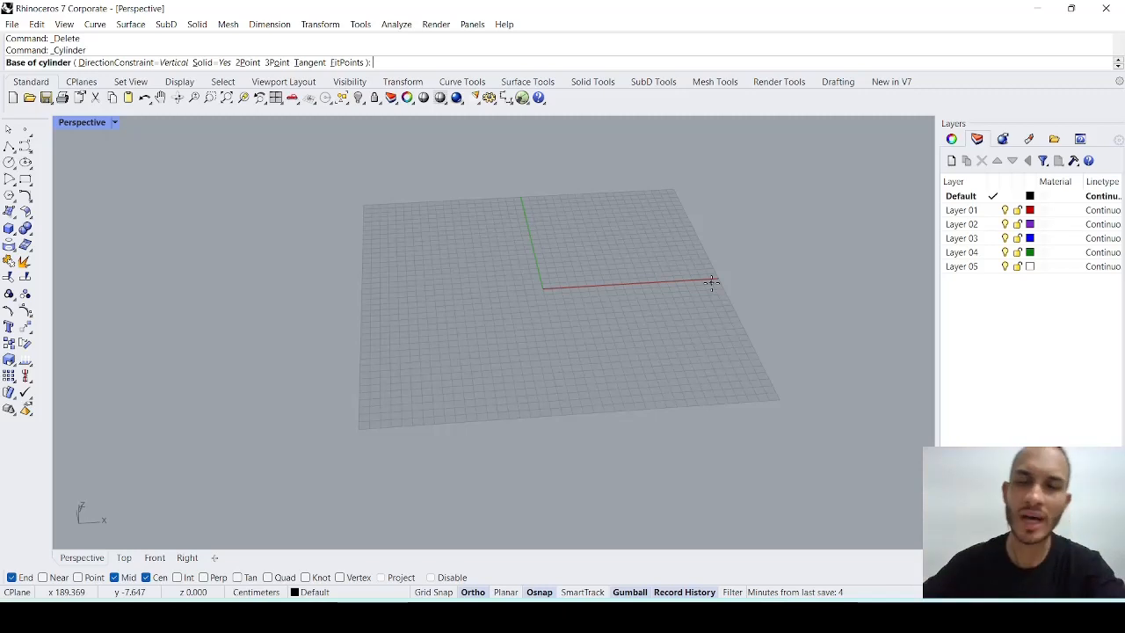
{"action": "scroll", "coordinate": [597, 283], "scroll_direction": "up", "scroll_amount": 1}
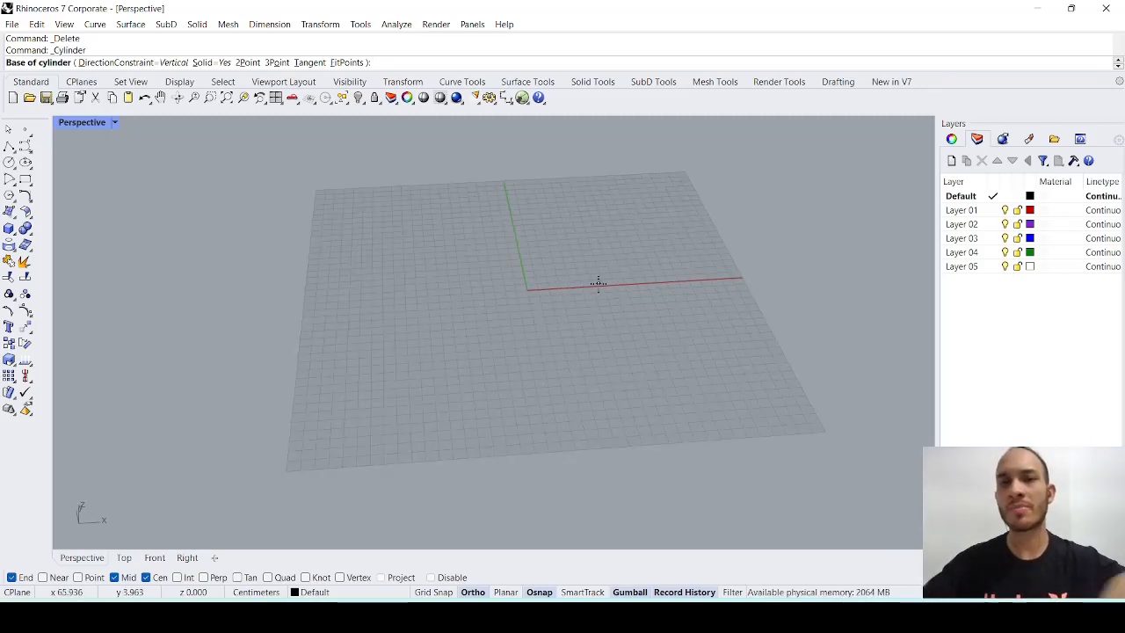
{"action": "scroll", "coordinate": [574, 304], "scroll_direction": "down", "scroll_amount": 1}
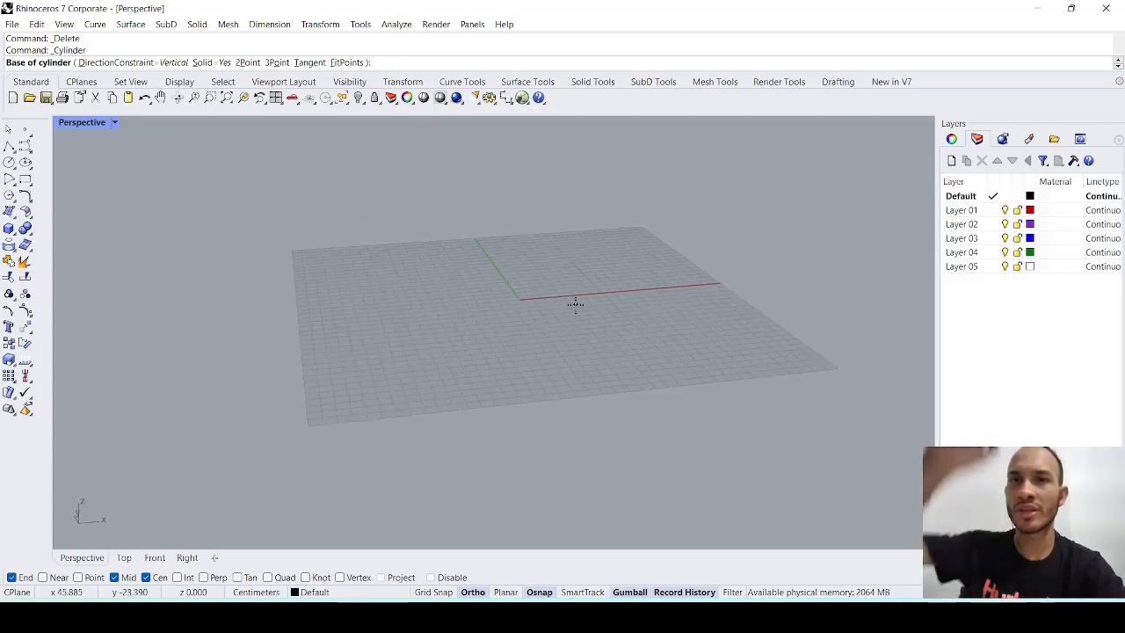
{"action": "scroll", "coordinate": [555, 348], "scroll_direction": "up", "scroll_amount": 1}
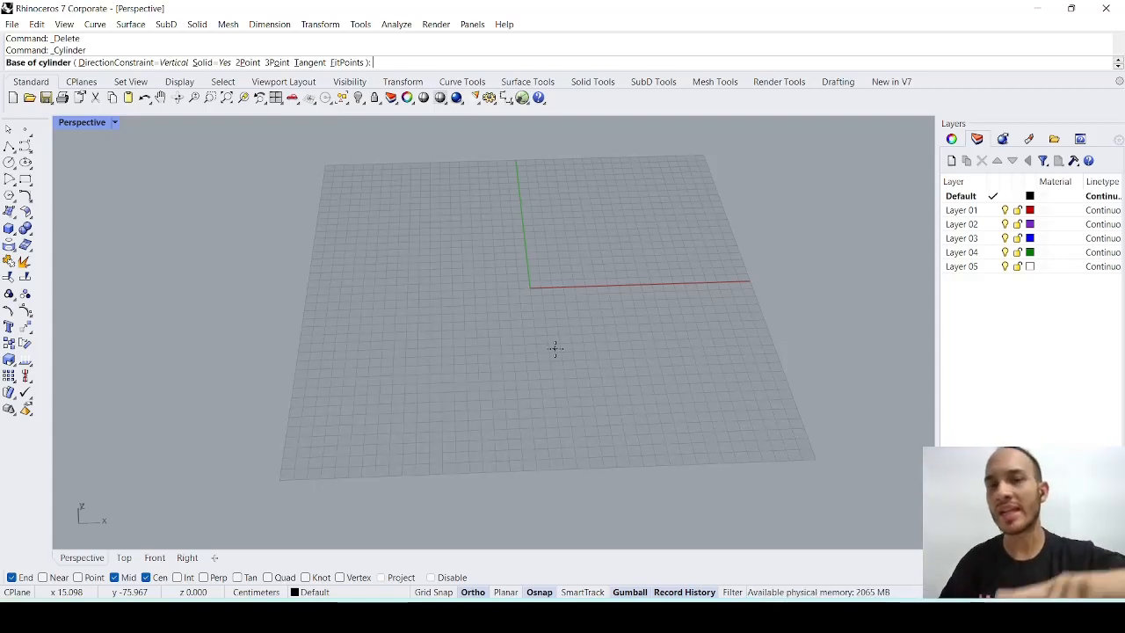
{"action": "type", "text": "0"}
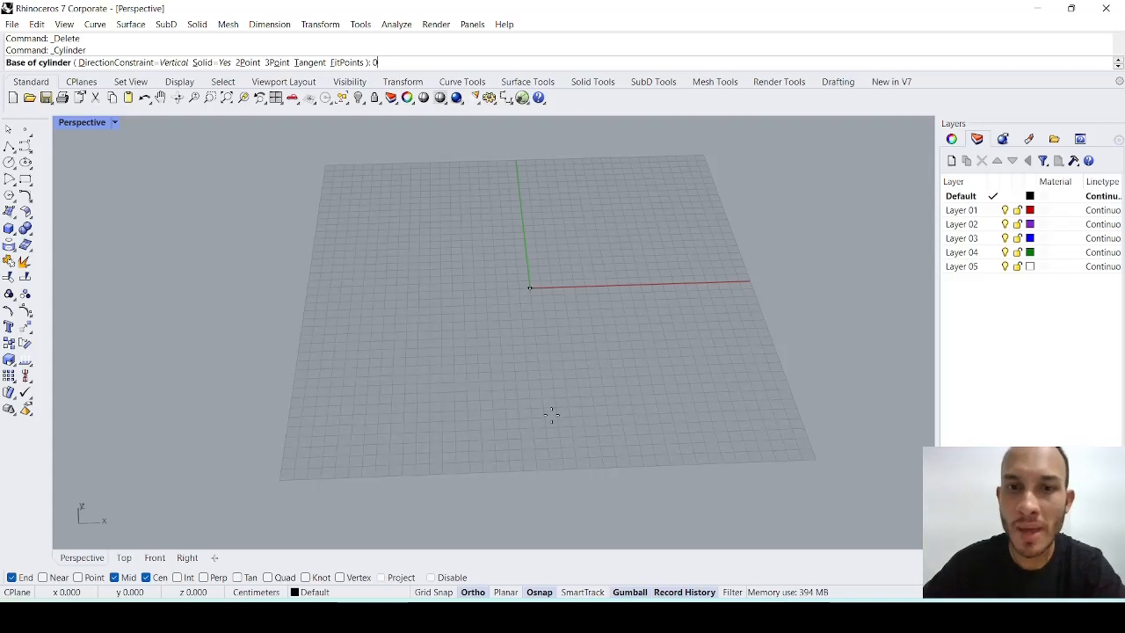
{"action": "scroll", "coordinate": [552, 415], "scroll_direction": "up", "scroll_amount": 2}
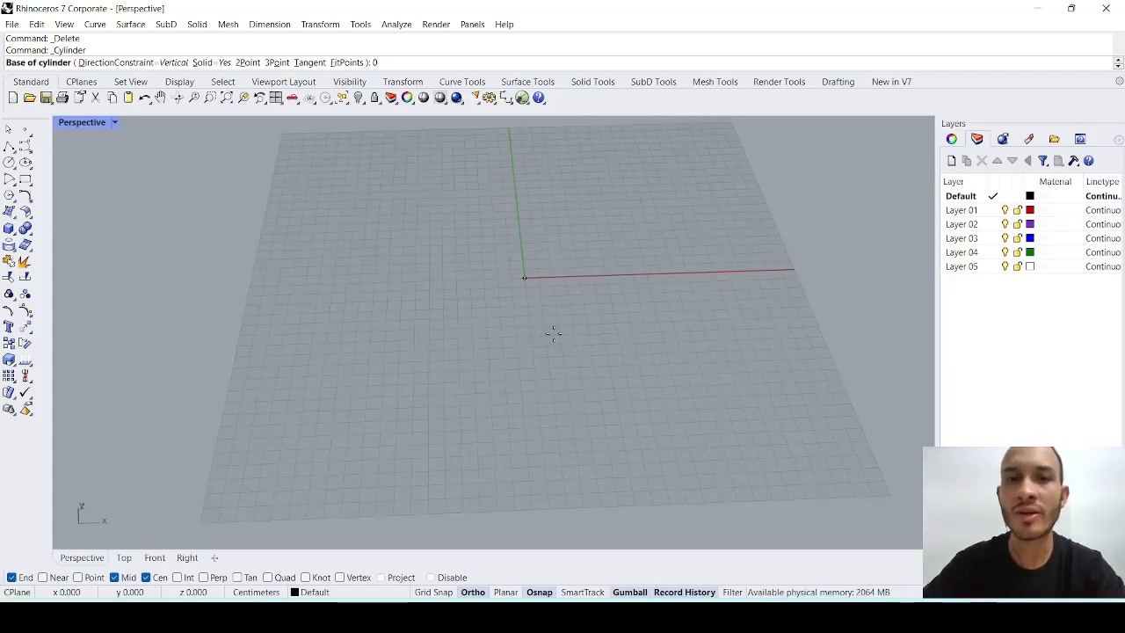
{"action": "key", "text": "Return"}
Step: Check the lamp base's dimensions in the lesson PDF and set the cylinder's diameter to 15 cm
{"action": "scroll", "coordinate": [553, 333], "scroll_direction": "up", "scroll_amount": 2}
{"action": "right_click_drag", "start_coordinate": [550, 330], "coordinate": [579, 334]}
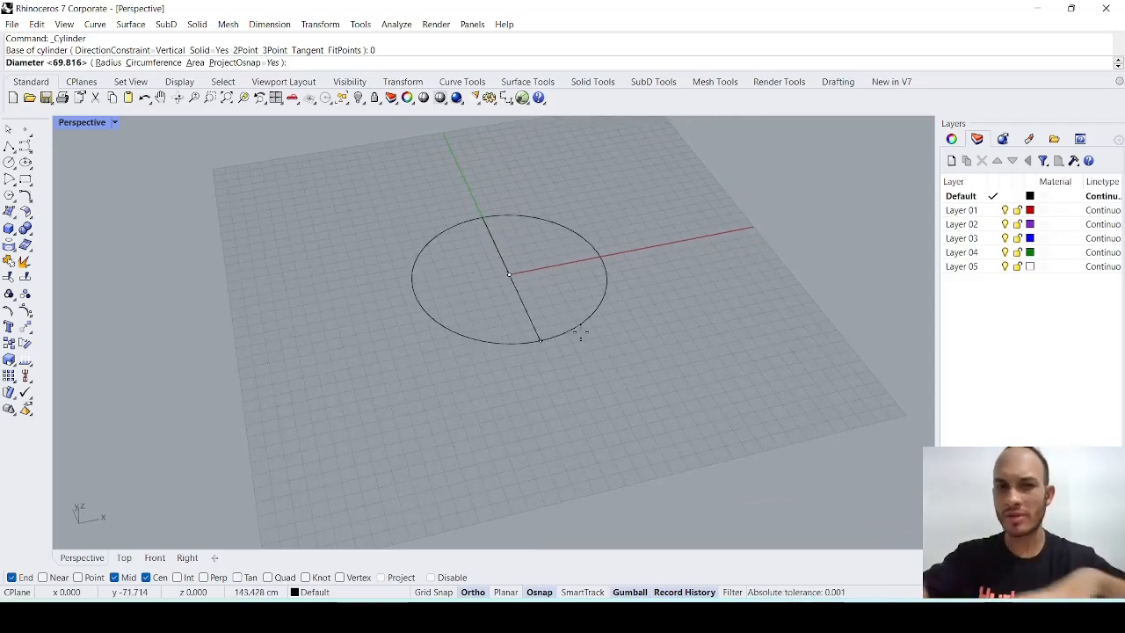
{"action": "scroll", "coordinate": [581, 332], "scroll_direction": "down", "scroll_amount": 3}
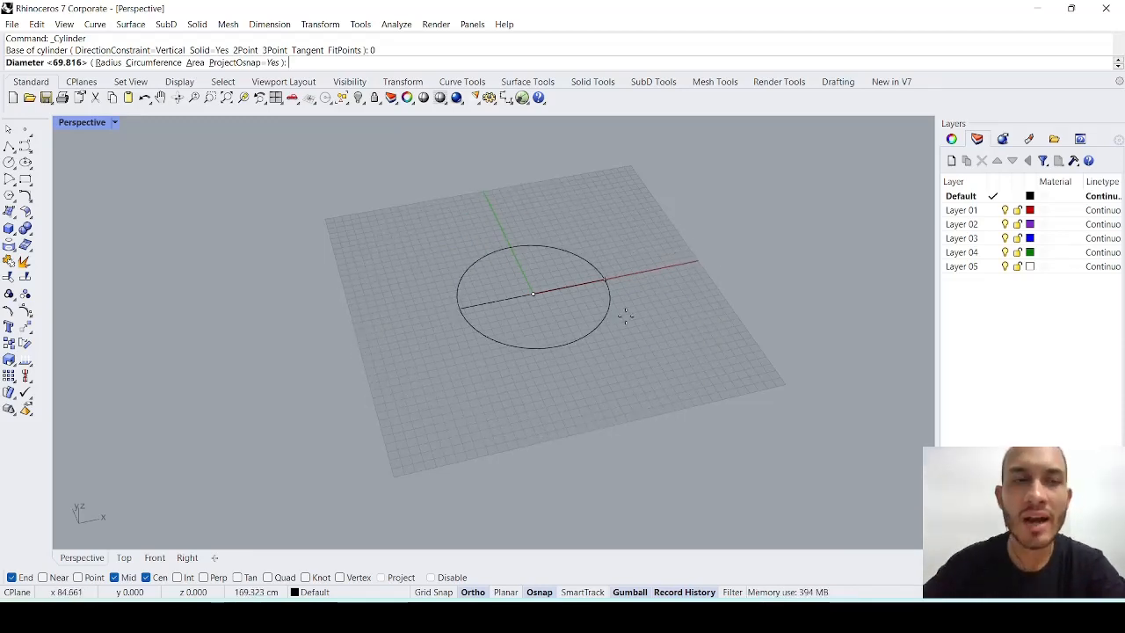
{"action": "scroll", "coordinate": [626, 315], "scroll_direction": "up", "scroll_amount": 2}
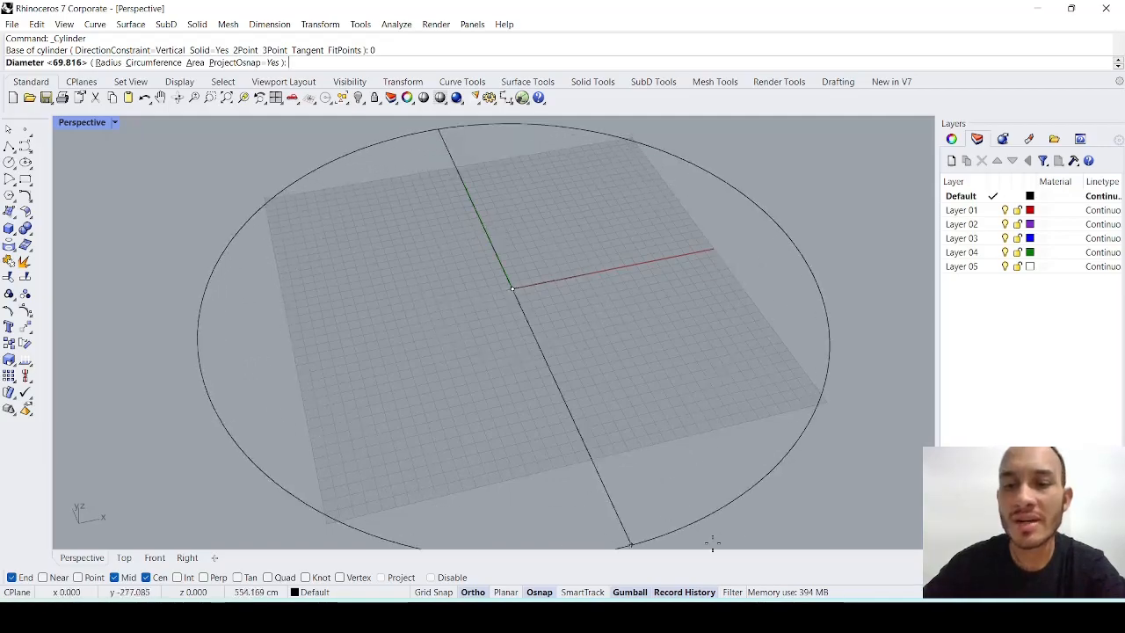
{"action": "key", "text": "alt+Tab"}
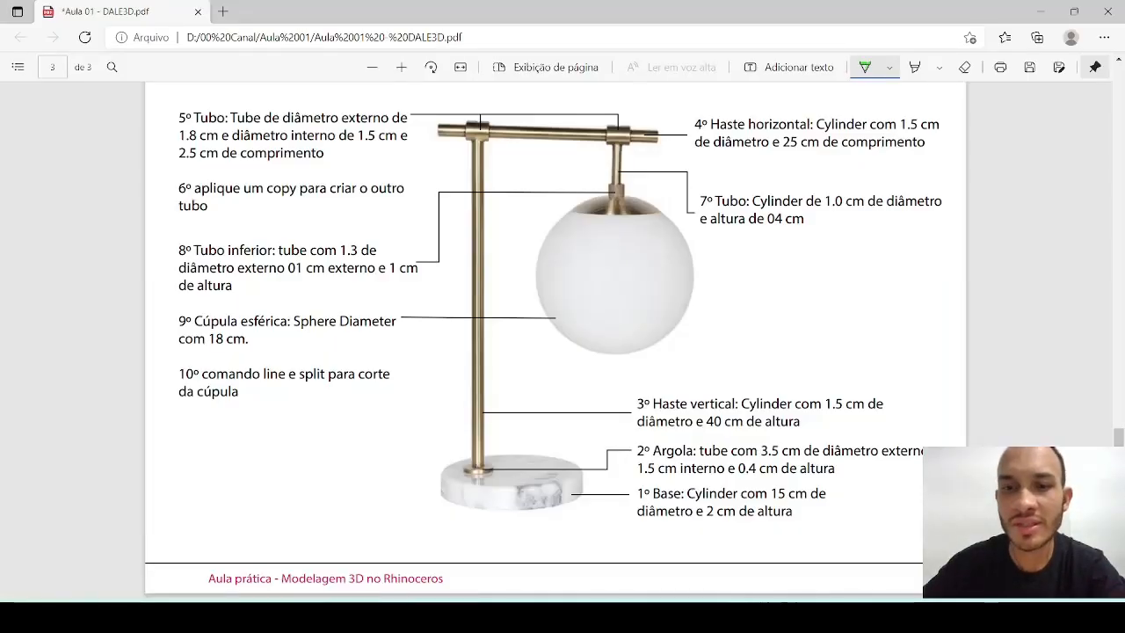
{"action": "key", "text": "alt+Tab"}
{"action": "type", "text": "15"}
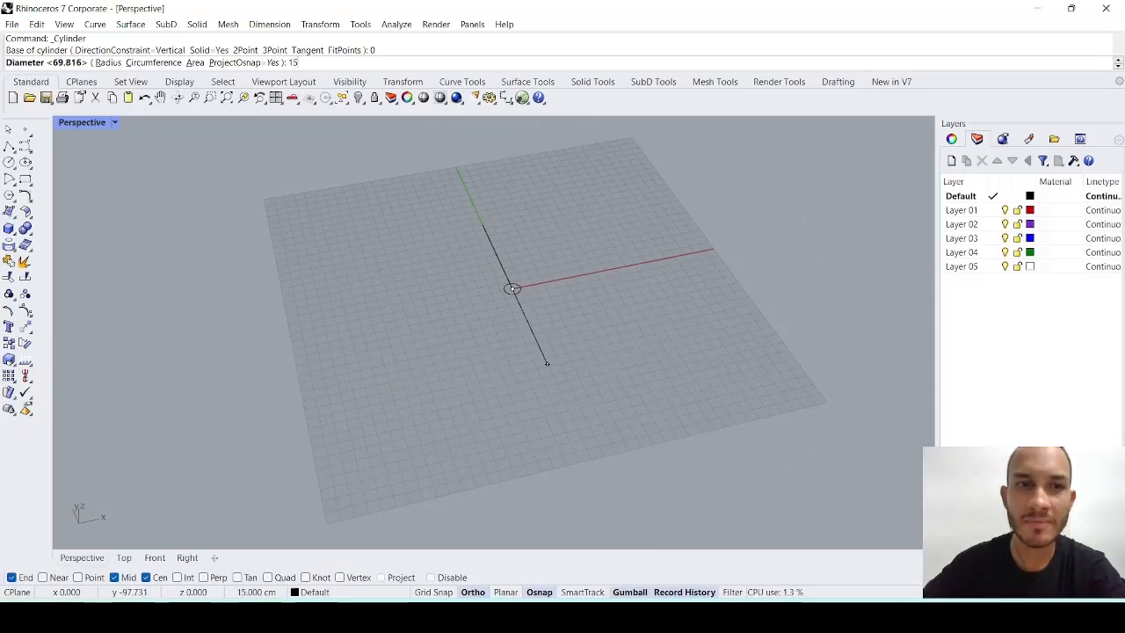
{"action": "scroll", "coordinate": [492, 270], "scroll_direction": "up", "scroll_amount": 5}
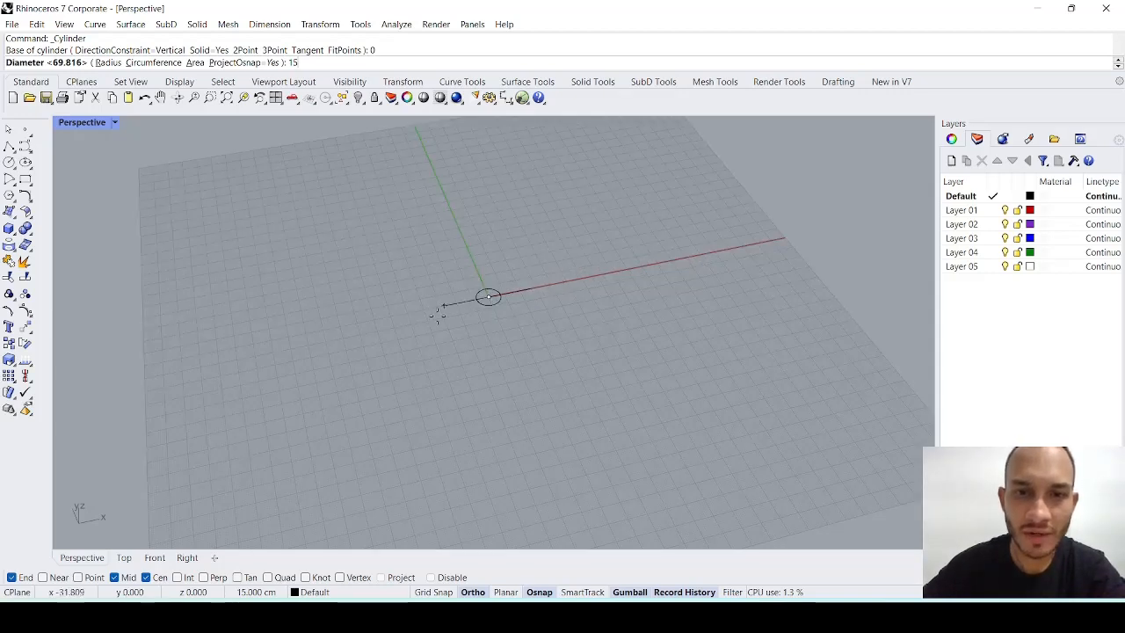
{"action": "key", "text": "Return"}
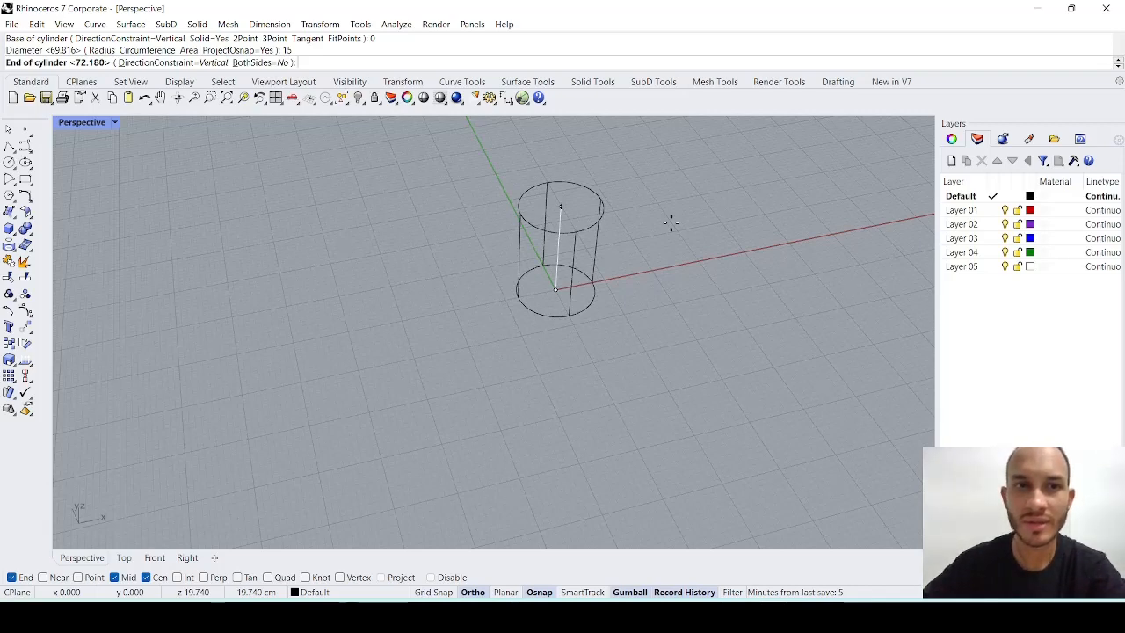
Step: Set the lamp base cylinder's height to 2 cm and inspect the finished base
{"action": "type", "text": "2"}
{"action": "key", "text": "Return"}
{"action": "mouse_move", "coordinate": [653, 228]}
{"action": "right_mouse_down"}
{"action": "mouse_move", "coordinate": [607, 339]}
{"action": "mouse_move", "coordinate": [628, 334]}
{"action": "right_mouse_up"}
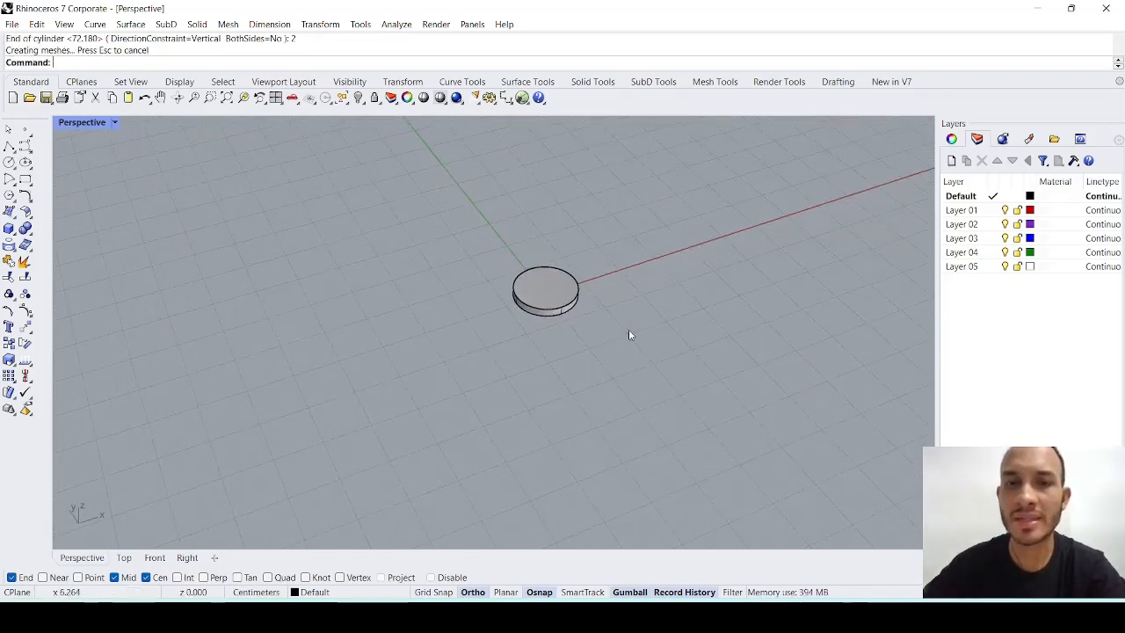
{"action": "scroll", "coordinate": [629, 335], "scroll_direction": "up", "scroll_amount": 2}
{"action": "left_click", "coordinate": [83, 123]}
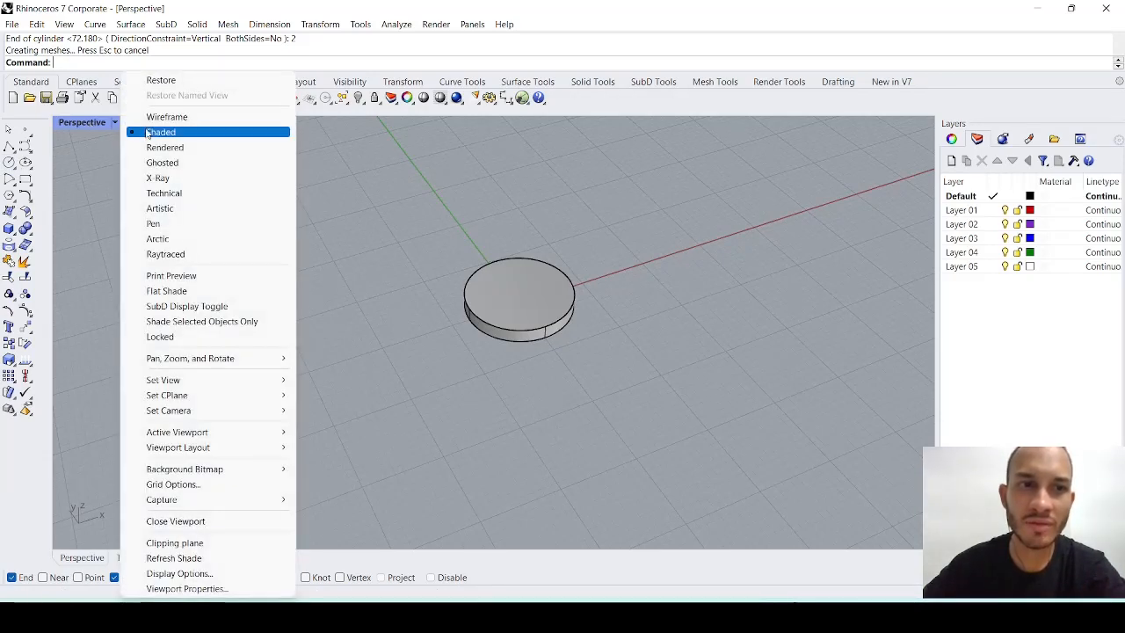
{"action": "left_click", "coordinate": [679, 378]}
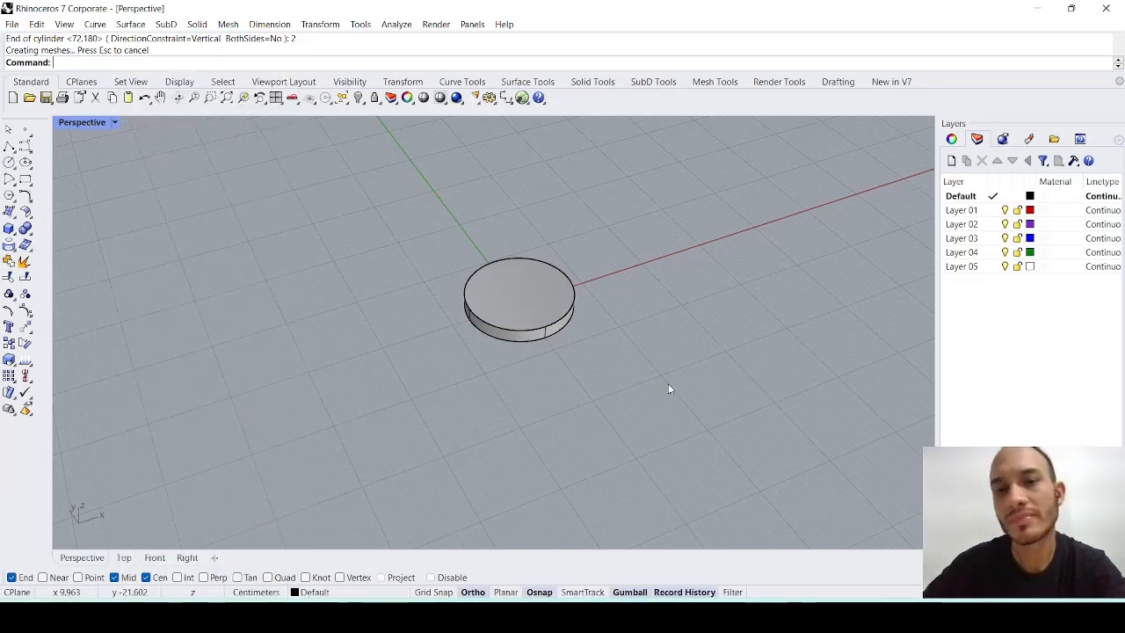
Step: Switch to the lesson PDF, examine the ring (2º Argola) on the lamp base, activate the eraser and return to Rhino
{"action": "left_click", "coordinate": [726, 613]}
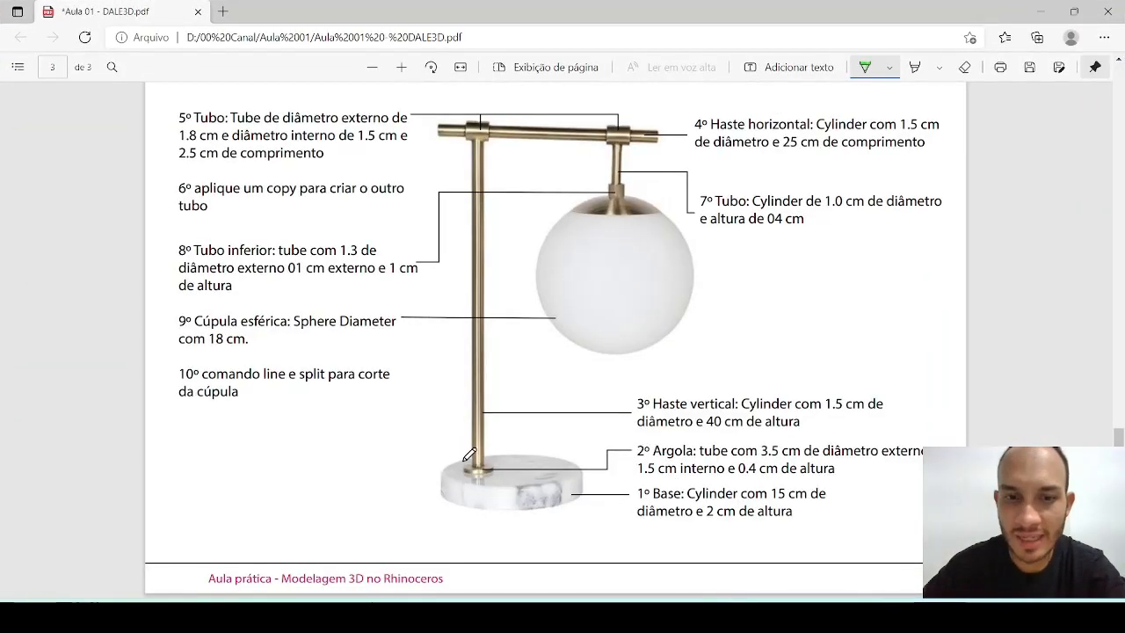
{"action": "mouse_move", "coordinate": [450, 457]}
{"action": "left_mouse_down"}
{"action": "mouse_move", "coordinate": [508, 469]}
{"action": "mouse_move", "coordinate": [468, 455]}
{"action": "mouse_move", "coordinate": [469, 494]}
{"action": "left_mouse_up"}
{"action": "left_click", "coordinate": [964, 67]}
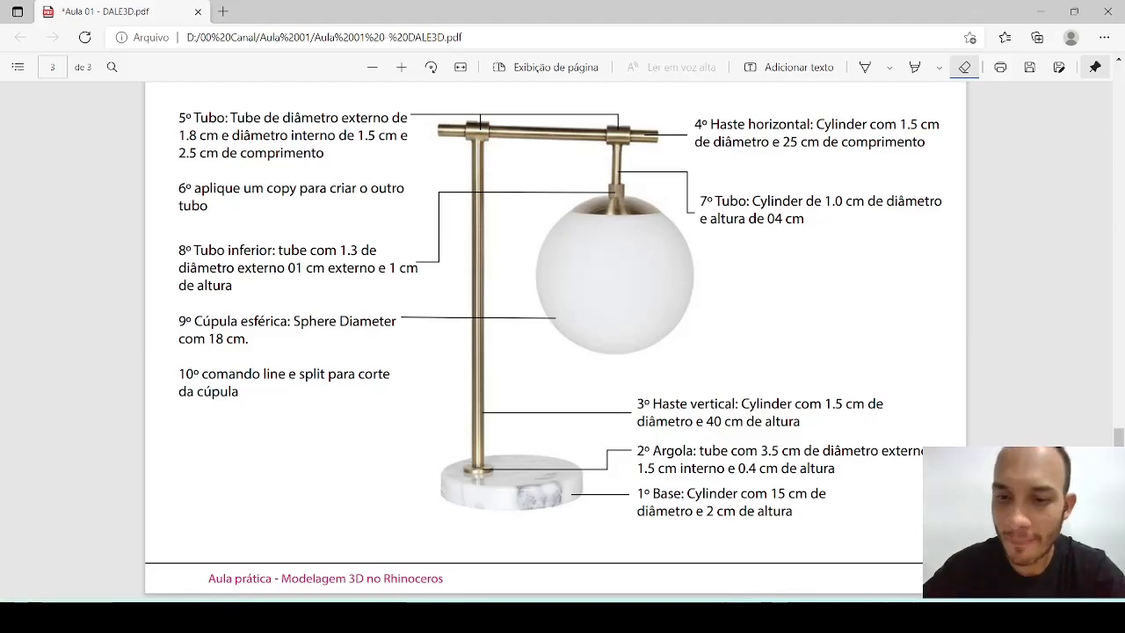
{"action": "key", "text": "alt+Tab"}
{"action": "key", "text": "alt+Tab"}
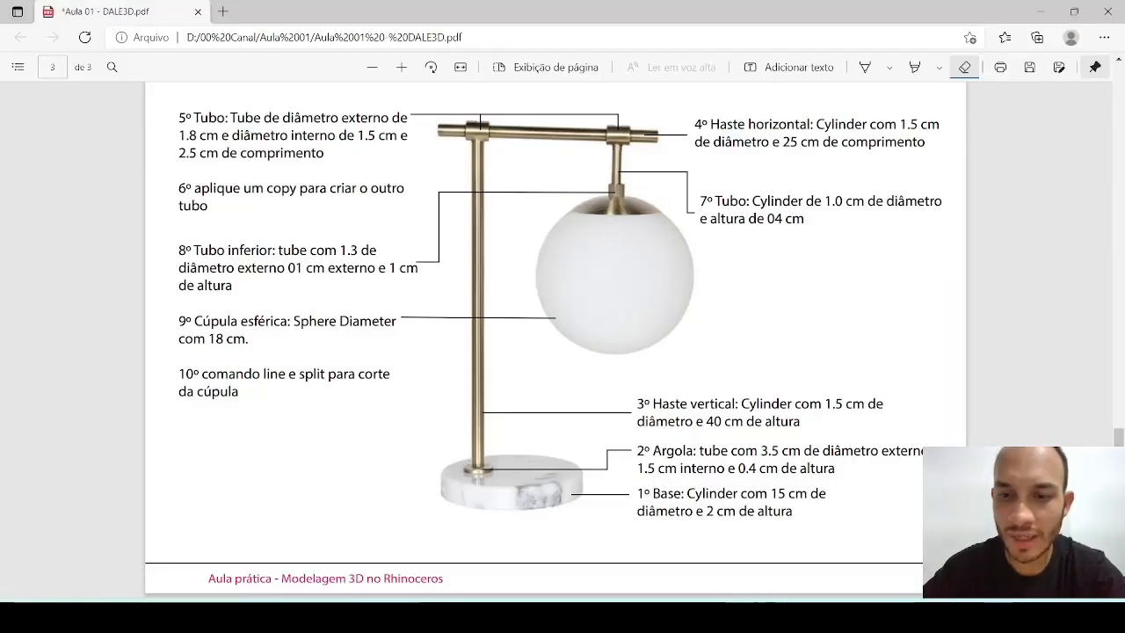
{"action": "key", "text": "alt+Tab"}
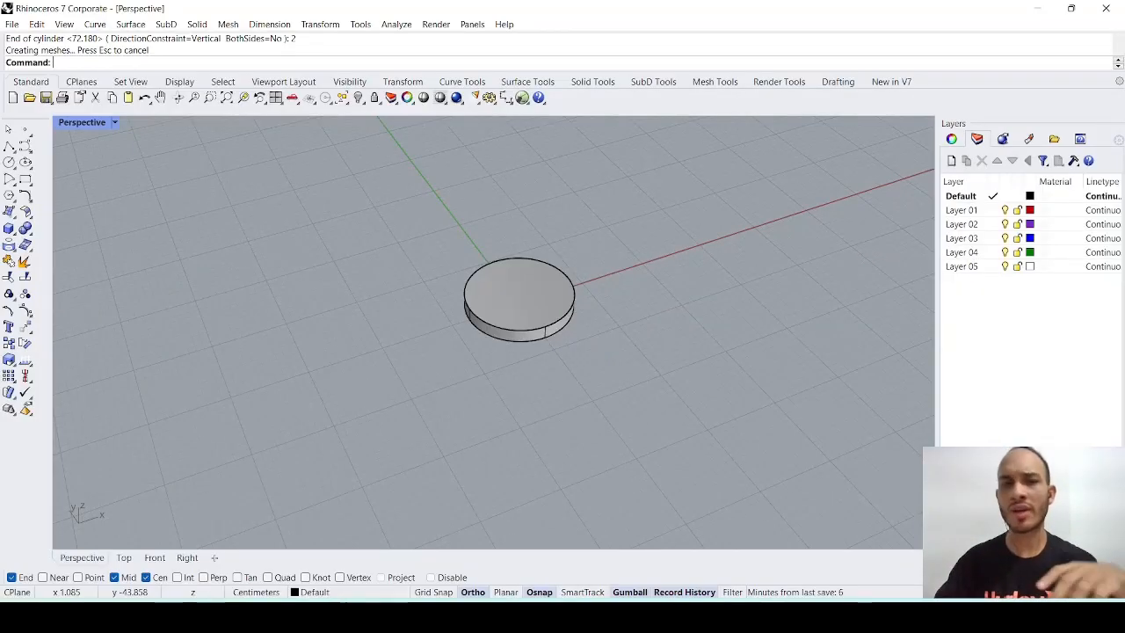
Step: Start a solid vertical Tube with its base centre snapped to the seam point on the lamp base's upper edge
{"action": "right_click_drag", "start_coordinate": [632, 543], "coordinate": [509, 396]}
{"action": "scroll", "coordinate": [414, 340], "scroll_direction": "up", "scroll_amount": 3}
{"action": "scroll", "coordinate": [414, 340], "scroll_direction": "up", "scroll_amount": 5}
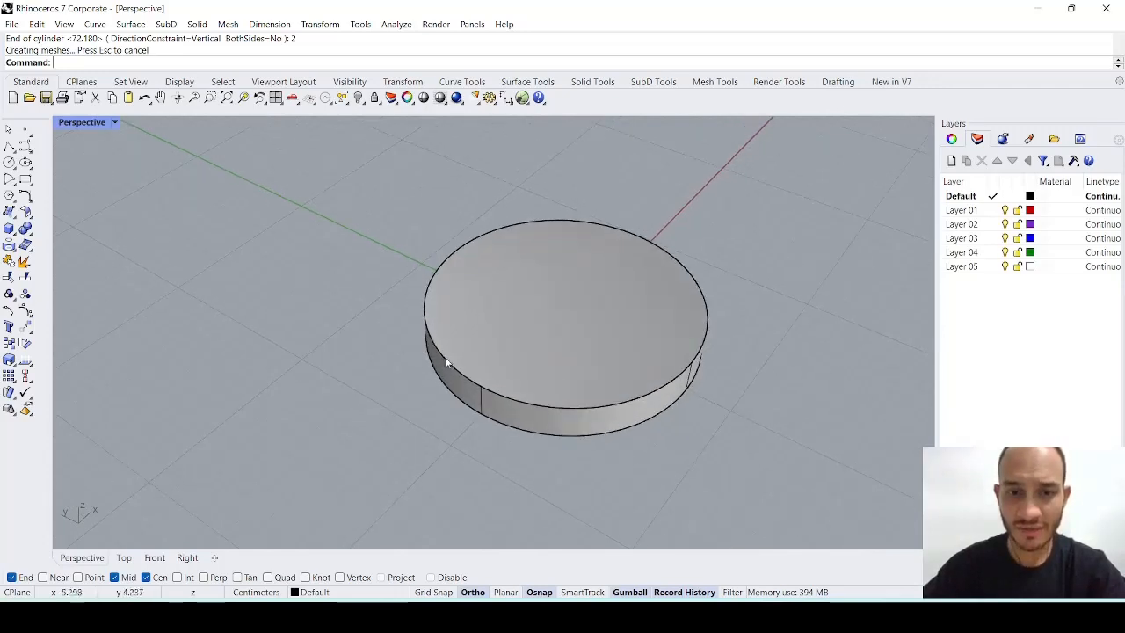
{"action": "left_click", "coordinate": [540, 592]}
{"action": "scroll", "coordinate": [584, 358], "scroll_direction": "down", "scroll_amount": 3}
{"action": "mouse_move", "coordinate": [590, 343]}
{"action": "right_mouse_down"}
{"action": "mouse_move", "coordinate": [636, 346]}
{"action": "mouse_move", "coordinate": [573, 344]}
{"action": "right_mouse_up"}
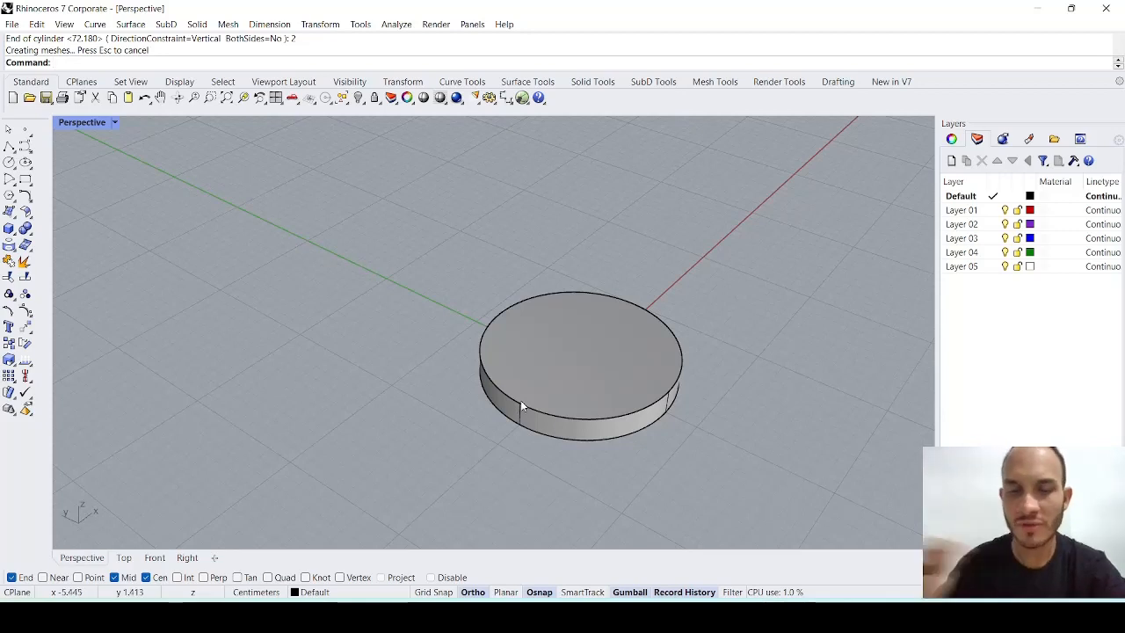
{"action": "right_click_drag", "start_coordinate": [520, 405], "coordinate": [552, 404]}
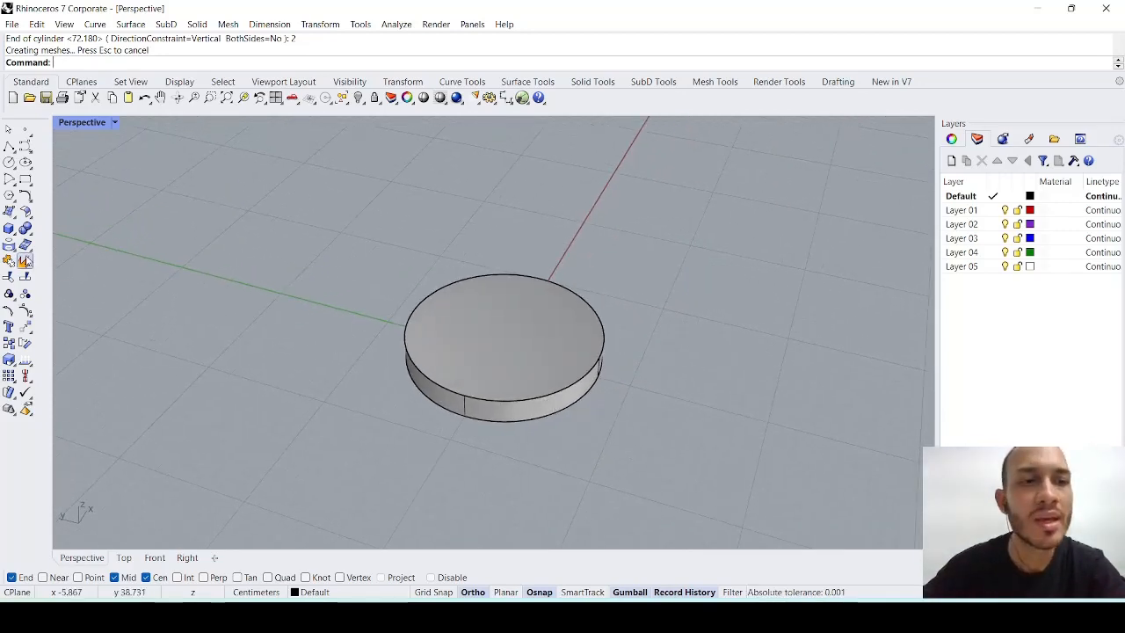
{"action": "left_click", "coordinate": [25, 229]}
{"action": "left_click", "coordinate": [65, 249]}
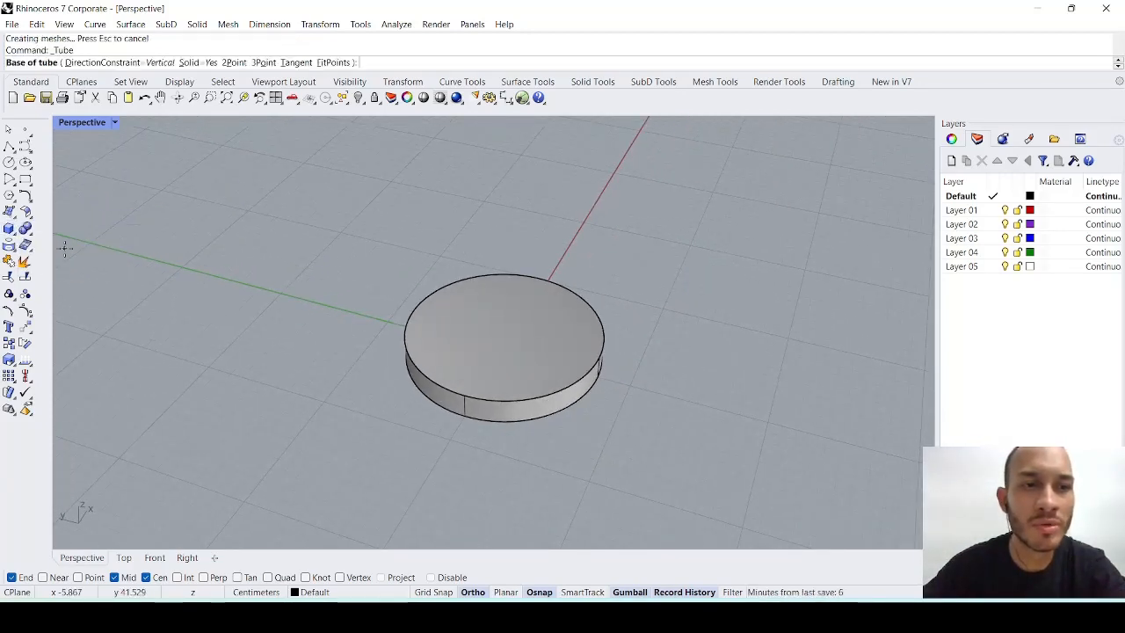
{"action": "right_click_drag", "start_coordinate": [222, 279], "coordinate": [527, 444]}
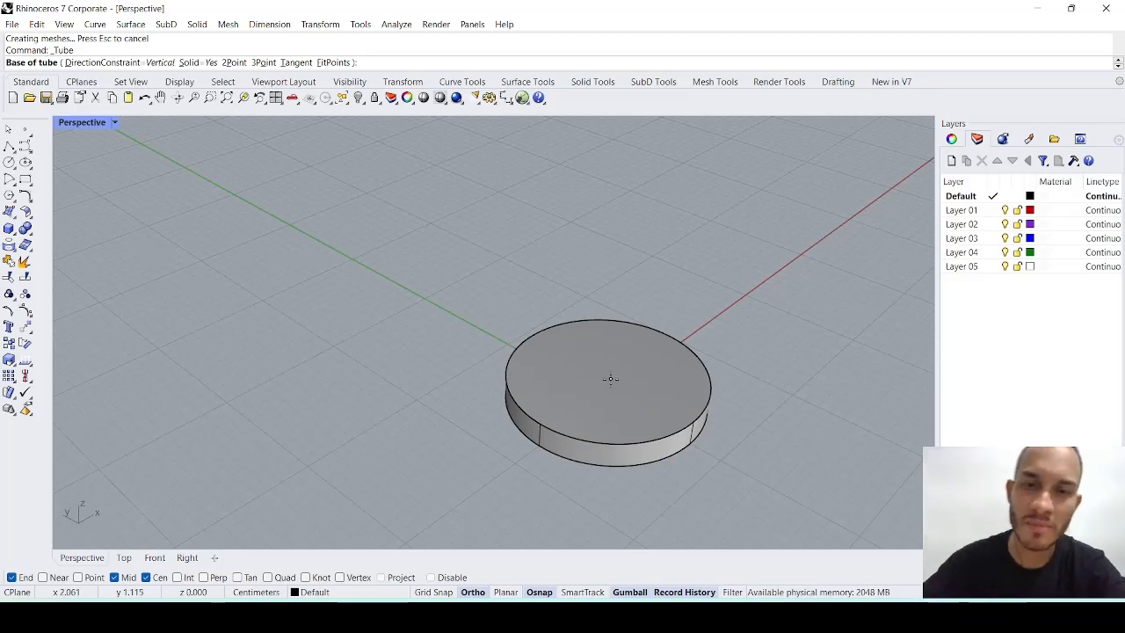
{"action": "left_click", "coordinate": [541, 424]}
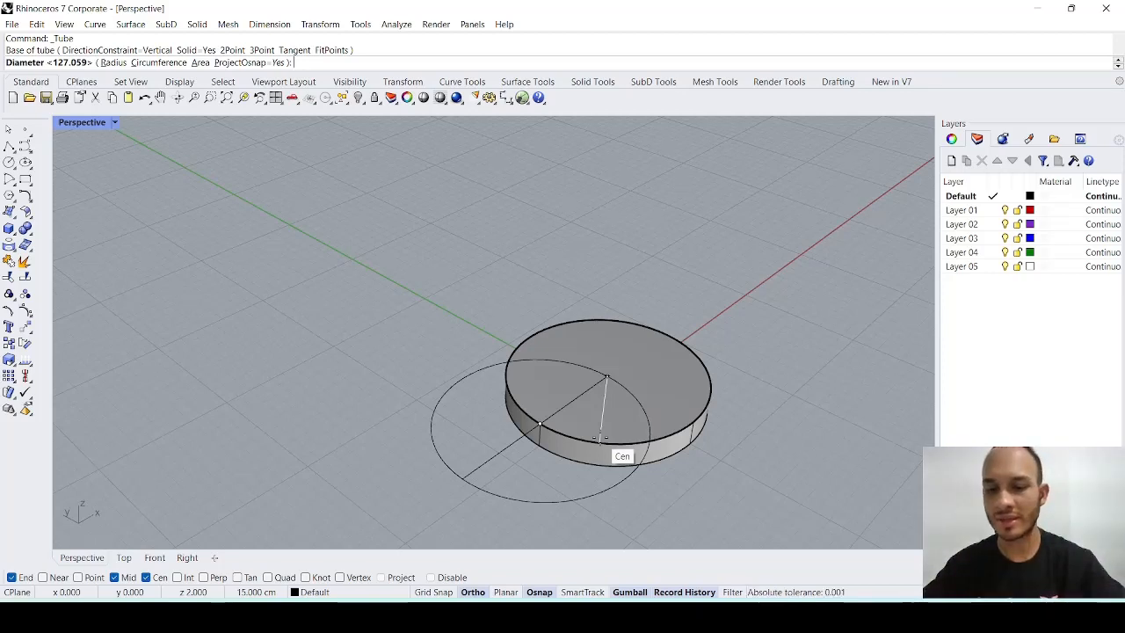
Step: Give the ring tube an outer diameter of 3.5 cm, an inner diameter of 1.5 cm and a height of 0.4 cm
{"action": "type", "text": "3.5"}
{"action": "key", "text": "Return"}
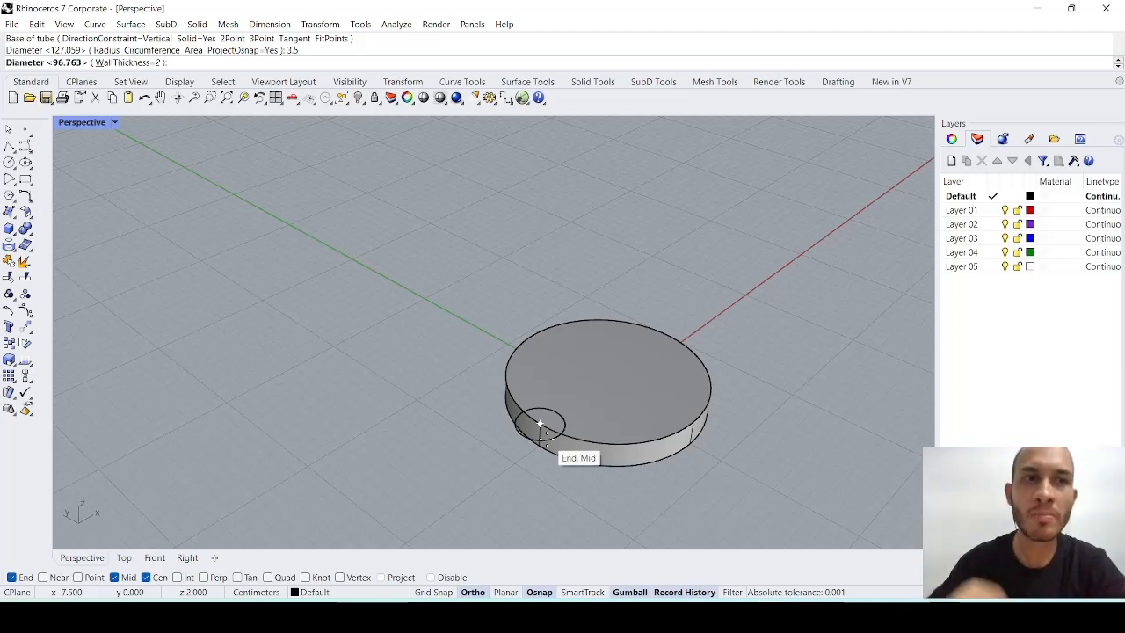
{"action": "type", "text": "1.5"}
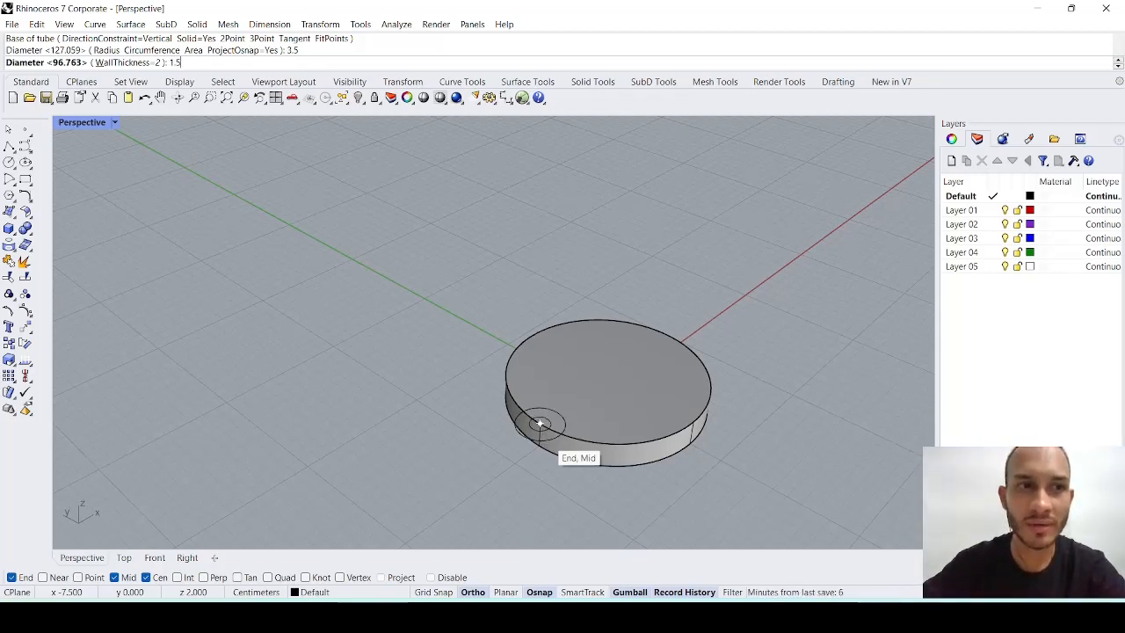
{"action": "key", "text": "Return"}
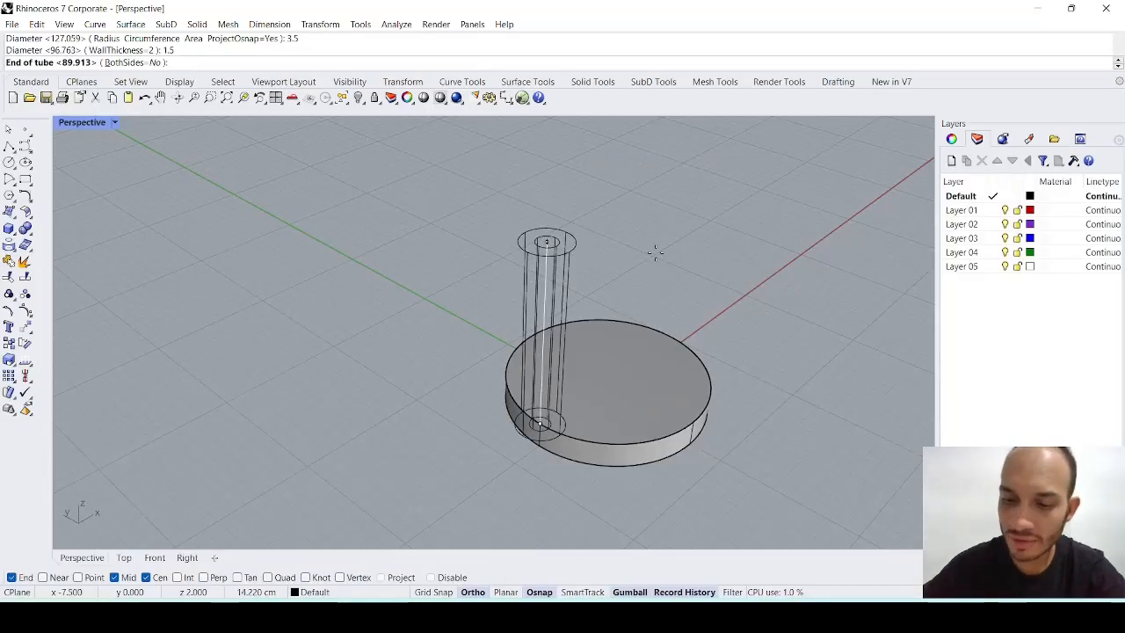
{"action": "type", "text": "0.4"}
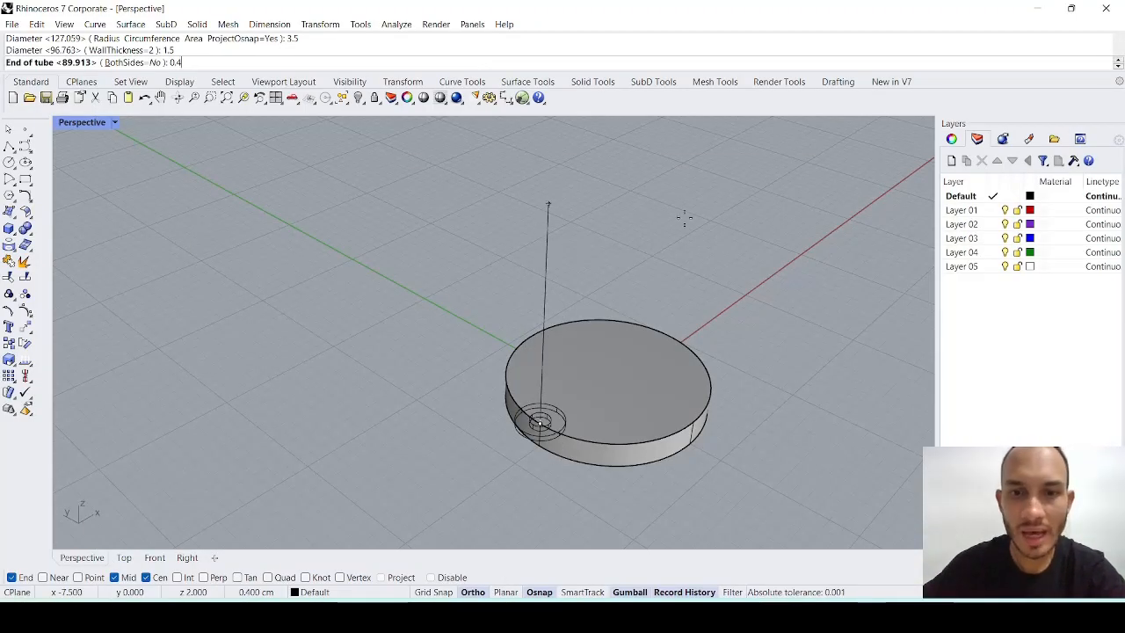
{"action": "key", "text": "Return"}
{"action": "scroll", "coordinate": [547, 306], "scroll_direction": "up", "scroll_amount": 3}
{"action": "scroll", "coordinate": [602, 396], "scroll_direction": "down", "scroll_amount": 3}
{"action": "right_click_drag", "start_coordinate": [603, 396], "coordinate": [512, 311]}
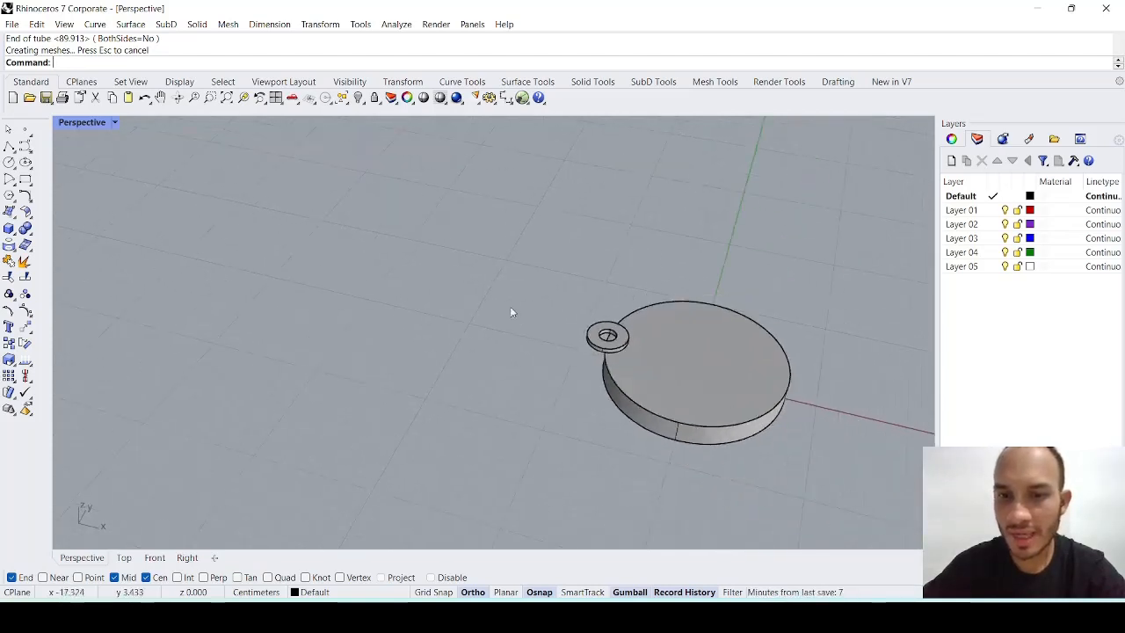
{"action": "scroll", "coordinate": [527, 316], "scroll_direction": "up", "scroll_amount": 3}
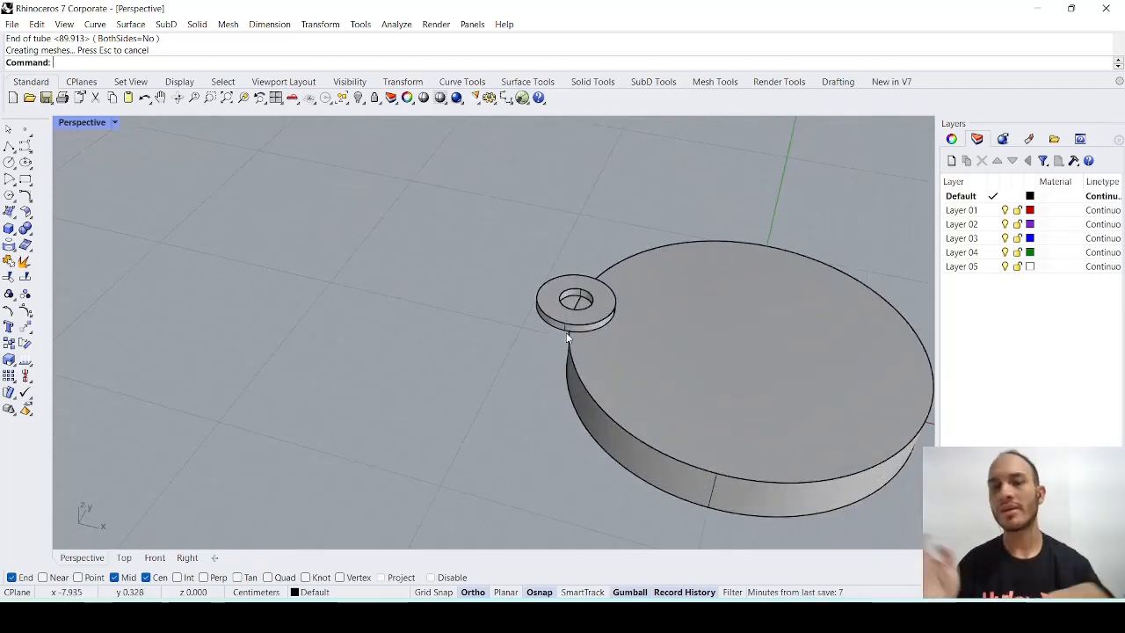
Step: Switch to the lesson PDF, mark the gap between the base's edge and the ring in green pen, and return to Rhino
{"action": "key", "text": "alt+Tab"}
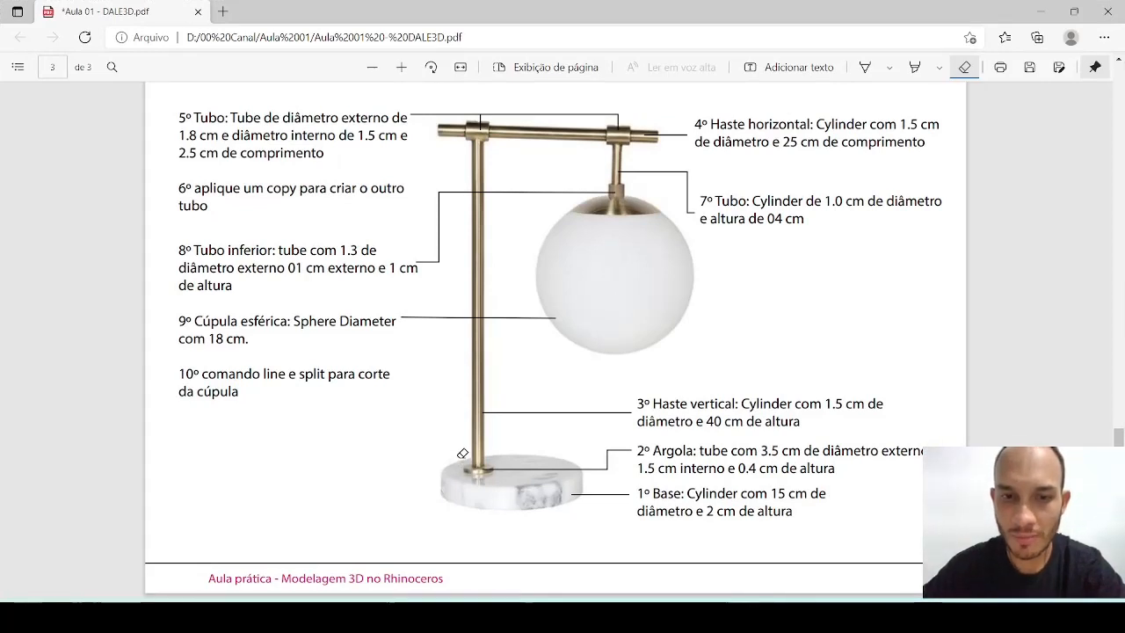
{"action": "left_click", "coordinate": [865, 66]}
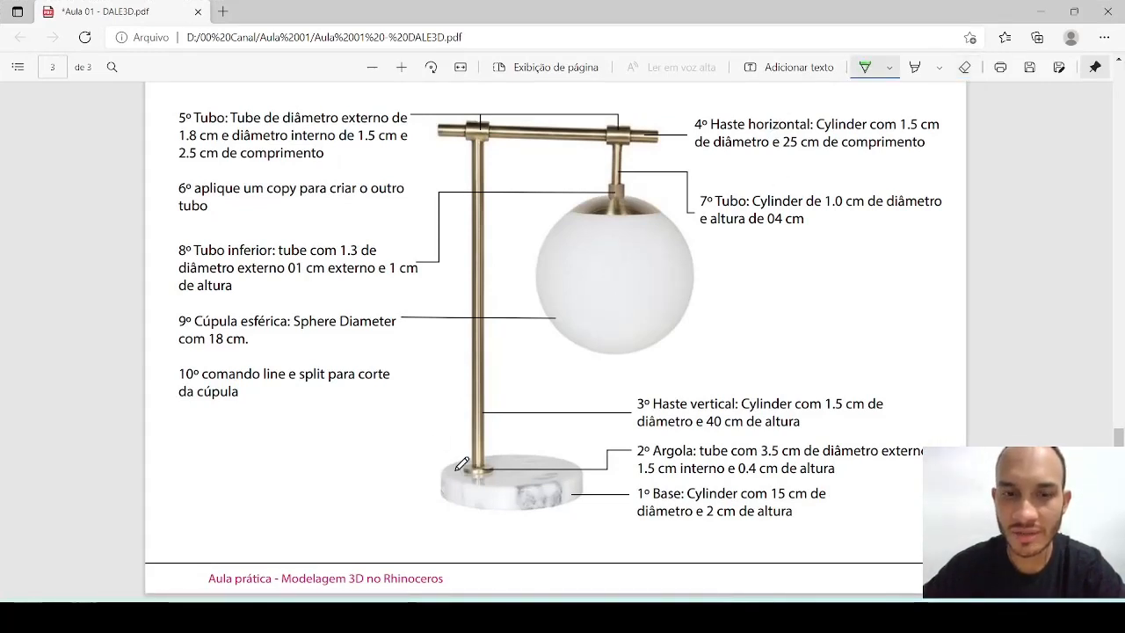
{"action": "left_click_drag", "start_coordinate": [444, 473], "coordinate": [472, 466]}
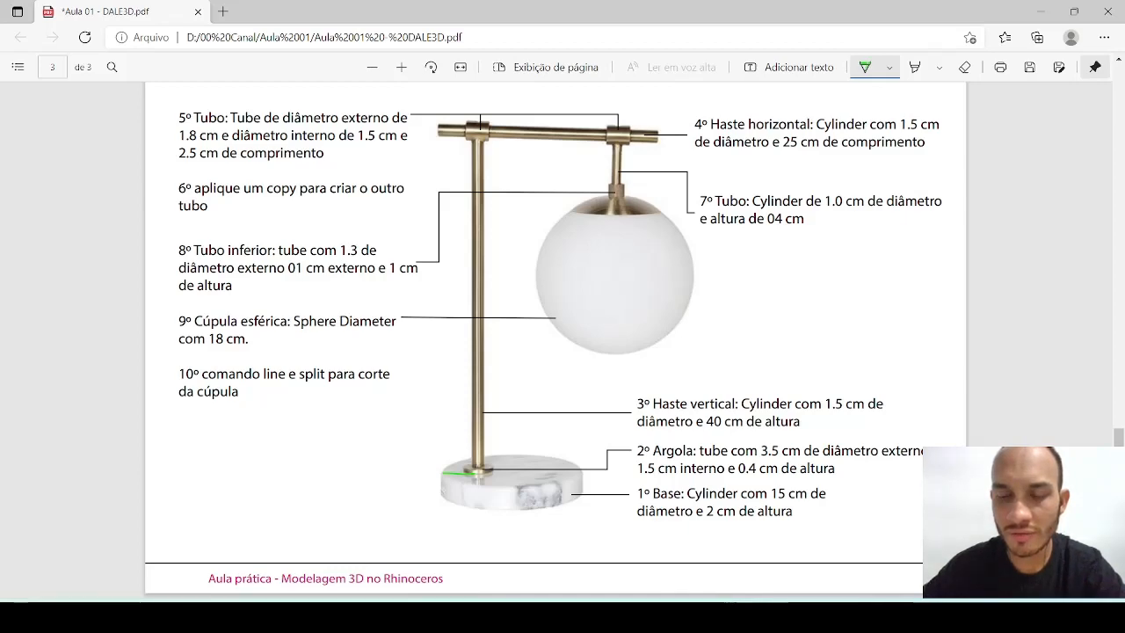
{"action": "key", "text": "alt+Tab"}
Step: Move the ring inward along the X axis from the base's edge onto its top face and deselect it
{"action": "left_click", "coordinate": [572, 321]}
{"action": "right_click_drag", "start_coordinate": [570, 319], "coordinate": [602, 327]}
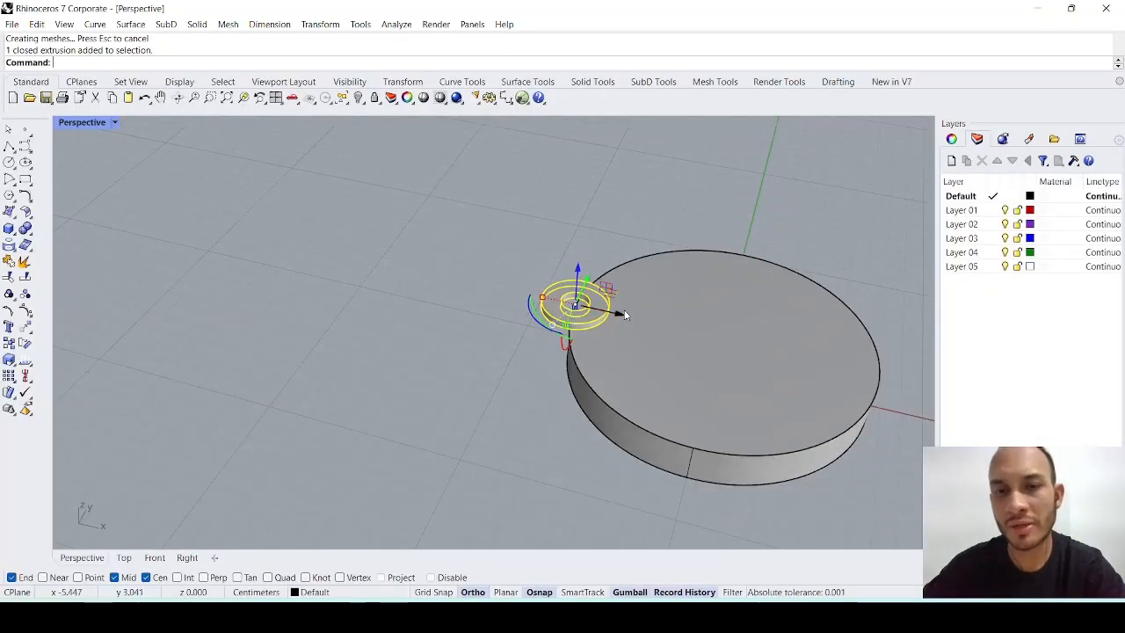
{"action": "left_click_drag", "start_coordinate": [617, 315], "coordinate": [675, 331]}
{"action": "left_click", "coordinate": [479, 367]}
{"action": "right_click_drag", "start_coordinate": [479, 366], "coordinate": [570, 325]}
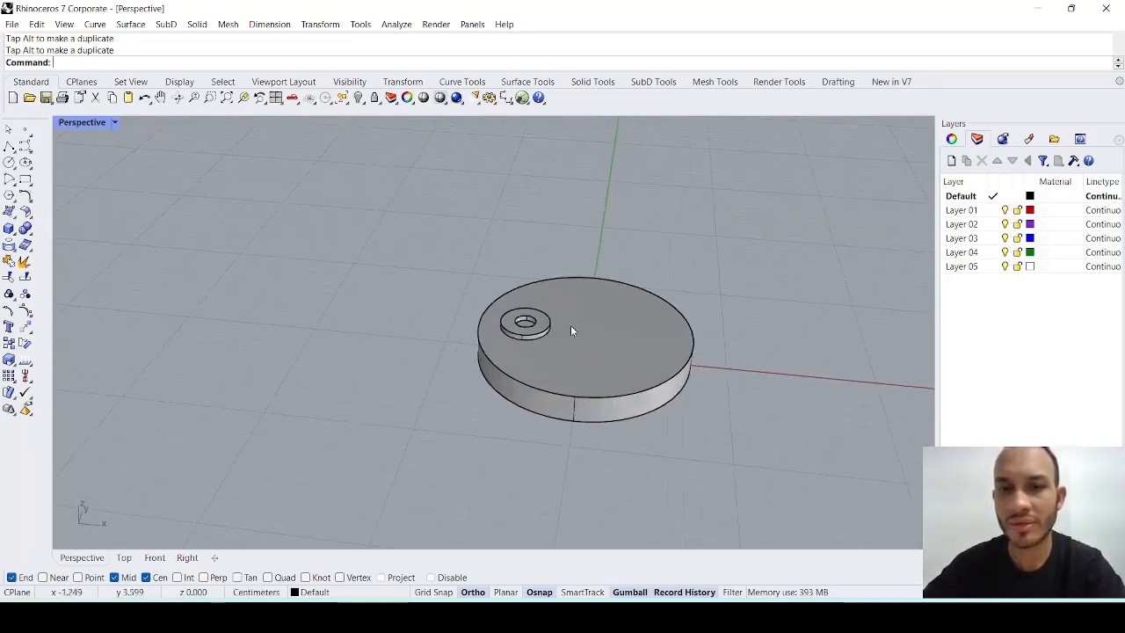
Step: Switch to the lesson PDF, underline the "3º Haste vertical" label and its 40 cm height in green, and return to Rhino
{"action": "key", "text": "alt+Tab"}
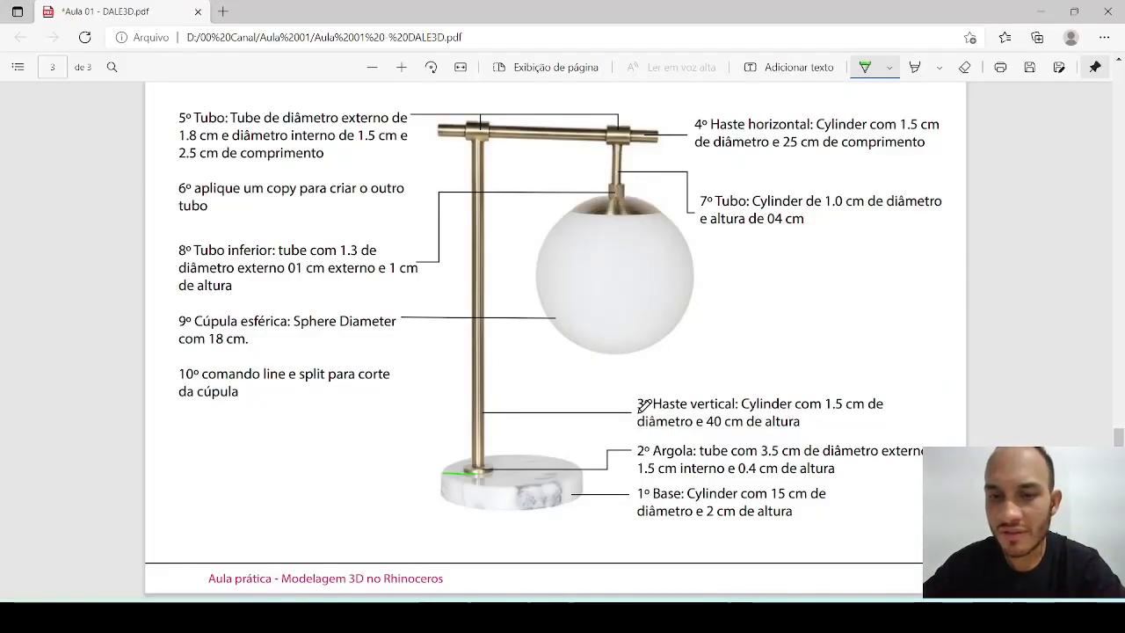
{"action": "left_click_drag", "start_coordinate": [636, 411], "coordinate": [733, 410]}
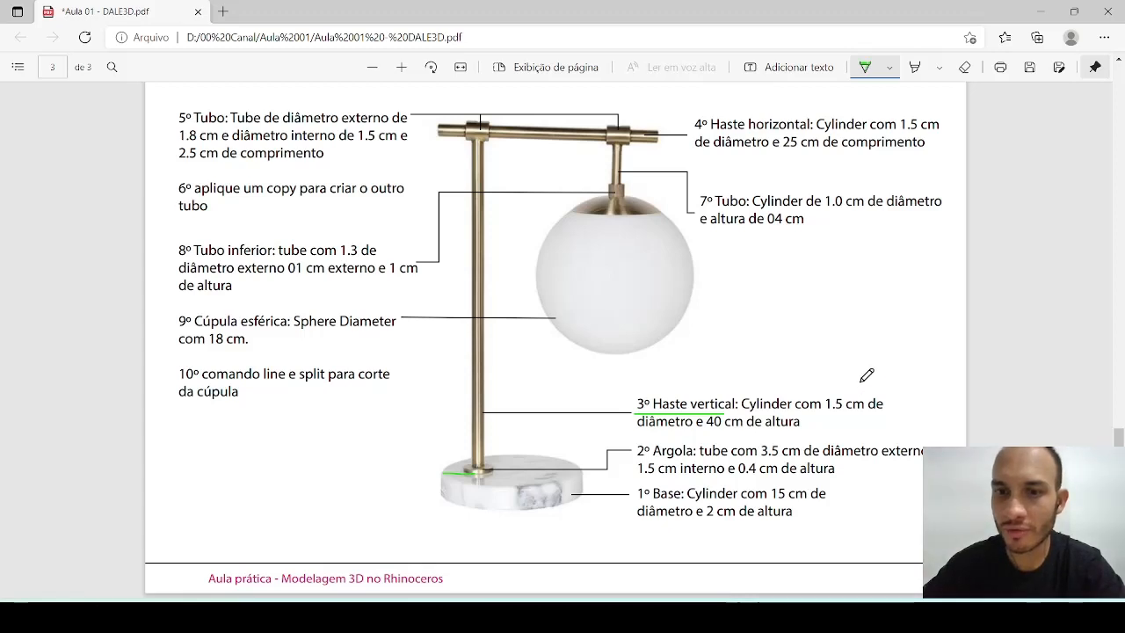
{"action": "left_click_drag", "start_coordinate": [695, 429], "coordinate": [799, 430]}
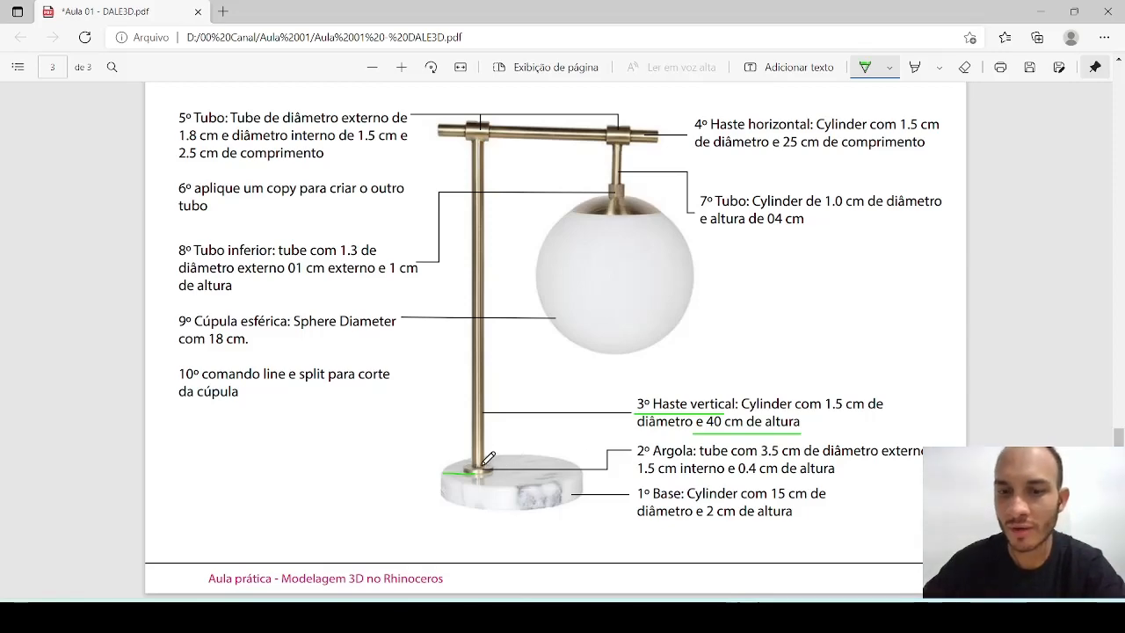
{"action": "key", "text": "alt+Tab"}
Step: Start a solid cylinder for the vertical rod, centred in the ring's hole at the base's top face
{"action": "right_click_drag", "start_coordinate": [487, 459], "coordinate": [605, 332]}
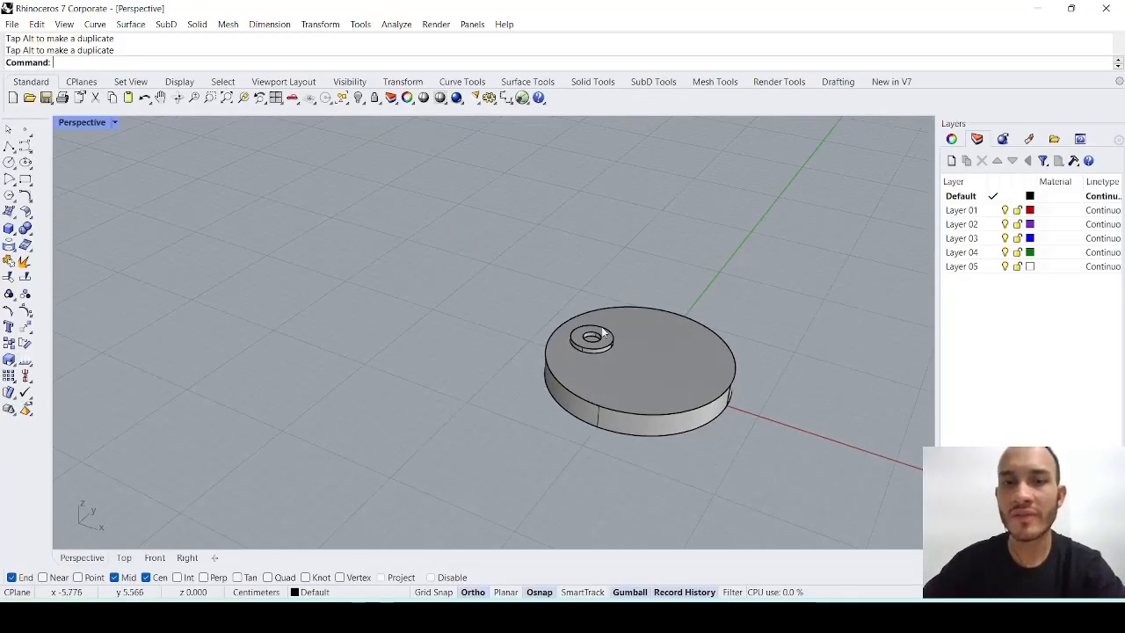
{"action": "scroll", "coordinate": [604, 333], "scroll_direction": "up", "scroll_amount": 3}
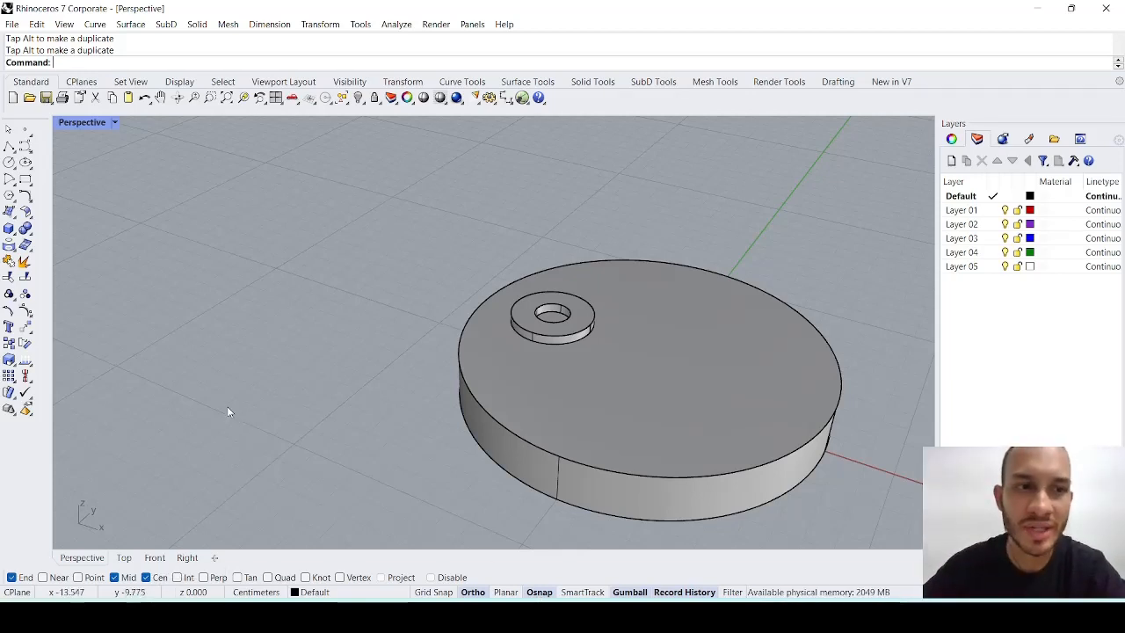
{"action": "left_click", "coordinate": [9, 228]}
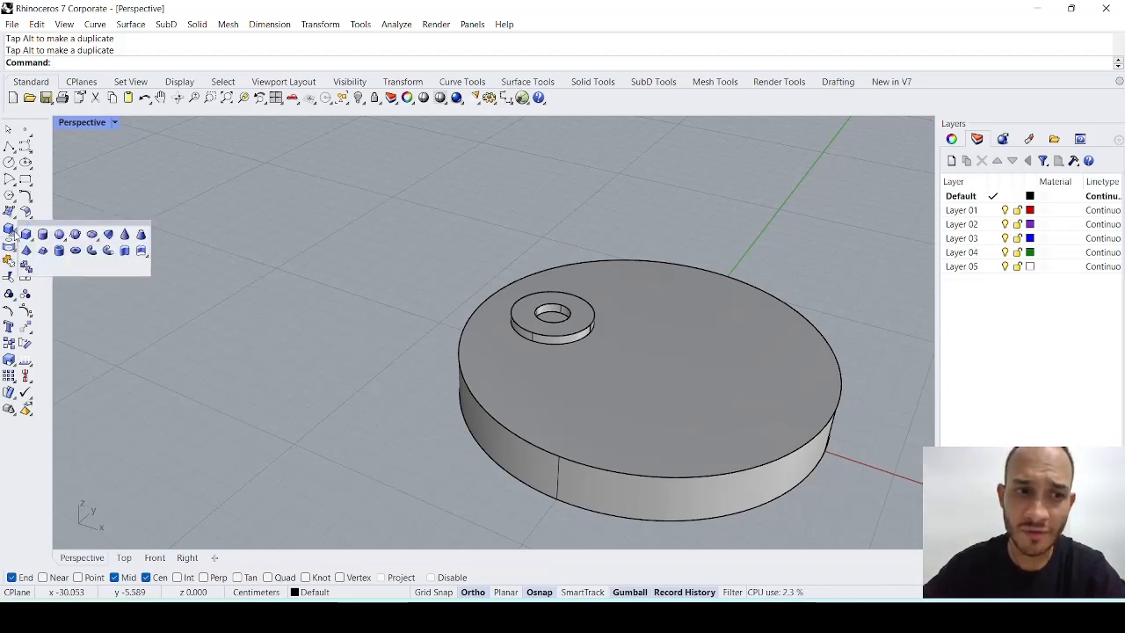
{"action": "left_click", "coordinate": [42, 233]}
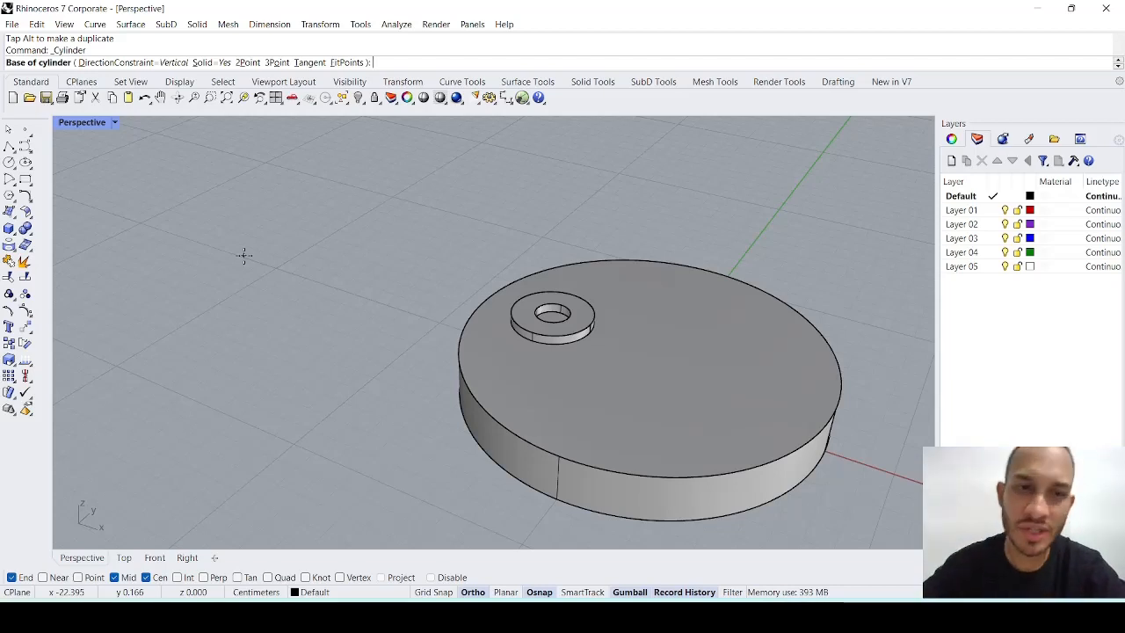
{"action": "scroll", "coordinate": [552, 314], "scroll_direction": "up", "scroll_amount": 5}
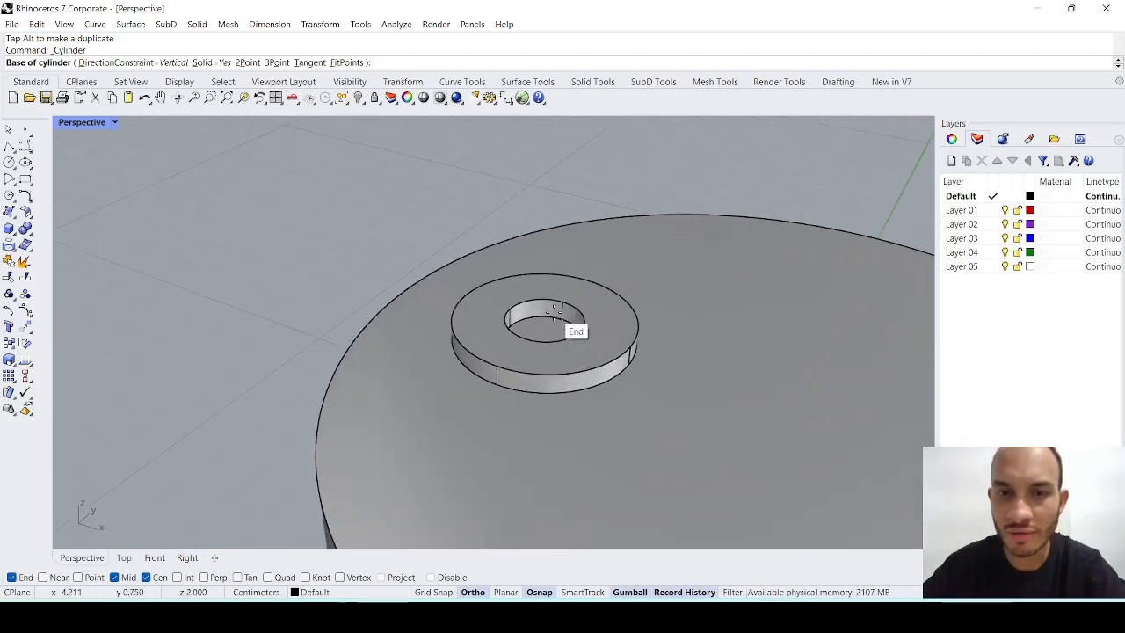
{"action": "scroll", "coordinate": [377, 190], "scroll_direction": "down", "scroll_amount": 3}
{"action": "scroll", "coordinate": [384, 219], "scroll_direction": "up", "scroll_amount": 3}
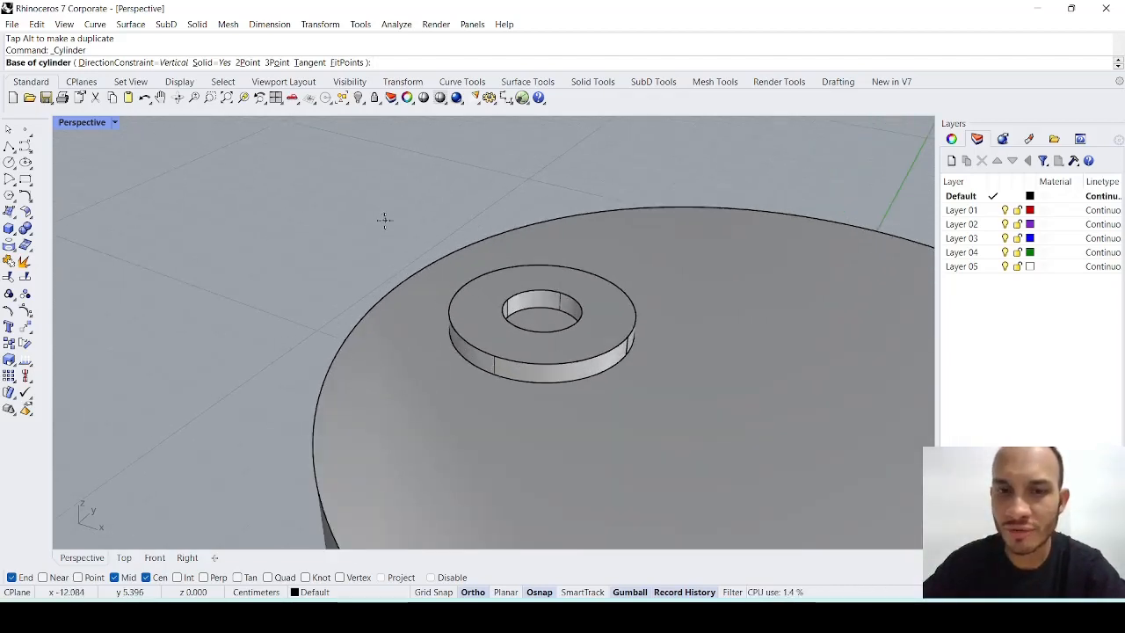
{"action": "scroll", "coordinate": [384, 220], "scroll_direction": "down", "scroll_amount": 2}
{"action": "scroll", "coordinate": [364, 226], "scroll_direction": "up", "scroll_amount": 3}
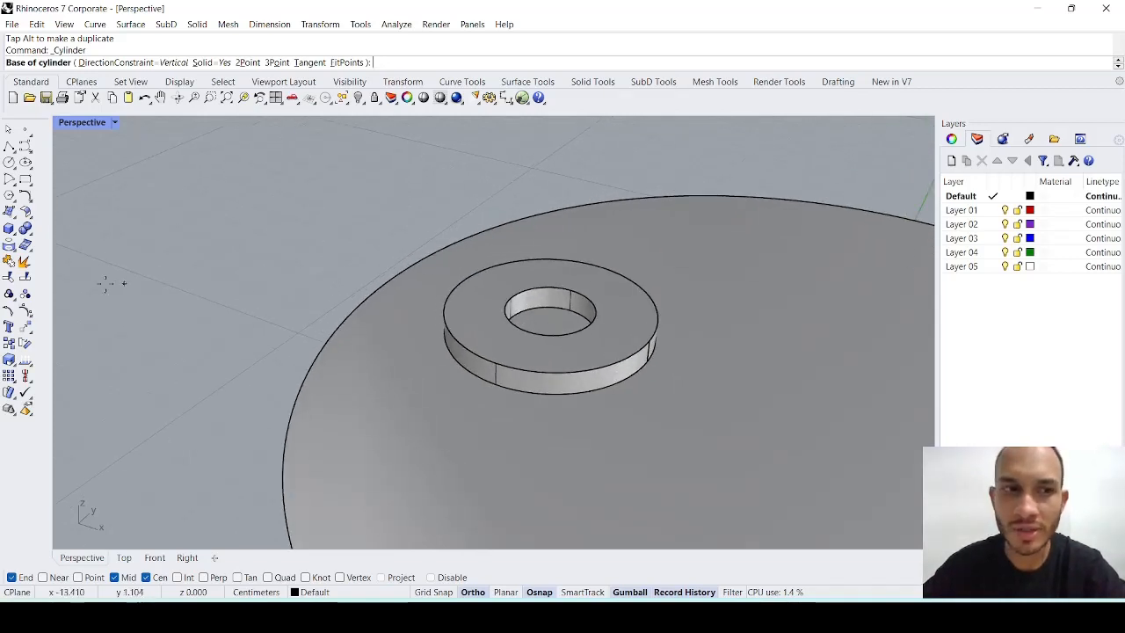
{"action": "left_click", "coordinate": [9, 230]}
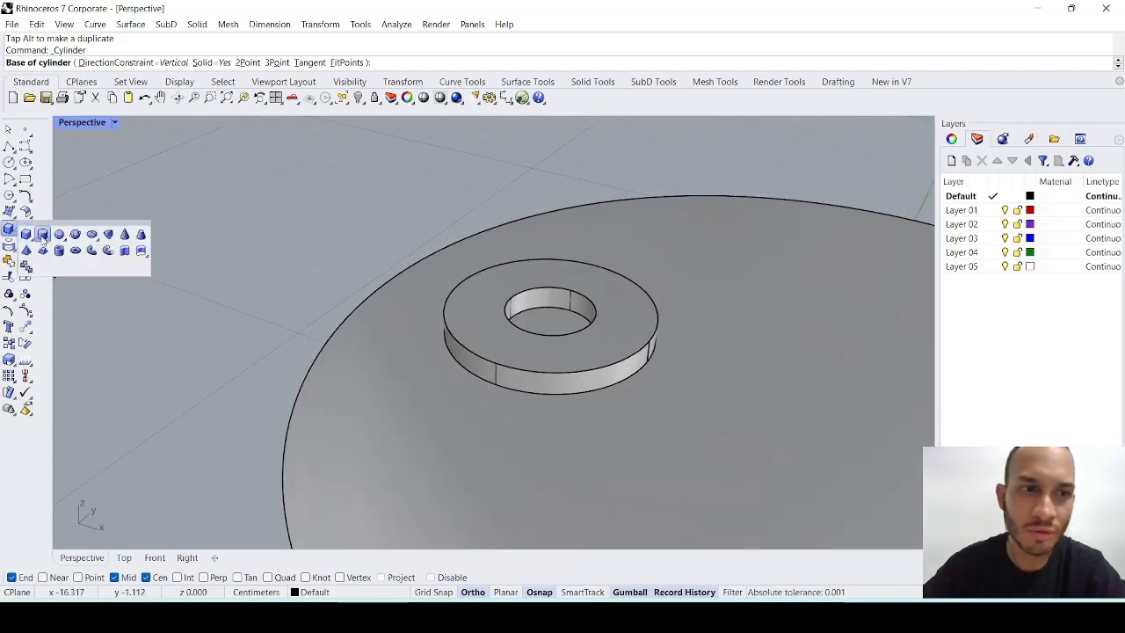
{"action": "left_click", "coordinate": [43, 236]}
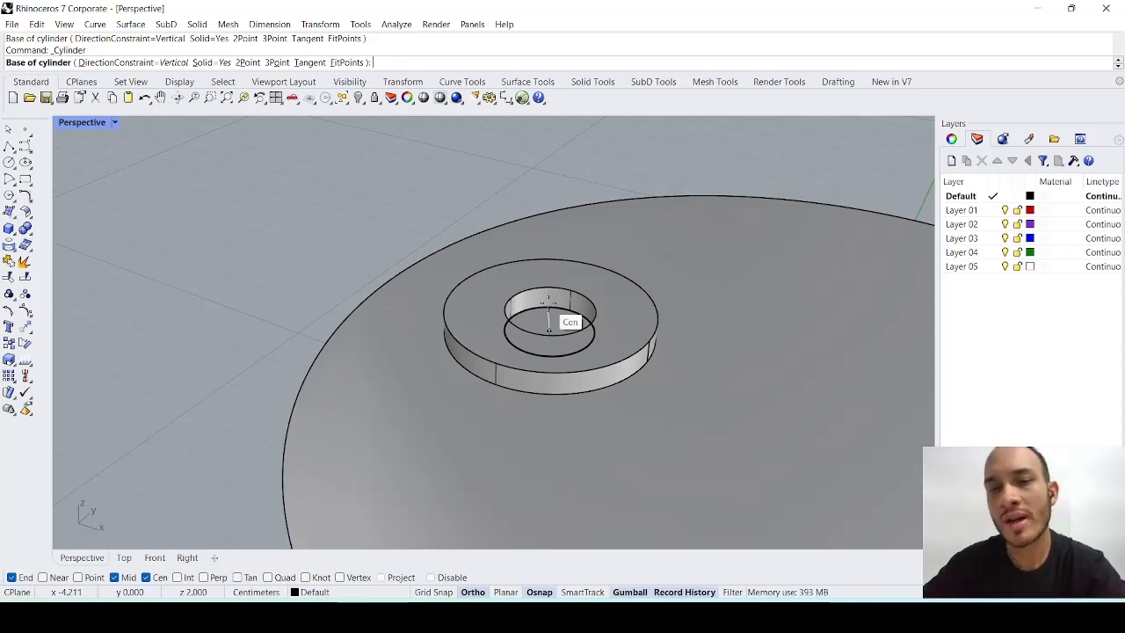
{"action": "left_click", "coordinate": [548, 322]}
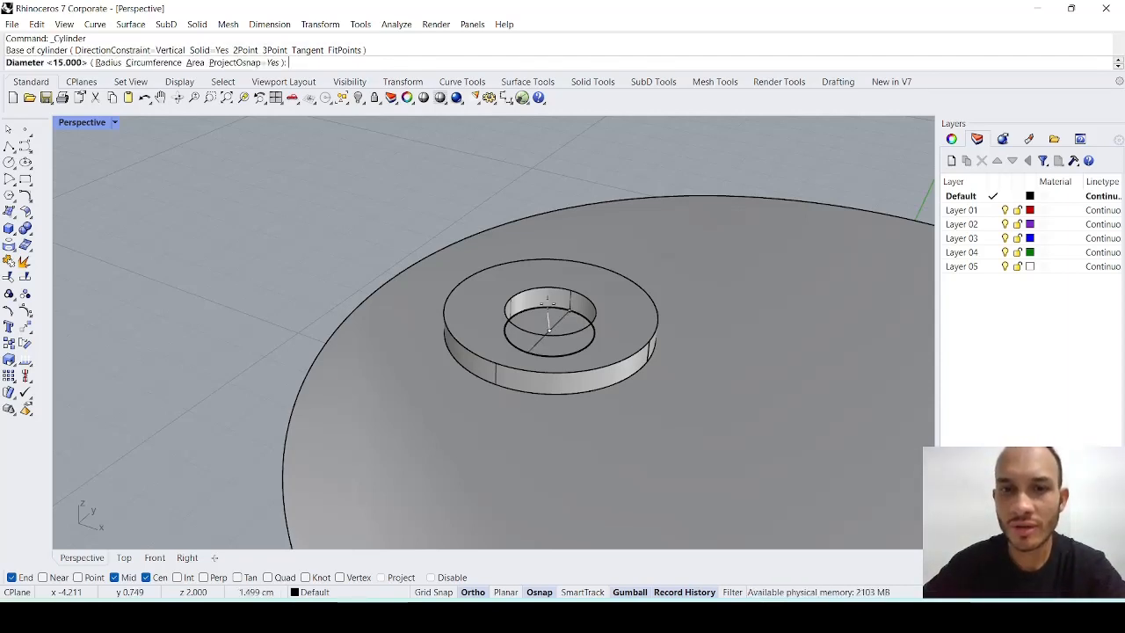
Step: Give the vertical rod cylinder a diameter of 1.5 cm and a height of 40 cm
{"action": "scroll", "coordinate": [548, 322], "scroll_direction": "down", "scroll_amount": 2}
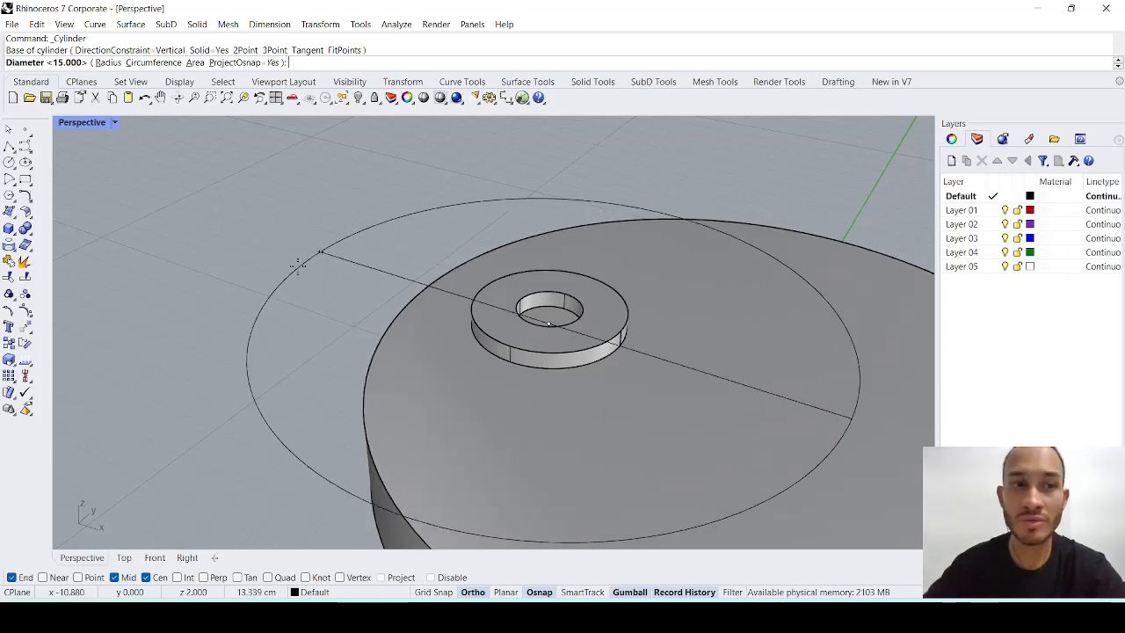
{"action": "type", "text": ".5"}
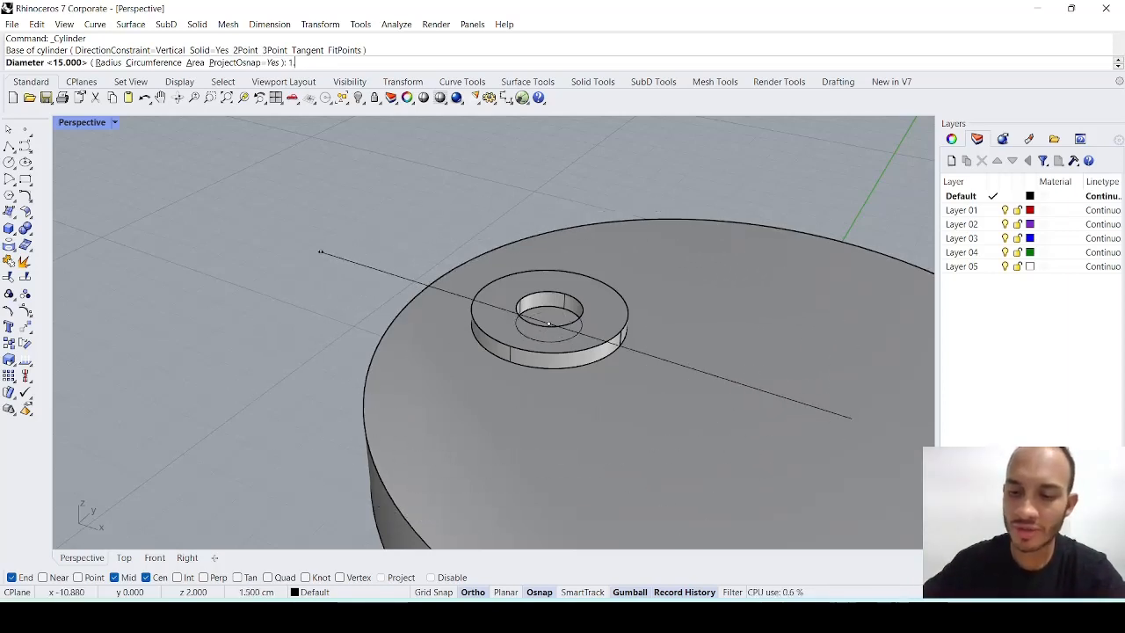
{"action": "key", "text": "Return"}
{"action": "scroll", "coordinate": [307, 397], "scroll_direction": "down", "scroll_amount": 6}
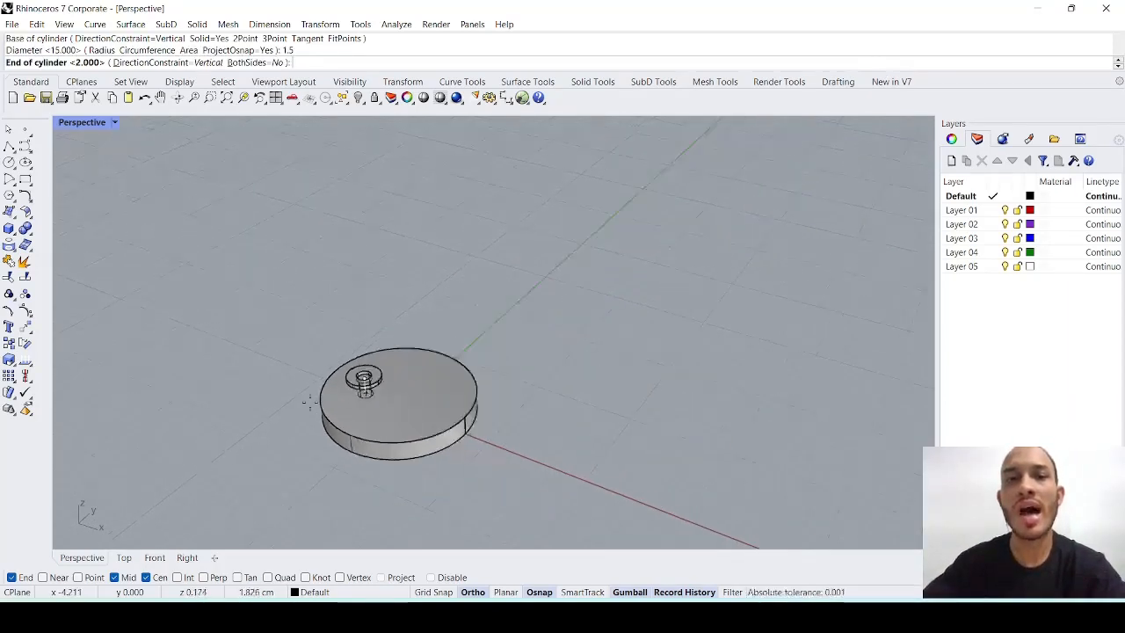
{"action": "type", "text": "40"}
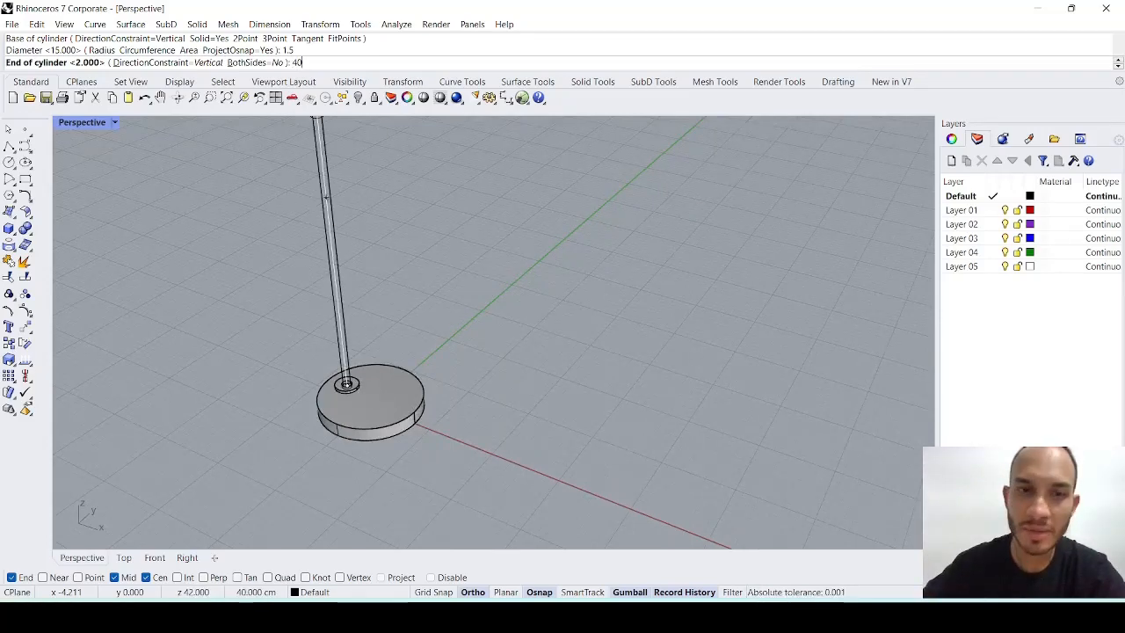
{"action": "key", "text": "Return"}
{"action": "scroll", "coordinate": [405, 314], "scroll_direction": "down", "scroll_amount": 3}
{"action": "scroll", "coordinate": [348, 237], "scroll_direction": "up", "scroll_amount": 6}
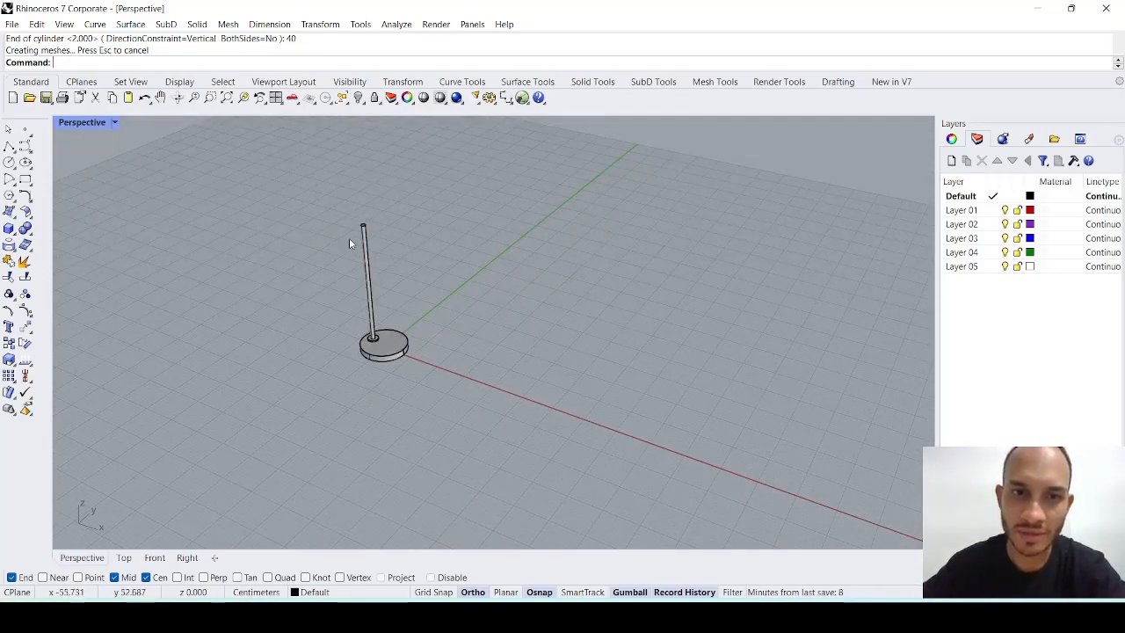
{"action": "scroll", "coordinate": [369, 229], "scroll_direction": "down", "scroll_amount": 4}
{"action": "scroll", "coordinate": [405, 220], "scroll_direction": "up", "scroll_amount": 3}
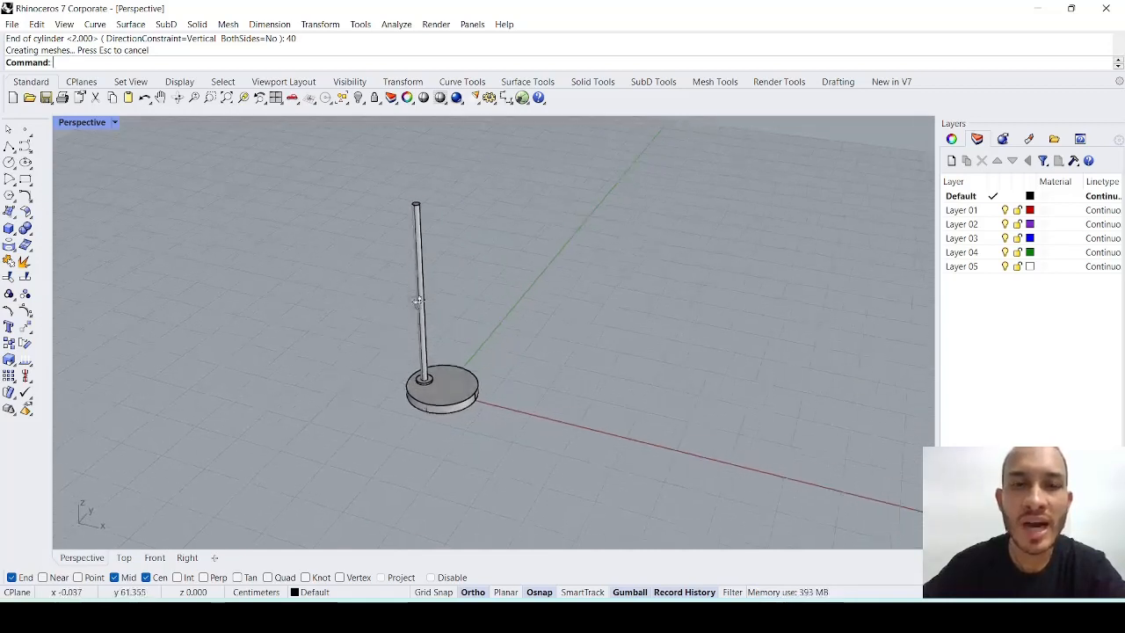
{"action": "scroll", "coordinate": [597, 453], "scroll_direction": "down", "scroll_amount": 5}
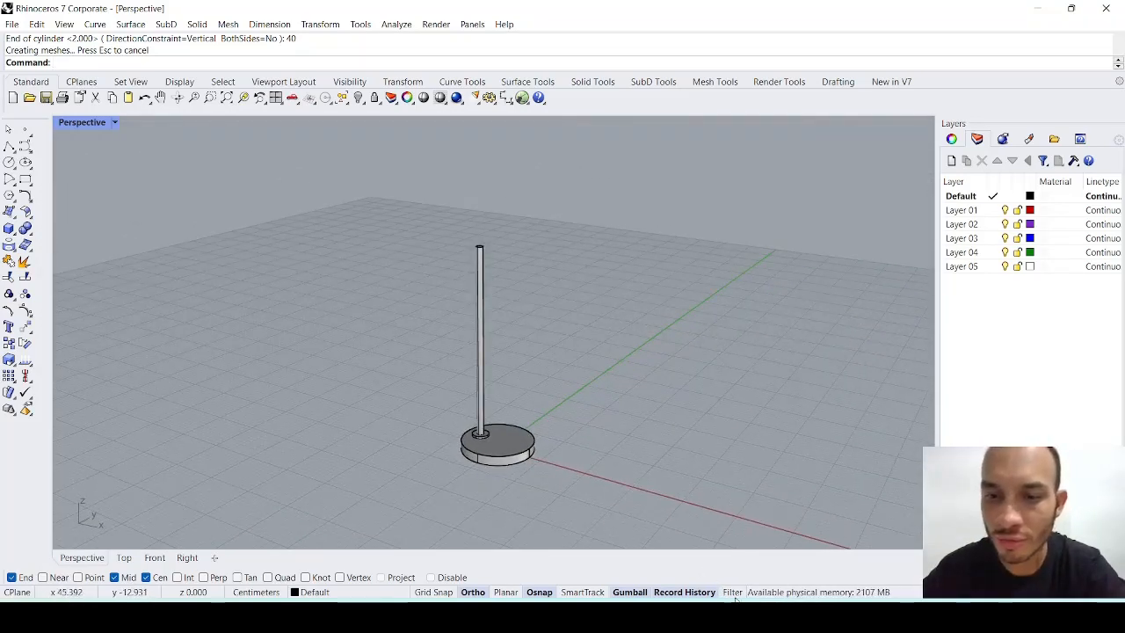
Step: Switch to the lesson PDF and mark the "4º Haste horizontal" label and the lamp's horizontal rod in green pen
{"action": "key", "text": "alt+Tab"}
{"action": "scroll", "coordinate": [603, 353], "scroll_direction": "up", "scroll_amount": 1}
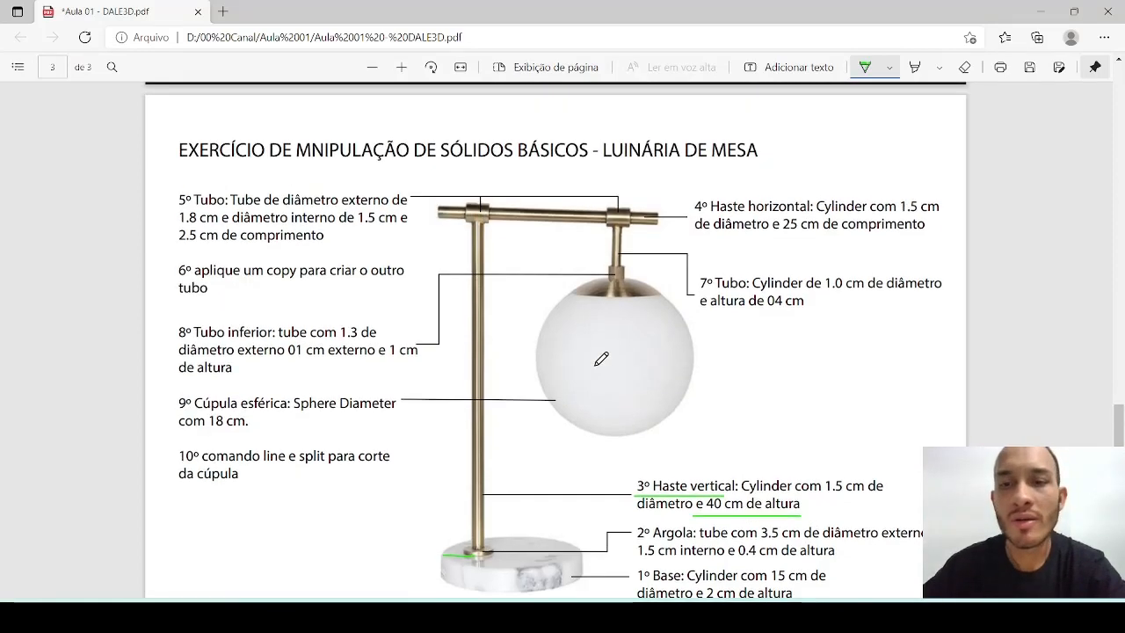
{"action": "scroll", "coordinate": [604, 355], "scroll_direction": "down", "scroll_amount": 1}
{"action": "scroll", "coordinate": [605, 357], "scroll_direction": "up", "scroll_amount": 1}
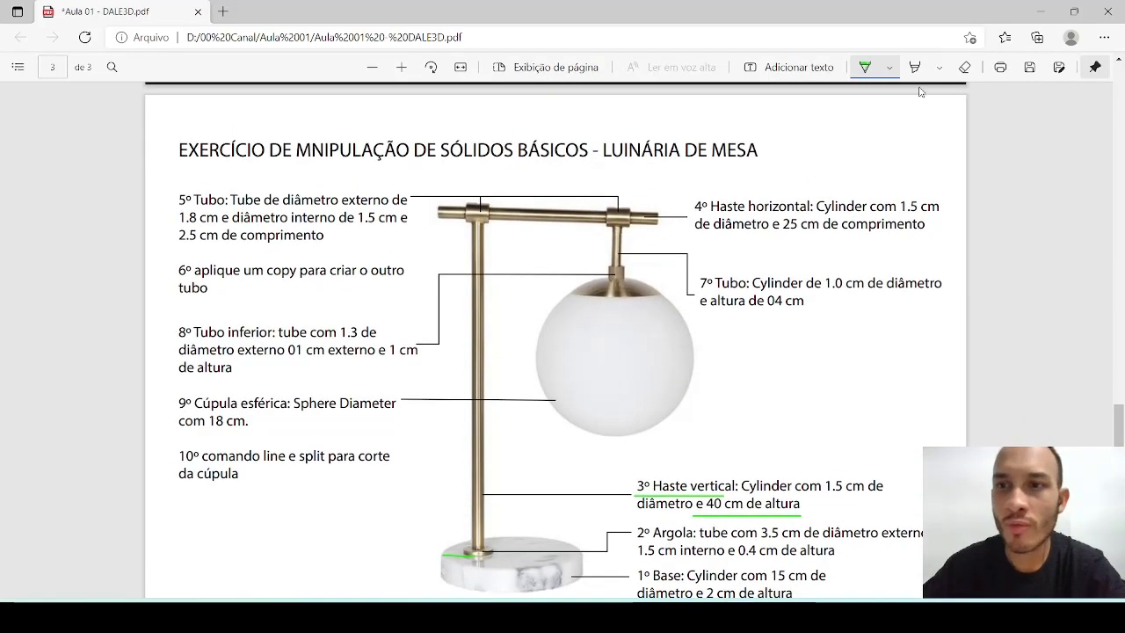
{"action": "mouse_move", "coordinate": [700, 193]}
{"action": "left_mouse_down"}
{"action": "mouse_move", "coordinate": [695, 206]}
{"action": "mouse_move", "coordinate": [713, 216]}
{"action": "left_mouse_up"}
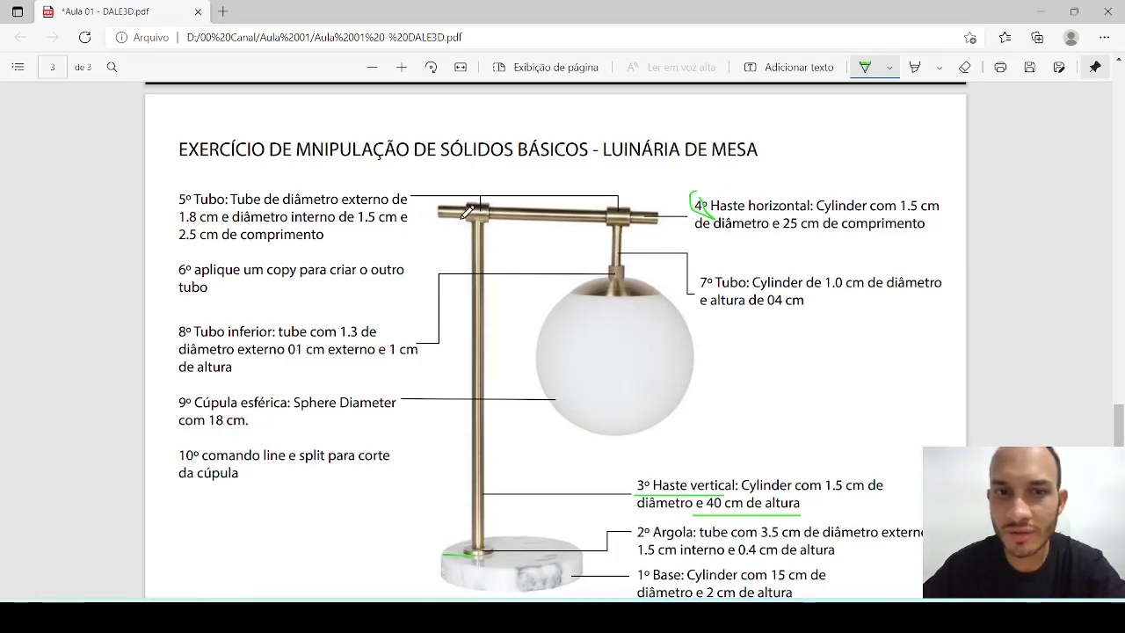
{"action": "left_click_drag", "start_coordinate": [445, 208], "coordinate": [646, 210]}
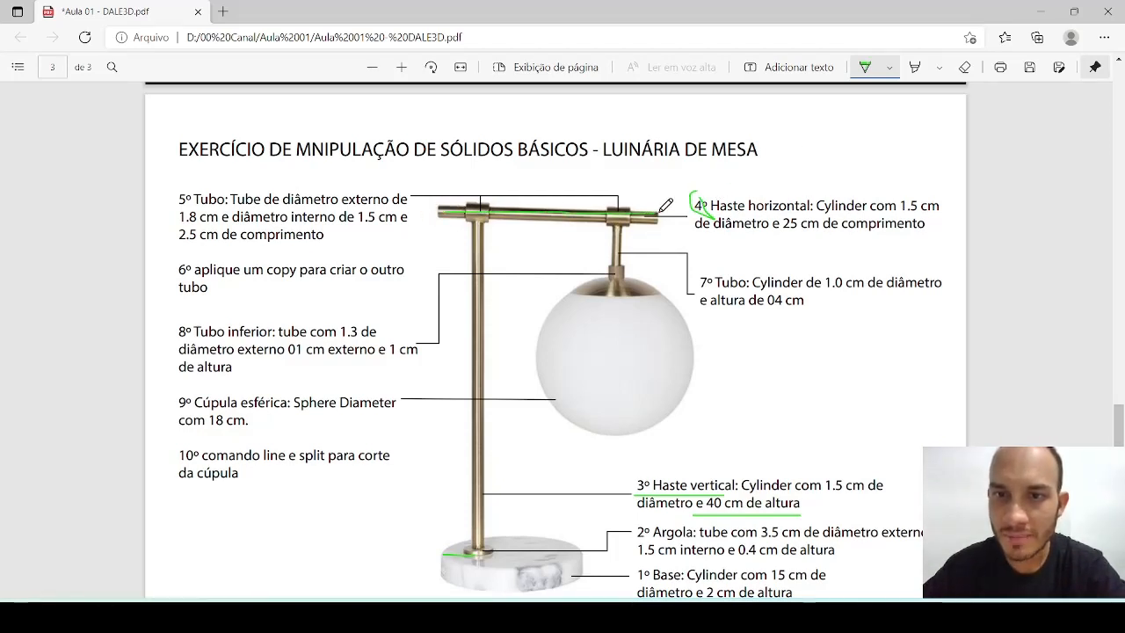
Step: Erase the green marks on the horizontal rod and its label, and return to Rhino
{"action": "left_click", "coordinate": [964, 66]}
{"action": "left_click", "coordinate": [600, 210]}
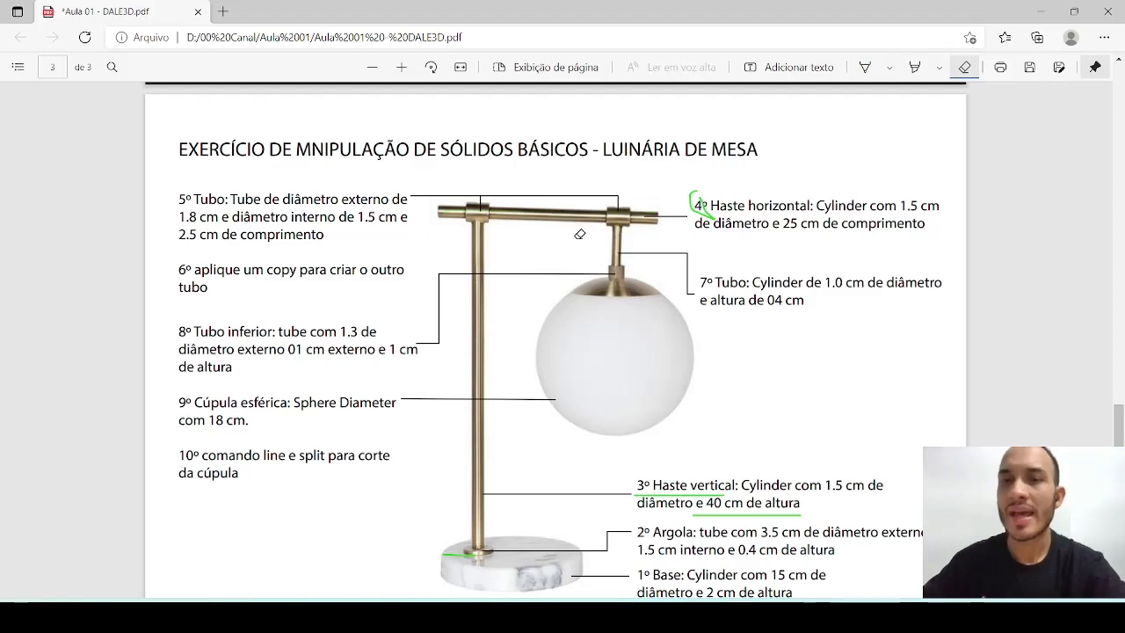
{"action": "left_click_drag", "start_coordinate": [696, 208], "coordinate": [732, 203]}
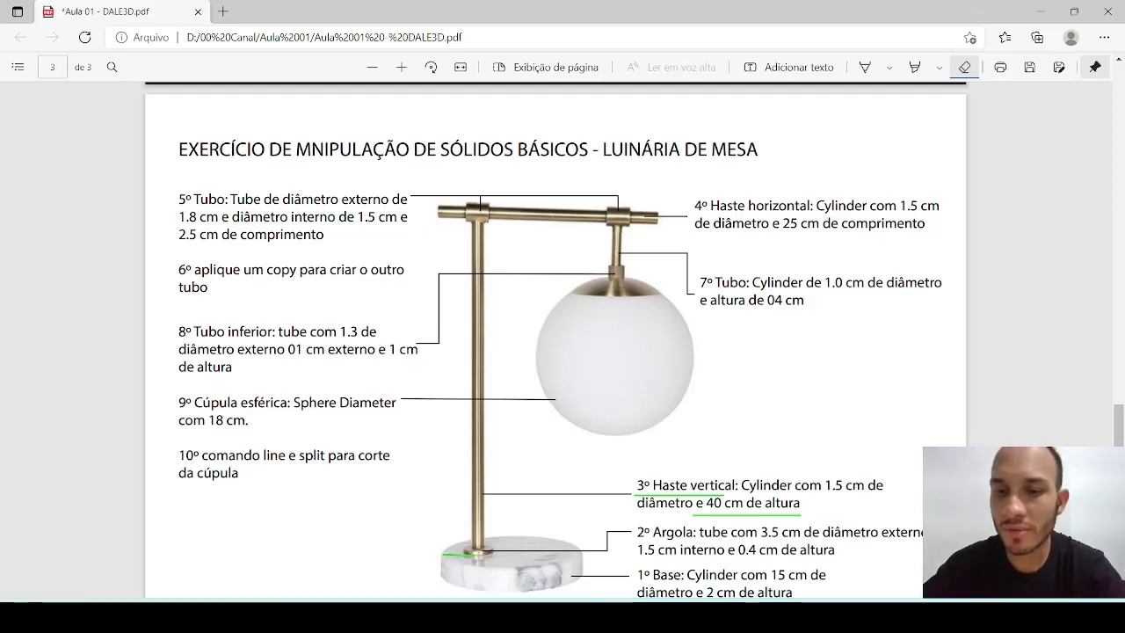
{"action": "left_click", "coordinate": [501, 615]}
Step: Start a solid cylinder at the edge of the vertical rod's top face, and check the horizontal rod in the lesson PDF
{"action": "left_click", "coordinate": [14, 234]}
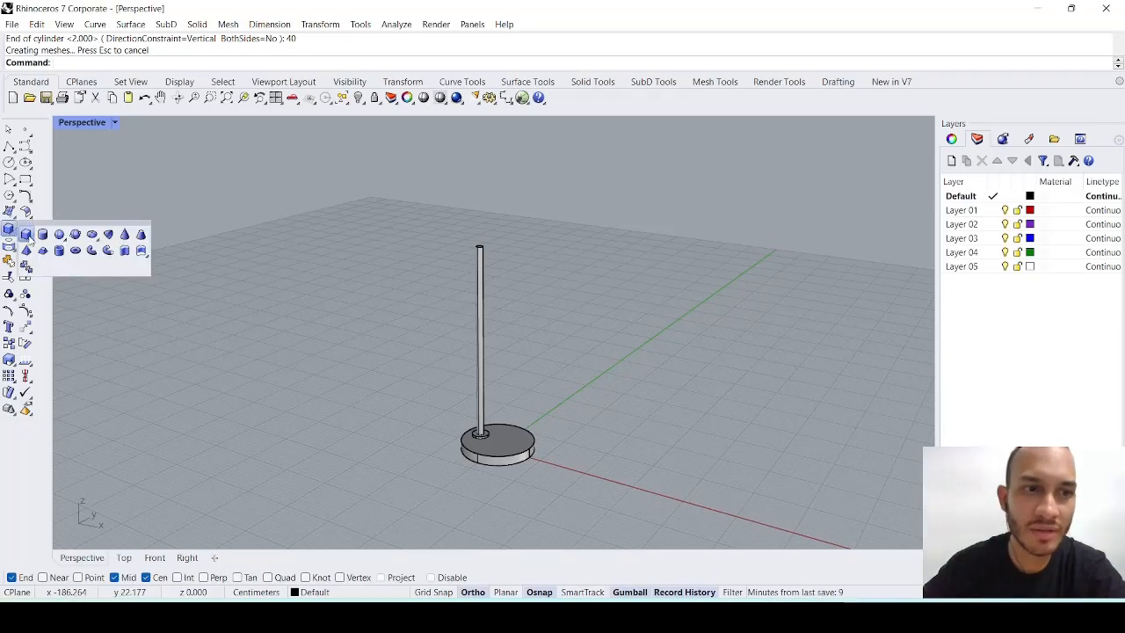
{"action": "left_click", "coordinate": [42, 236]}
{"action": "right_click_drag", "start_coordinate": [331, 284], "coordinate": [507, 293]}
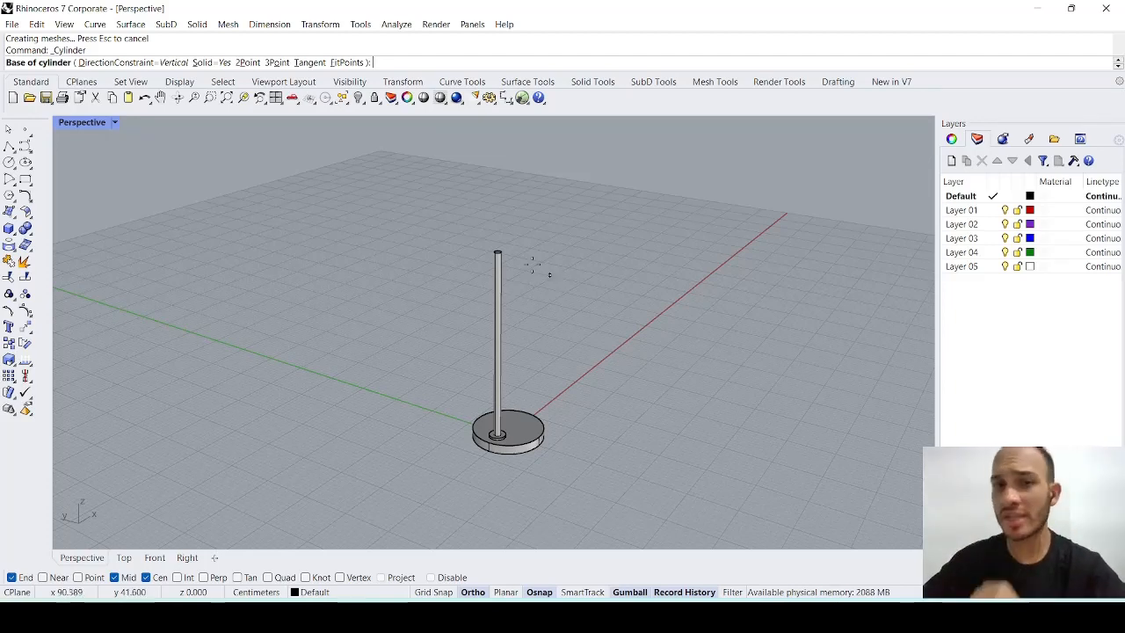
{"action": "scroll", "coordinate": [492, 251], "scroll_direction": "up", "scroll_amount": 5}
{"action": "scroll", "coordinate": [489, 275], "scroll_direction": "up", "scroll_amount": 3}
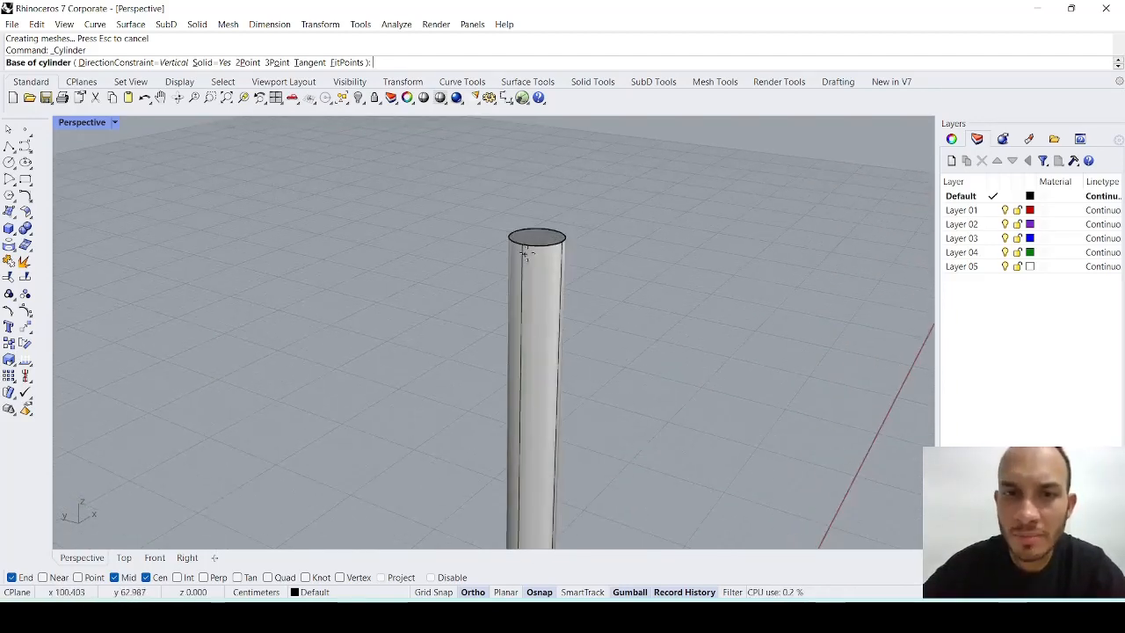
{"action": "left_click", "coordinate": [526, 246]}
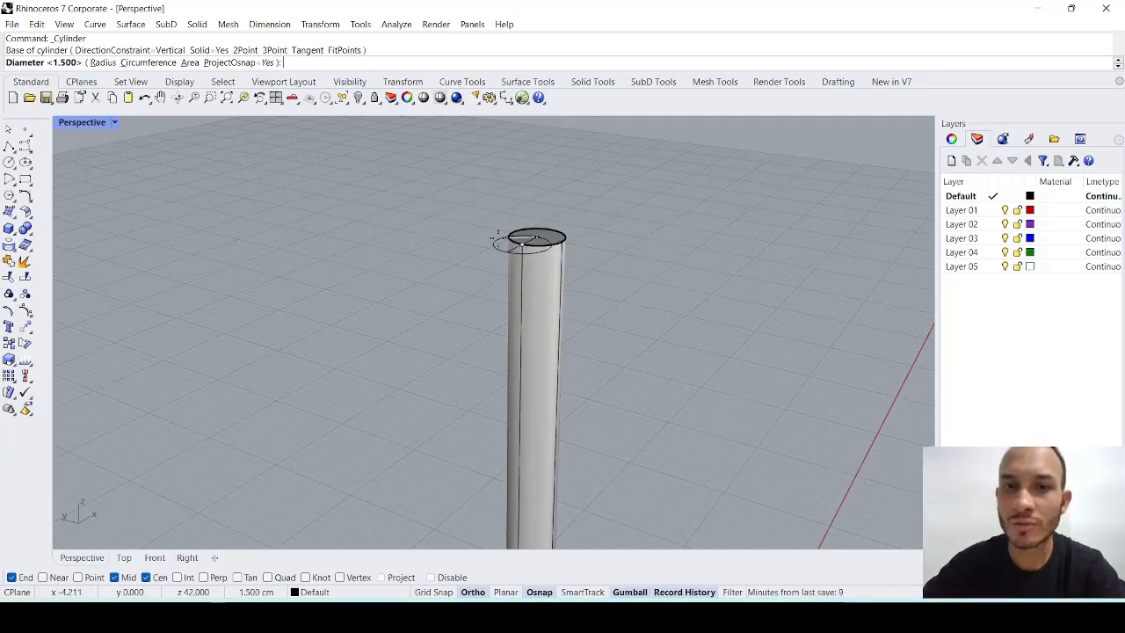
{"action": "key", "text": "alt+Tab"}
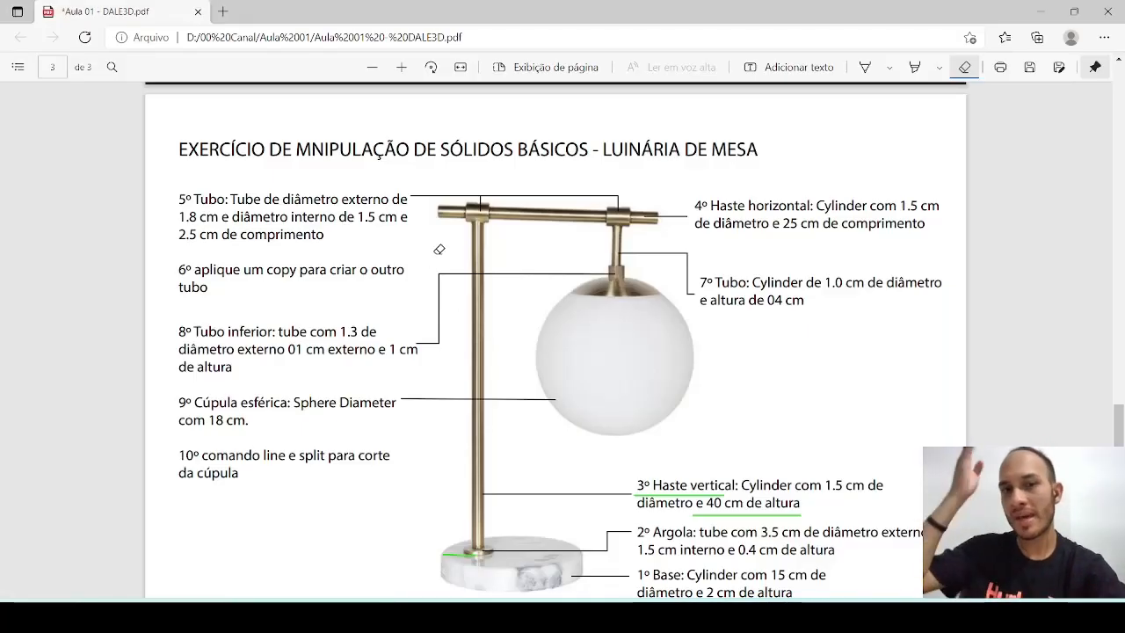
{"action": "key", "text": "alt+Tab"}
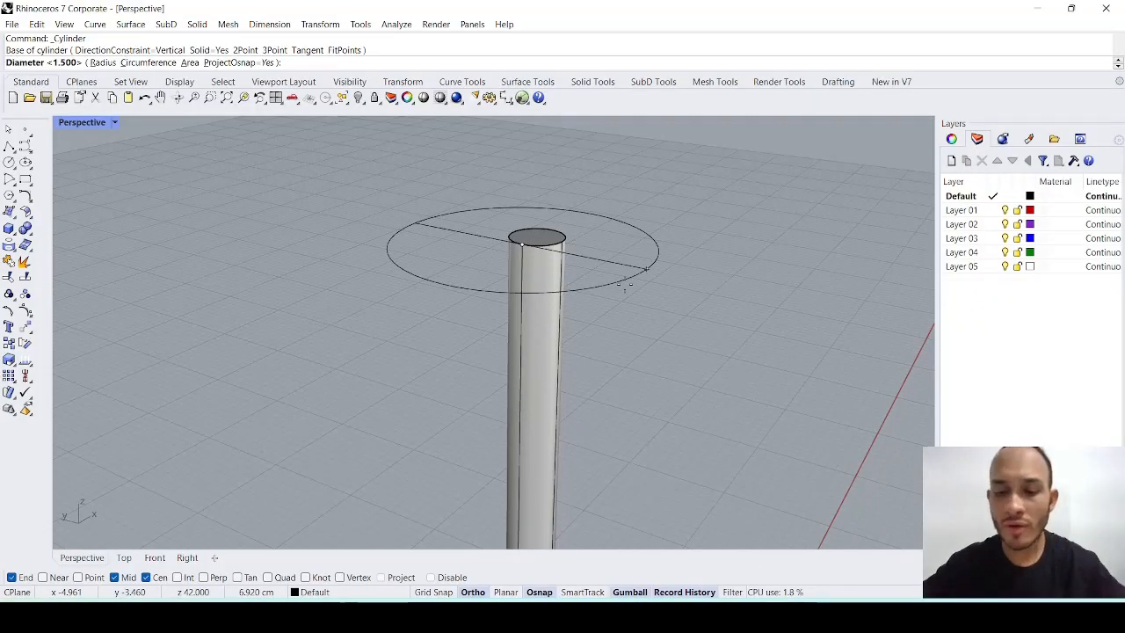
Step: Give the cylinder on top of the vertical rod a diameter of 1.5 cm and a length of 26 cm
{"action": "type", "text": "1.5"}
{"action": "key", "text": "Return"}
{"action": "scroll", "coordinate": [624, 284], "scroll_direction": "down", "scroll_amount": 3}
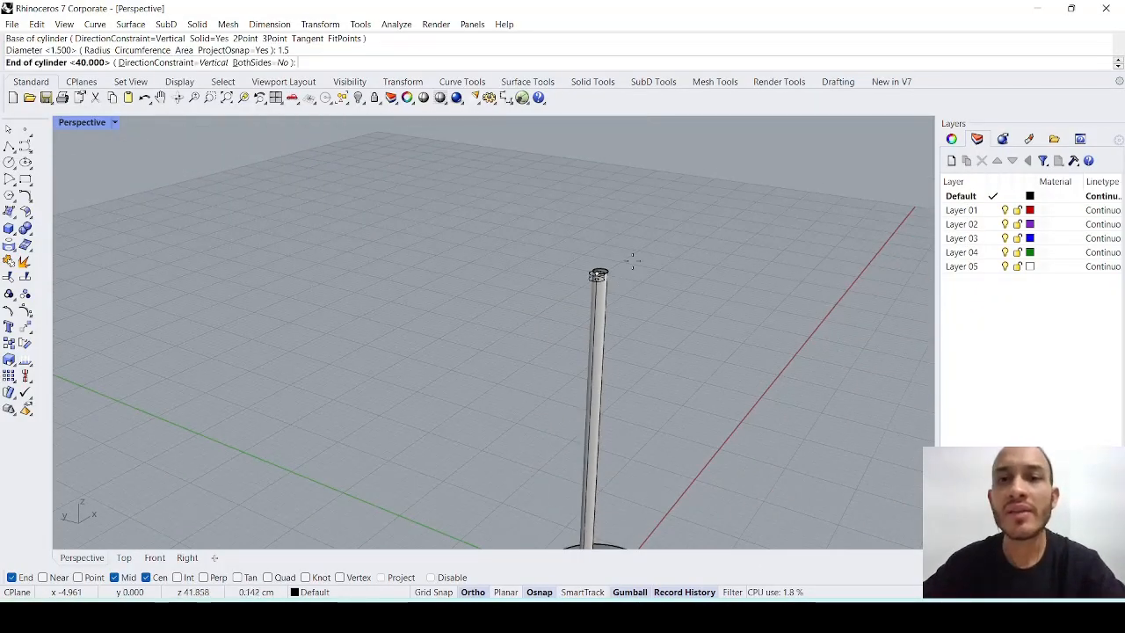
{"action": "type", "text": "26"}
{"action": "key", "text": "Return"}
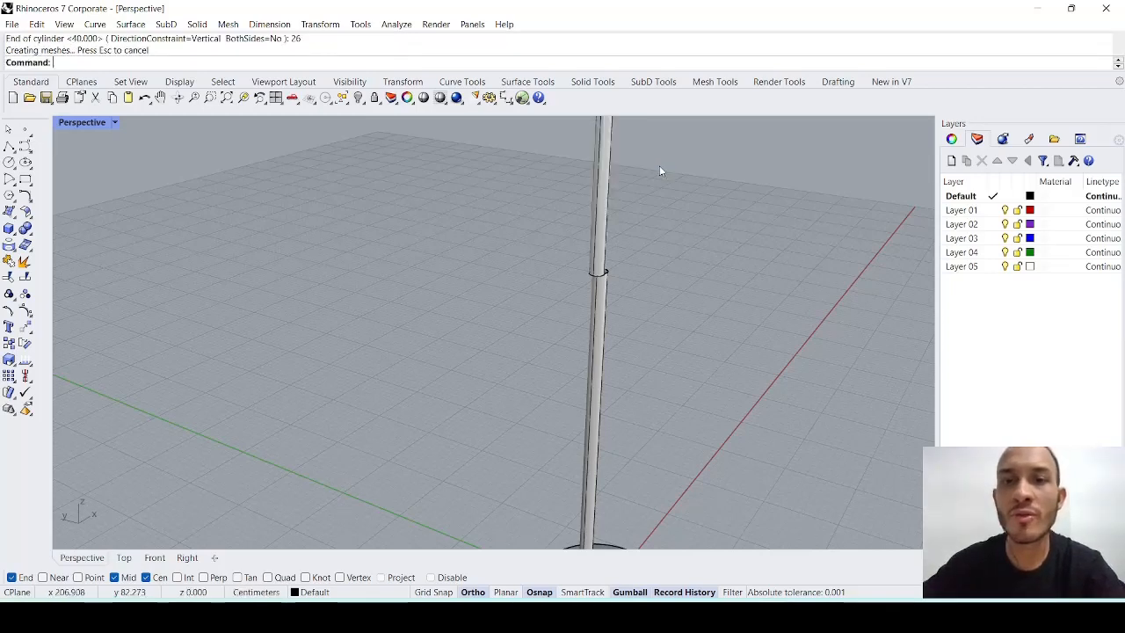
Step: Try rotating the 26 cm cylinder on top of the vertical rod to horizontal in the Front view, and undo the rotation
{"action": "right_click_drag", "start_coordinate": [660, 167], "coordinate": [560, 254]}
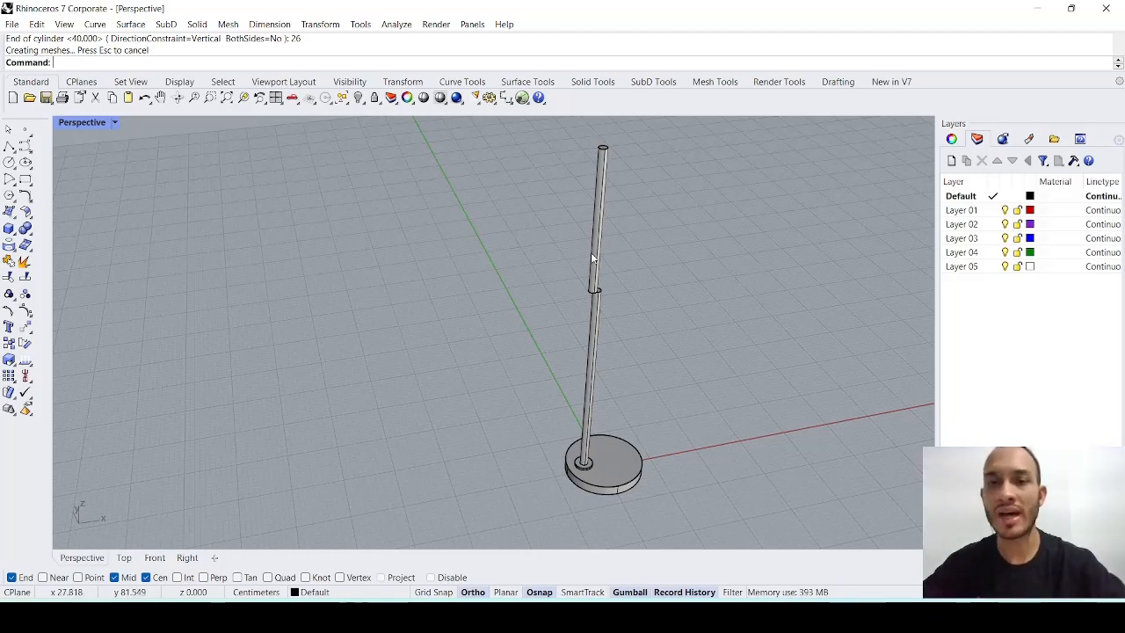
{"action": "left_click", "coordinate": [595, 250]}
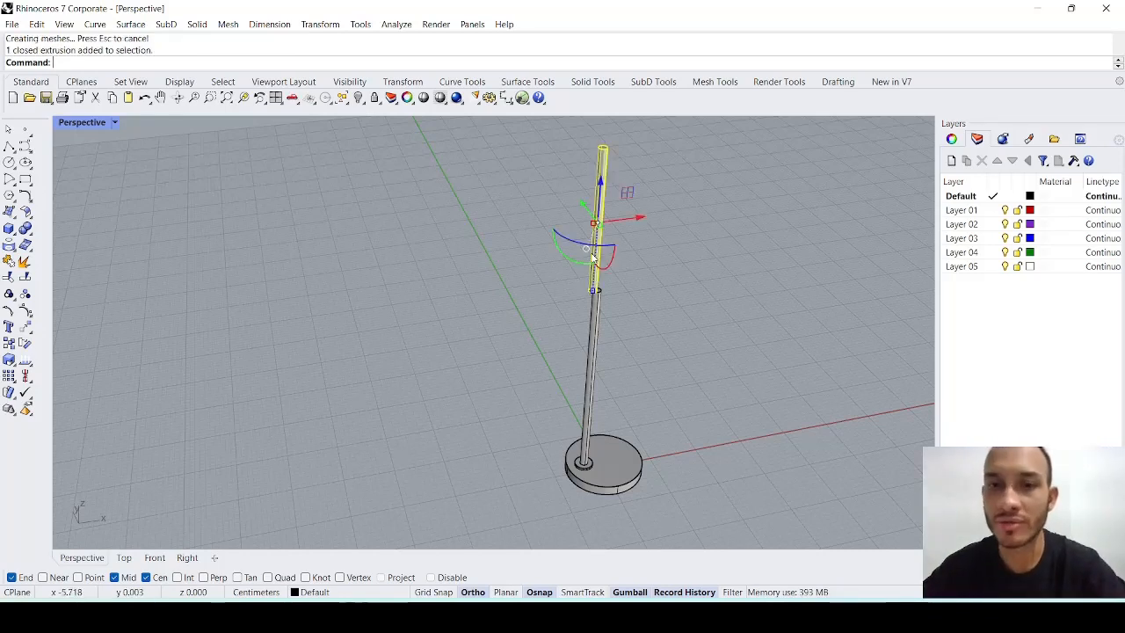
{"action": "double_click", "coordinate": [97, 125]}
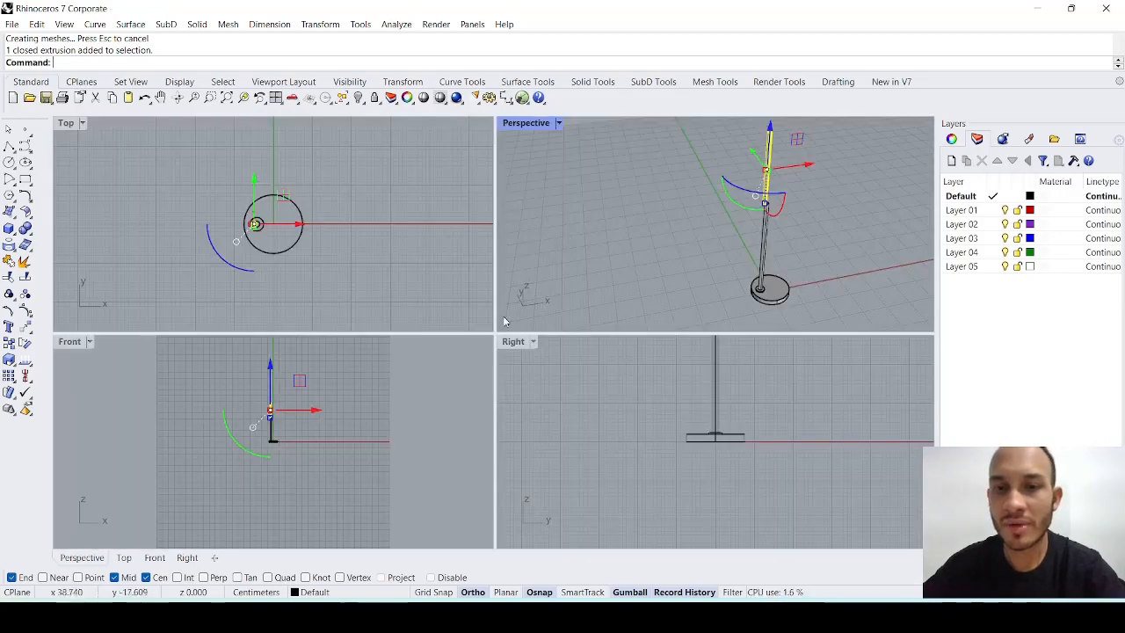
{"action": "double_click", "coordinate": [70, 341]}
{"action": "scroll", "coordinate": [514, 261], "scroll_direction": "up", "scroll_amount": 5}
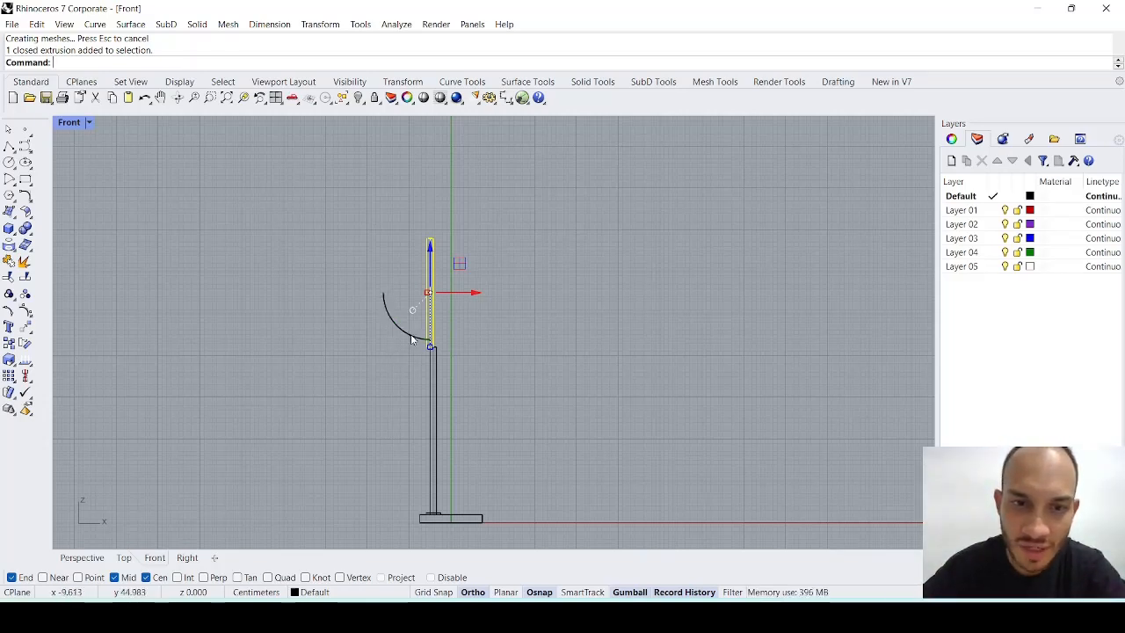
{"action": "left_click_drag", "start_coordinate": [411, 339], "coordinate": [334, 313]}
{"action": "key", "text": "Escape"}
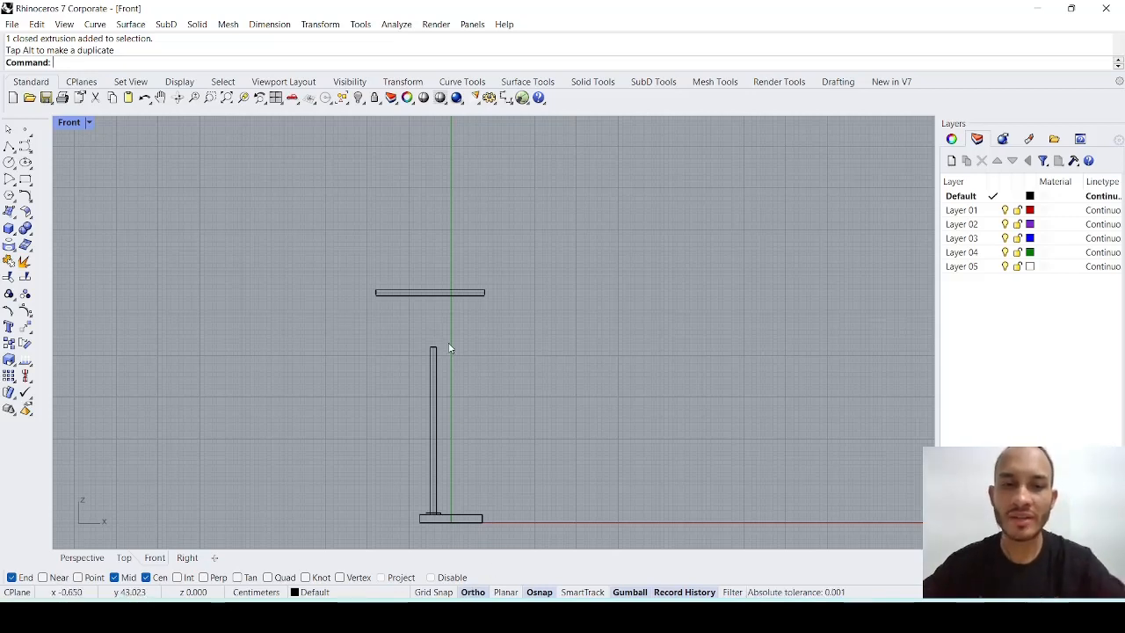
{"action": "key", "text": "ctrl+z"}
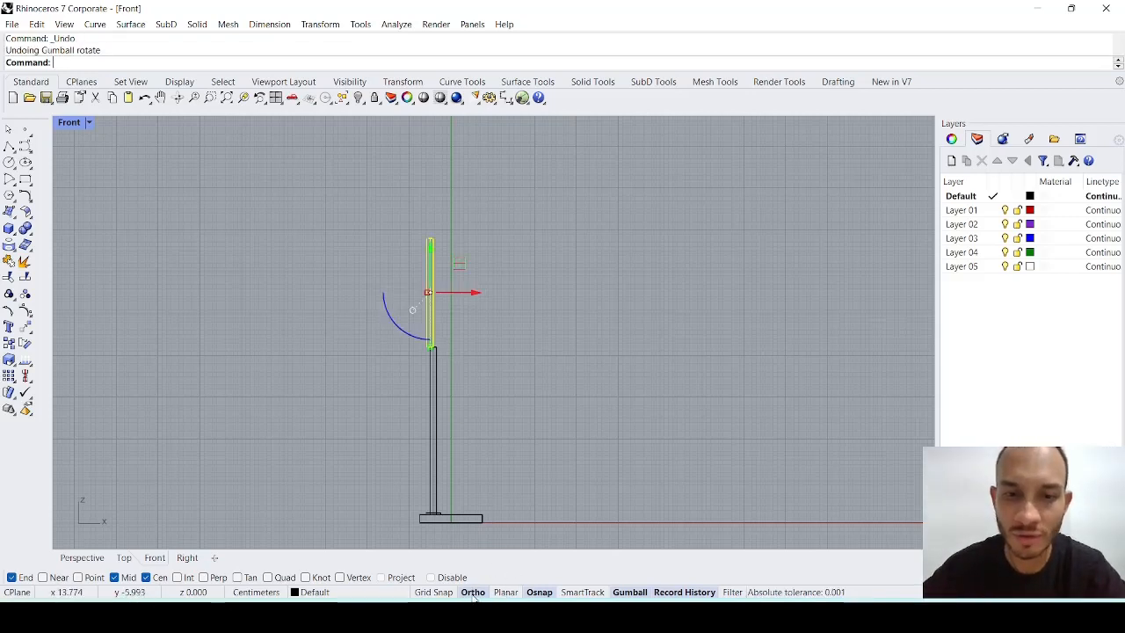
Step: Try a free rotation of the upper cylinder with Ortho off, undo it, and turn Ortho back on
{"action": "left_click", "coordinate": [473, 594]}
{"action": "left_click", "coordinate": [575, 438]}
{"action": "left_click", "coordinate": [429, 296]}
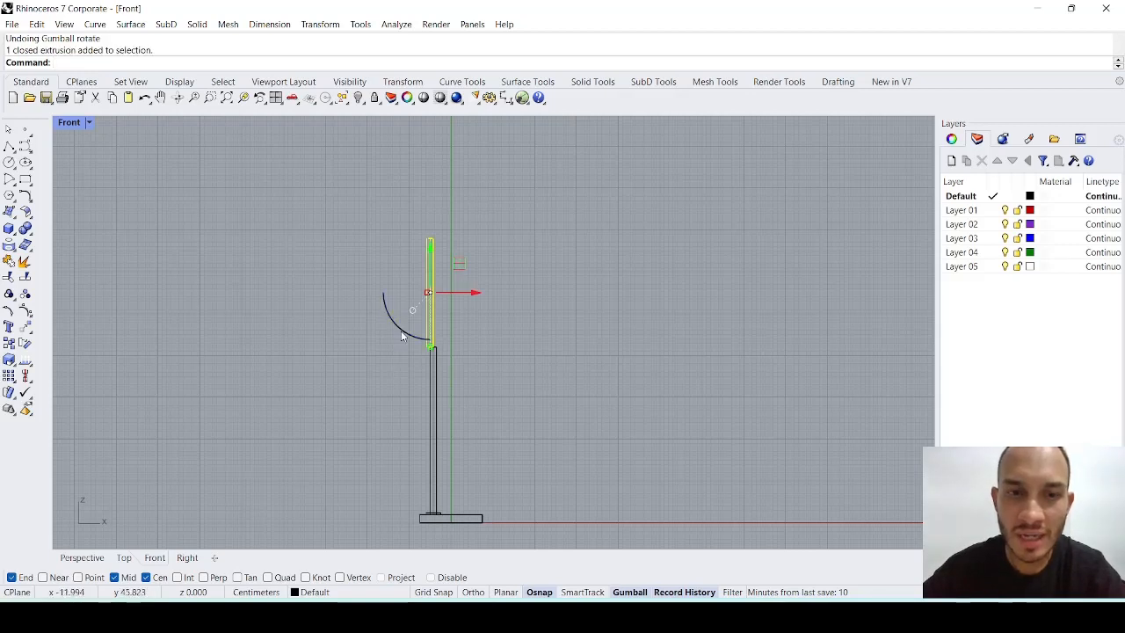
{"action": "left_click_drag", "start_coordinate": [402, 336], "coordinate": [332, 267]}
{"action": "key", "text": "ctrl+z"}
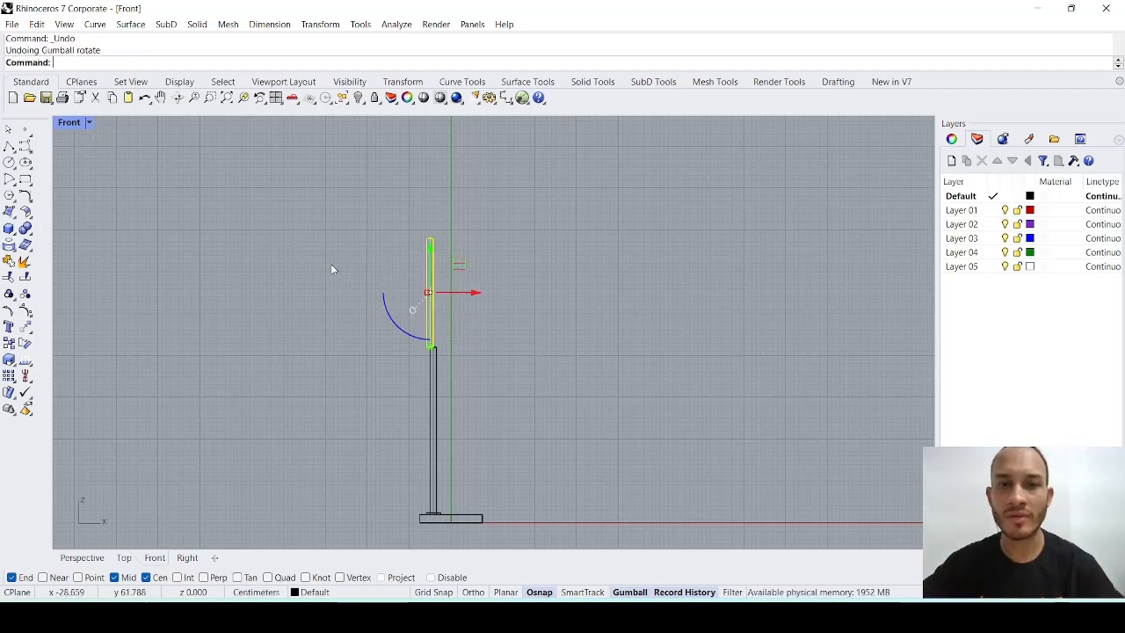
{"action": "left_click", "coordinate": [532, 420]}
{"action": "left_click", "coordinate": [474, 592]}
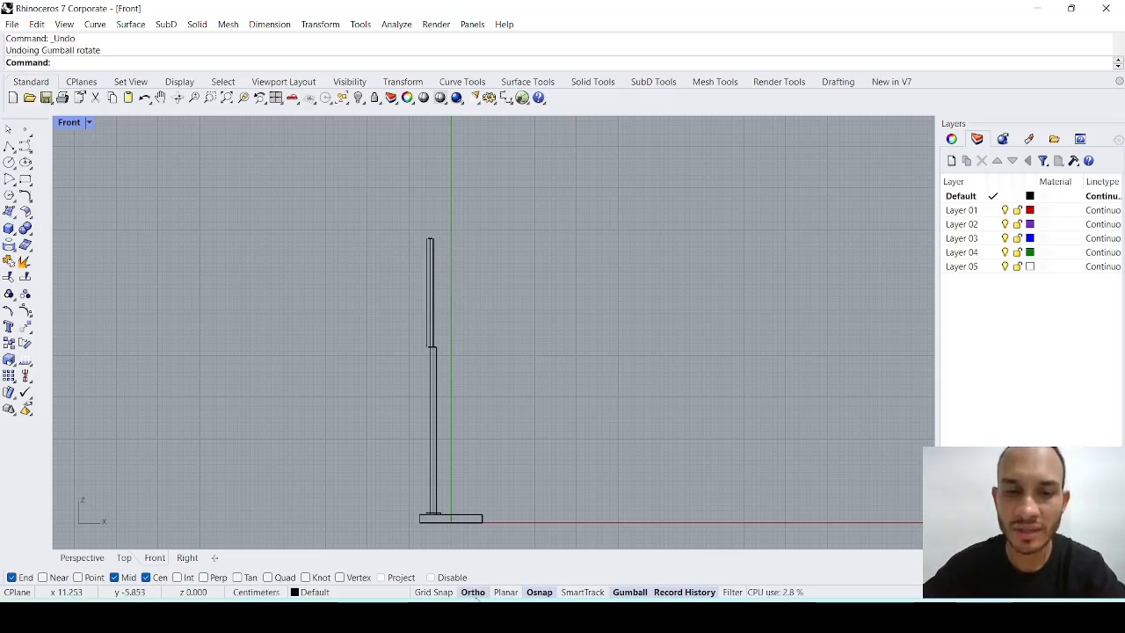
Step: Rotate the upper cylinder 90 degrees in the Front view and move it onto the vertical rod's top, extending over the base
{"action": "left_click", "coordinate": [427, 341]}
{"action": "left_click_drag", "start_coordinate": [404, 334], "coordinate": [345, 294]}
{"action": "scroll", "coordinate": [401, 312], "scroll_direction": "up", "scroll_amount": 3}
{"action": "left_click_drag", "start_coordinate": [448, 337], "coordinate": [418, 432]}
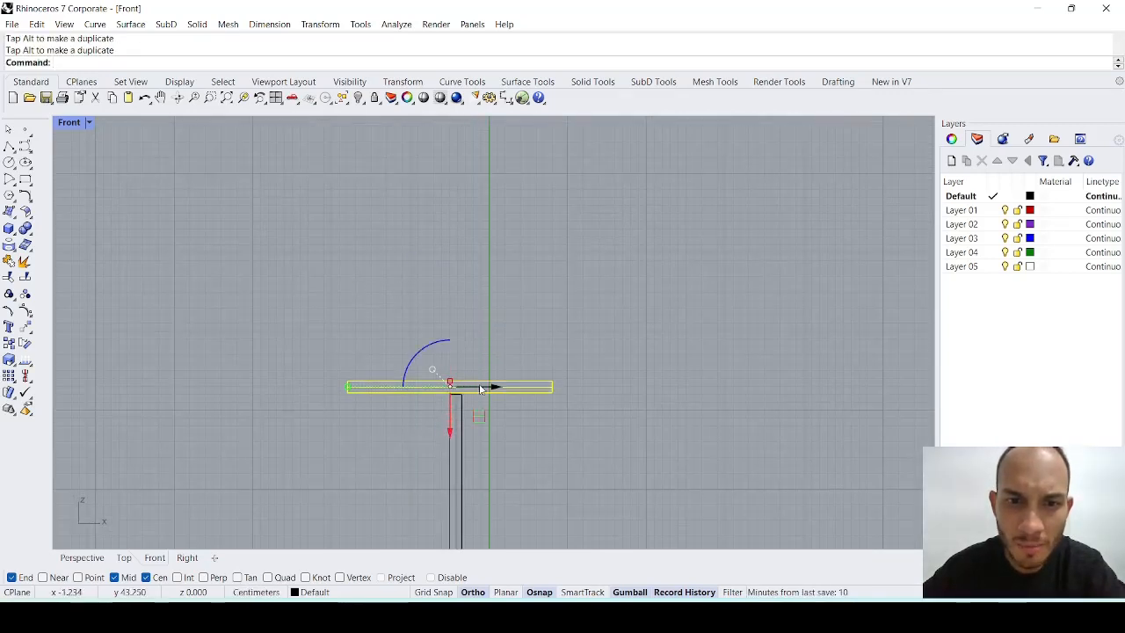
{"action": "left_click_drag", "start_coordinate": [488, 388], "coordinate": [532, 430]}
{"action": "left_click", "coordinate": [495, 445]}
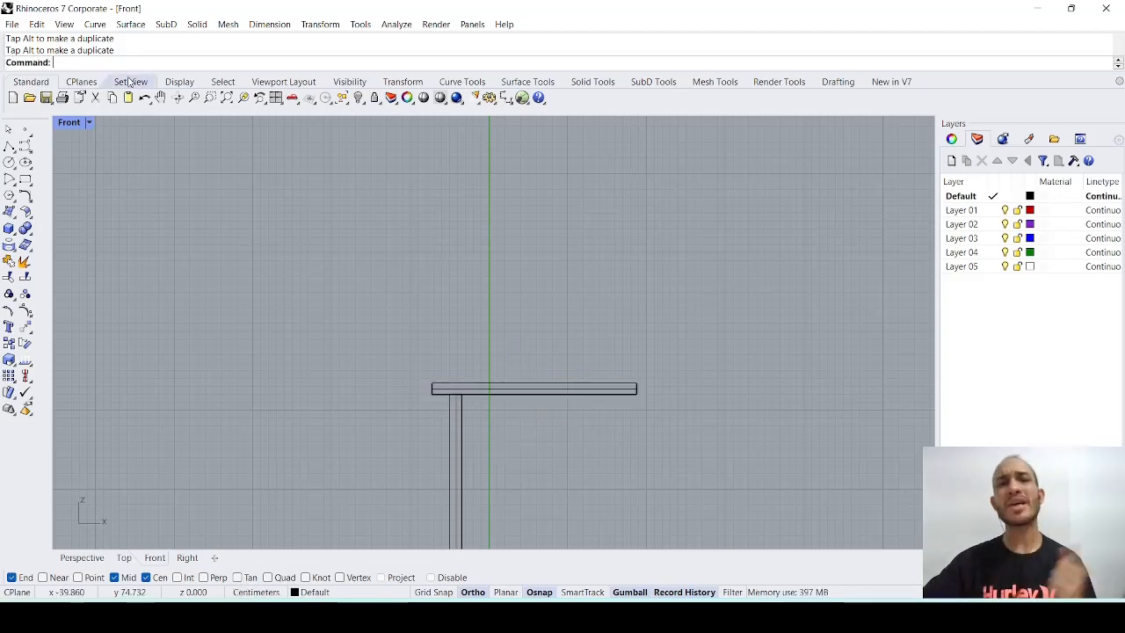
Step: Return to a maximized Perspective view and delete the horizontal cylinder on top of the vertical rod
{"action": "double_click", "coordinate": [80, 121]}
{"action": "double_click", "coordinate": [532, 122]}
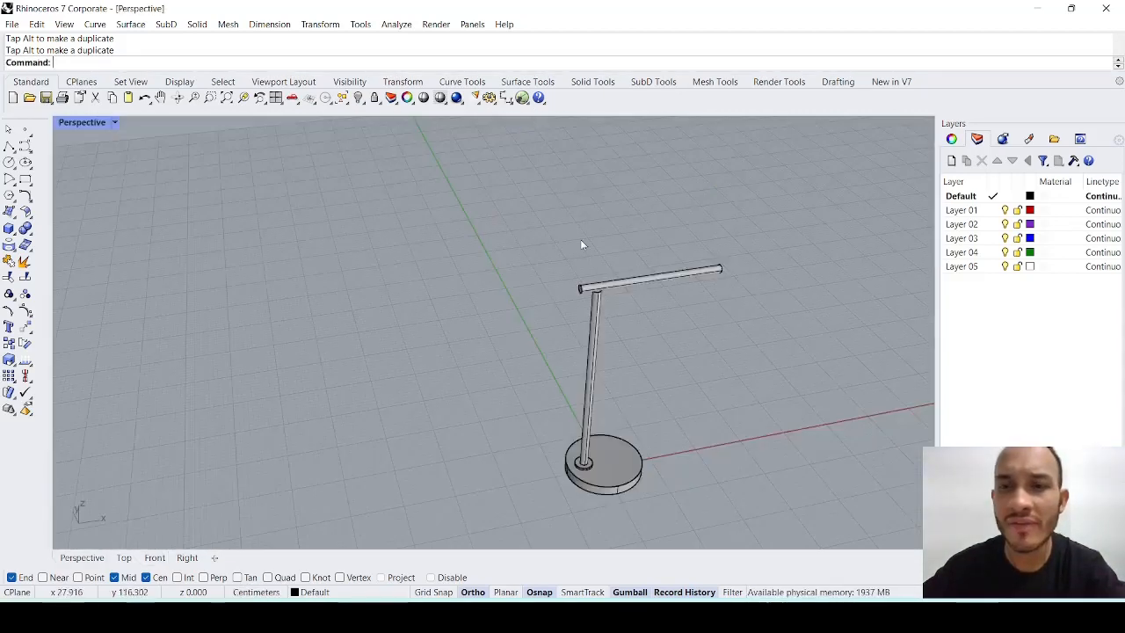
{"action": "scroll", "coordinate": [626, 301], "scroll_direction": "up", "scroll_amount": 2}
{"action": "left_click", "coordinate": [605, 276]}
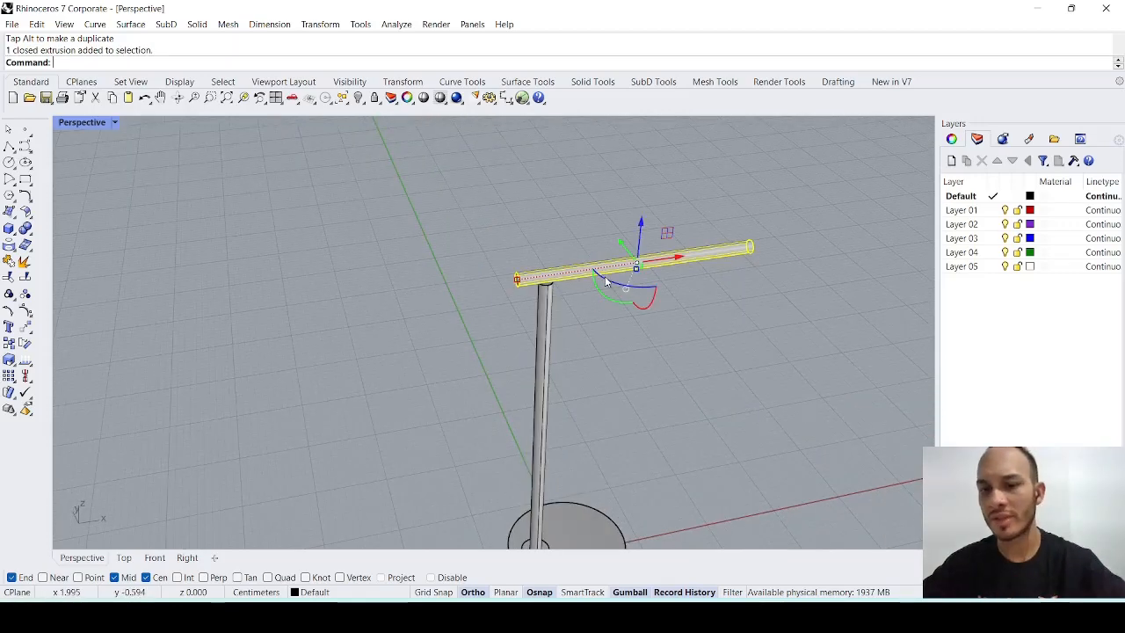
{"action": "key", "text": "Delete"}
{"action": "scroll", "coordinate": [605, 276], "scroll_direction": "down", "scroll_amount": 3}
{"action": "scroll", "coordinate": [589, 293], "scroll_direction": "up", "scroll_amount": 2}
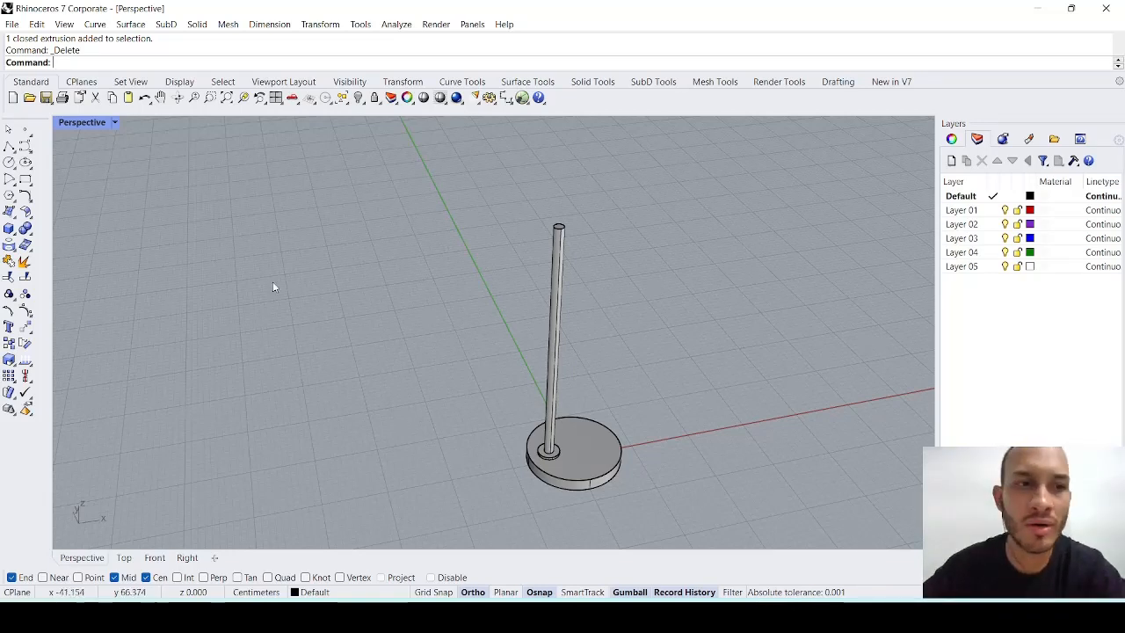
Step: Start a new solid cylinder with its base point on the edge of the vertical rod's top face
{"action": "left_click", "coordinate": [12, 234]}
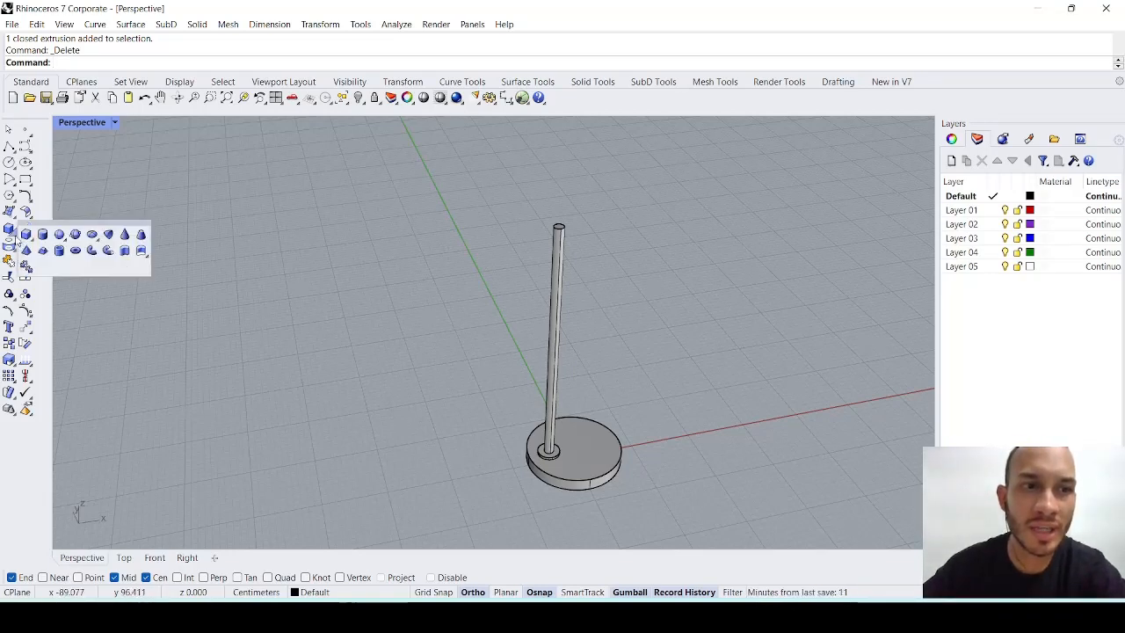
{"action": "left_click", "coordinate": [59, 250]}
{"action": "right_click_drag", "start_coordinate": [304, 241], "coordinate": [351, 246]}
{"action": "scroll", "coordinate": [580, 225], "scroll_direction": "up", "scroll_amount": 3}
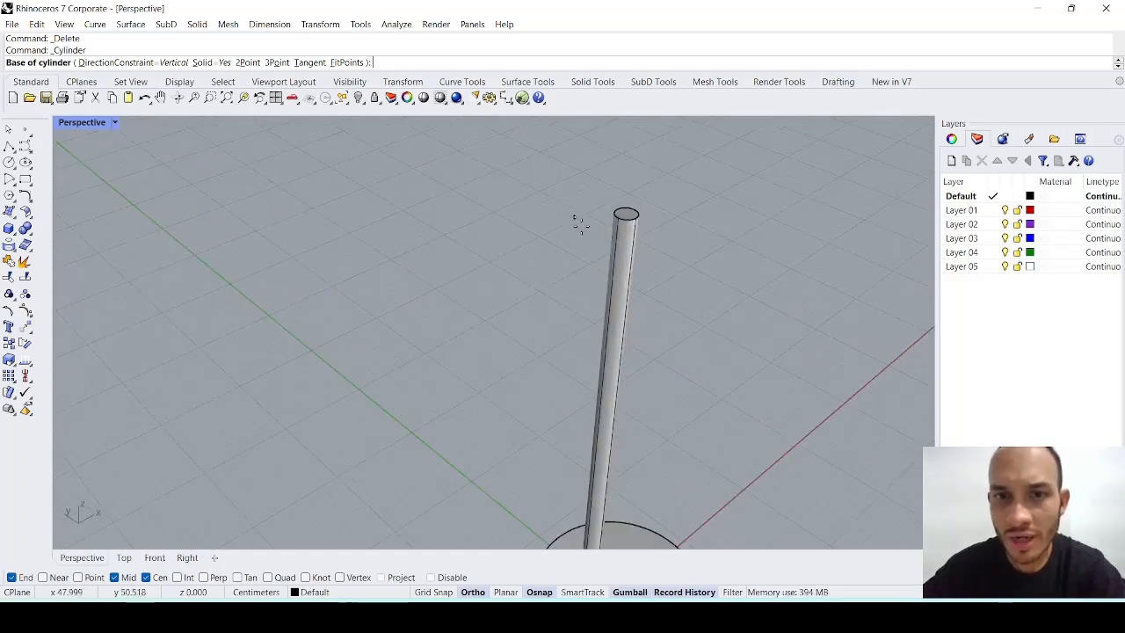
{"action": "left_click", "coordinate": [625, 215]}
{"action": "scroll", "coordinate": [624, 215], "scroll_direction": "down", "scroll_amount": 3}
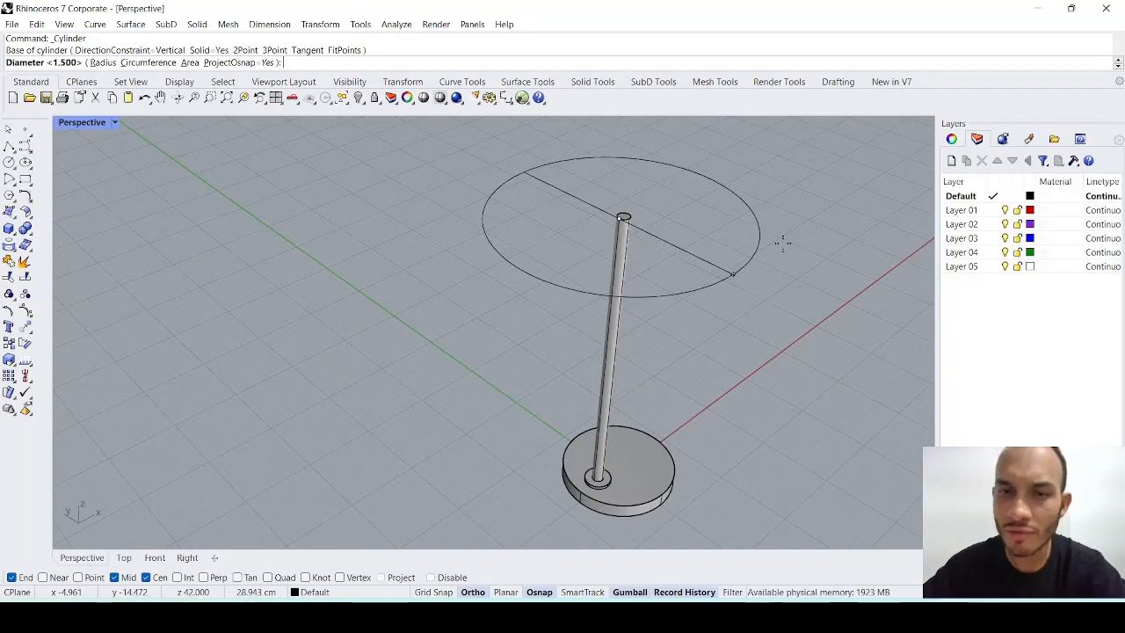
Step: Orient the cylinder's base circle in the Right view plane and set its diameter to 1.5 cm
{"action": "double_click", "coordinate": [75, 126]}
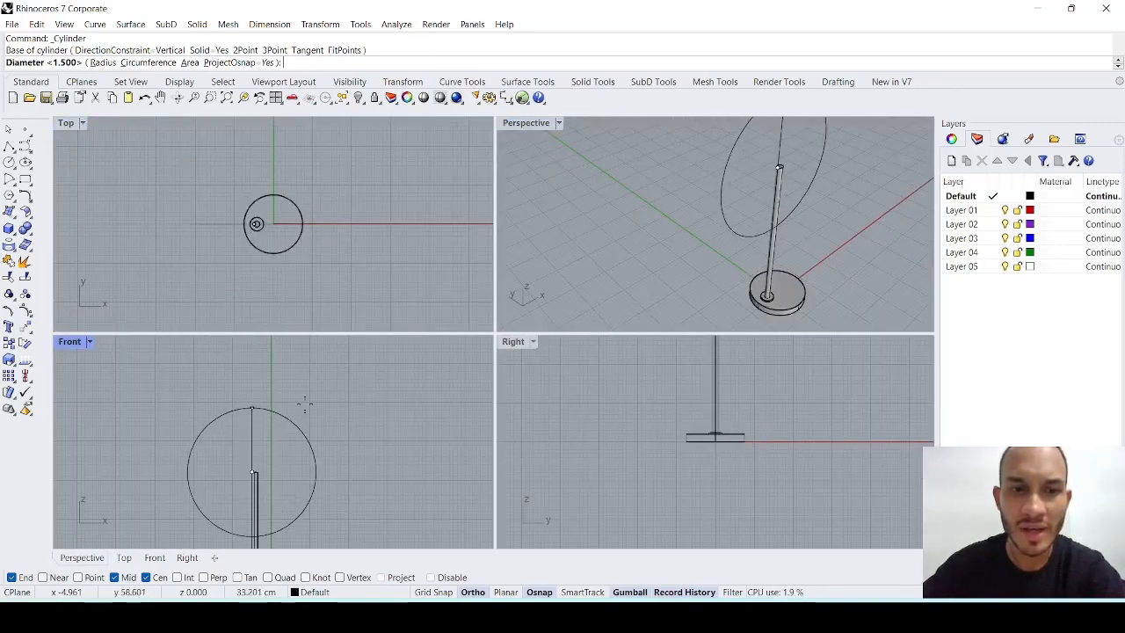
{"action": "scroll", "coordinate": [629, 432], "scroll_direction": "down", "scroll_amount": 12}
{"action": "scroll", "coordinate": [632, 411], "scroll_direction": "up", "scroll_amount": 10}
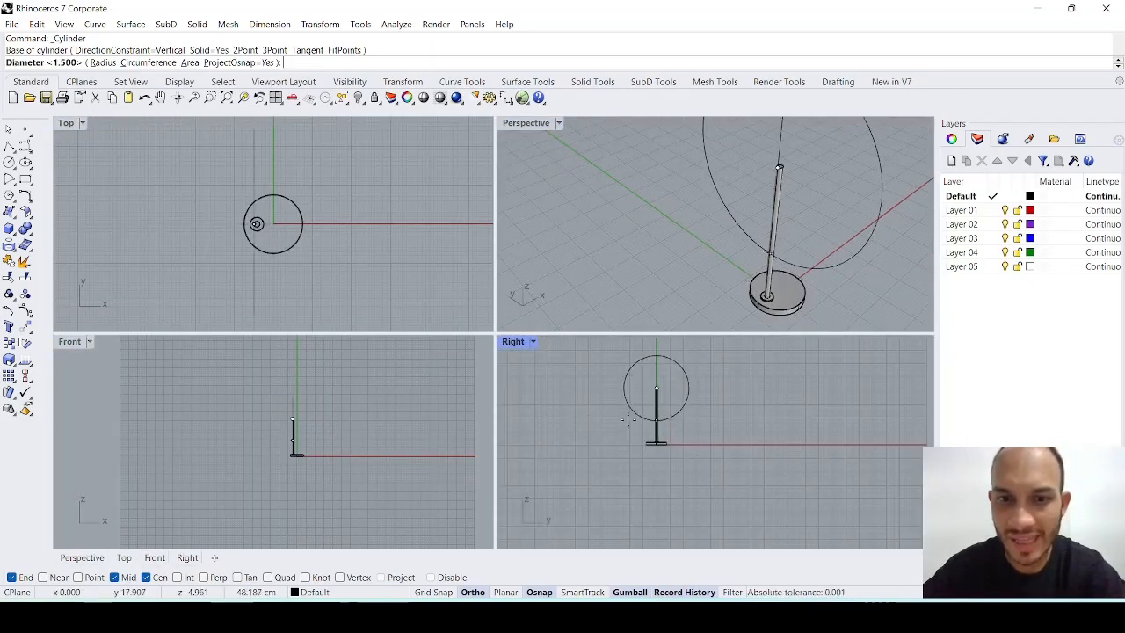
{"action": "scroll", "coordinate": [653, 400], "scroll_direction": "up", "scroll_amount": 5}
{"action": "scroll", "coordinate": [649, 401], "scroll_direction": "down", "scroll_amount": 8}
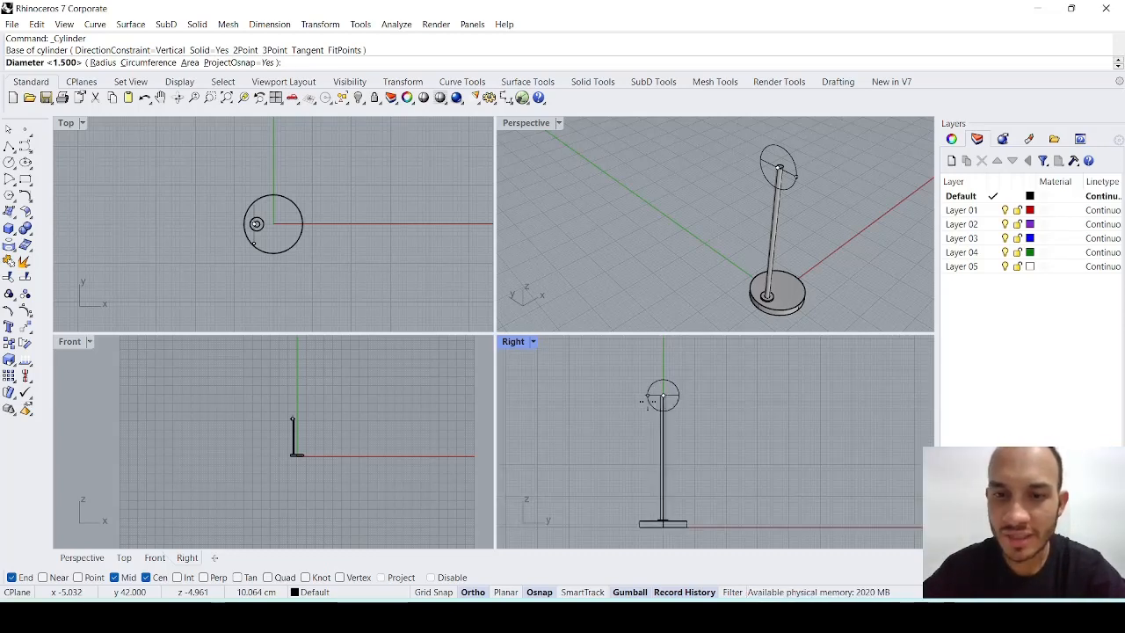
{"action": "scroll", "coordinate": [648, 401], "scroll_direction": "up", "scroll_amount": 4}
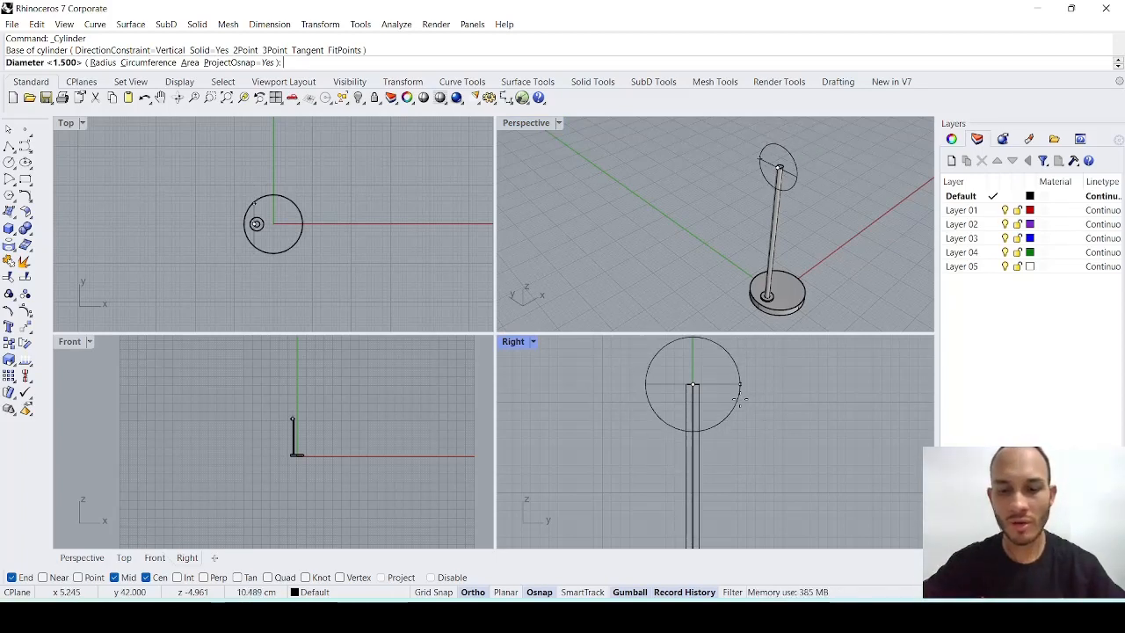
{"action": "type", "text": "1.5"}
{"action": "key", "text": "Return"}
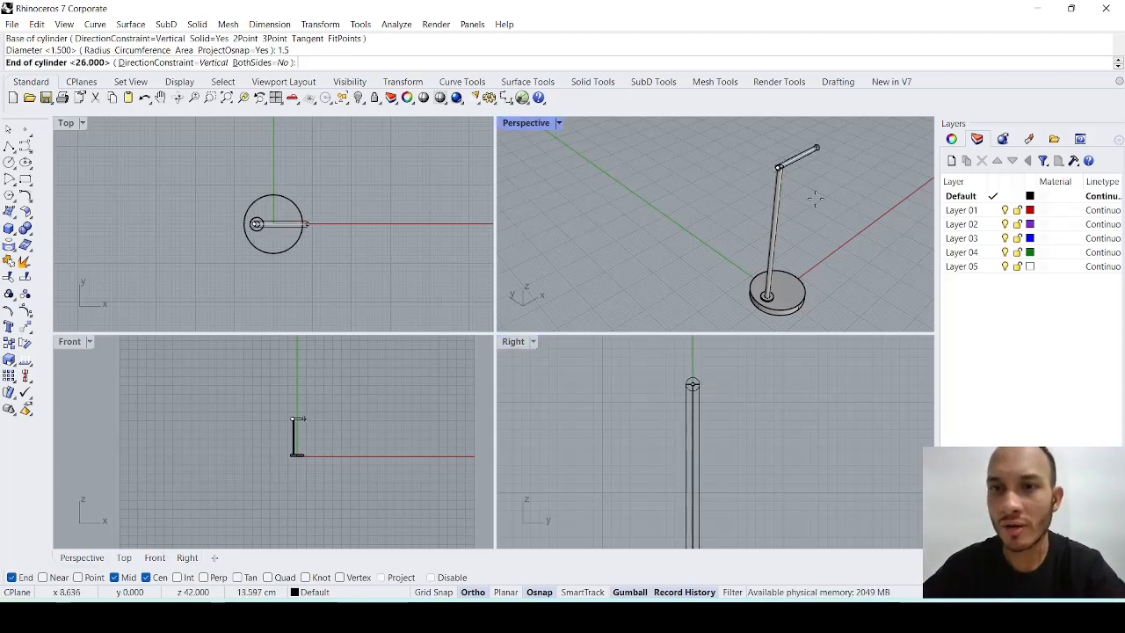
Step: Extend the cylinder 26 cm horizontally over the lamp base, and check the horizontal rod's specification in the lesson PDF
{"action": "scroll", "coordinate": [803, 216], "scroll_direction": "down", "scroll_amount": 7}
{"action": "scroll", "coordinate": [830, 194], "scroll_direction": "up", "scroll_amount": 7}
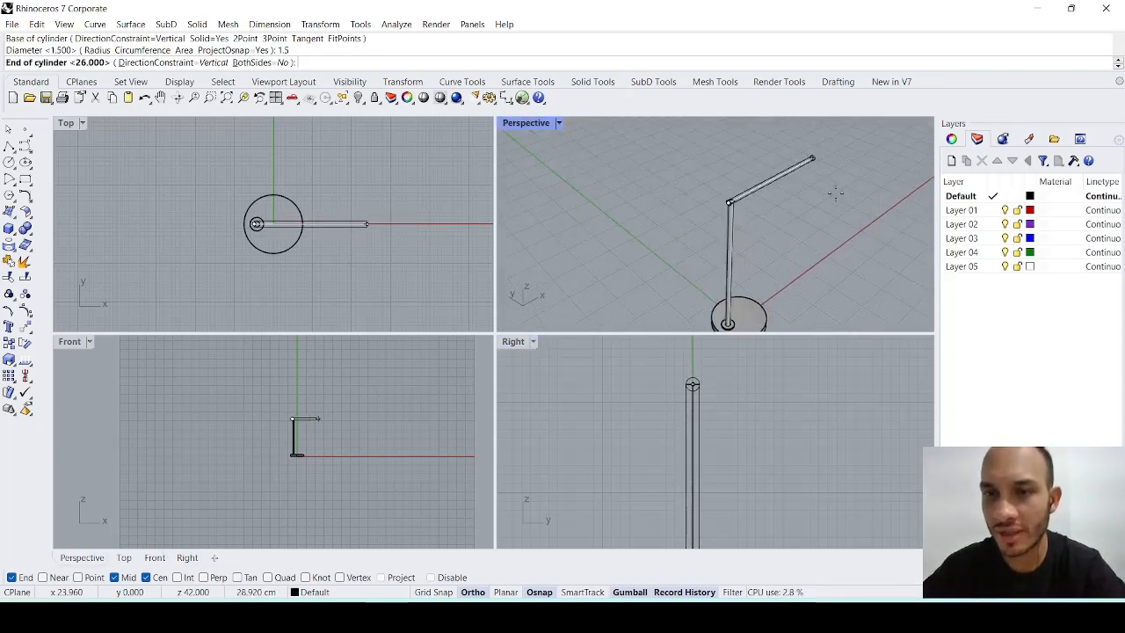
{"action": "type", "text": "26"}
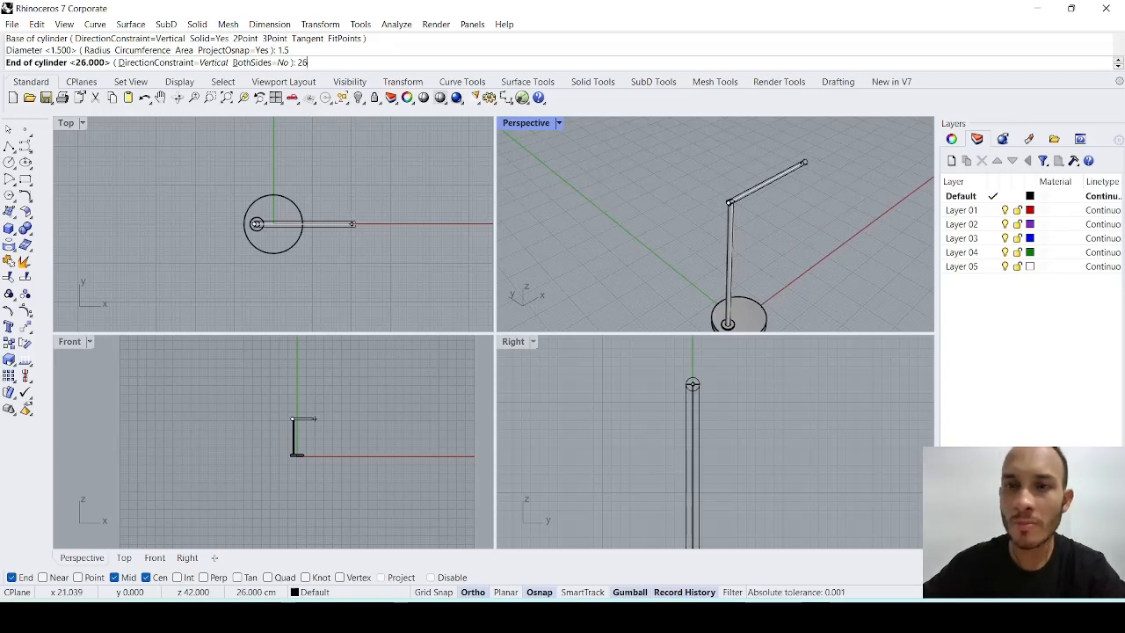
{"action": "key", "text": "Return"}
{"action": "left_click", "coordinate": [692, 615]}
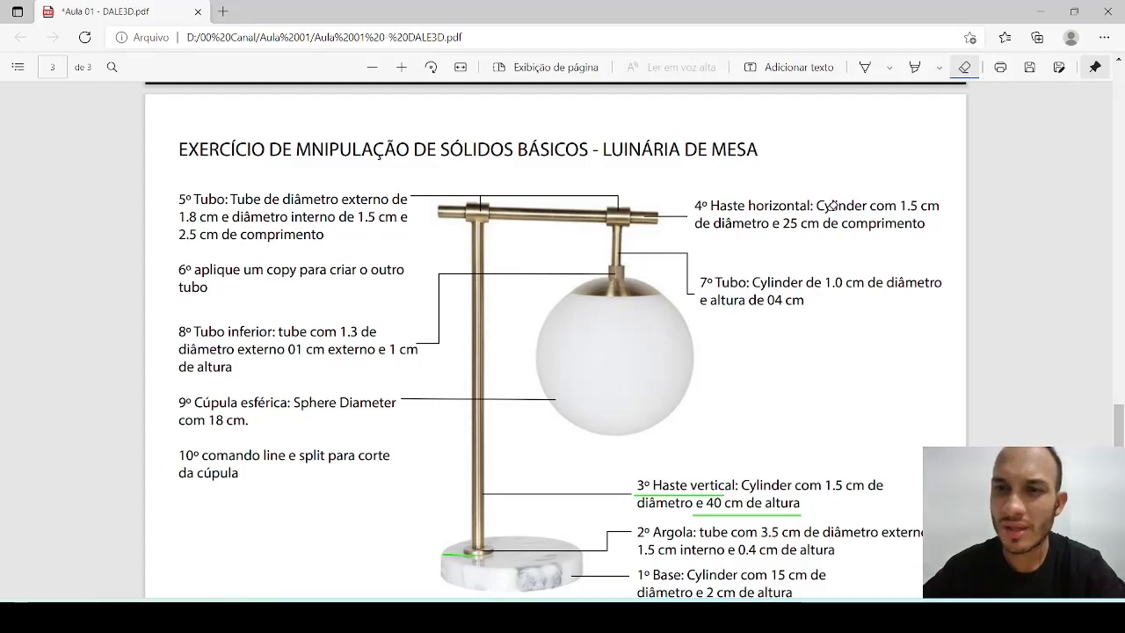
{"action": "left_click", "coordinate": [747, 615]}
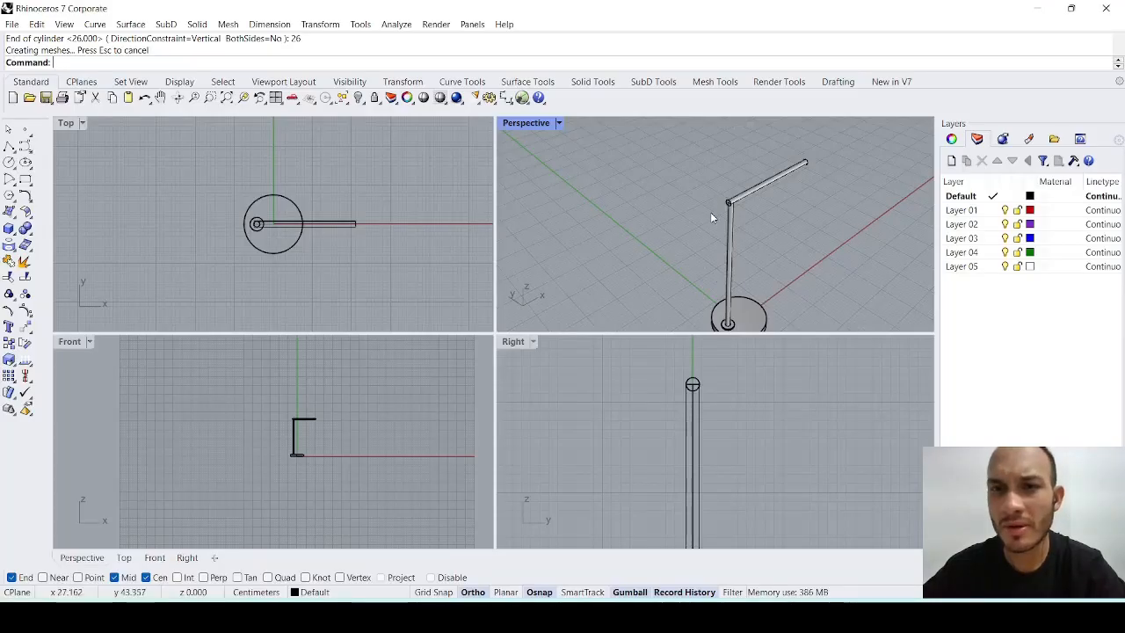
Step: Shift the horizontal rod slightly back along the X axis so its end overhangs the vertical rod
{"action": "scroll", "coordinate": [710, 212], "scroll_direction": "down", "scroll_amount": 4}
{"action": "scroll", "coordinate": [756, 192], "scroll_direction": "up", "scroll_amount": 8}
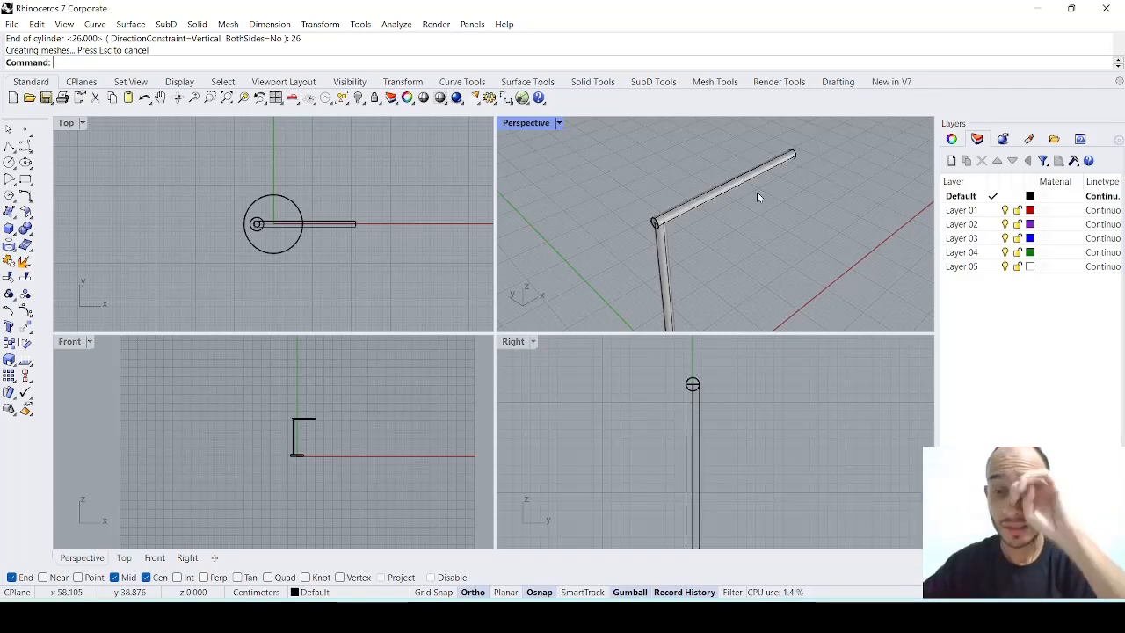
{"action": "right_click_drag", "start_coordinate": [748, 187], "coordinate": [718, 177]}
{"action": "left_click", "coordinate": [717, 179]}
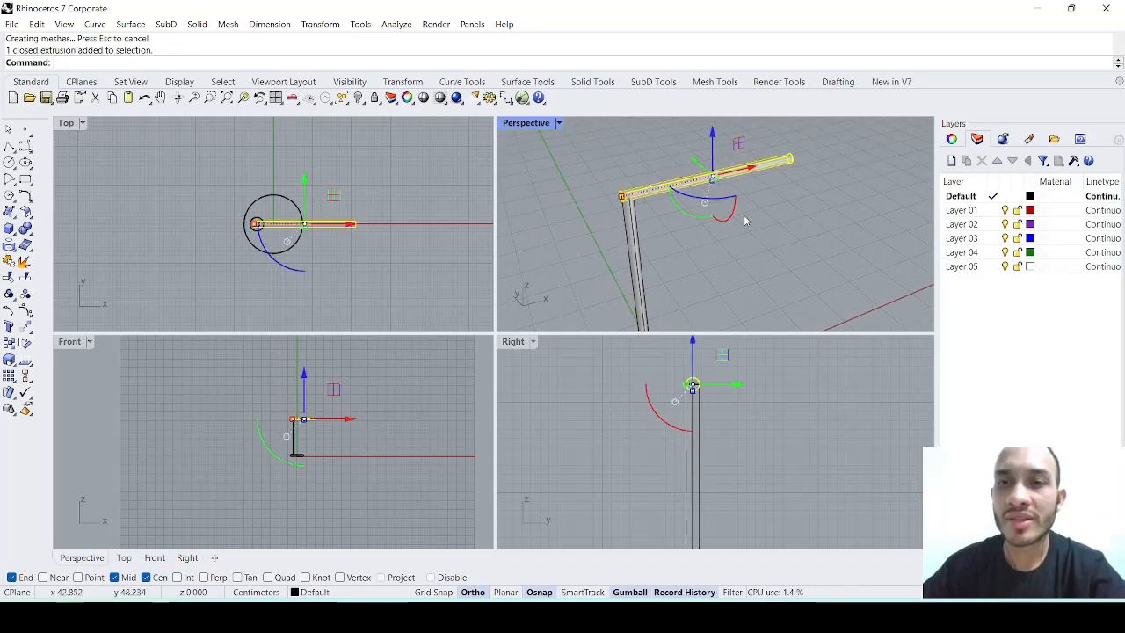
{"action": "right_click_drag", "start_coordinate": [745, 220], "coordinate": [784, 226]}
{"action": "left_click_drag", "start_coordinate": [740, 172], "coordinate": [720, 174]}
{"action": "left_click", "coordinate": [727, 217]}
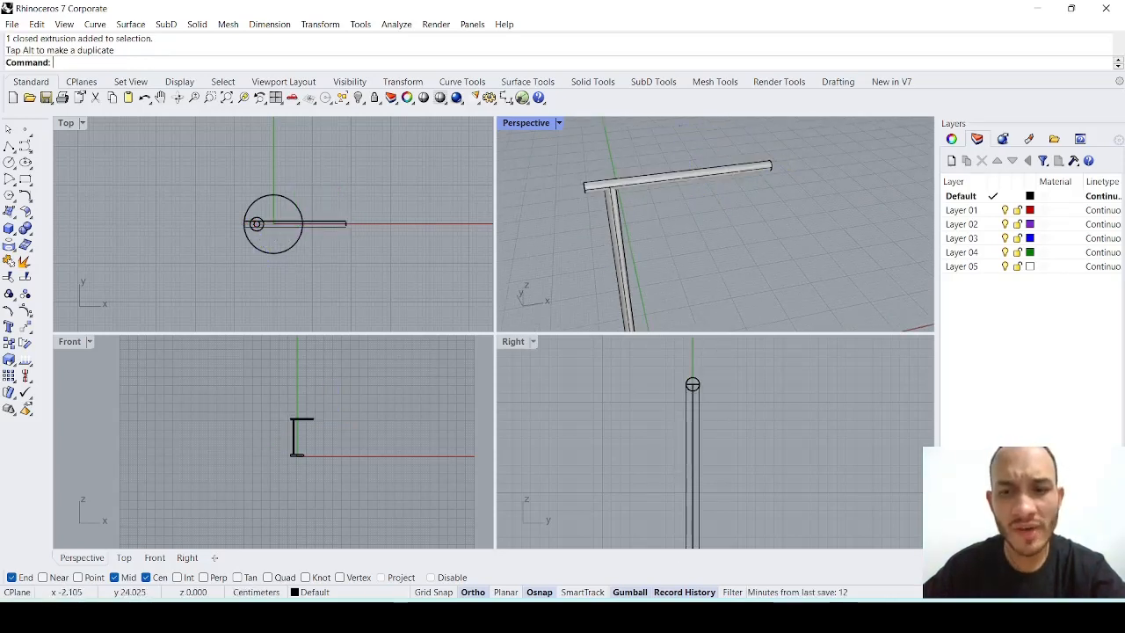
Step: Compare the horizontal rod with the lesson PDF, examine the whole lamp in a maximized Perspective view, and return to the PDF
{"action": "key", "text": "alt+Tab"}
{"action": "key", "text": "alt+Tab"}
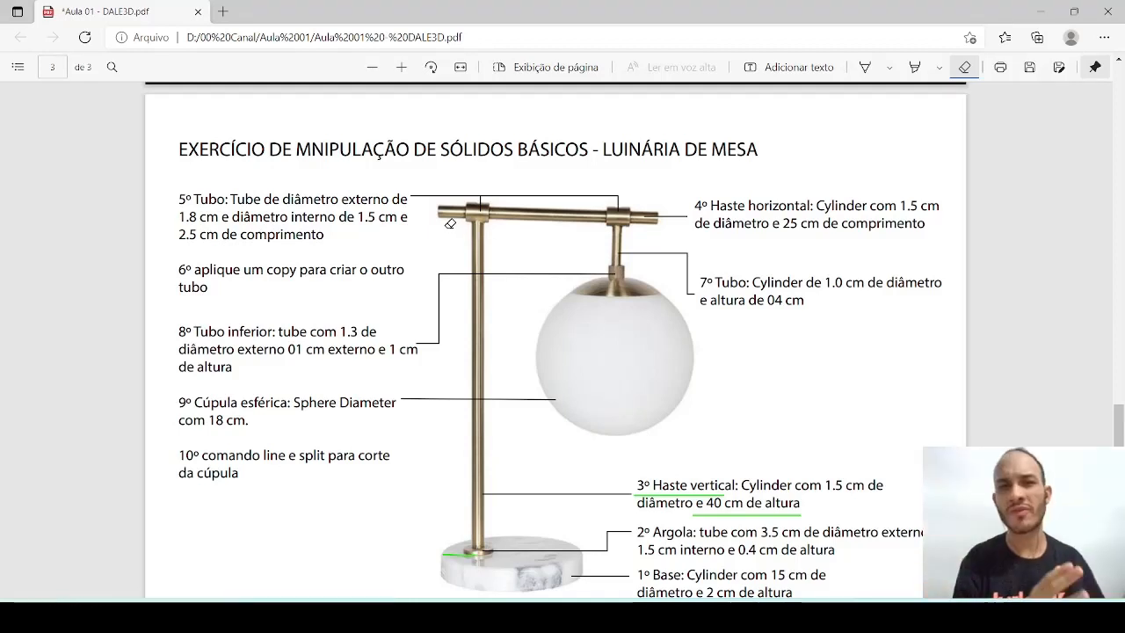
{"action": "key", "text": "alt+Tab"}
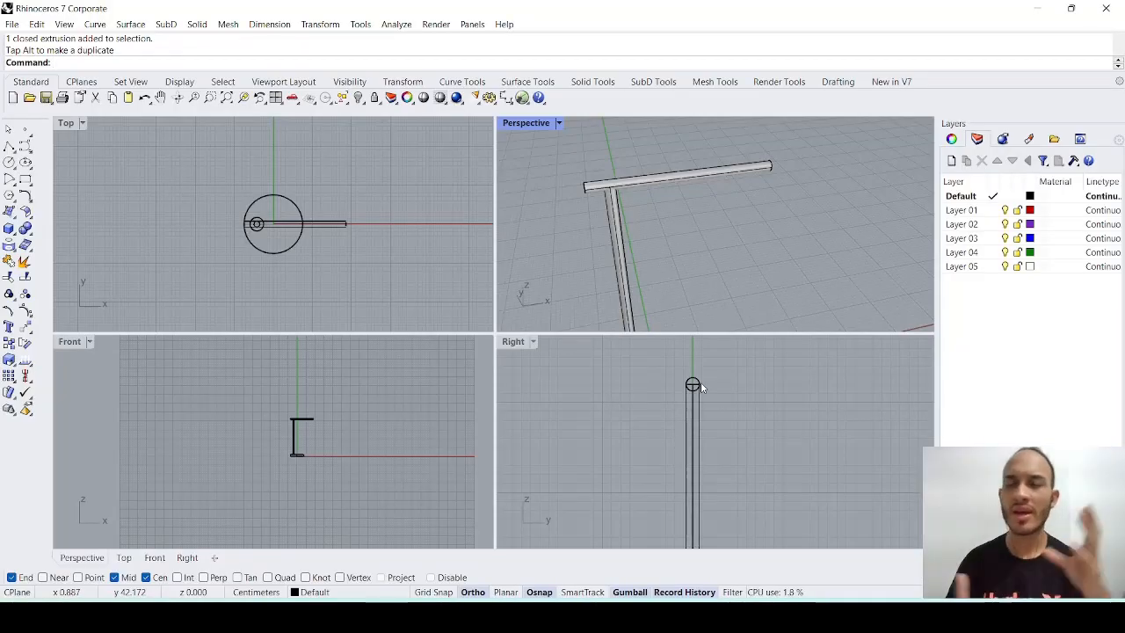
{"action": "double_click", "coordinate": [528, 123]}
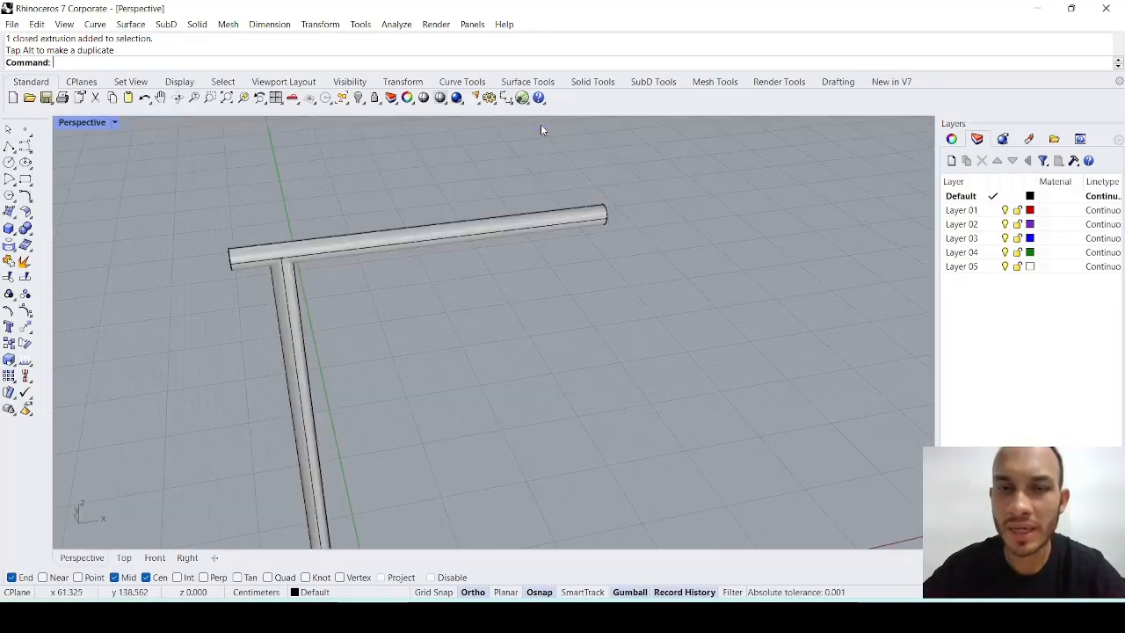
{"action": "scroll", "coordinate": [594, 257], "scroll_direction": "down", "scroll_amount": 3}
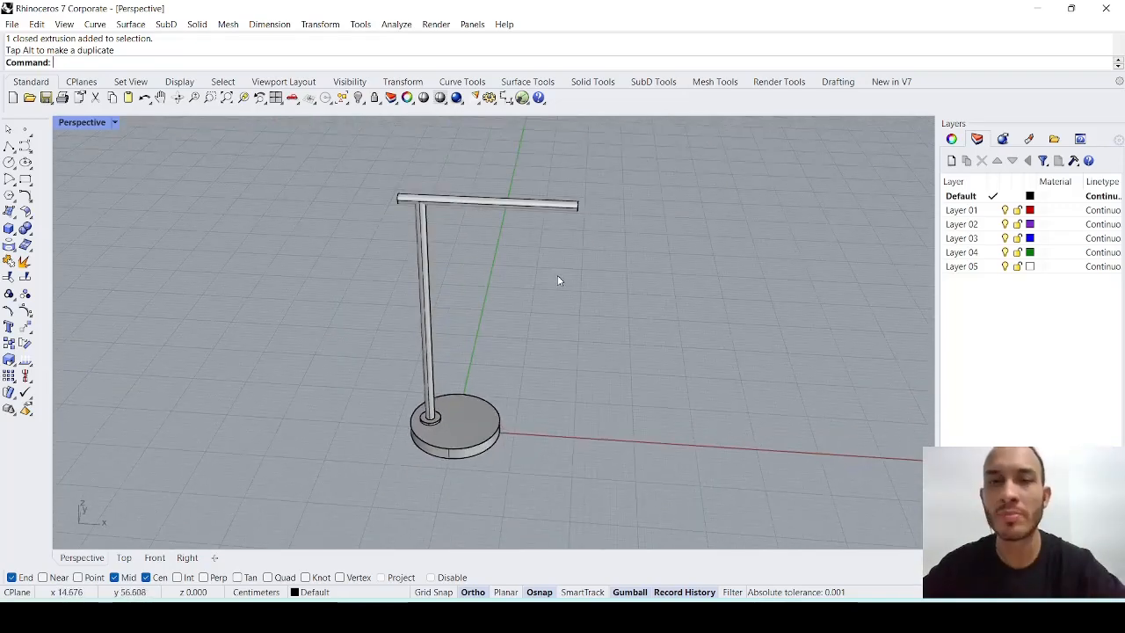
{"action": "right_click_drag", "start_coordinate": [557, 275], "coordinate": [484, 266]}
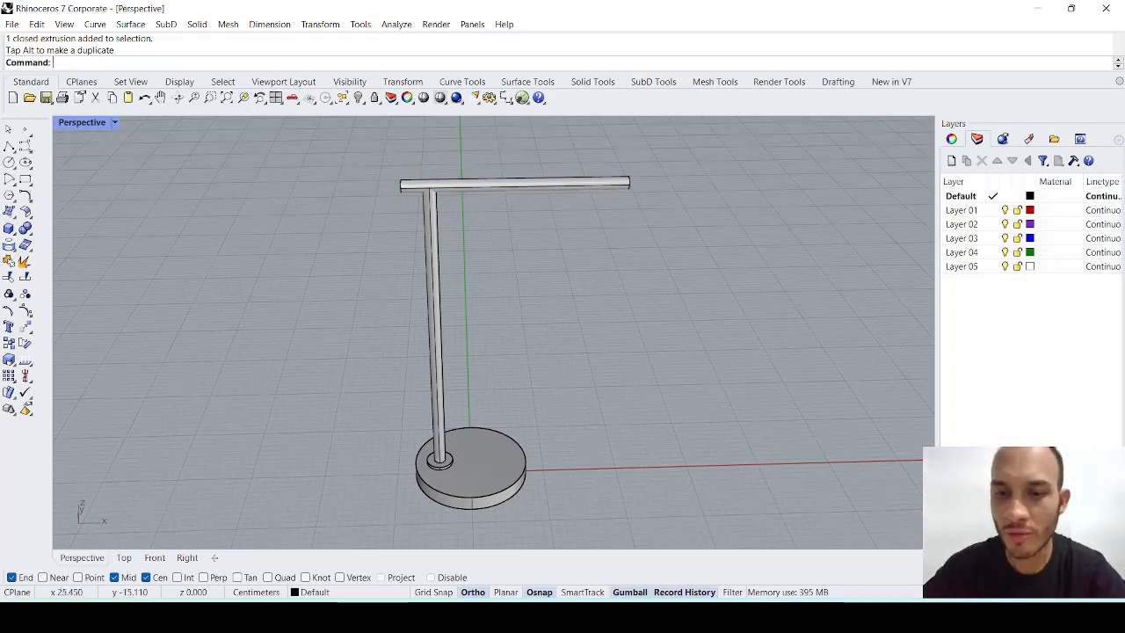
{"action": "key", "text": "alt+Tab"}
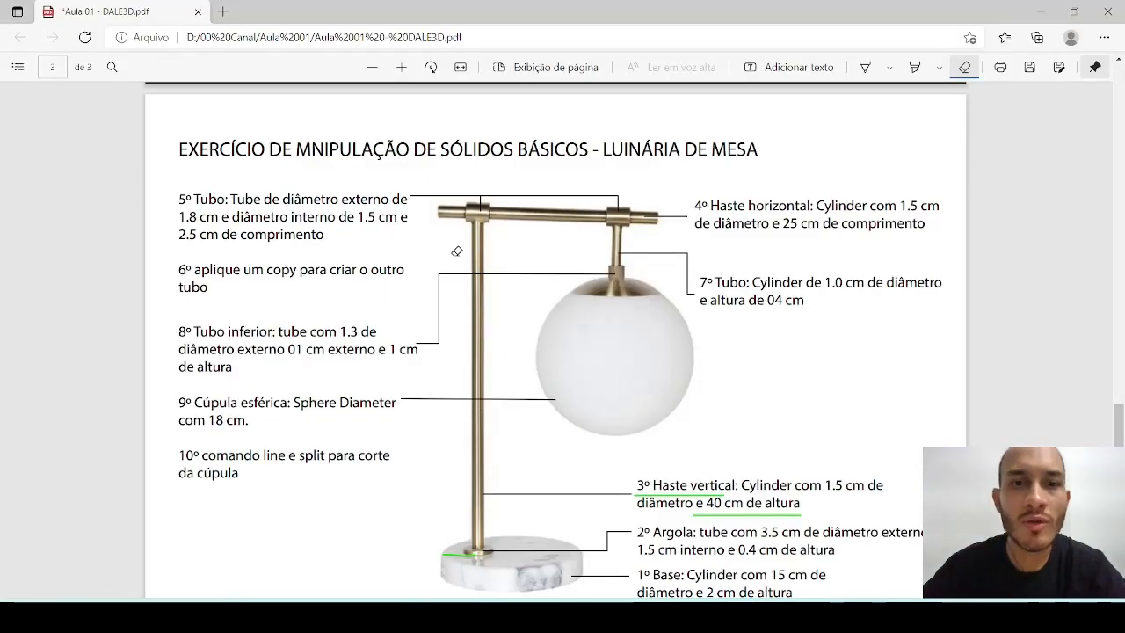
Step: Mark the first tube's position and its step 5 diameters in the lesson PDF while reading them, and erase the marks
{"action": "left_click", "coordinate": [863, 69]}
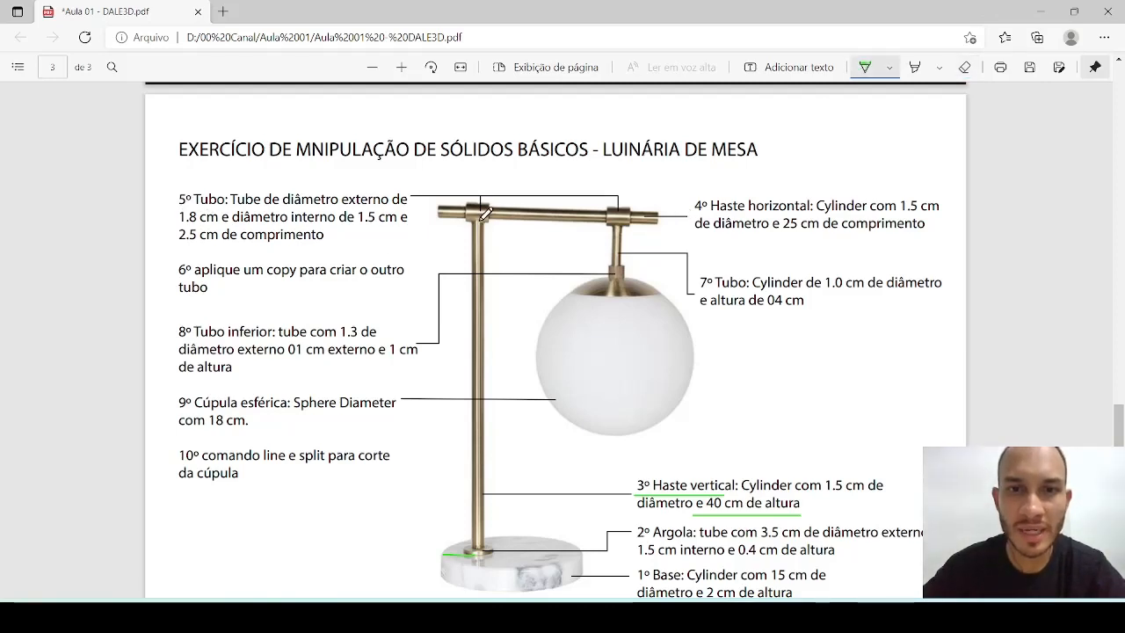
{"action": "mouse_move", "coordinate": [459, 209]}
{"action": "left_mouse_down"}
{"action": "mouse_move", "coordinate": [462, 192]}
{"action": "mouse_move", "coordinate": [465, 233]}
{"action": "left_mouse_up"}
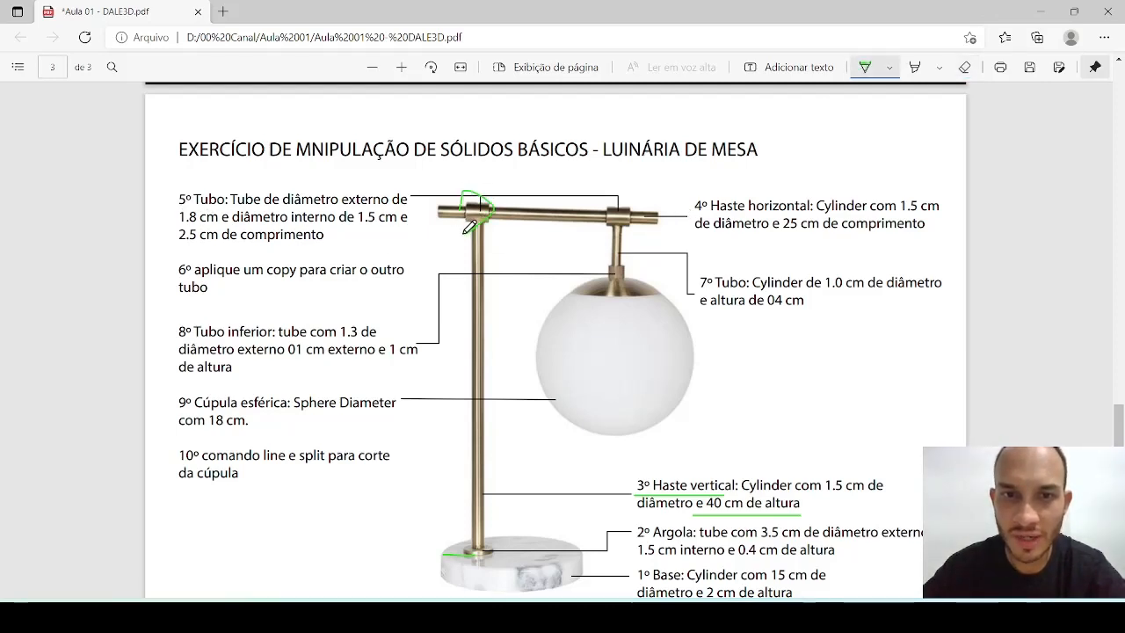
{"action": "left_click", "coordinate": [964, 68]}
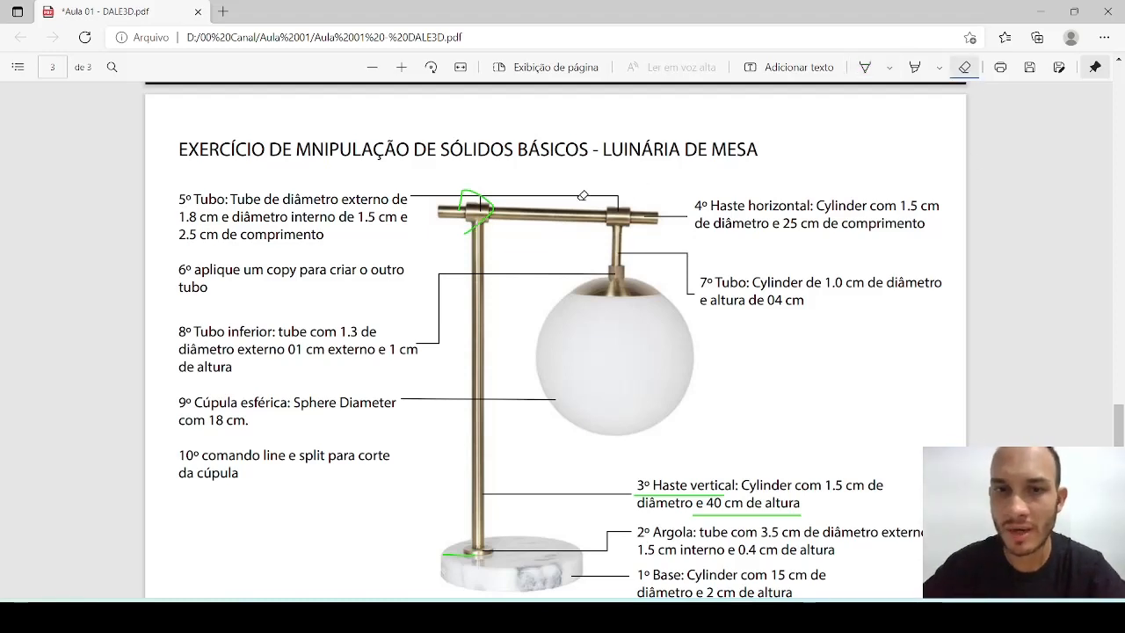
{"action": "left_click", "coordinate": [482, 214]}
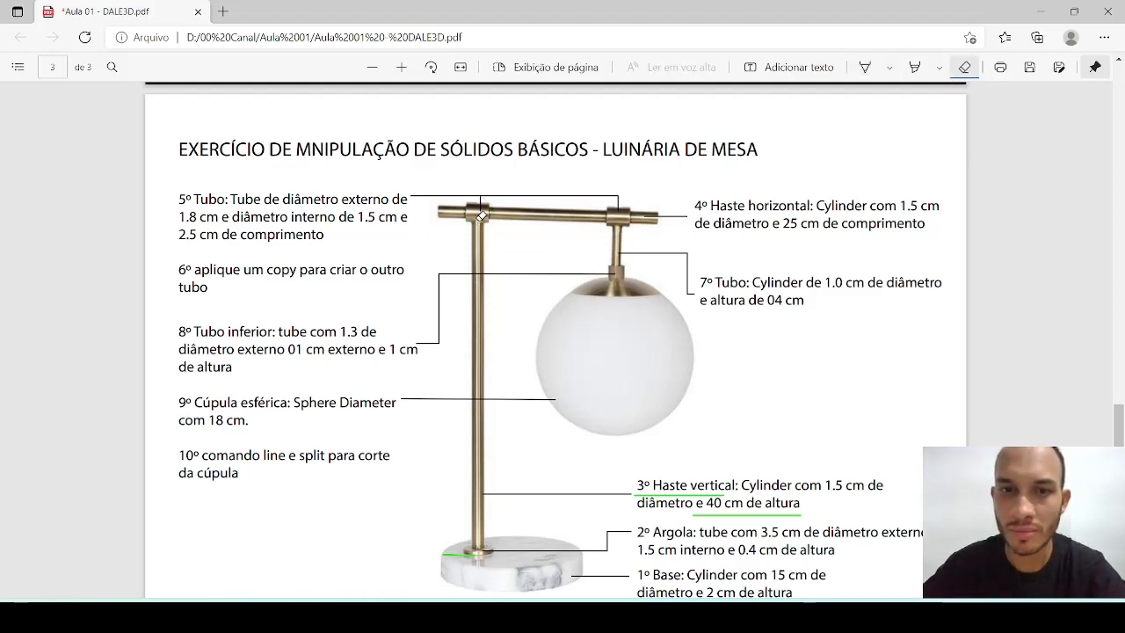
{"action": "left_click", "coordinate": [864, 68]}
{"action": "left_click_drag", "start_coordinate": [316, 214], "coordinate": [384, 213]}
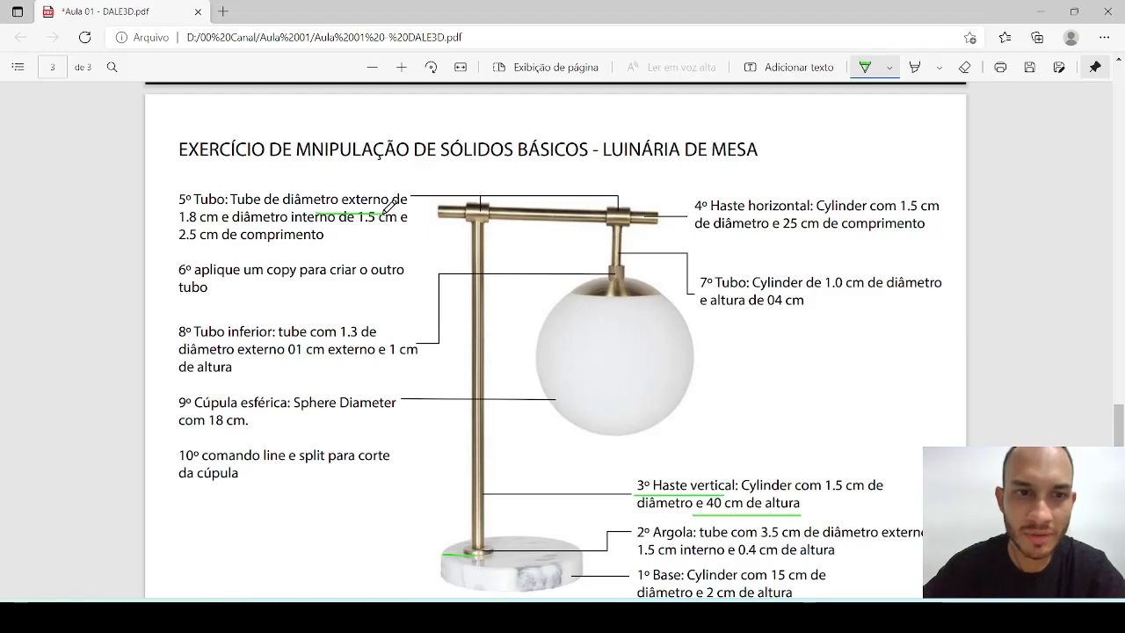
{"action": "left_click_drag", "start_coordinate": [181, 223], "coordinate": [218, 223]}
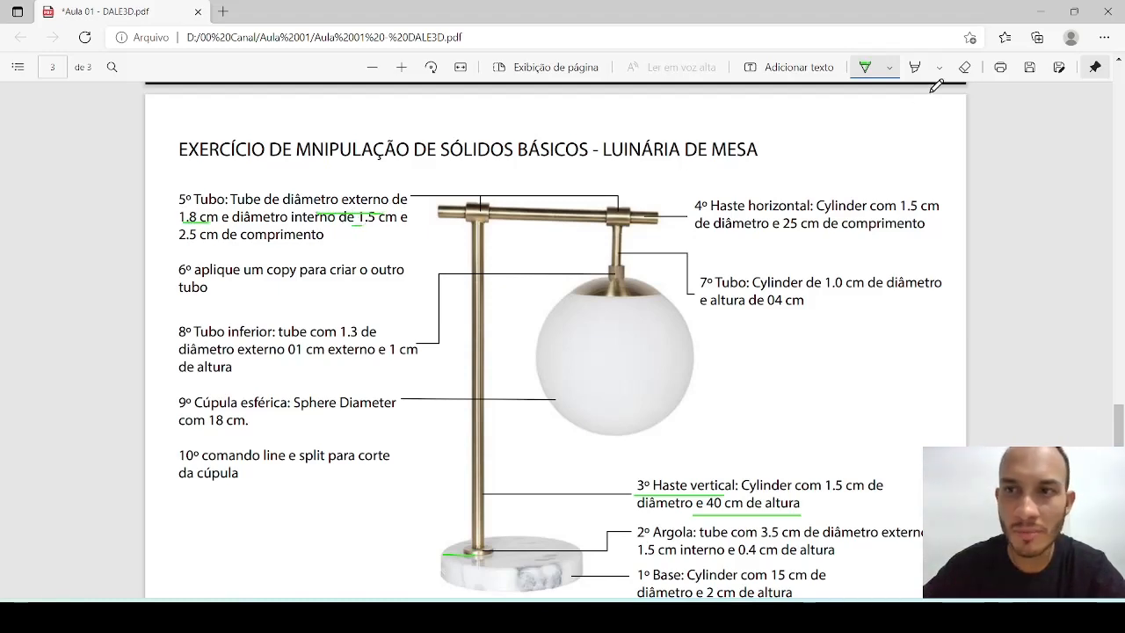
{"action": "left_click", "coordinate": [965, 68]}
{"action": "left_click", "coordinate": [350, 215]}
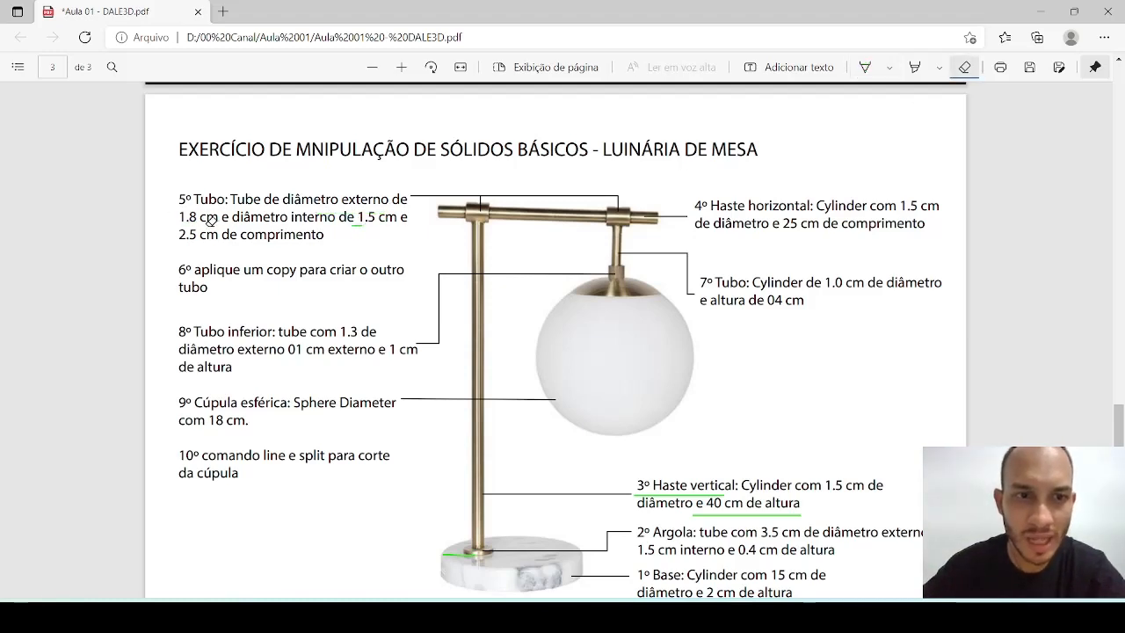
Step: Switch to Rhino and start a Tube with its base centred on the overhanging end of the horizontal rod
{"action": "key", "text": "alt+Tab"}
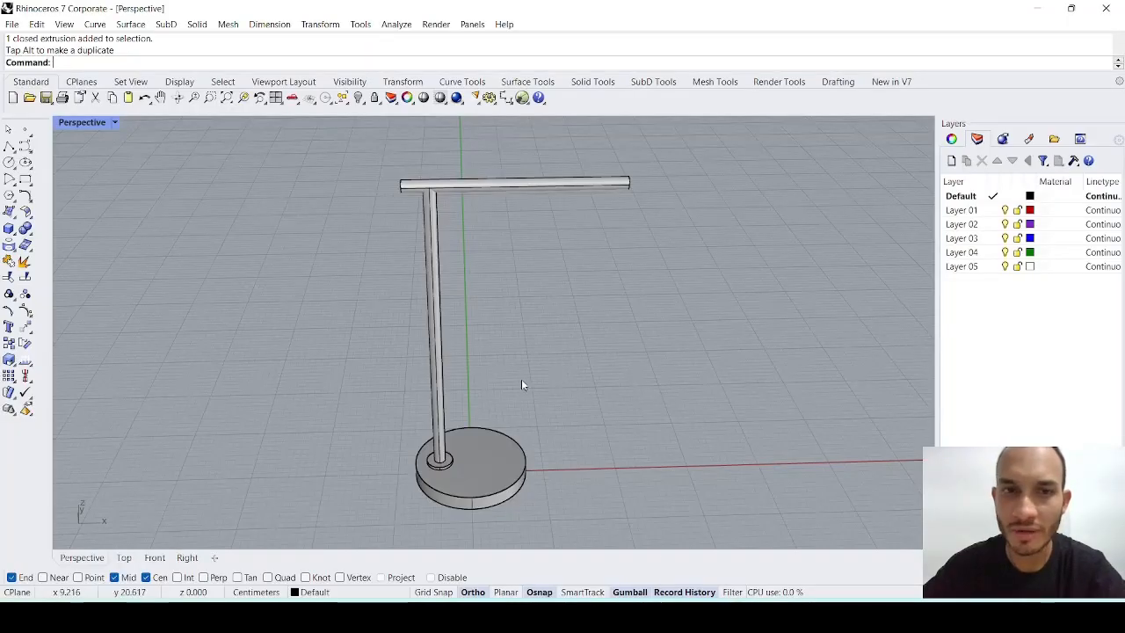
{"action": "right_click_drag", "start_coordinate": [521, 379], "coordinate": [620, 357]}
{"action": "scroll", "coordinate": [521, 218], "scroll_direction": "up", "scroll_amount": 5}
{"action": "scroll", "coordinate": [431, 178], "scroll_direction": "up", "scroll_amount": 4}
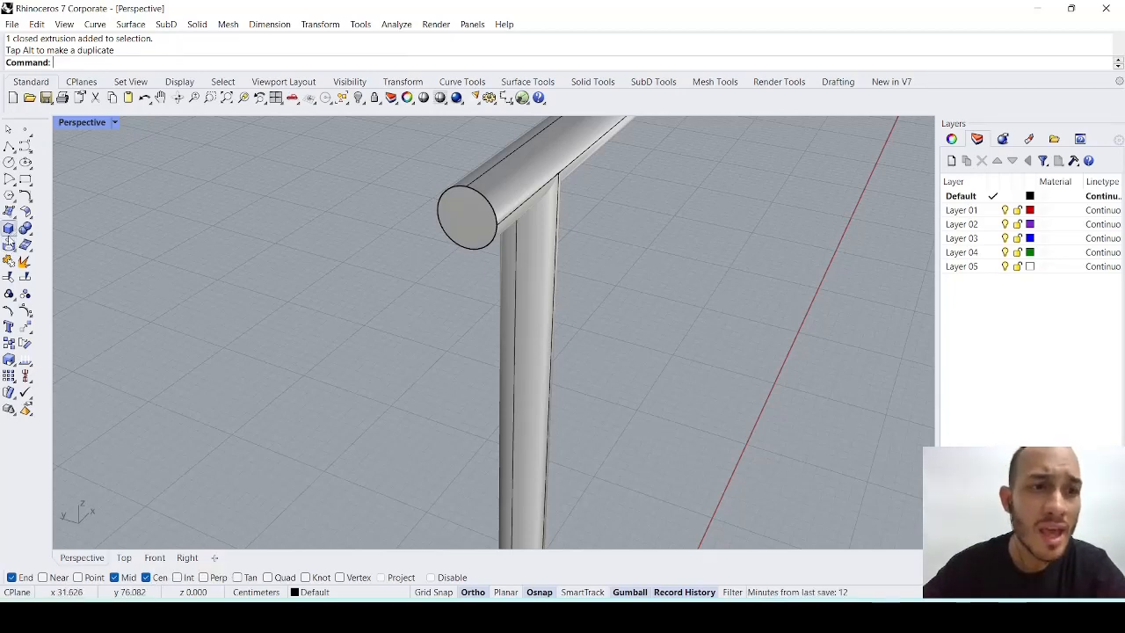
{"action": "left_click", "coordinate": [14, 233]}
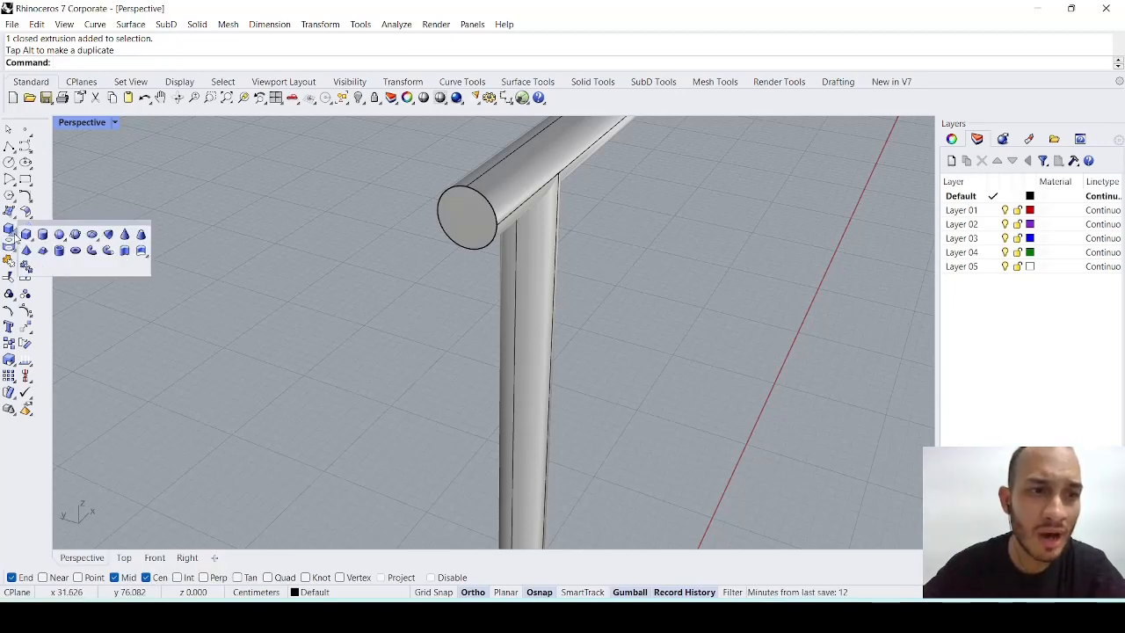
{"action": "left_click", "coordinate": [59, 253]}
{"action": "scroll", "coordinate": [289, 328], "scroll_direction": "down", "scroll_amount": 3}
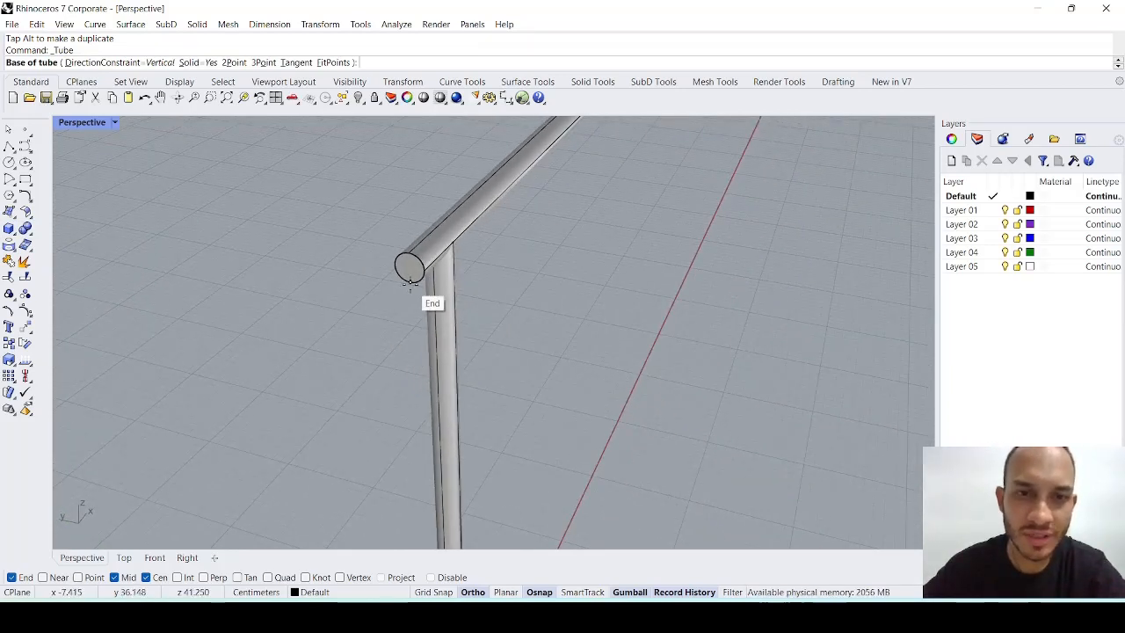
{"action": "left_click", "coordinate": [409, 269]}
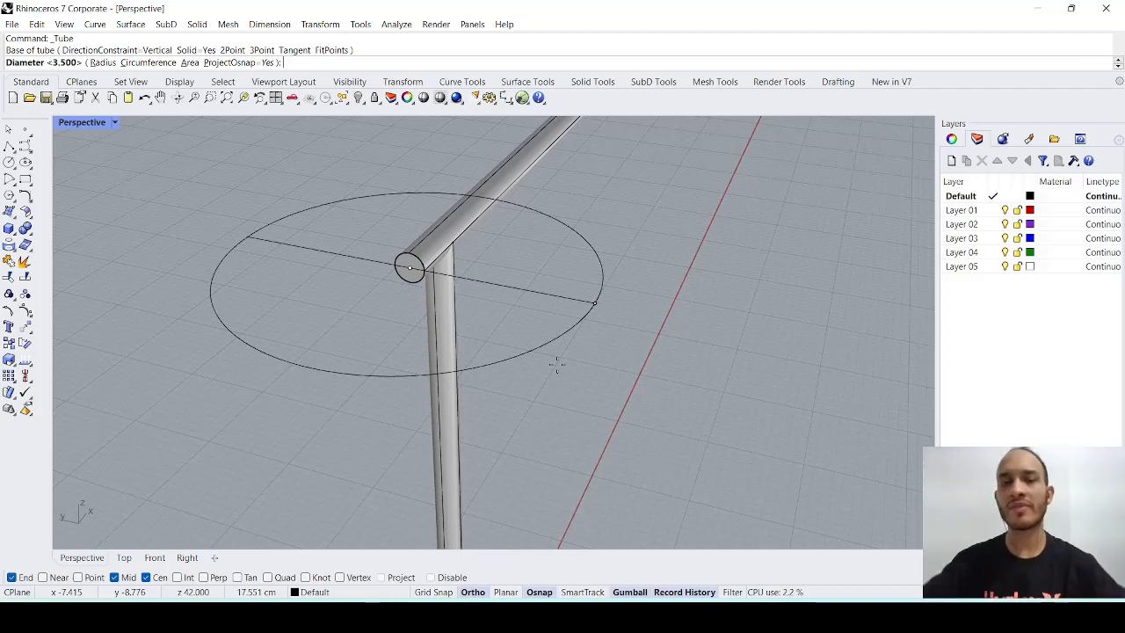
Step: Orient the tube's base in the Right view plane and set its outer diameter to 1.8 cm and inner diameter to 1.5 cm
{"action": "double_click", "coordinate": [88, 122]}
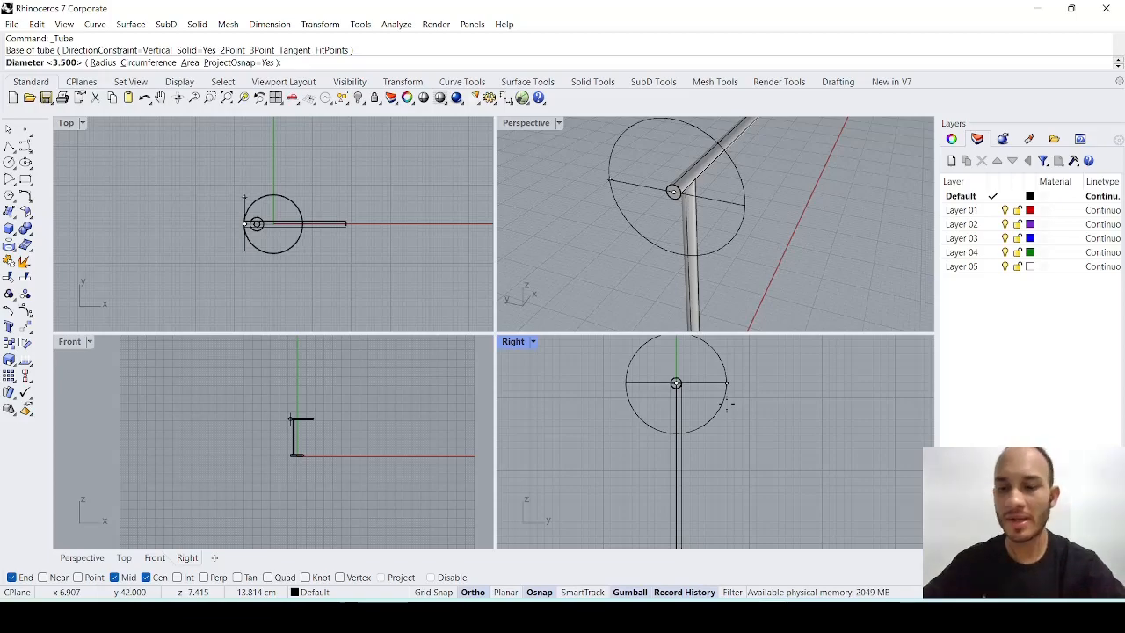
{"action": "key", "text": "alt+Tab"}
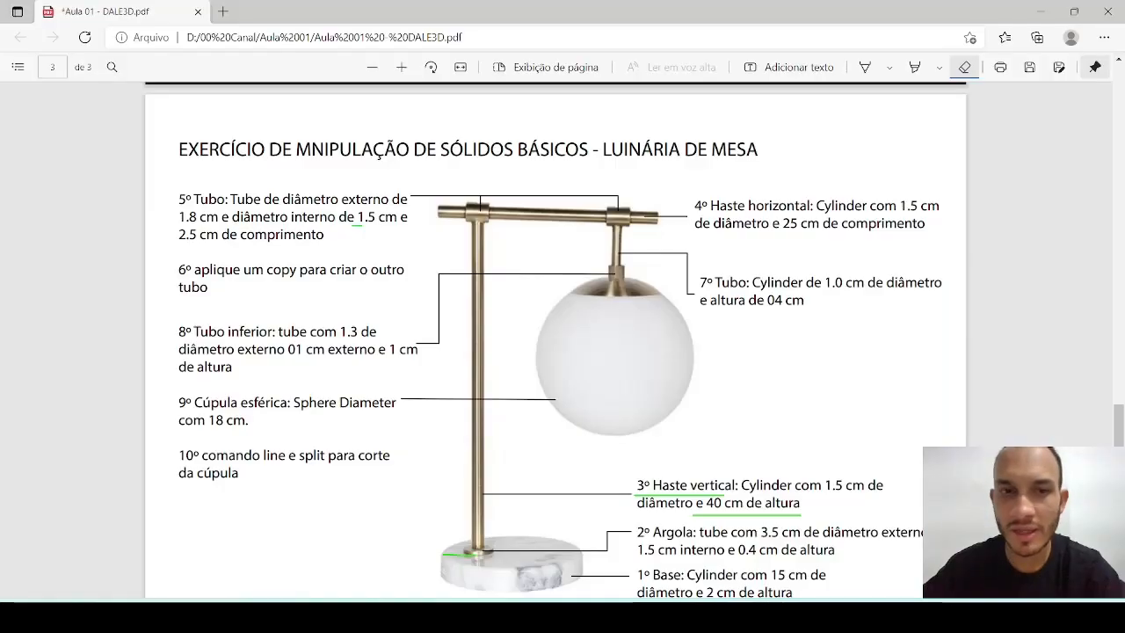
{"action": "key", "text": "alt+Tab"}
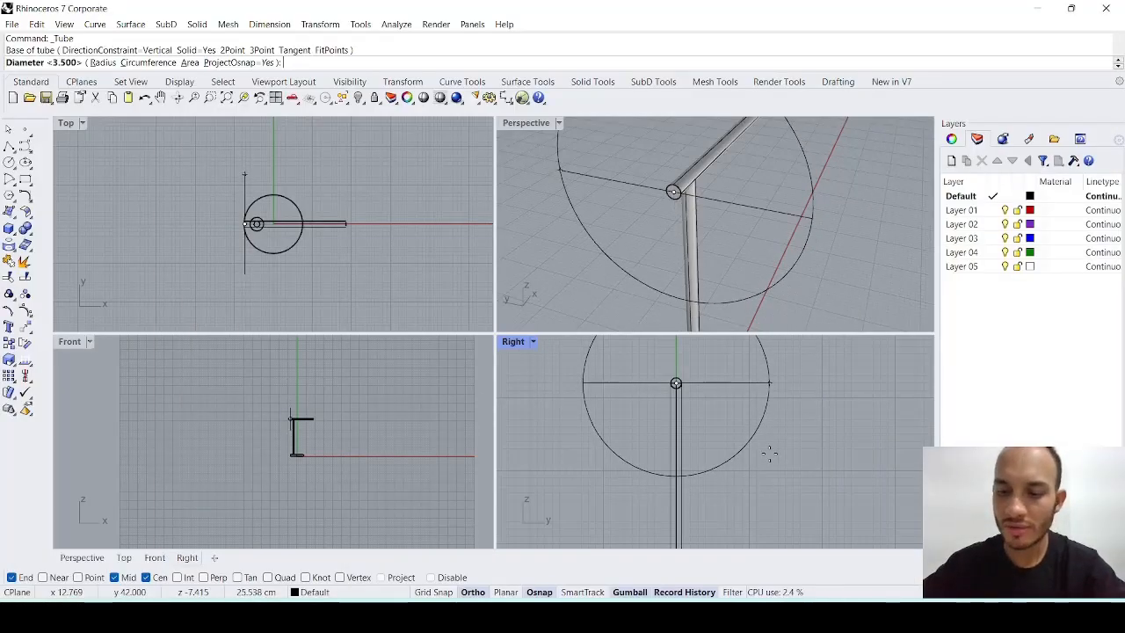
{"action": "type", "text": "1.8"}
{"action": "key", "text": "Return"}
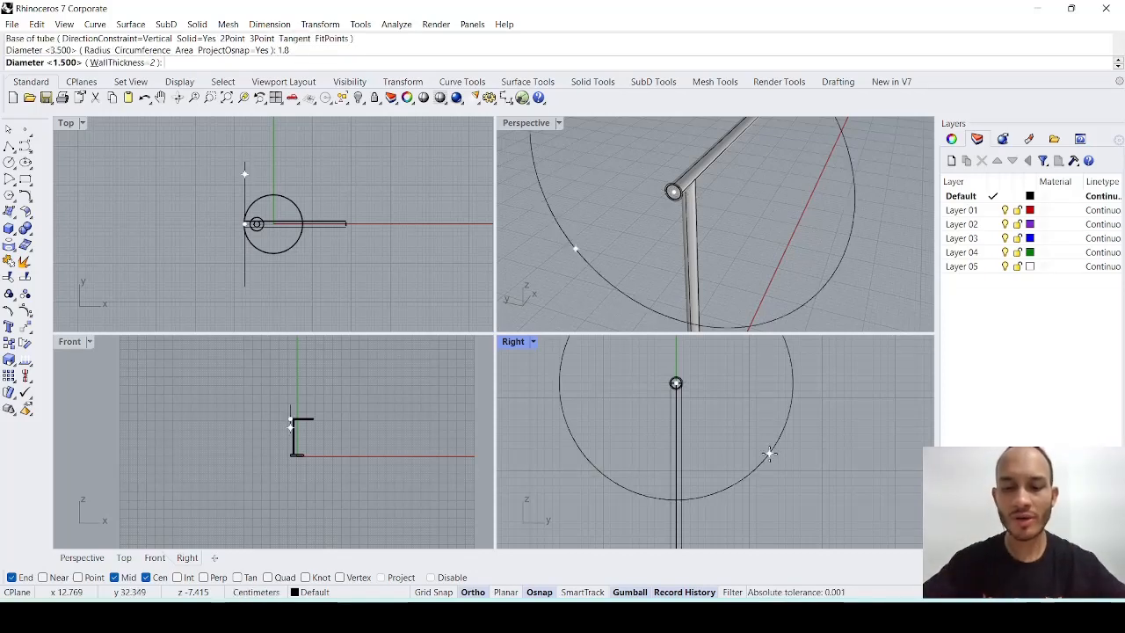
{"action": "type", "text": "1"}
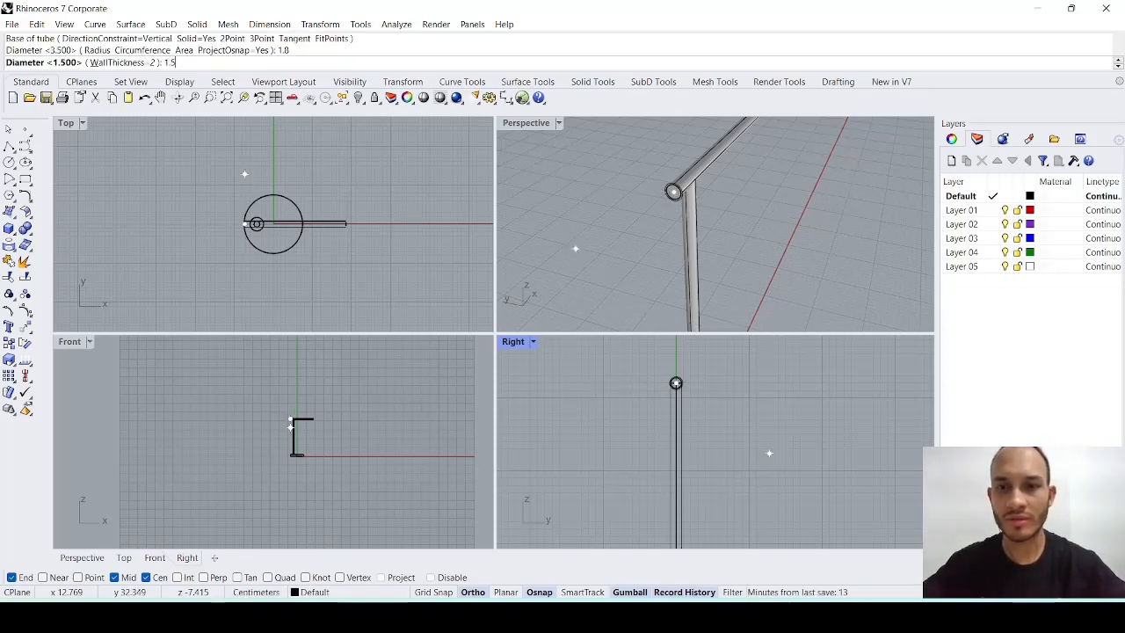
{"action": "type", "text": ".5"}
{"action": "key", "text": "Return"}
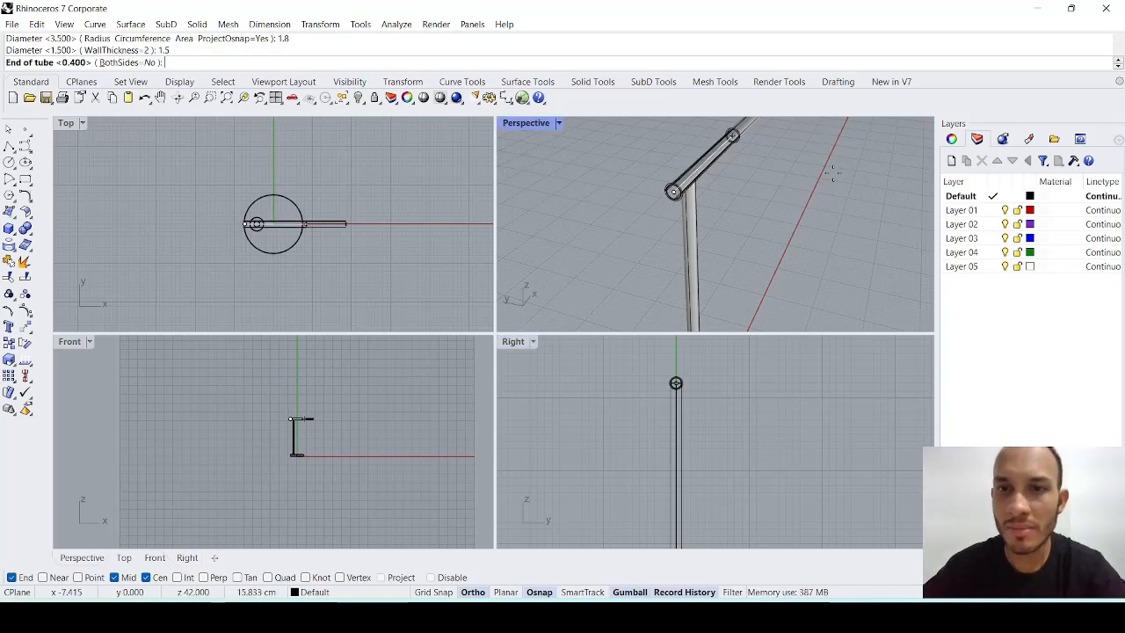
Step: Check the tube's length in the lesson PDF and extend the tube 2.5 cm inward along the horizontal rod
{"action": "key", "text": "alt+Tab"}
{"action": "key", "text": "alt+Tab"}
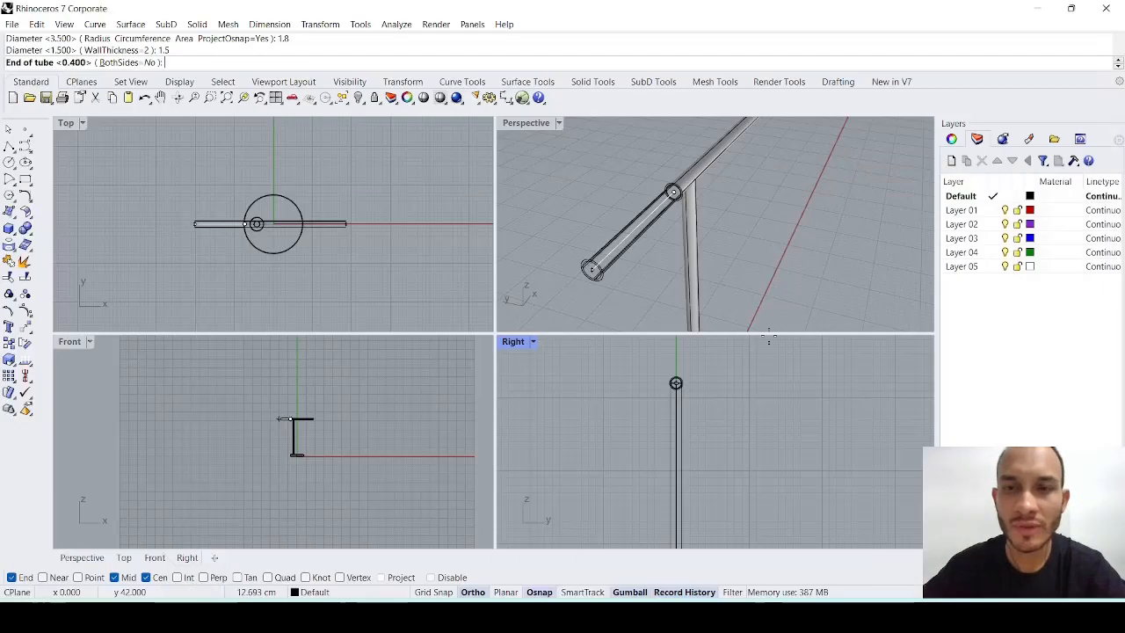
{"action": "type", "text": "2."}
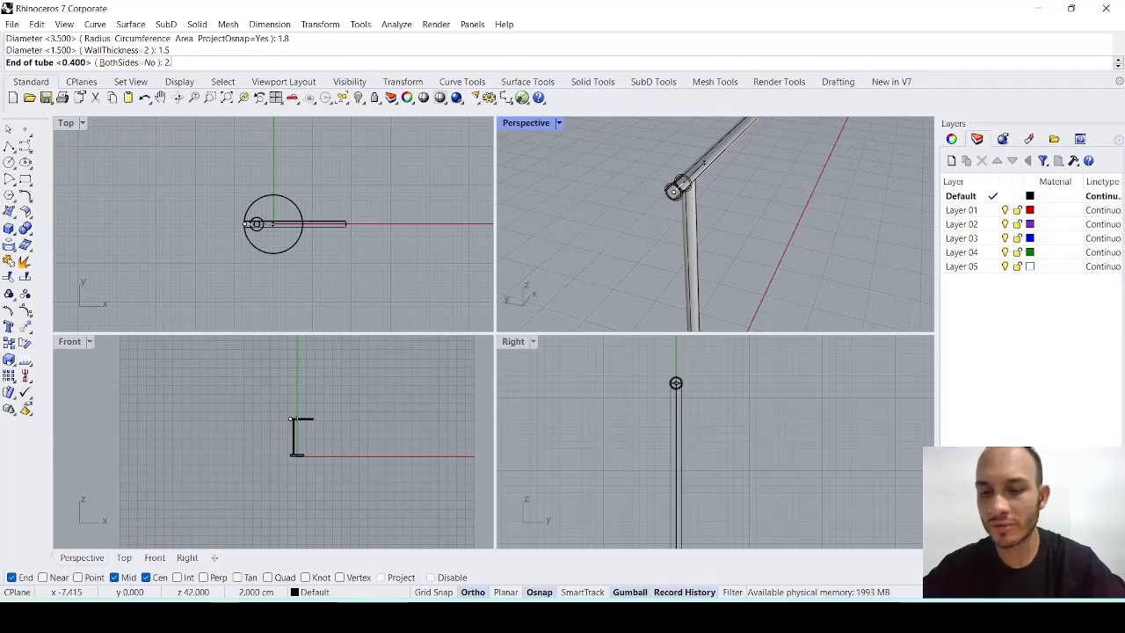
{"action": "type", "text": "5"}
{"action": "key", "text": "Return"}
Step: Circle the first joint in the lesson PDF, and move the new tube along the X axis onto the joint above the vertical rod
{"action": "right_click_drag", "start_coordinate": [705, 161], "coordinate": [637, 225]}
{"action": "scroll", "coordinate": [638, 226], "scroll_direction": "up", "scroll_amount": 3}
{"action": "left_click", "coordinate": [606, 188]}
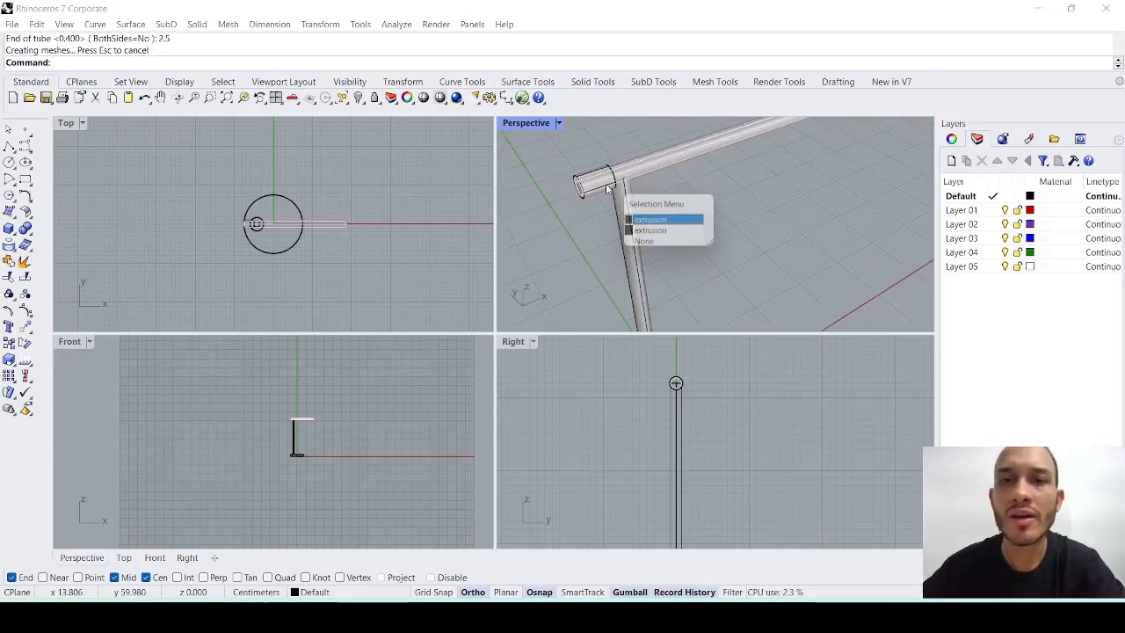
{"action": "left_click", "coordinate": [656, 235]}
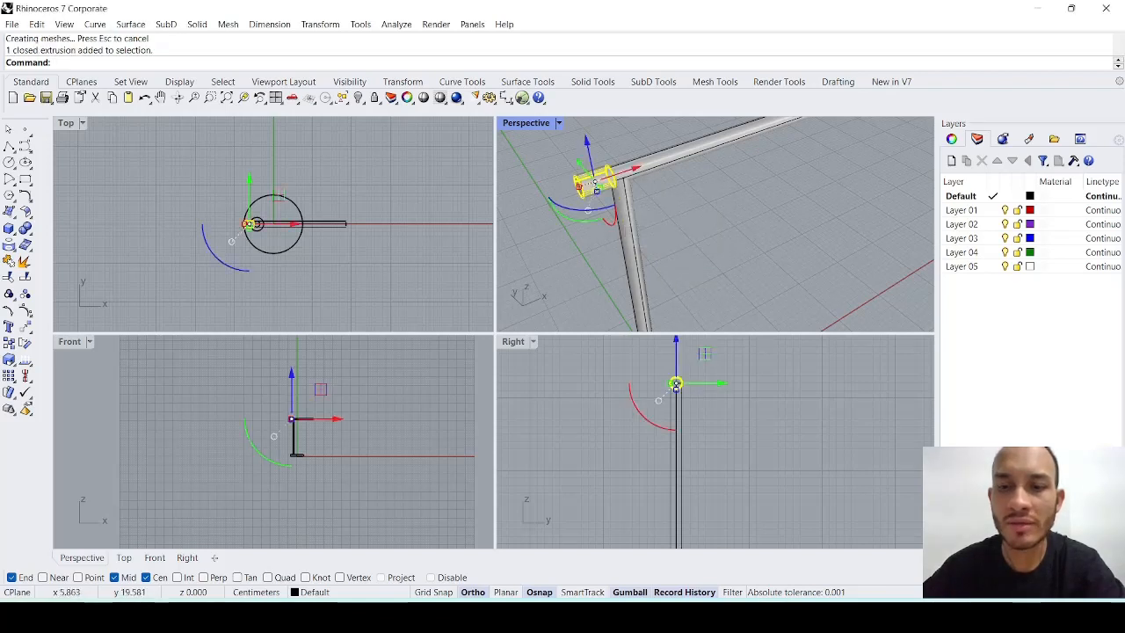
{"action": "key", "text": "alt+Tab"}
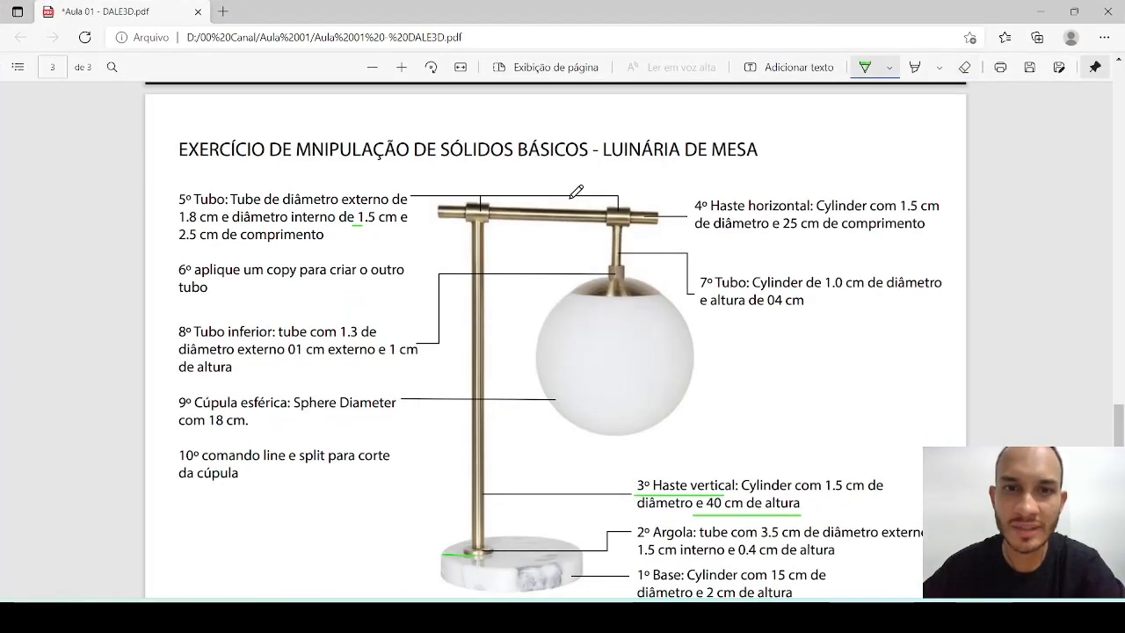
{"action": "mouse_move", "coordinate": [477, 183]}
{"action": "left_mouse_down"}
{"action": "mouse_move", "coordinate": [504, 195]}
{"action": "mouse_move", "coordinate": [497, 179]}
{"action": "left_mouse_up"}
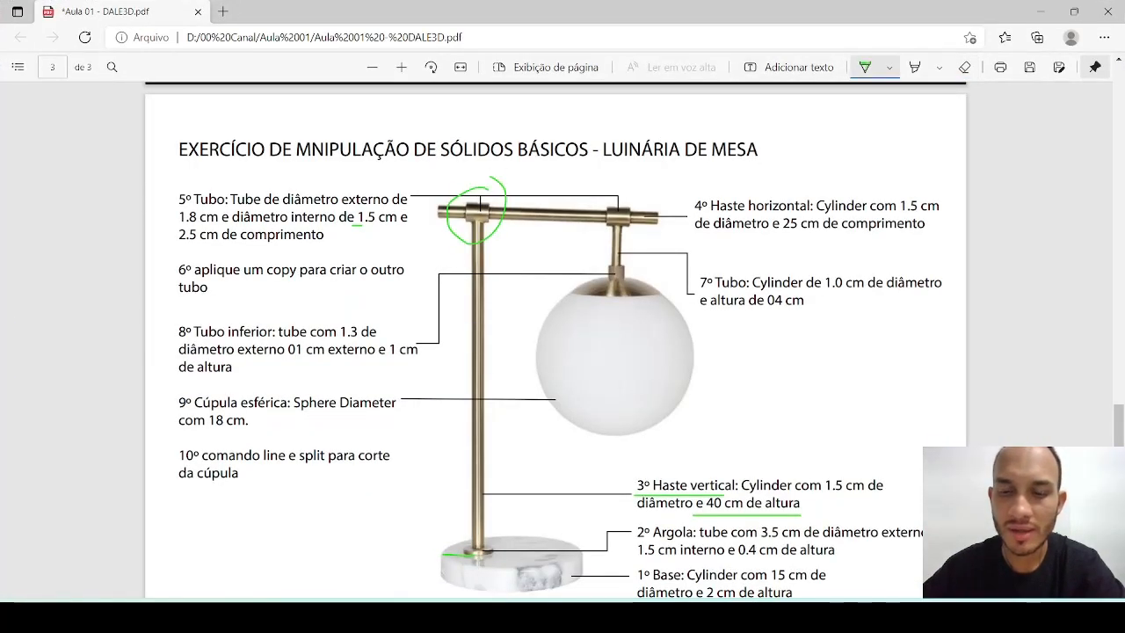
{"action": "key", "text": "alt+Tab"}
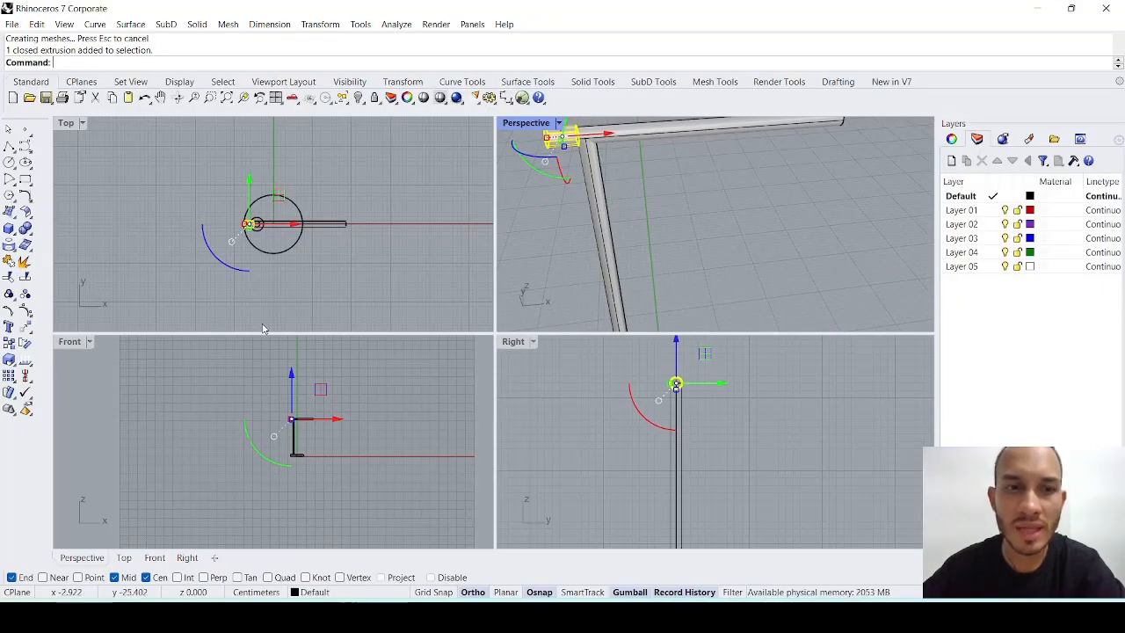
{"action": "scroll", "coordinate": [290, 404], "scroll_direction": "up", "scroll_amount": 5}
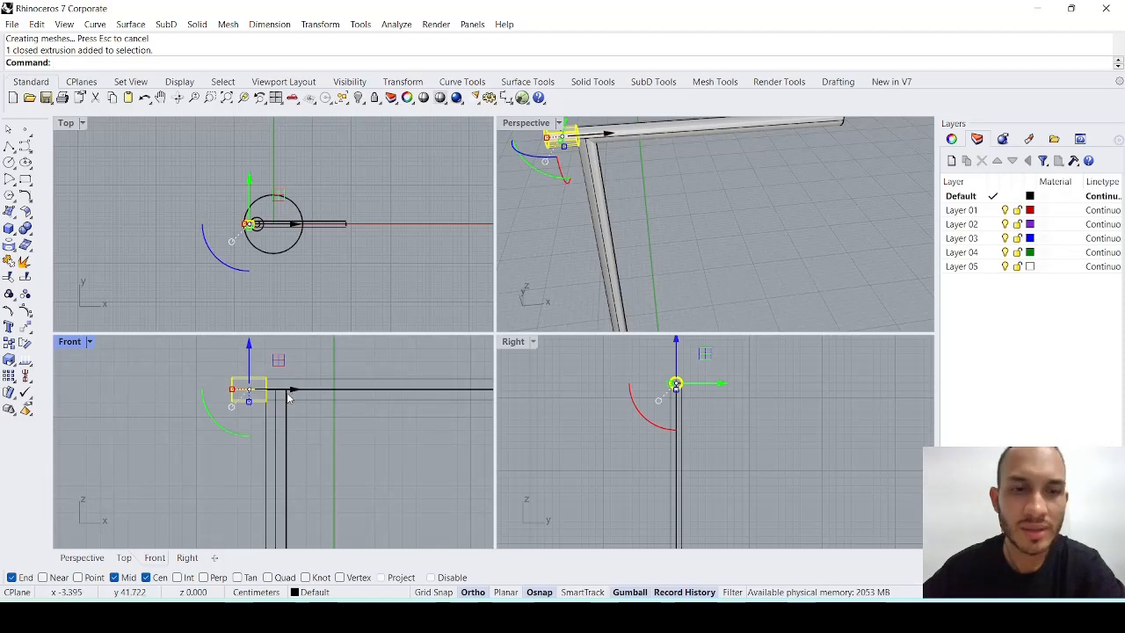
{"action": "left_click_drag", "start_coordinate": [290, 394], "coordinate": [317, 393]}
{"action": "scroll", "coordinate": [627, 261], "scroll_direction": "down", "scroll_amount": 3}
{"action": "key", "text": "Escape"}
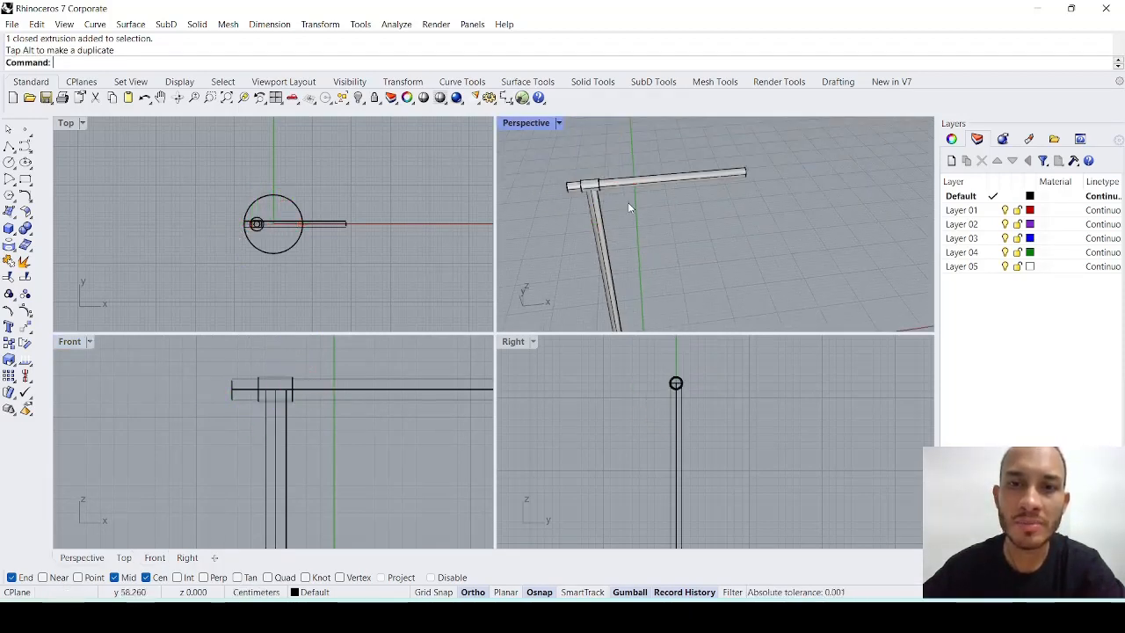
Step: Review the lamp in a maximized Perspective view, and circle the copy instruction and the second tube's position in the lesson PDF
{"action": "scroll", "coordinate": [647, 203], "scroll_direction": "up", "scroll_amount": 2}
{"action": "scroll", "coordinate": [649, 203], "scroll_direction": "down", "scroll_amount": 3}
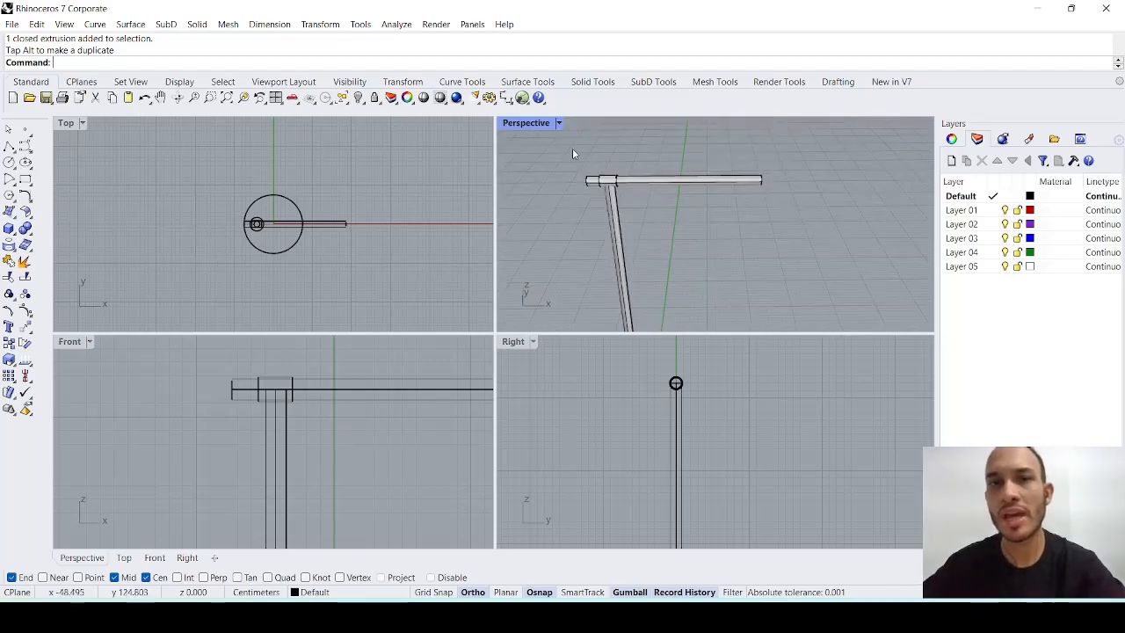
{"action": "double_click", "coordinate": [526, 123]}
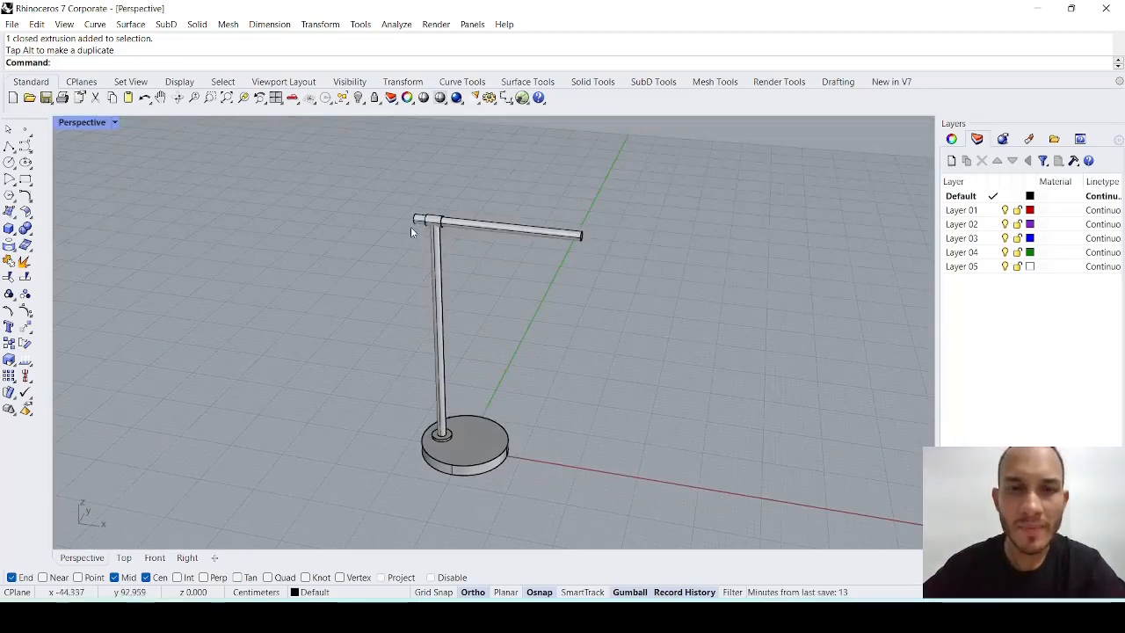
{"action": "scroll", "coordinate": [410, 227], "scroll_direction": "up", "scroll_amount": 1}
{"action": "key", "text": "alt+Tab"}
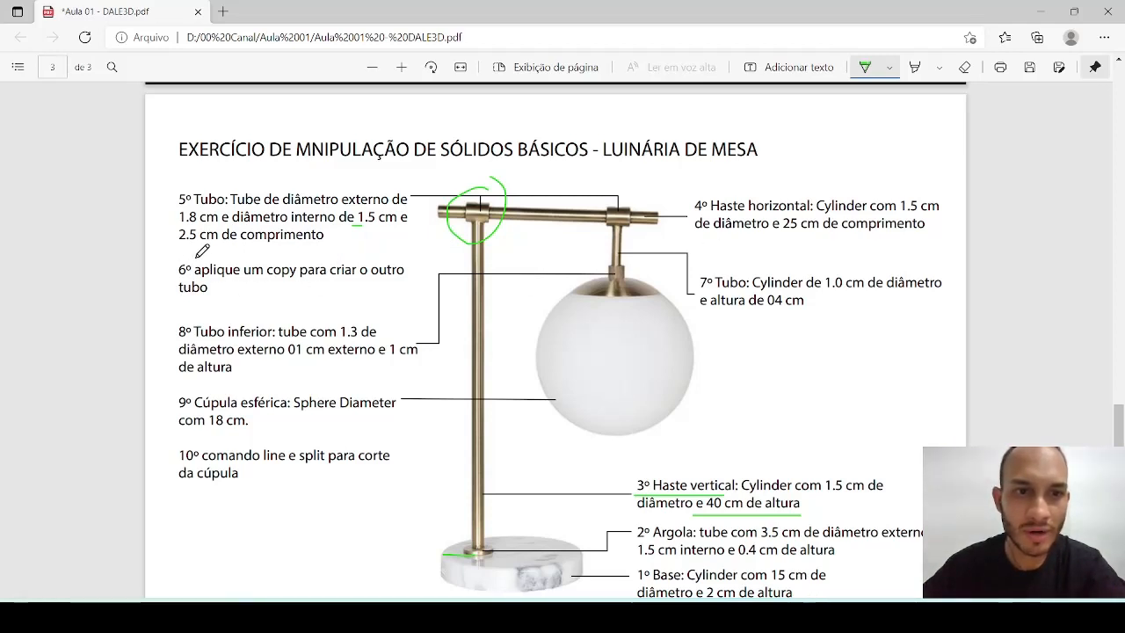
{"action": "mouse_move", "coordinate": [202, 261]}
{"action": "left_mouse_down"}
{"action": "mouse_move", "coordinate": [406, 254]}
{"action": "mouse_move", "coordinate": [414, 274]}
{"action": "mouse_move", "coordinate": [194, 304]}
{"action": "left_mouse_up"}
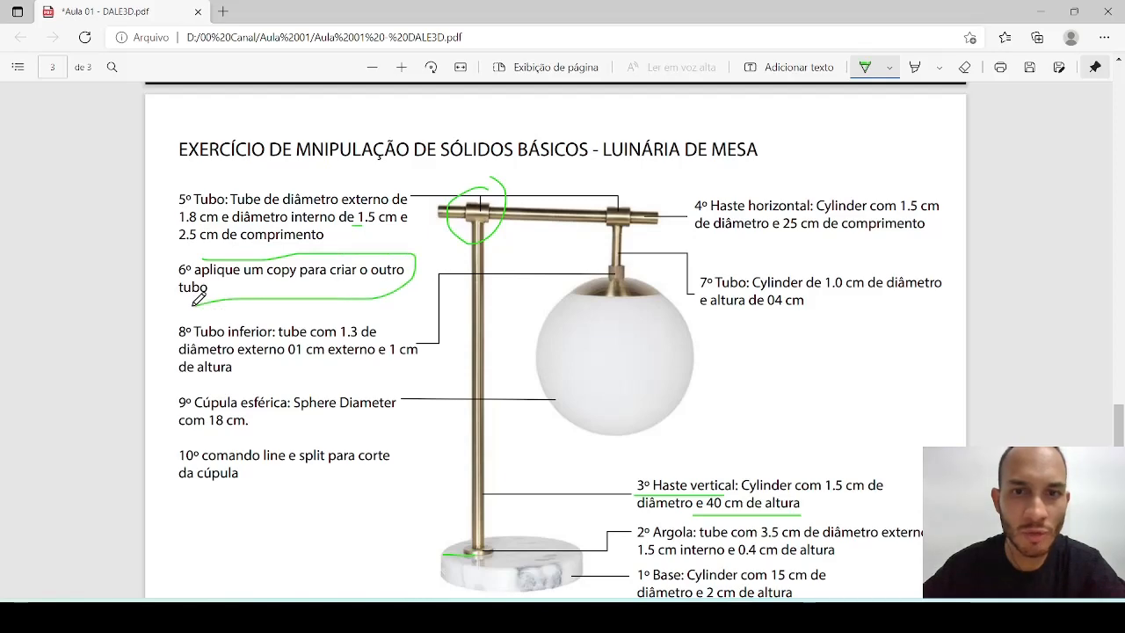
{"action": "mouse_move", "coordinate": [599, 198]}
{"action": "left_mouse_down"}
{"action": "mouse_move", "coordinate": [628, 235]}
{"action": "mouse_move", "coordinate": [632, 195]}
{"action": "left_mouse_up"}
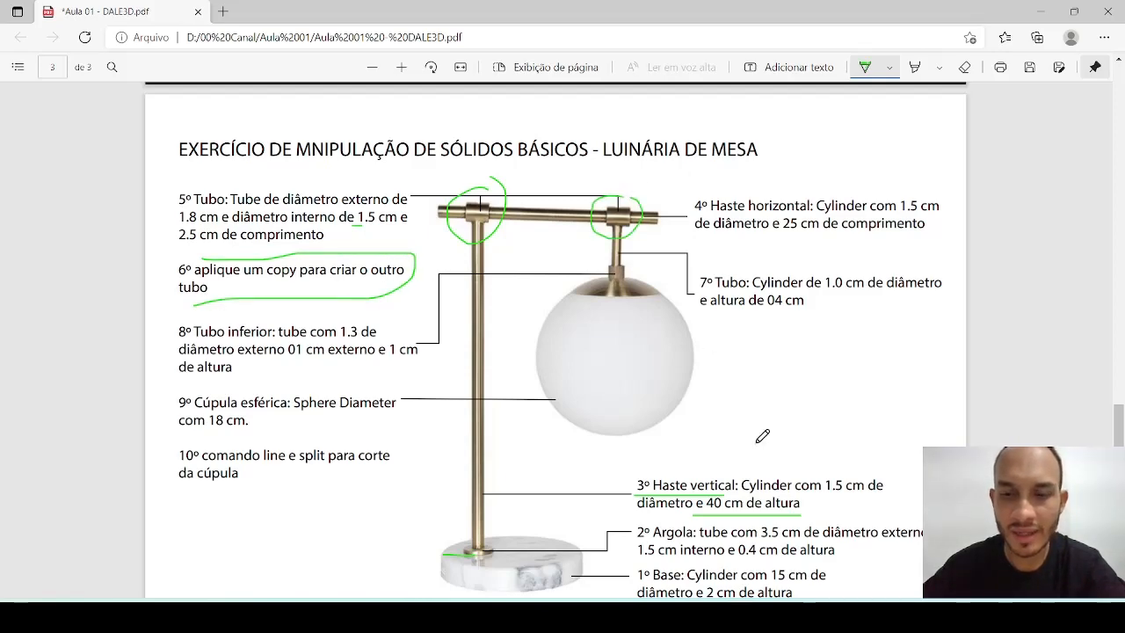
Step: Copy the first joint tube from its inner end to about 18.3 cm along the horizontal rod, near the rod's free end
{"action": "key", "text": "alt+Tab"}
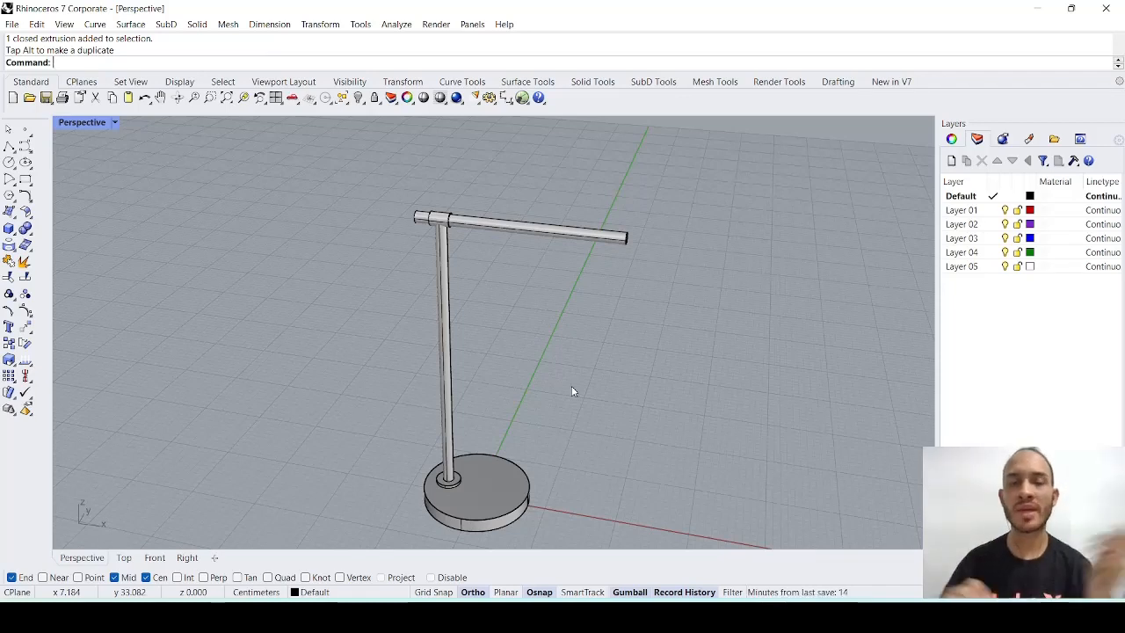
{"action": "scroll", "coordinate": [479, 241], "scroll_direction": "up", "scroll_amount": 3}
{"action": "left_click", "coordinate": [420, 204]}
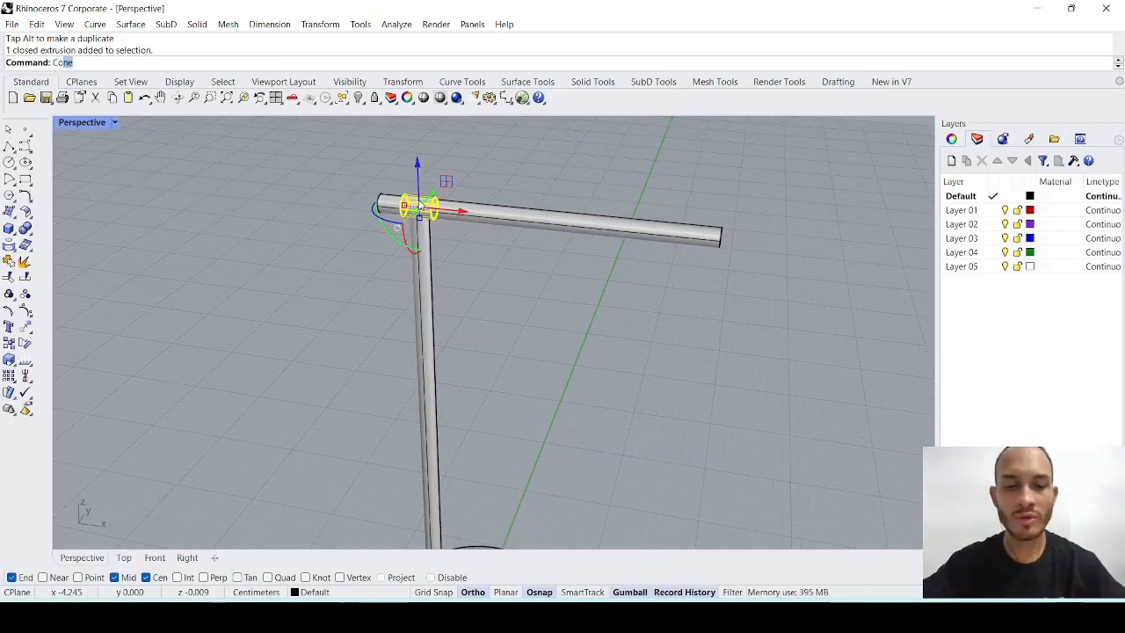
{"action": "key", "text": "Return"}
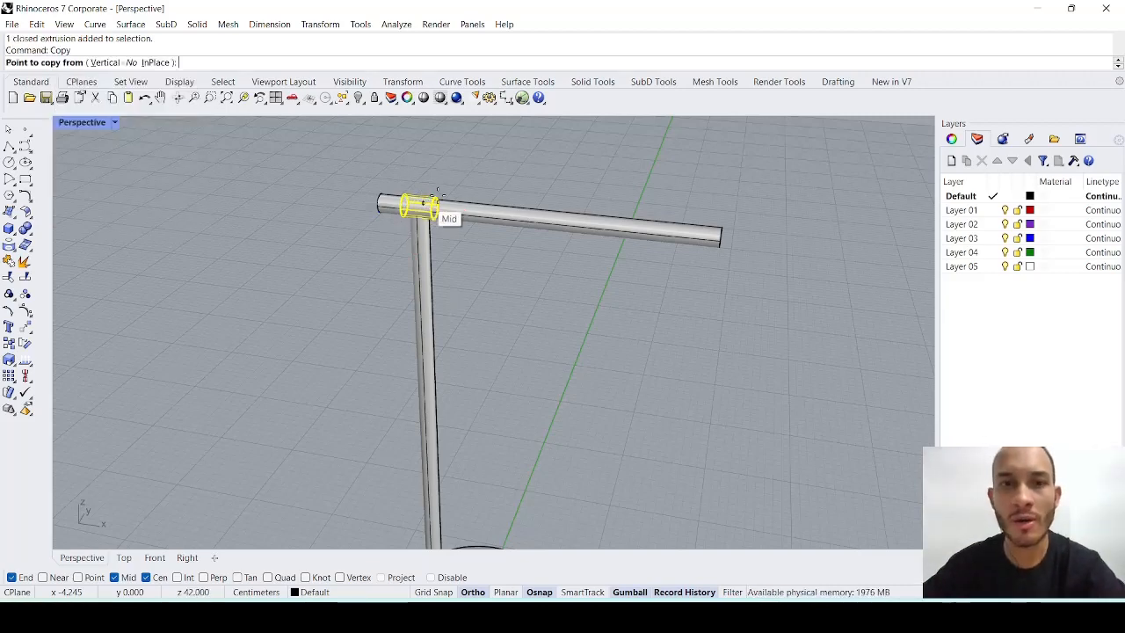
{"action": "scroll", "coordinate": [444, 192], "scroll_direction": "up", "scroll_amount": 3}
{"action": "scroll", "coordinate": [445, 192], "scroll_direction": "up", "scroll_amount": 2}
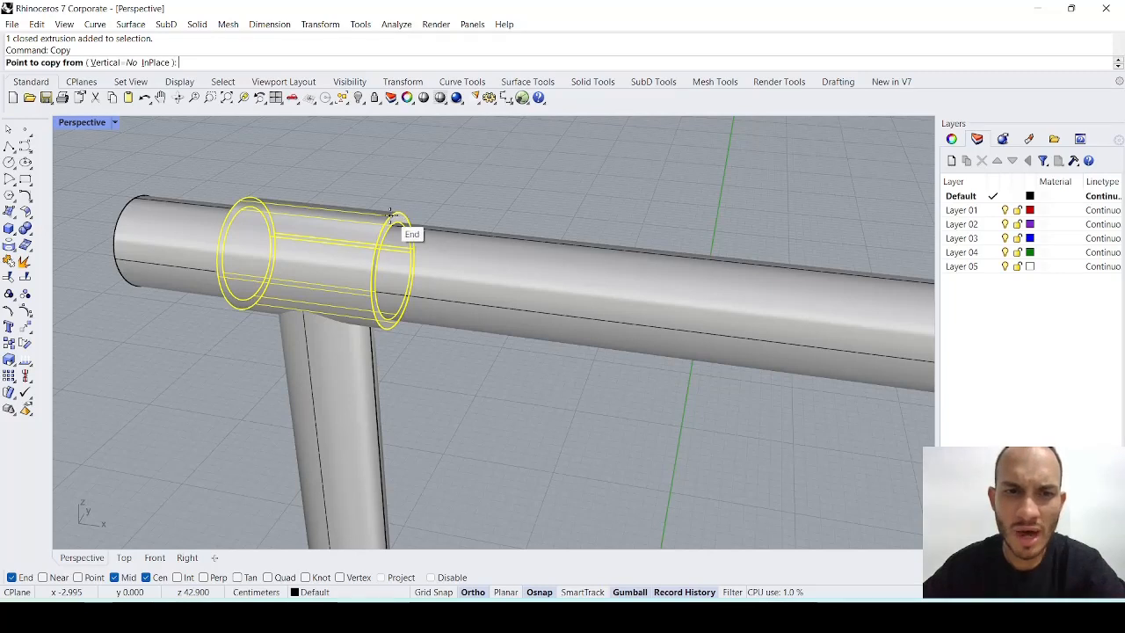
{"action": "left_click", "coordinate": [392, 215]}
{"action": "scroll", "coordinate": [392, 214], "scroll_direction": "down", "scroll_amount": 5}
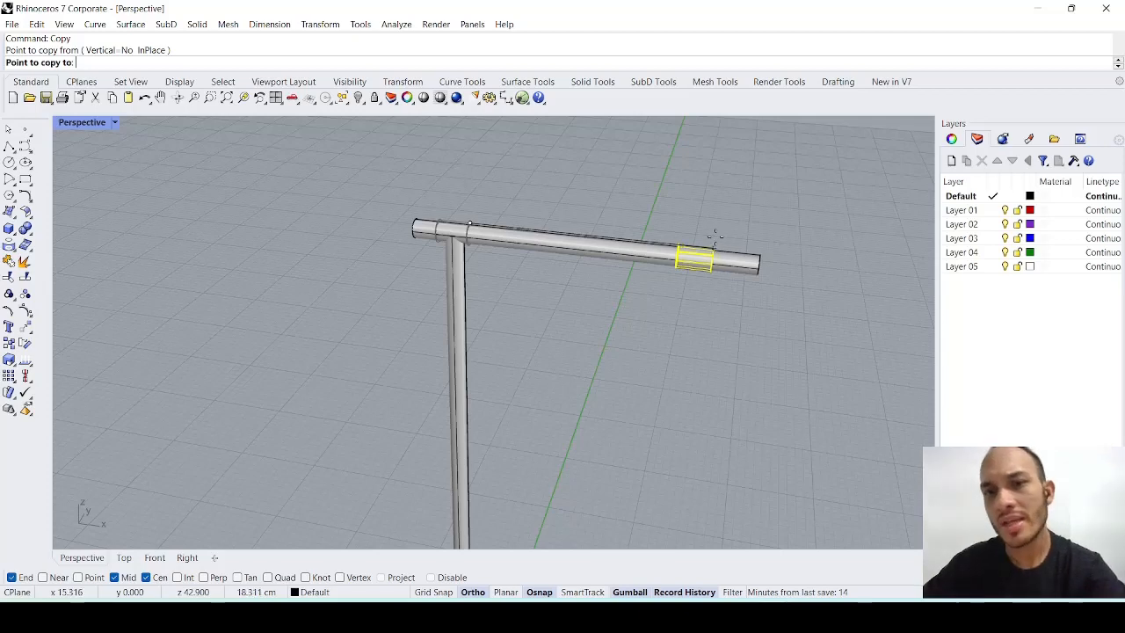
{"action": "left_click", "coordinate": [715, 236]}
{"action": "key", "text": "Return"}
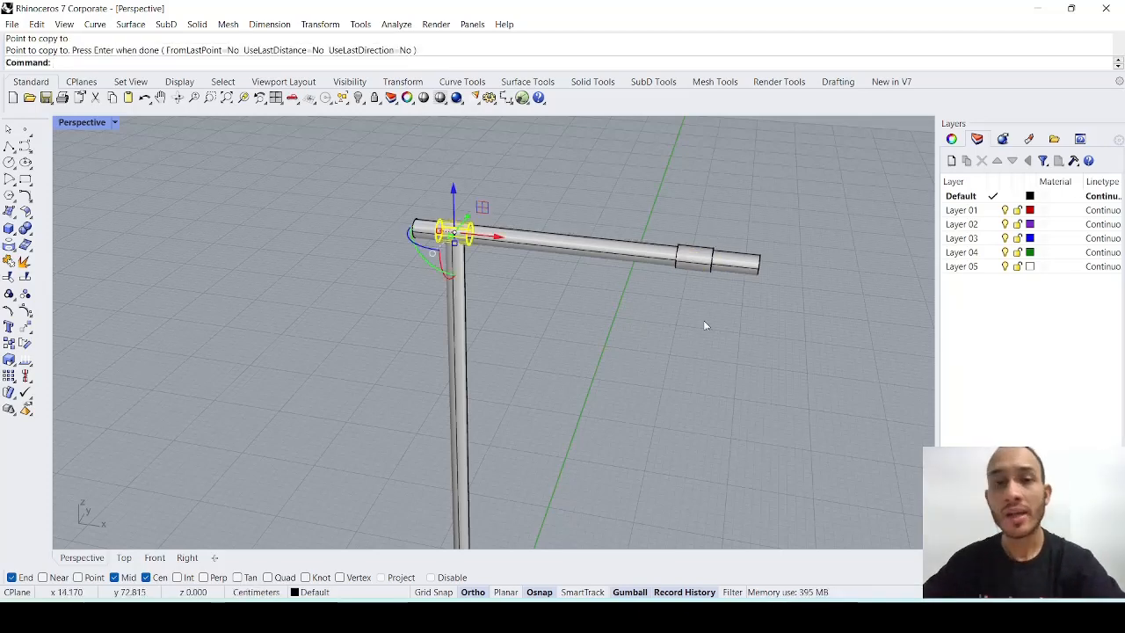
{"action": "key", "text": "Escape"}
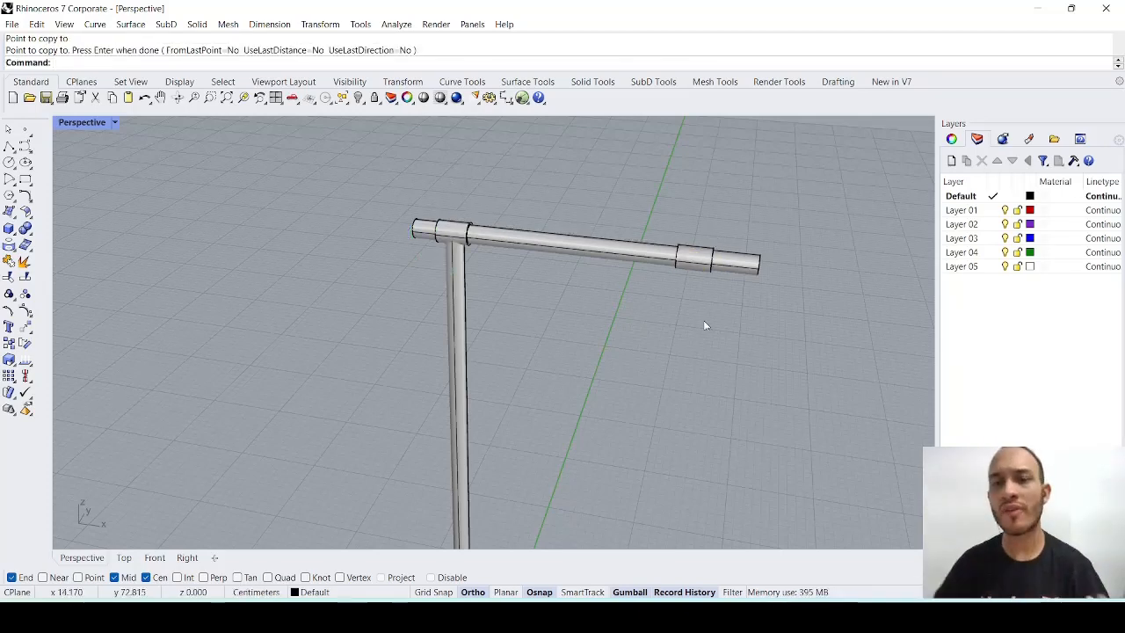
Step: Delete the copied tube near the horizontal rod's free end
{"action": "left_click", "coordinate": [694, 262]}
{"action": "left_click", "coordinate": [699, 256]}
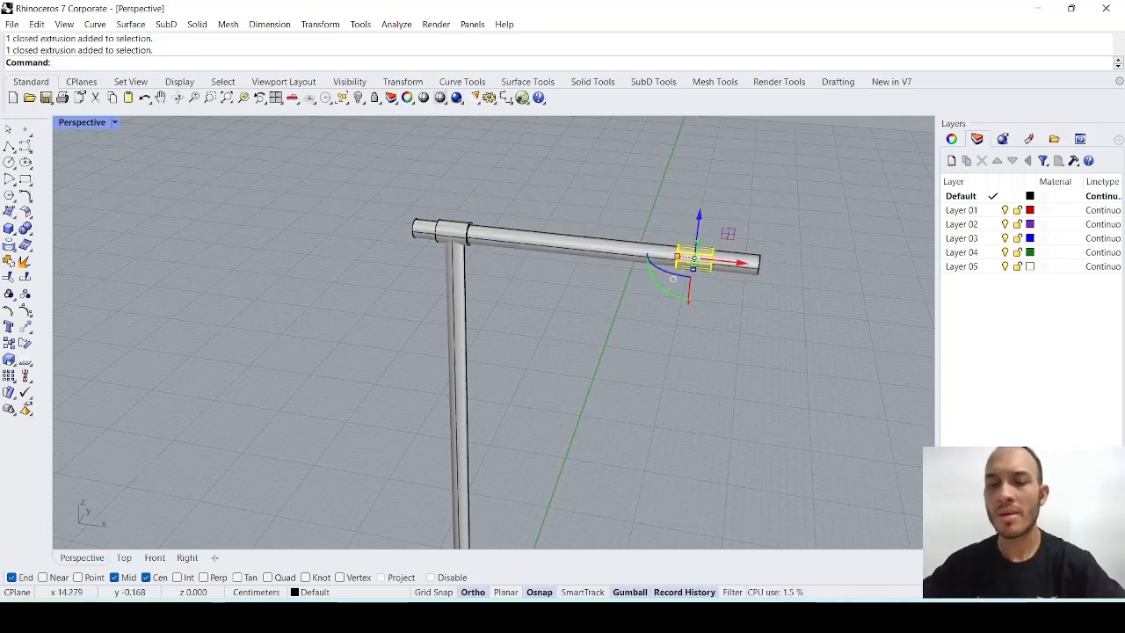
{"action": "key", "text": "Delete"}
Step: Duplicate the first joint tube in place through the clipboard and move the duplicate along the X axis to near the horizontal rod's free end
{"action": "left_click", "coordinate": [454, 226]}
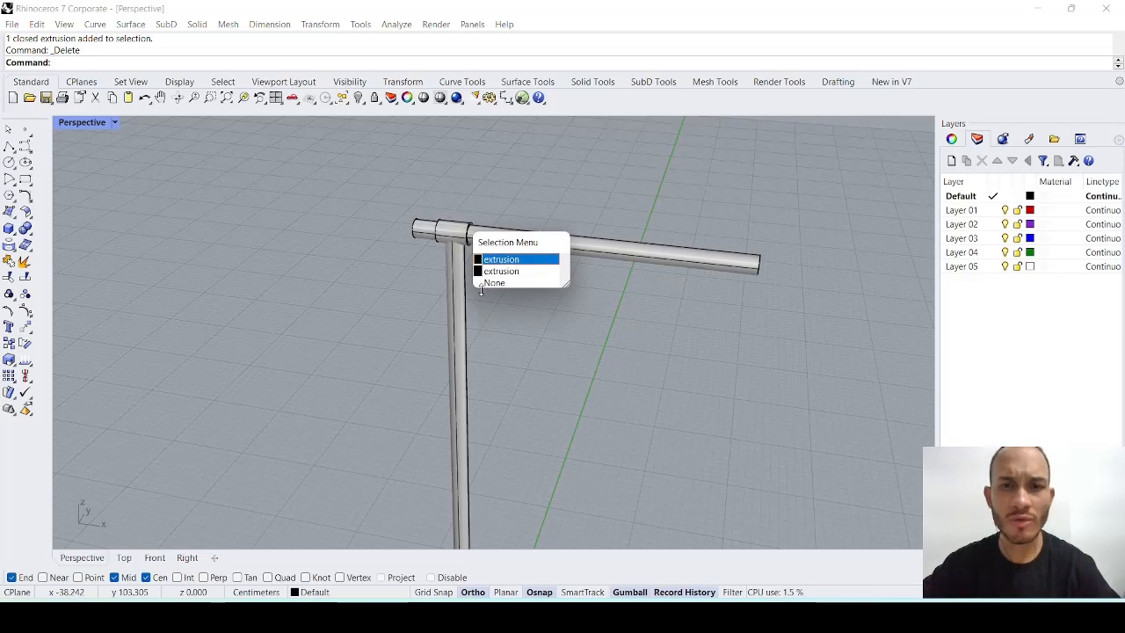
{"action": "left_click", "coordinate": [499, 270]}
{"action": "left_click", "coordinate": [459, 229]}
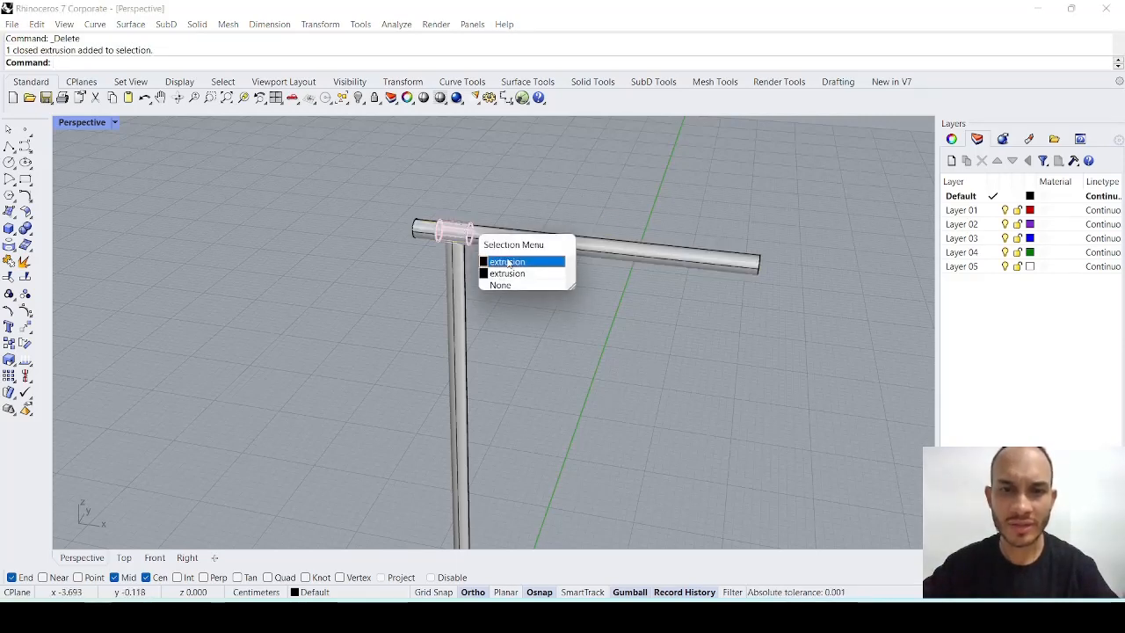
{"action": "left_click", "coordinate": [508, 263]}
{"action": "key", "text": "ctrl+c"}
{"action": "key", "text": "ctrl+v"}
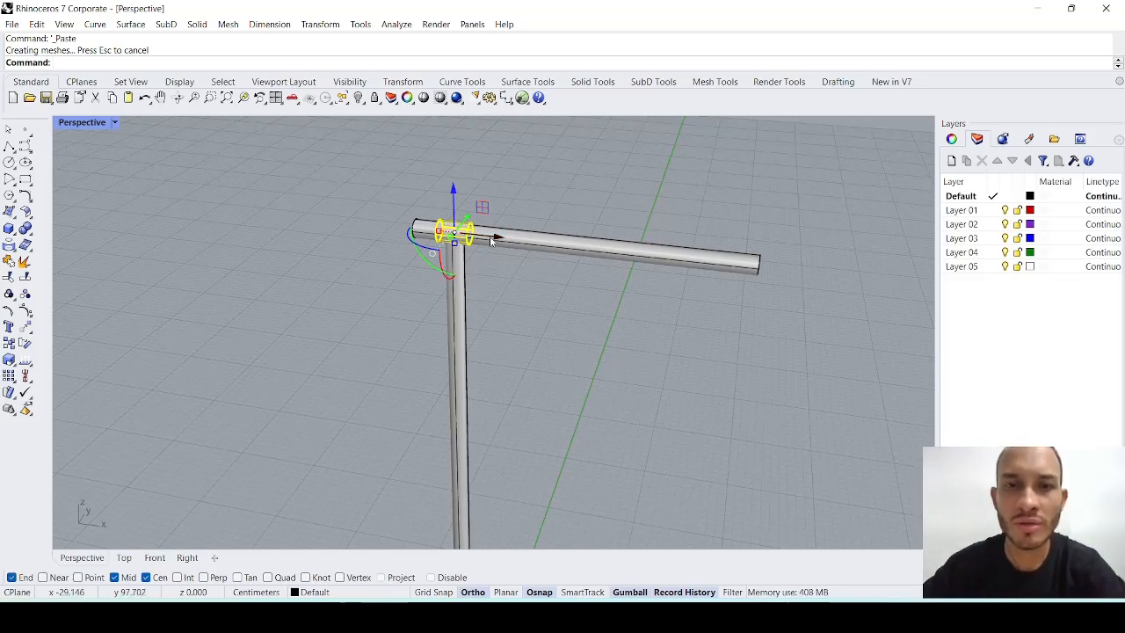
{"action": "left_click_drag", "start_coordinate": [495, 236], "coordinate": [728, 293]}
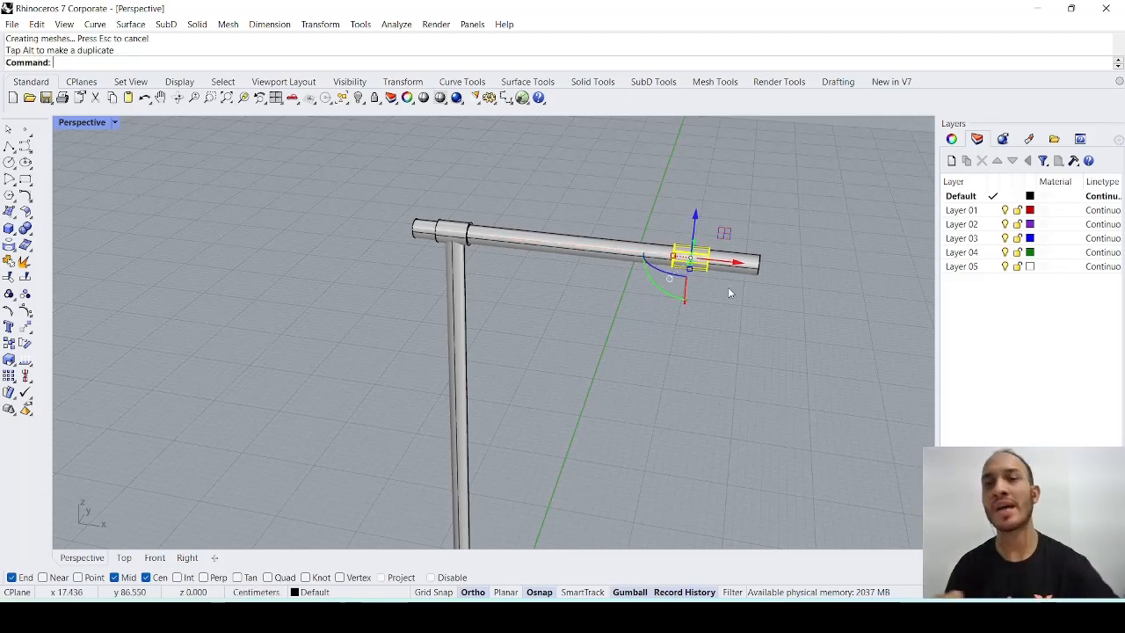
{"action": "key", "text": "Escape"}
{"action": "scroll", "coordinate": [728, 290], "scroll_direction": "down", "scroll_amount": 4}
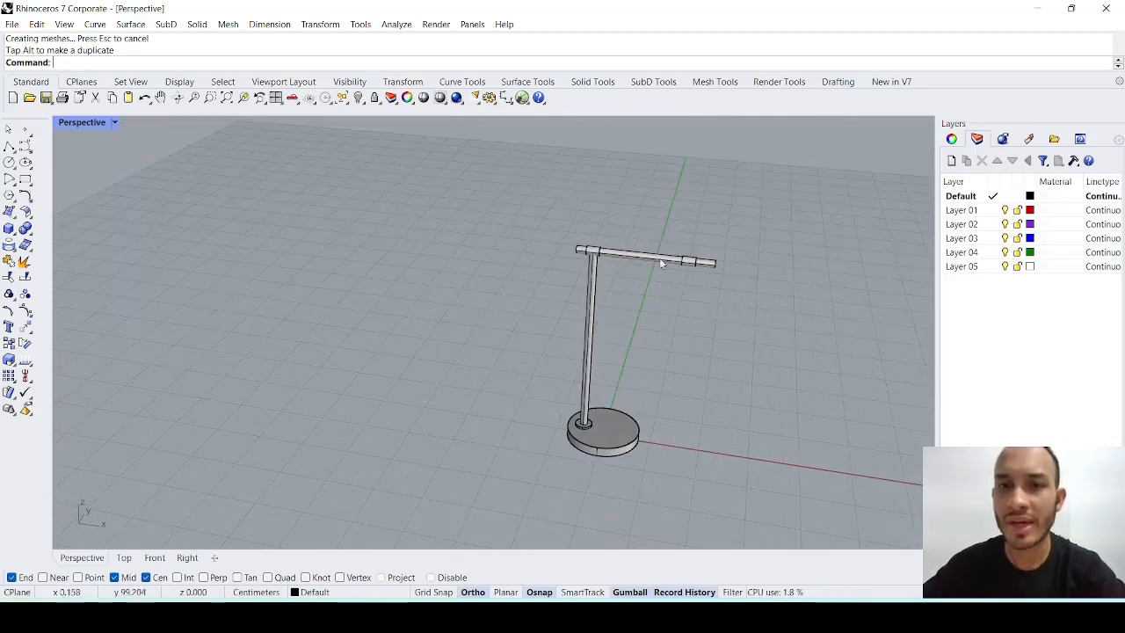
{"action": "scroll", "coordinate": [658, 317], "scroll_direction": "up", "scroll_amount": 2}
Step: Switch to the lesson PDF and erase the green marks around both joints and the copy instruction
{"action": "key", "text": "alt+Tab"}
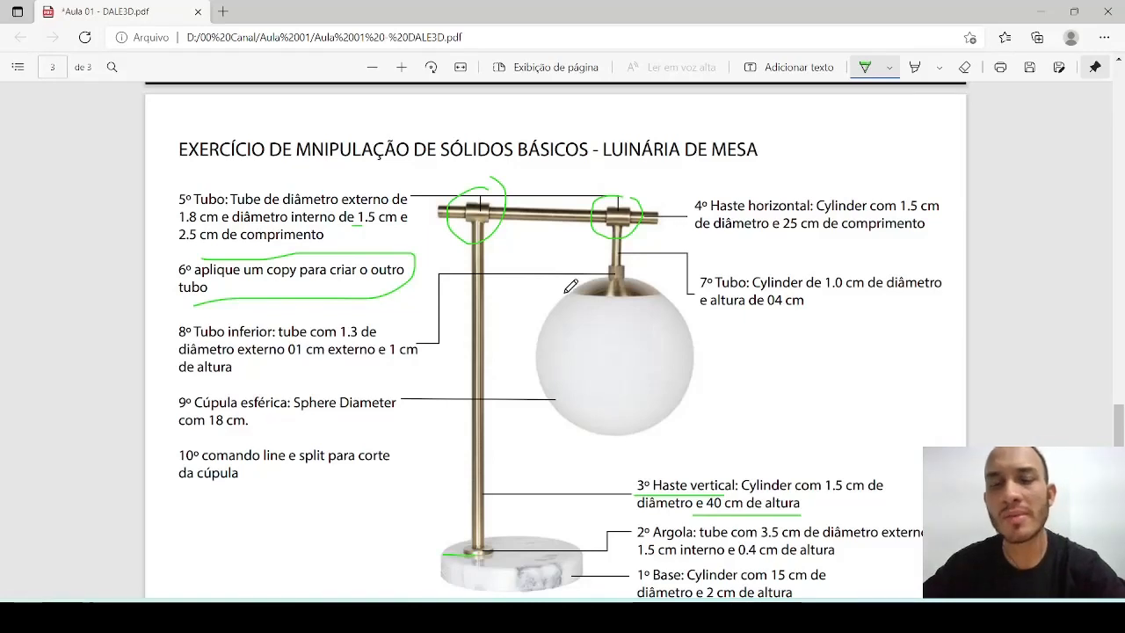
{"action": "left_click", "coordinate": [642, 213]}
{"action": "left_click", "coordinate": [413, 274]}
{"action": "left_click", "coordinate": [504, 206]}
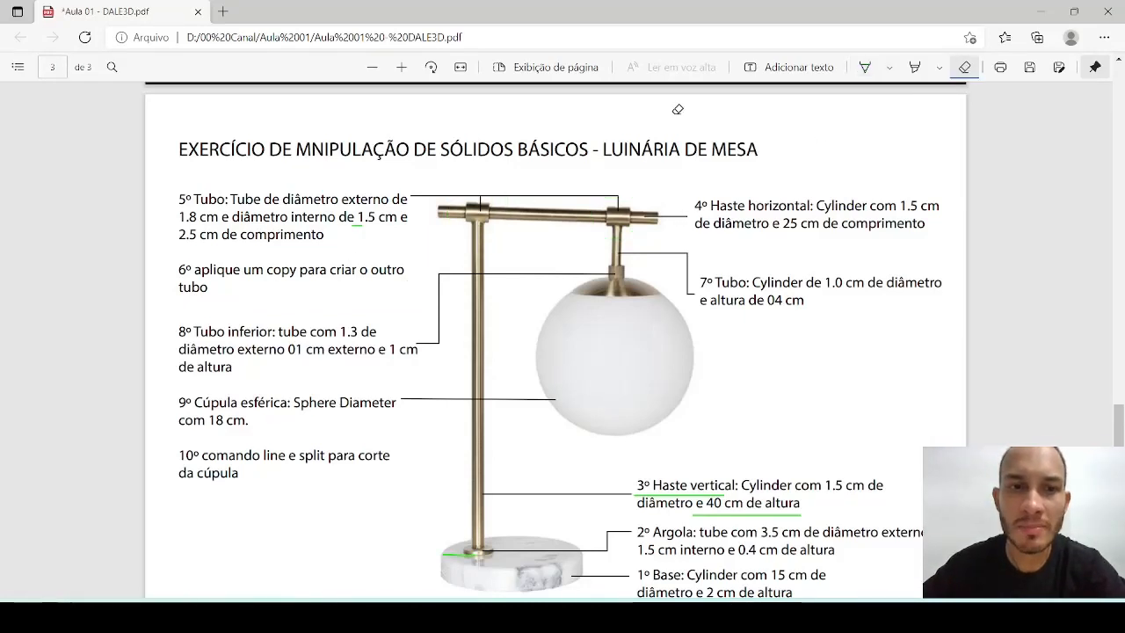
Step: Mark the short tube hanging from the second joint in green and underline its 1.0 cm cylinder dimension in the lesson PDF
{"action": "left_click", "coordinate": [864, 66]}
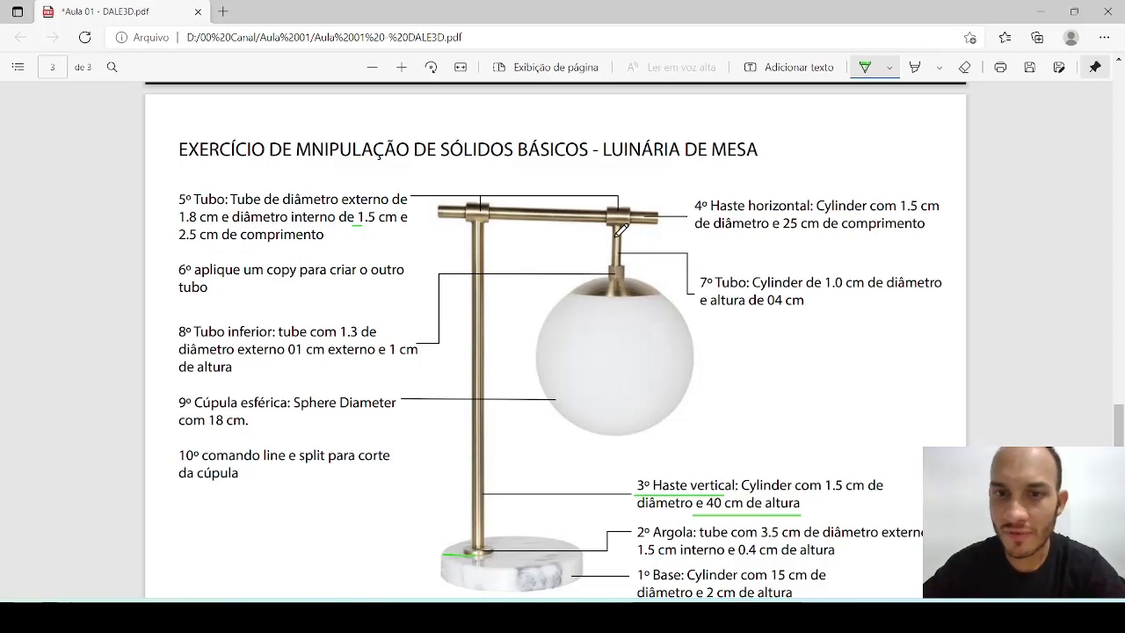
{"action": "left_click_drag", "start_coordinate": [618, 225], "coordinate": [617, 264]}
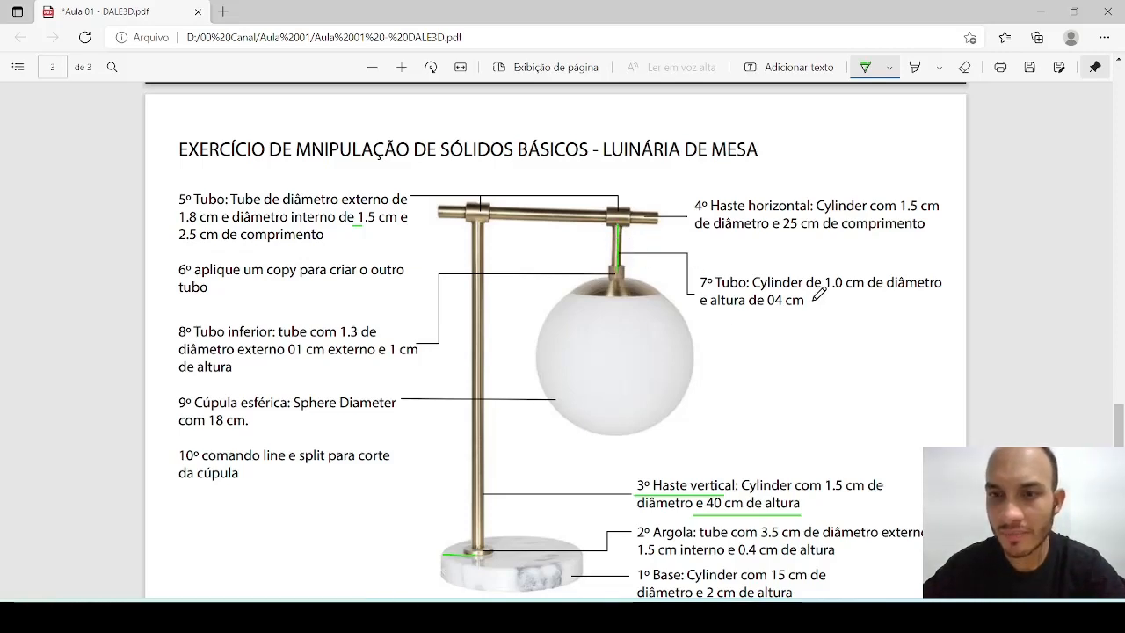
{"action": "left_click_drag", "start_coordinate": [753, 299], "coordinate": [831, 300]}
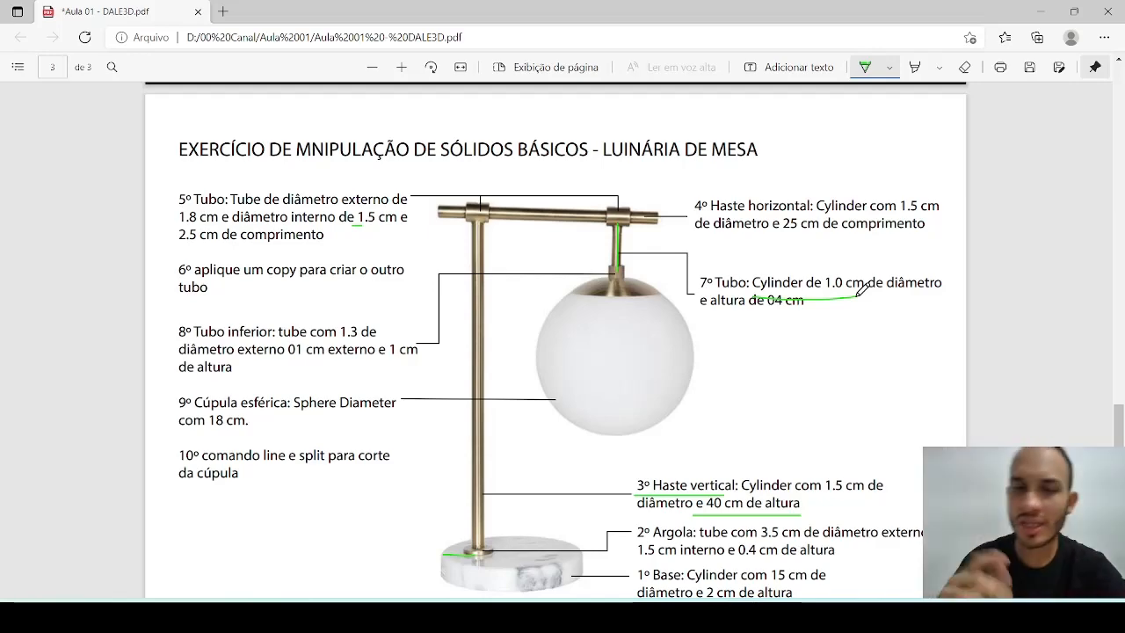
Step: Start a vertical cylinder in Rhino from the upper edge of the horizontal rod's free end, with a diameter of 1 cm from the PDF
{"action": "key", "text": "alt+Tab"}
{"action": "scroll", "coordinate": [671, 269], "scroll_direction": "down", "scroll_amount": 4}
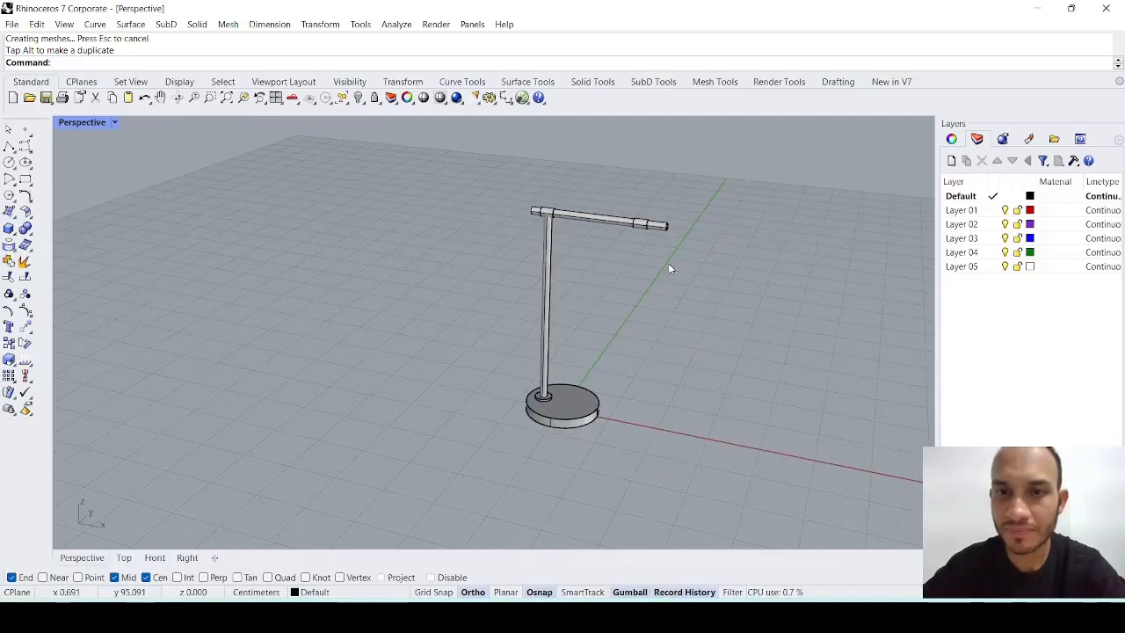
{"action": "right_click_drag", "start_coordinate": [671, 269], "coordinate": [647, 268]}
{"action": "scroll", "coordinate": [647, 268], "scroll_direction": "up", "scroll_amount": 5}
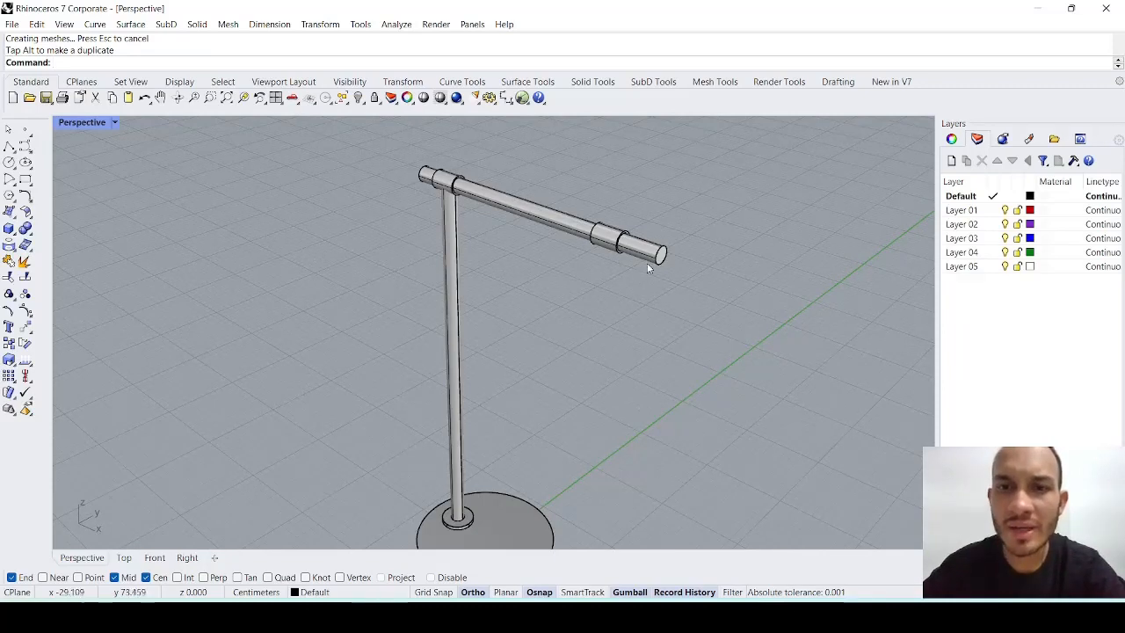
{"action": "left_click", "coordinate": [14, 233]}
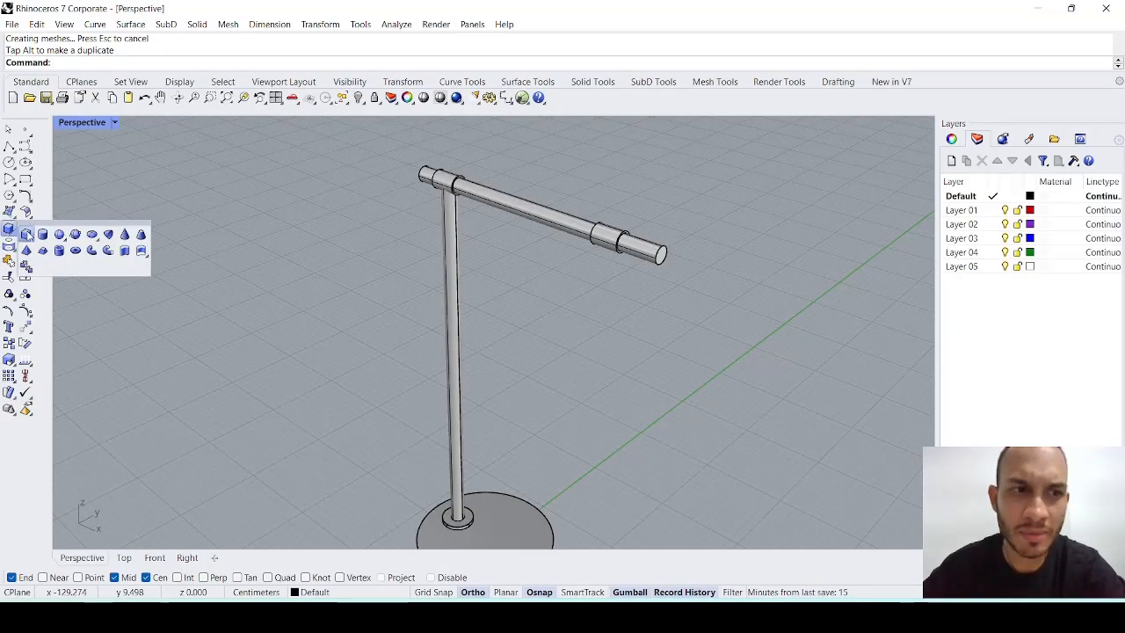
{"action": "left_click", "coordinate": [27, 235]}
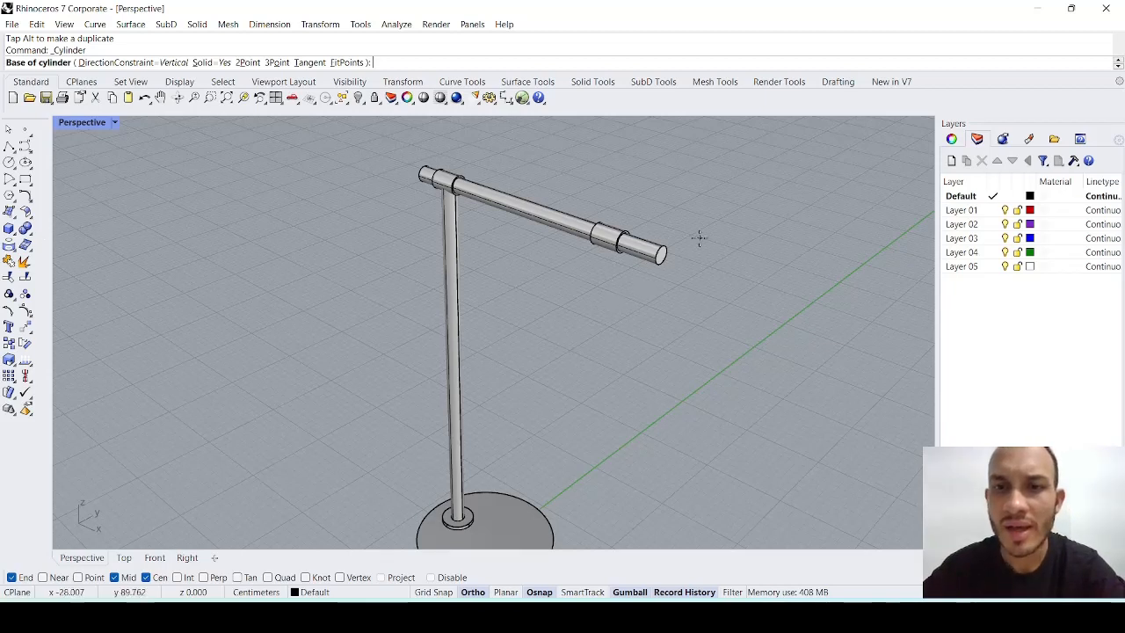
{"action": "scroll", "coordinate": [698, 238], "scroll_direction": "up", "scroll_amount": 3}
{"action": "left_click", "coordinate": [627, 256]}
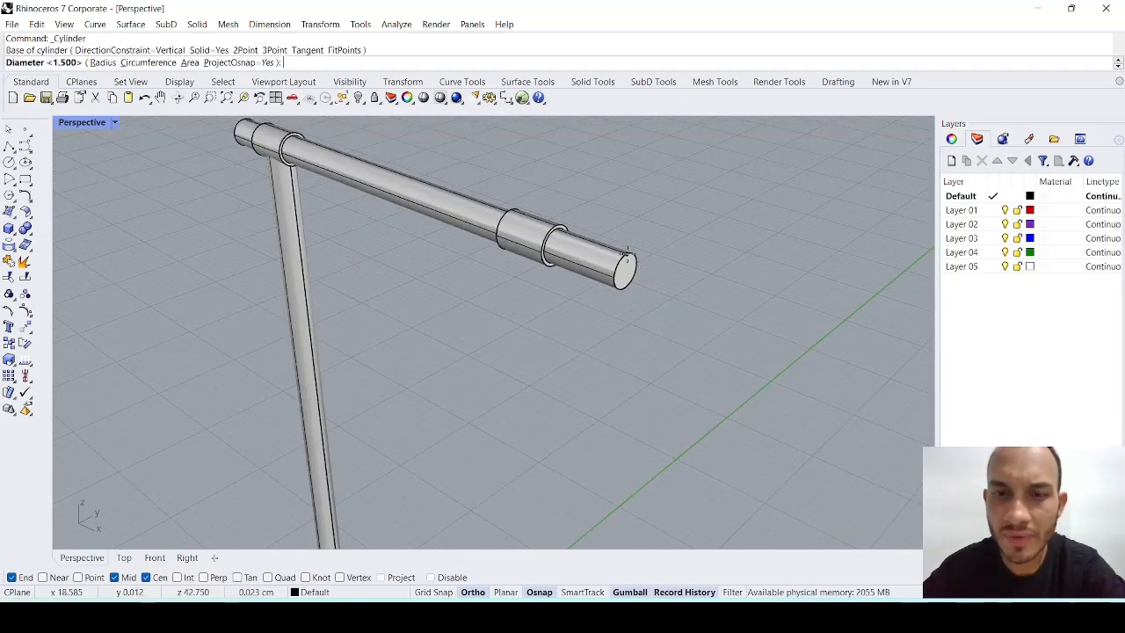
{"action": "key", "text": "alt+Tab"}
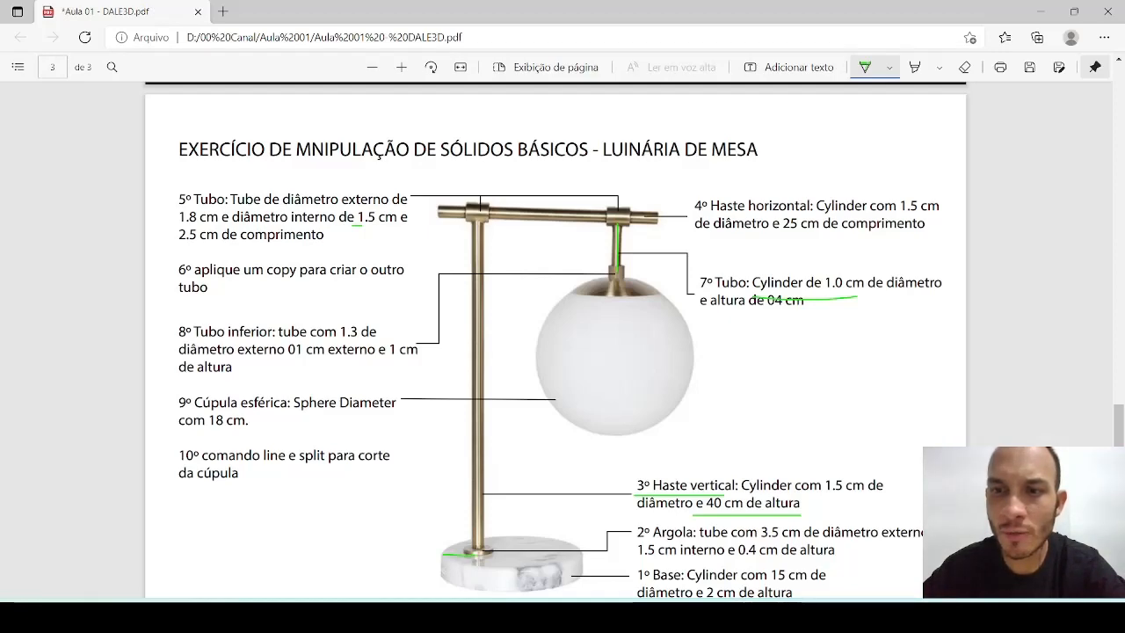
{"action": "key", "text": "alt+Tab"}
{"action": "type", "text": "1"}
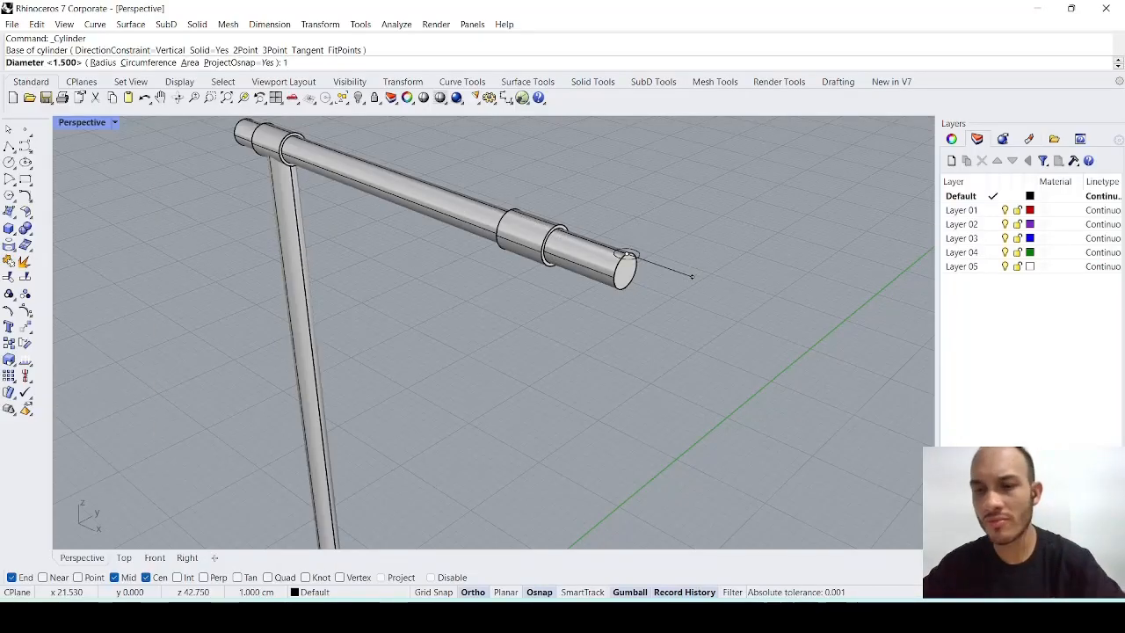
{"action": "key", "text": "Return"}
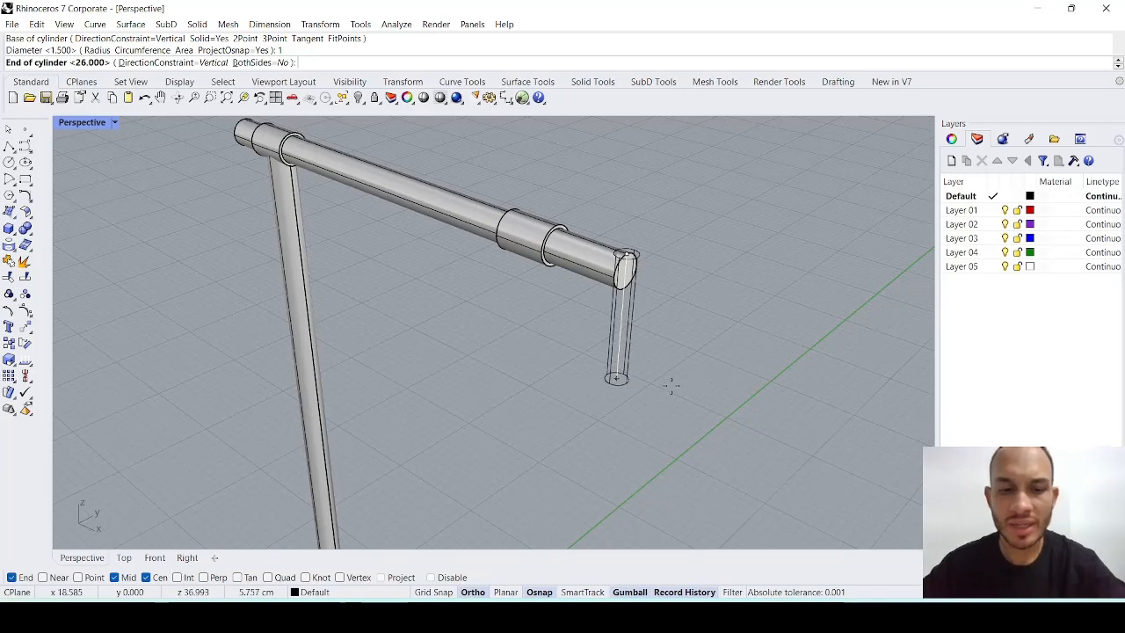
Step: Extend the cylinder 4 cm downward with a height of -4
{"action": "type", "text": "4"}
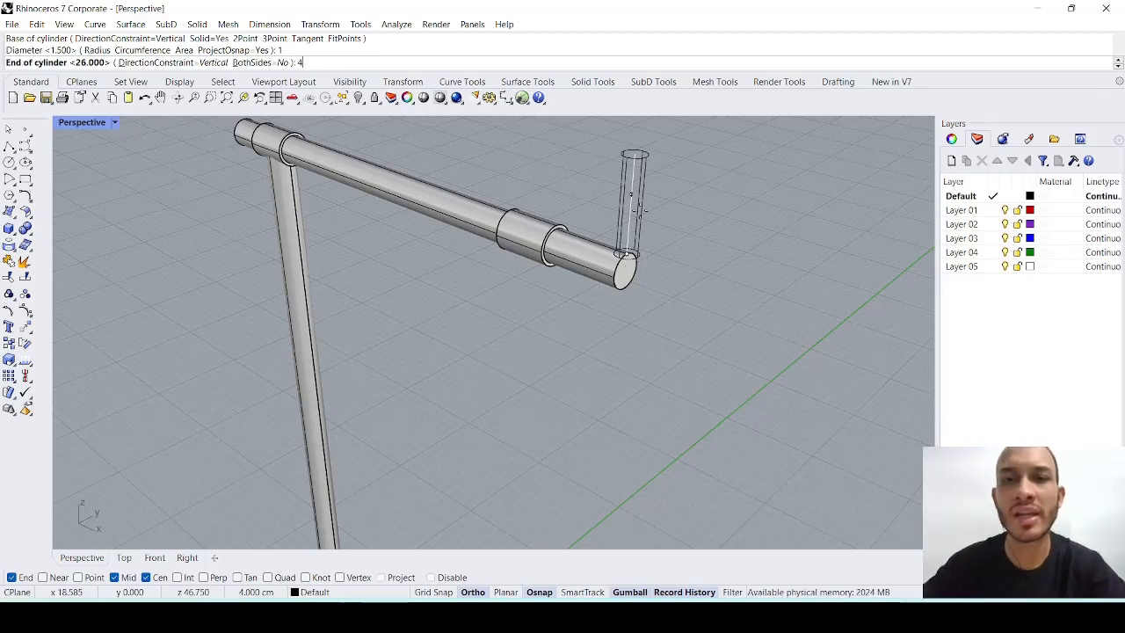
{"action": "key", "text": "BackSpace"}
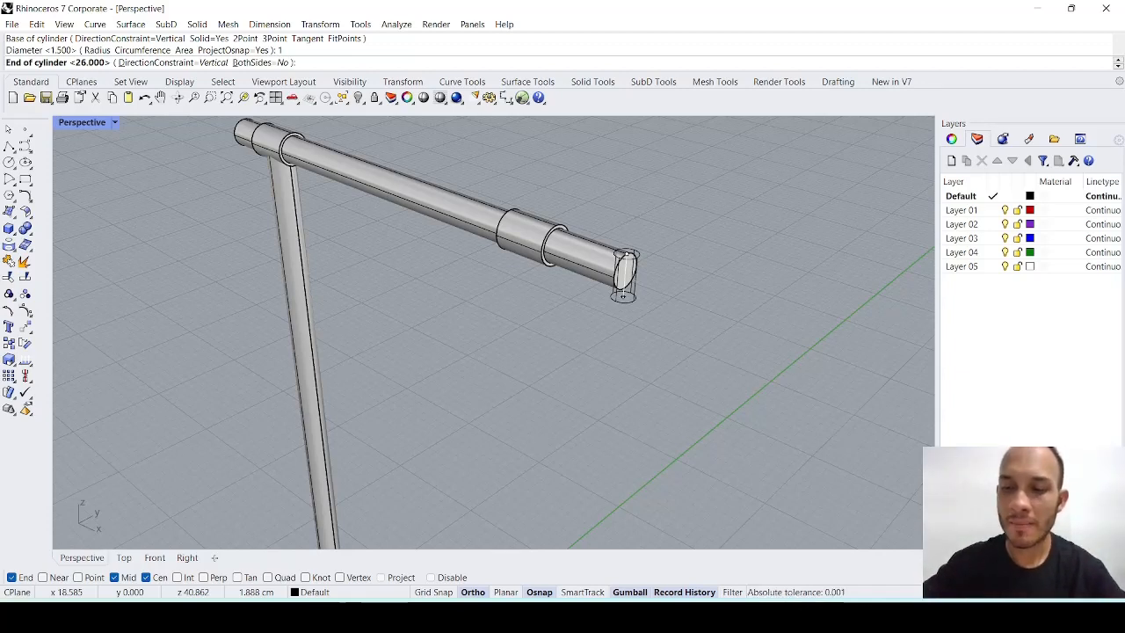
{"action": "type", "text": "4"}
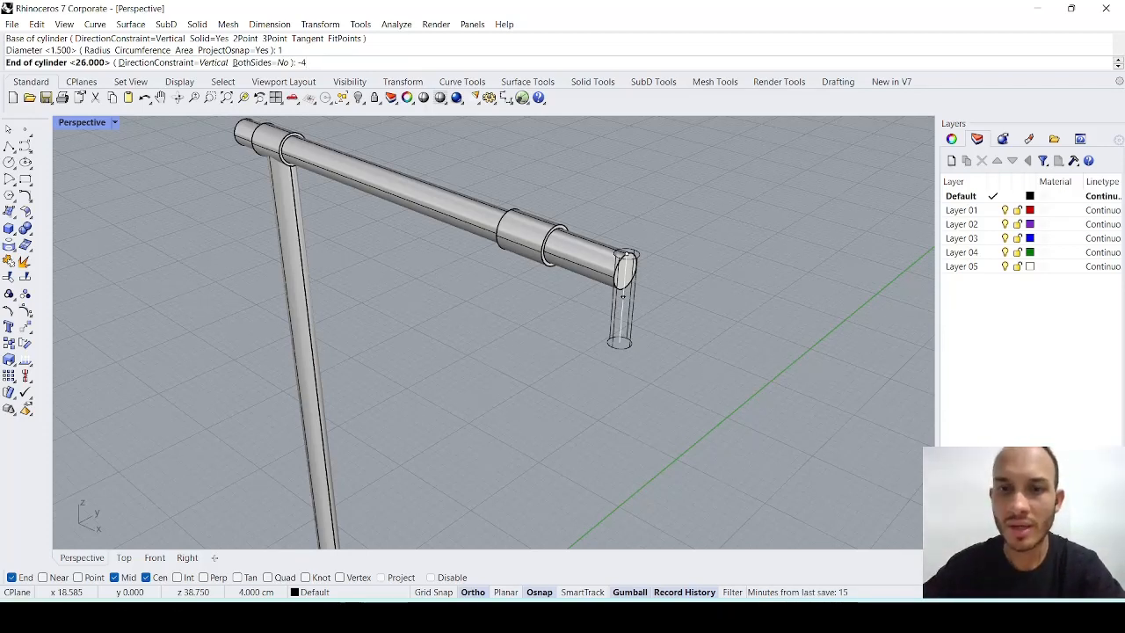
{"action": "key", "text": "Return"}
Step: Move the short cylinder back along the X axis beneath the second joint tube and lower it to hang below the joint
{"action": "right_click_drag", "start_coordinate": [636, 320], "coordinate": [673, 327]}
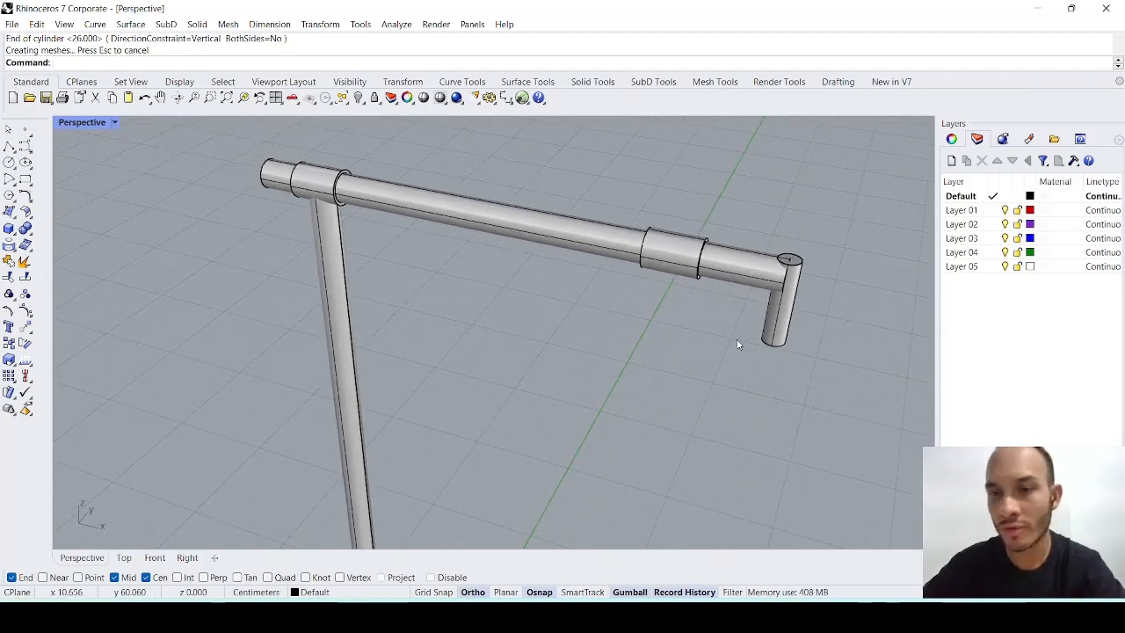
{"action": "right_click_drag", "start_coordinate": [738, 345], "coordinate": [743, 318]}
{"action": "left_click", "coordinate": [745, 309]}
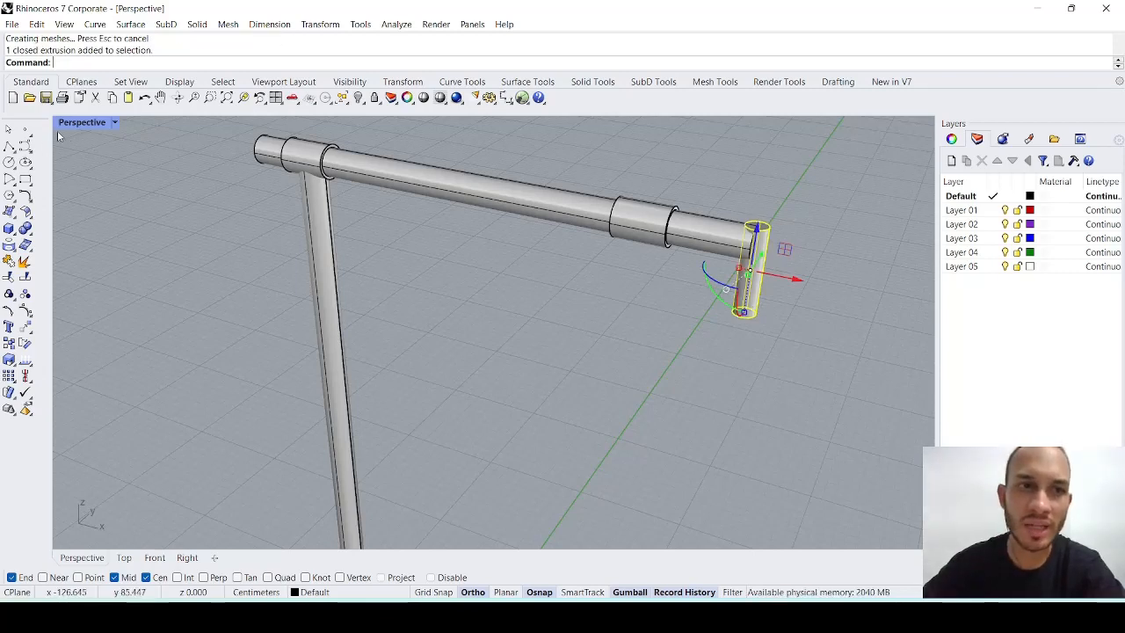
{"action": "left_click_drag", "start_coordinate": [794, 280], "coordinate": [676, 267]}
{"action": "left_click_drag", "start_coordinate": [639, 205], "coordinate": [635, 251]}
Step: Slide the short hanging cylinder along the X axis in the Front view until it is centered under the second joint tube
{"action": "double_click", "coordinate": [81, 123]}
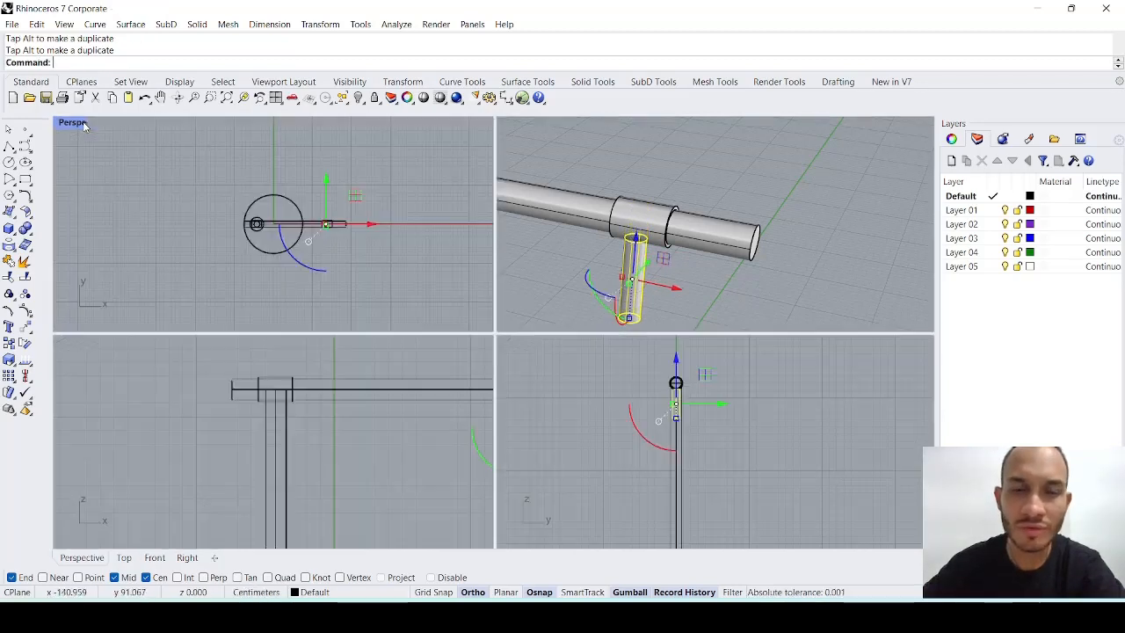
{"action": "scroll", "coordinate": [396, 415], "scroll_direction": "up", "scroll_amount": 6}
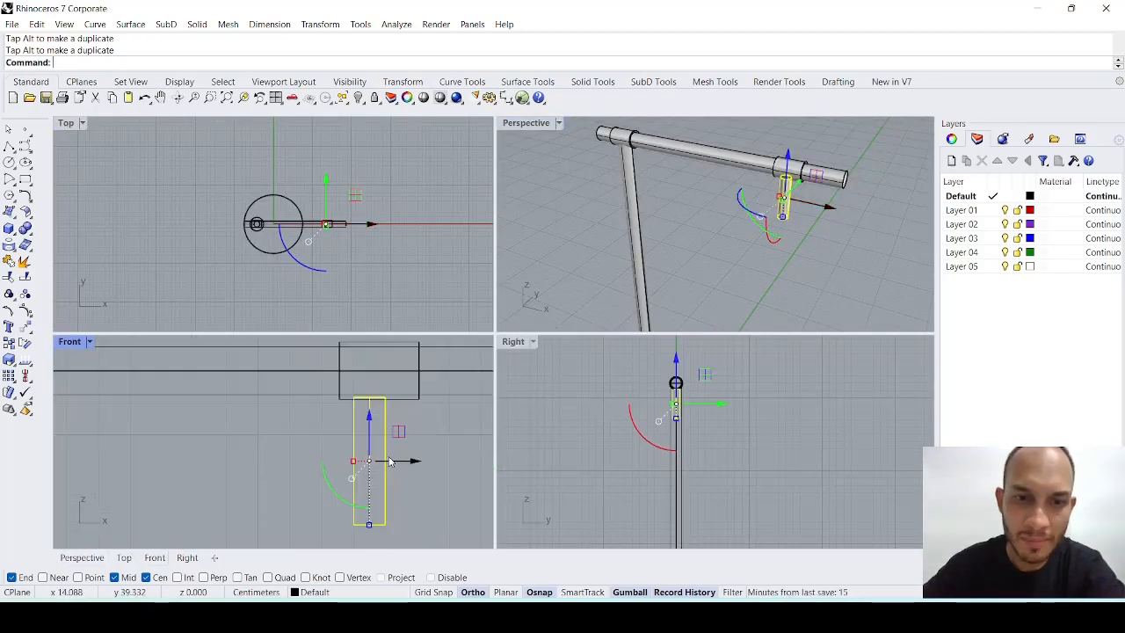
{"action": "left_click_drag", "start_coordinate": [395, 463], "coordinate": [407, 463]}
{"action": "left_click", "coordinate": [709, 219]}
{"action": "right_click_drag", "start_coordinate": [708, 220], "coordinate": [513, 350]}
{"action": "right_click_drag", "start_coordinate": [375, 422], "coordinate": [379, 422]}
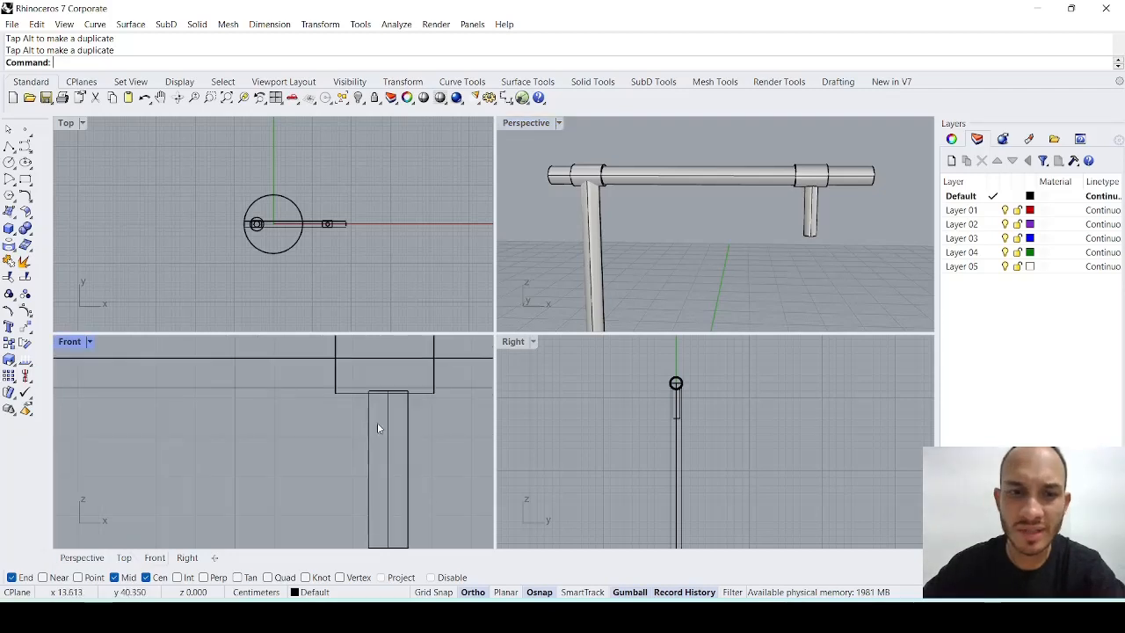
{"action": "left_click", "coordinate": [401, 439]}
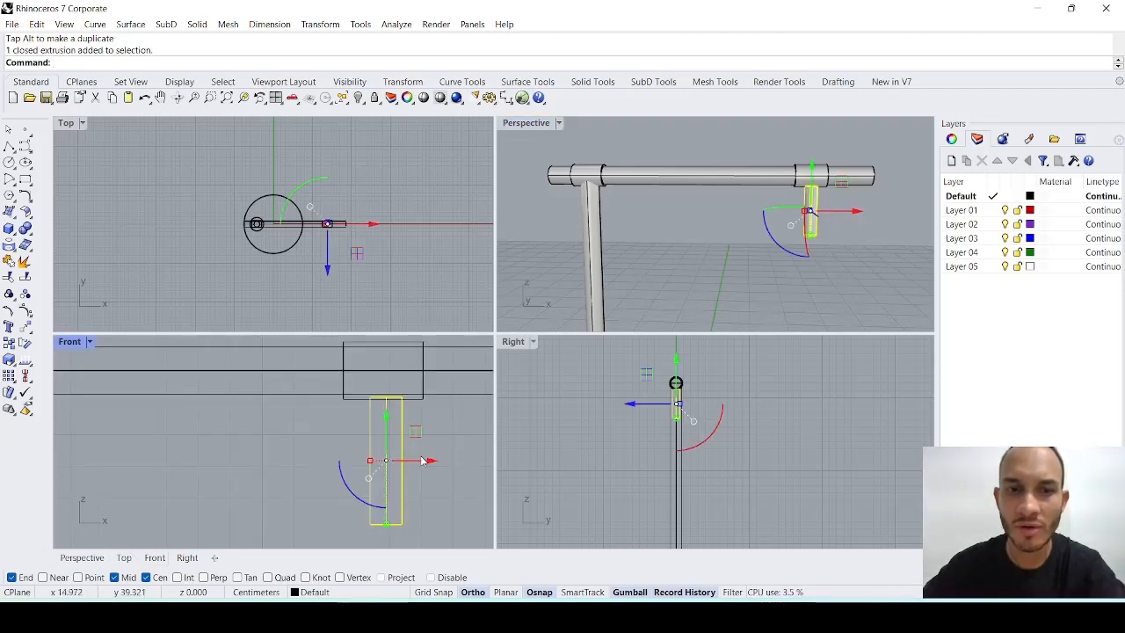
{"action": "left_click", "coordinate": [419, 455]}
{"action": "left_click", "coordinate": [400, 458]}
{"action": "left_click_drag", "start_coordinate": [415, 462], "coordinate": [412, 461]}
{"action": "left_click", "coordinate": [482, 437]}
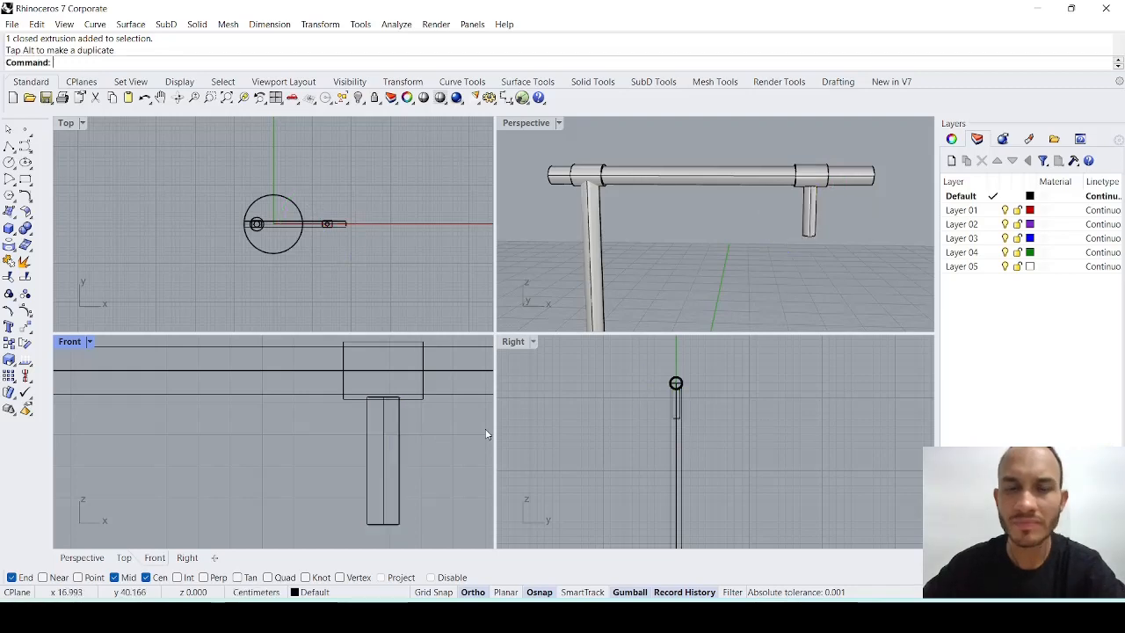
Step: Switch to the lesson PDF, circle the lower tube in green and underline its 01 cm and 1 cm dimensions
{"action": "double_click", "coordinate": [545, 123]}
{"action": "key", "text": "alt+Tab"}
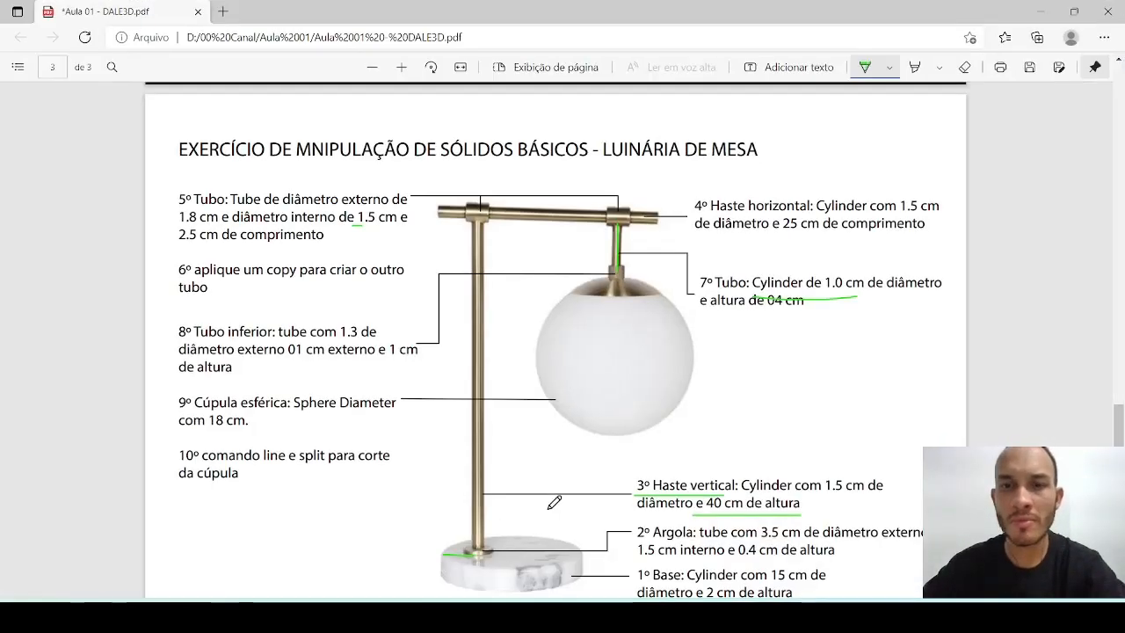
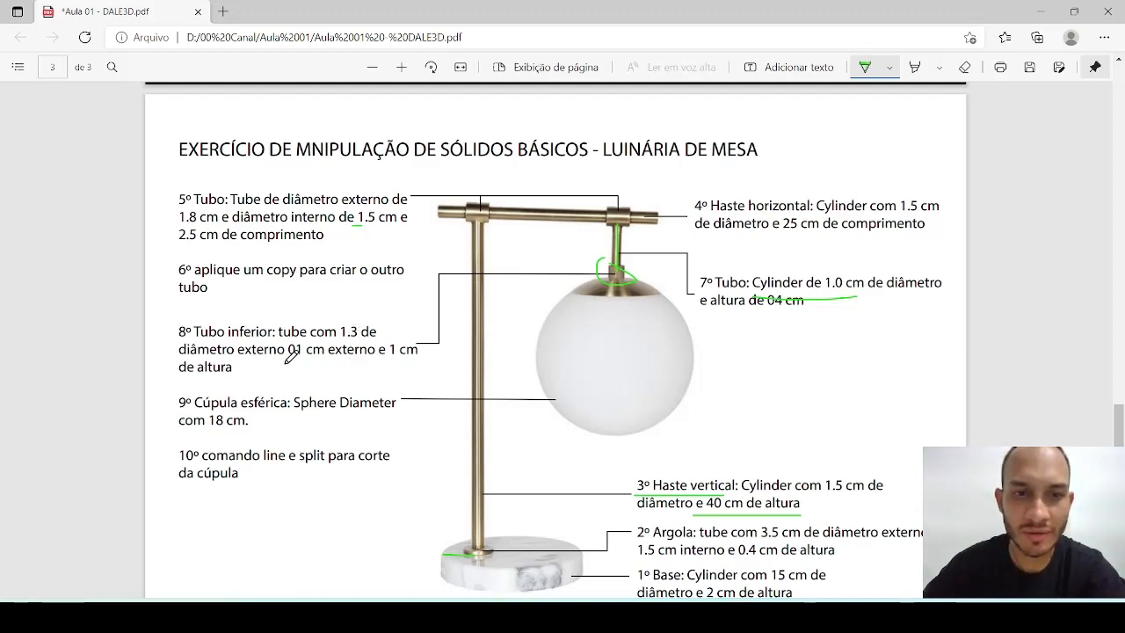
{"action": "left_click_drag", "start_coordinate": [285, 360], "coordinate": [353, 360]}
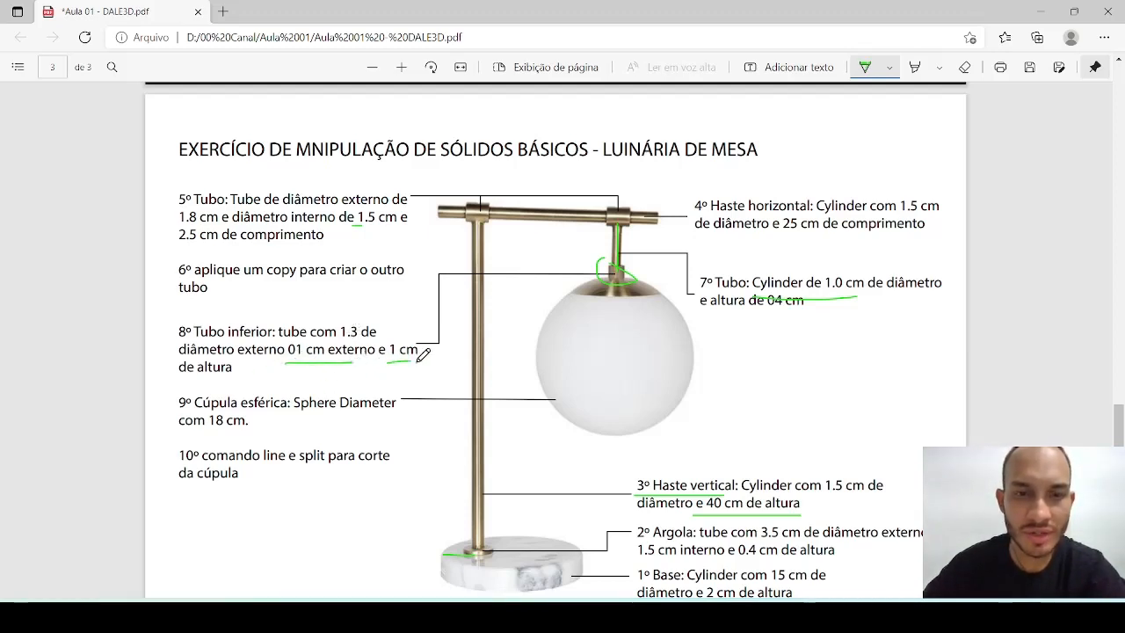
Step: Back in Rhino, place the base of a new vertical tube at the center of the short cylinder's lower end face
{"action": "key", "text": "alt+Tab"}
{"action": "scroll", "coordinate": [667, 351], "scroll_direction": "down", "scroll_amount": 4}
{"action": "right_click_drag", "start_coordinate": [667, 352], "coordinate": [611, 234]}
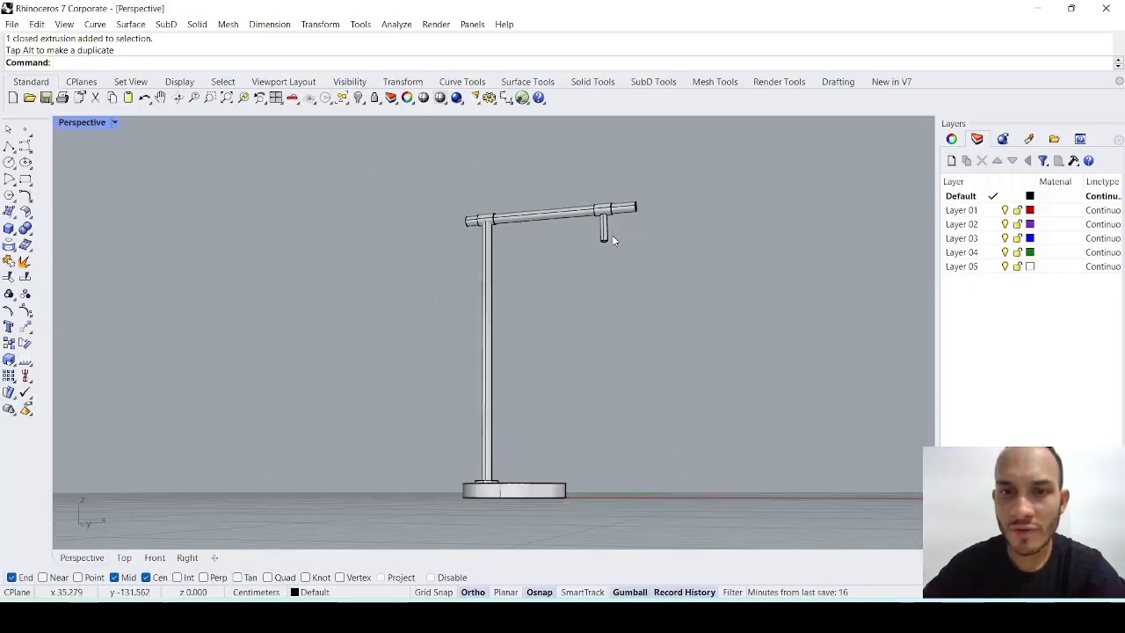
{"action": "scroll", "coordinate": [611, 235], "scroll_direction": "up", "scroll_amount": 9}
{"action": "scroll", "coordinate": [610, 234], "scroll_direction": "up", "scroll_amount": 2}
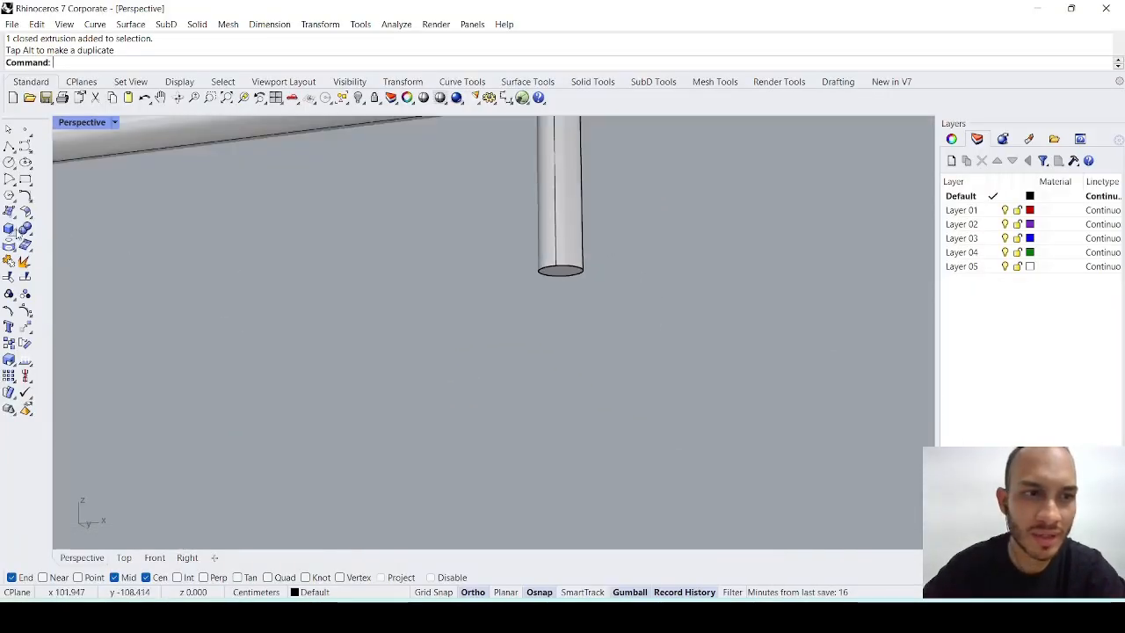
{"action": "left_click", "coordinate": [15, 234]}
{"action": "left_click", "coordinate": [56, 251]}
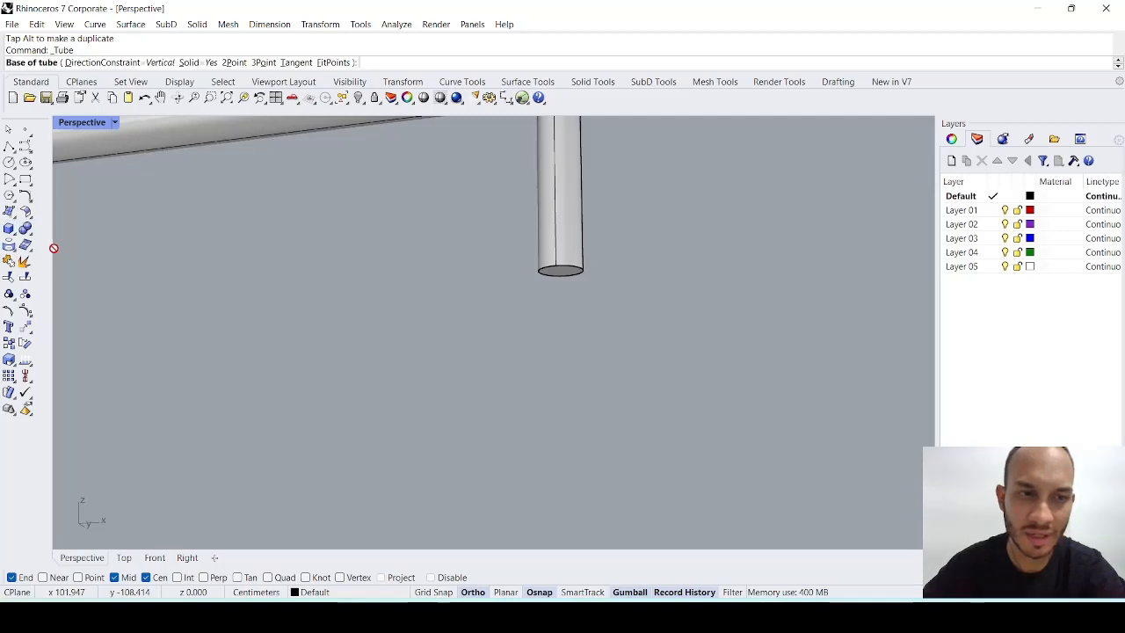
{"action": "scroll", "coordinate": [549, 318], "scroll_direction": "up", "scroll_amount": 2}
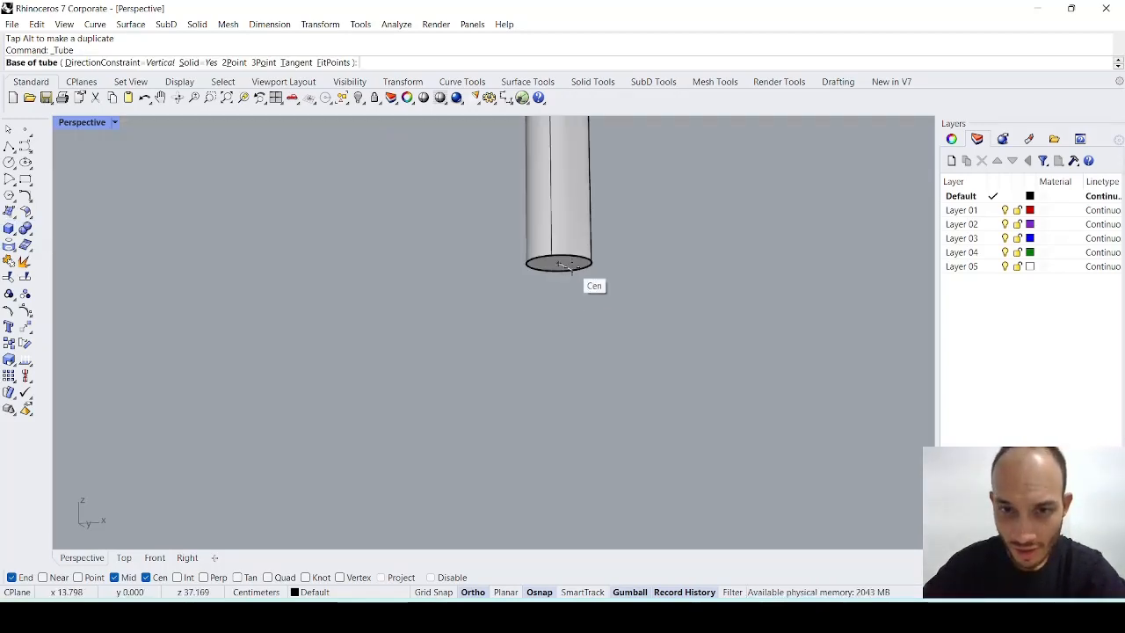
{"action": "left_click", "coordinate": [564, 265]}
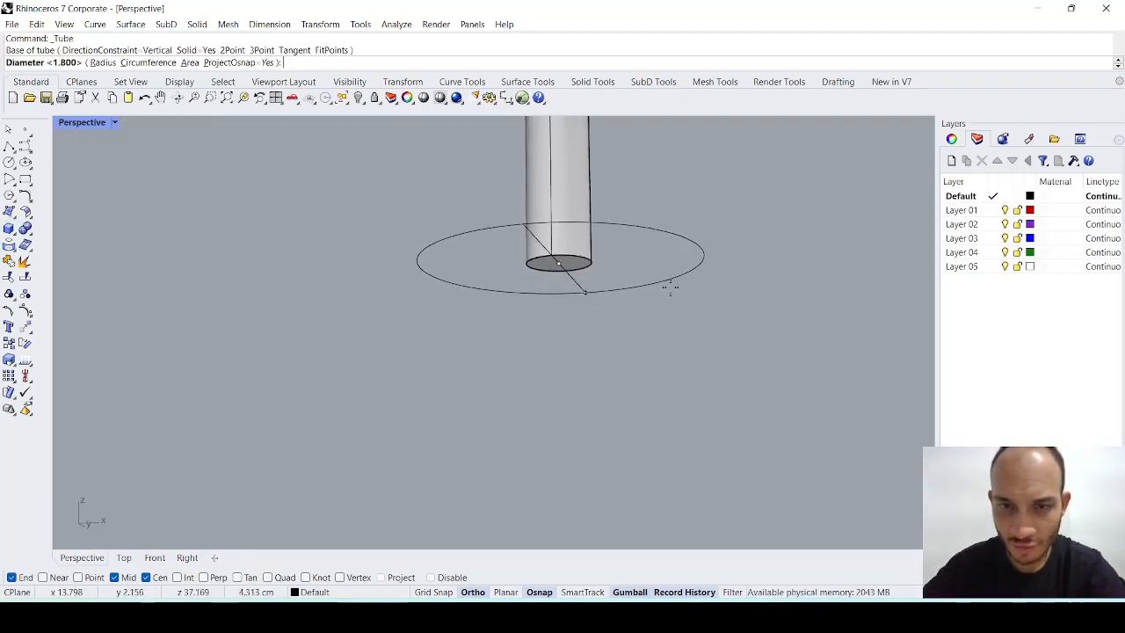
Step: Check the lower tube's dimensions in the PDF and set the tube's outer diameter to 1.3 cm and inner diameter to 1 cm
{"action": "scroll", "coordinate": [664, 286], "scroll_direction": "up", "scroll_amount": 3}
{"action": "scroll", "coordinate": [665, 286], "scroll_direction": "down", "scroll_amount": 3}
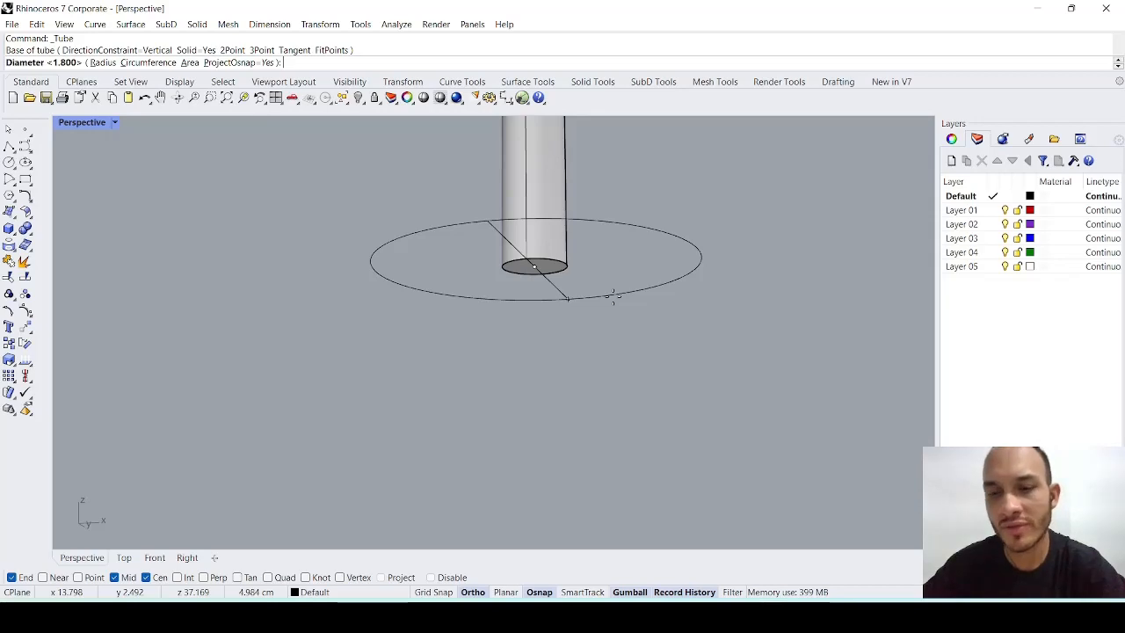
{"action": "left_click", "coordinate": [745, 617]}
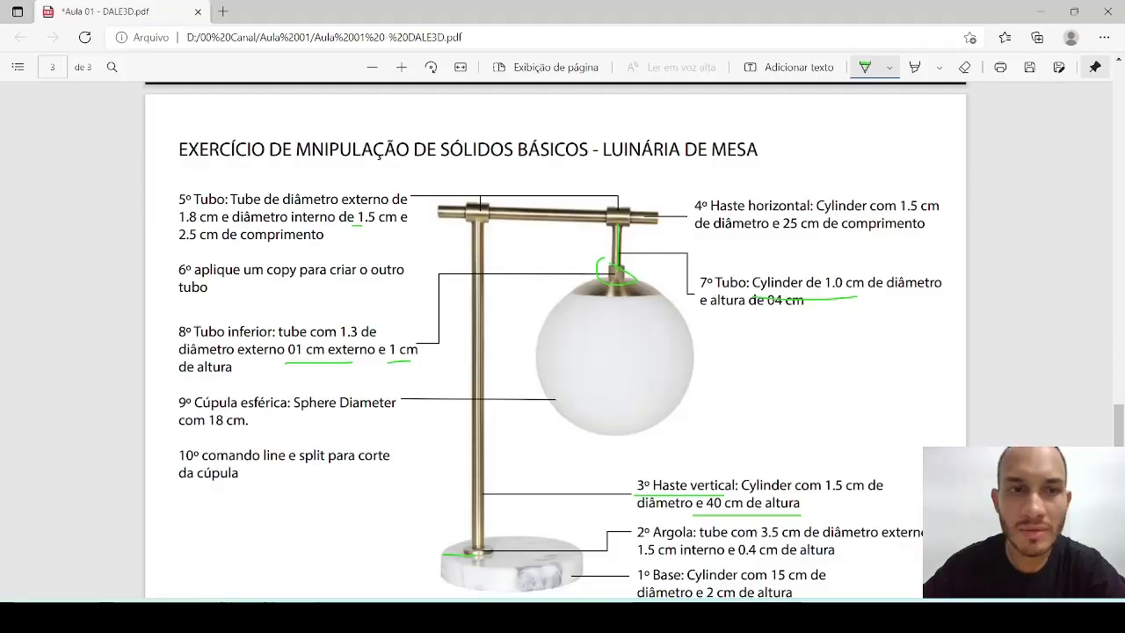
{"action": "left_click", "coordinate": [745, 617]}
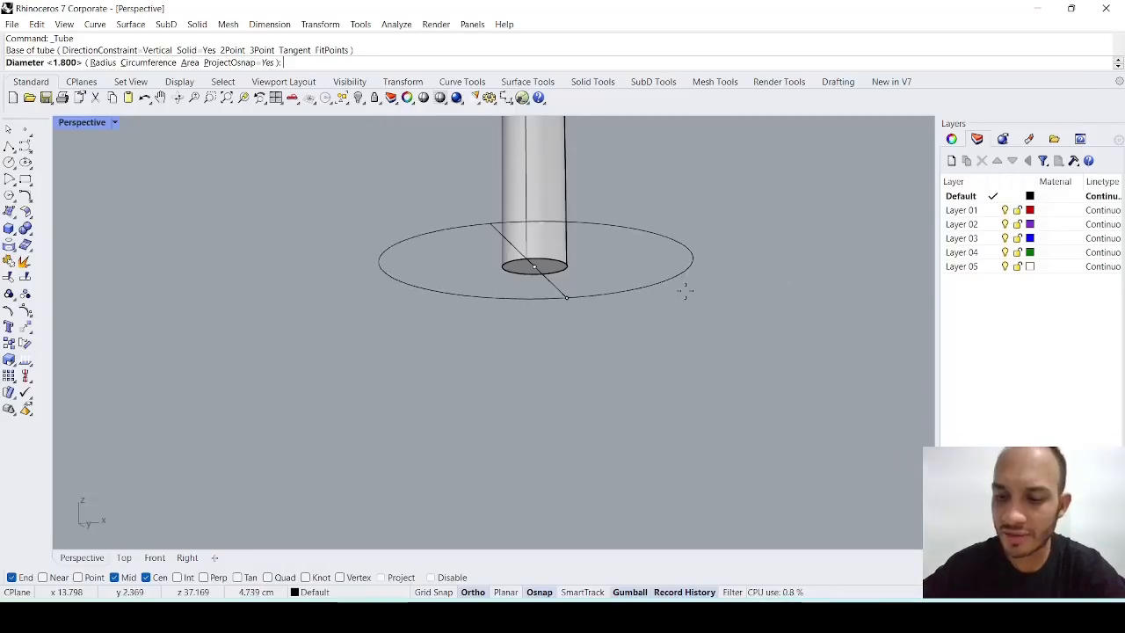
{"action": "type", "text": "1.3"}
{"action": "key", "text": "Return"}
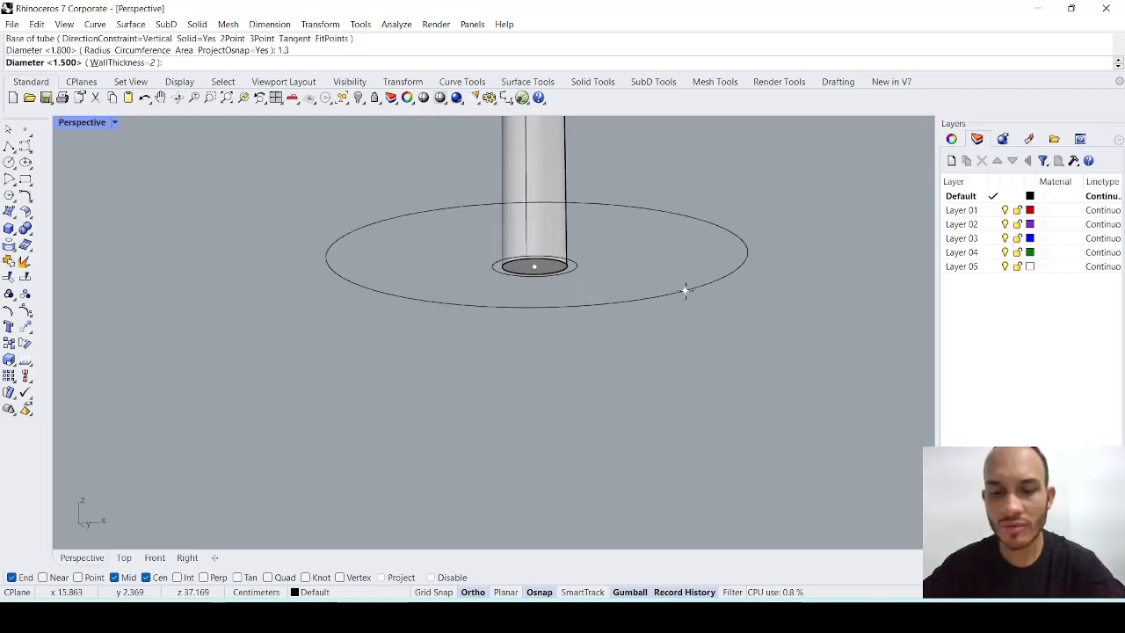
{"action": "type", "text": "1"}
{"action": "key", "text": "Return"}
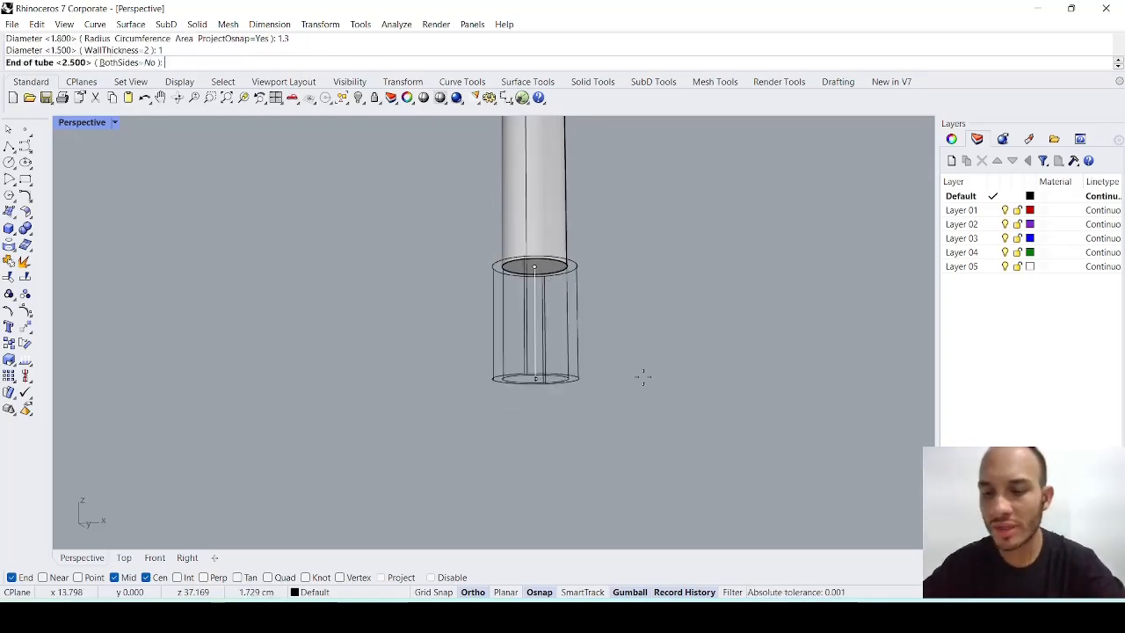
Step: Extend the lower tube 1 cm downward with an end value of -1
{"action": "type", "text": "1"}
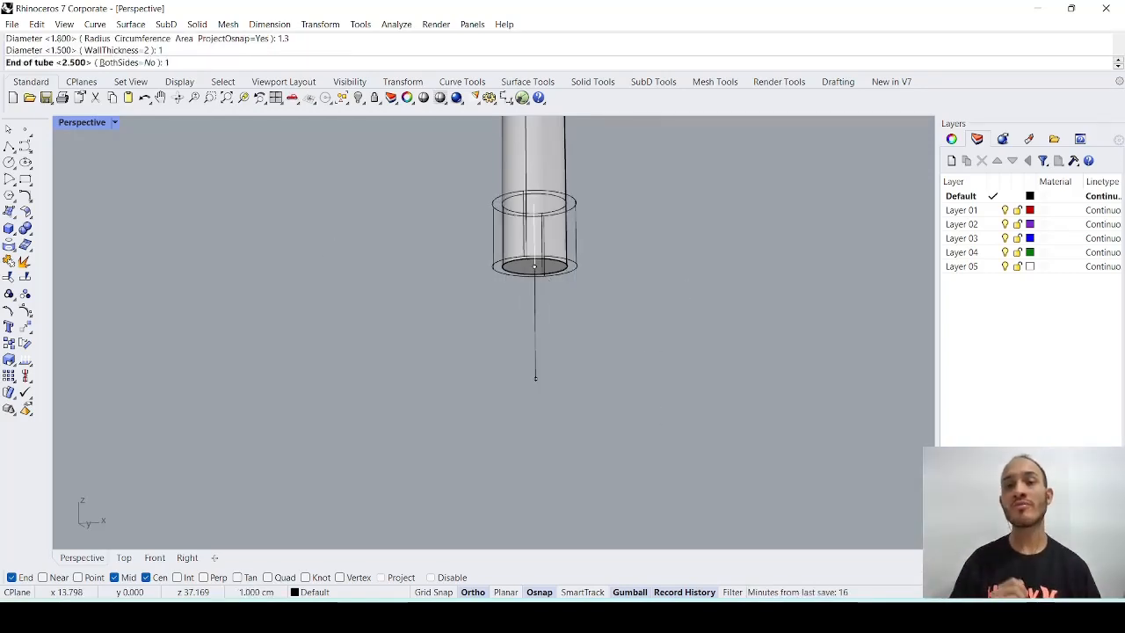
{"action": "key", "text": "BackSpace"}
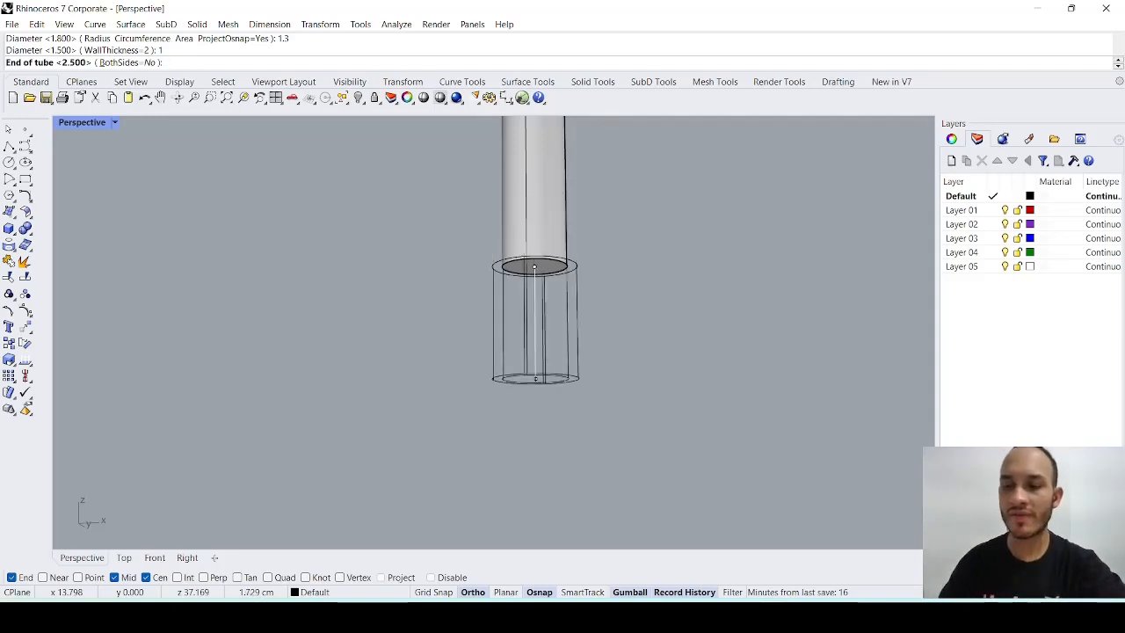
{"action": "type", "text": "-"}
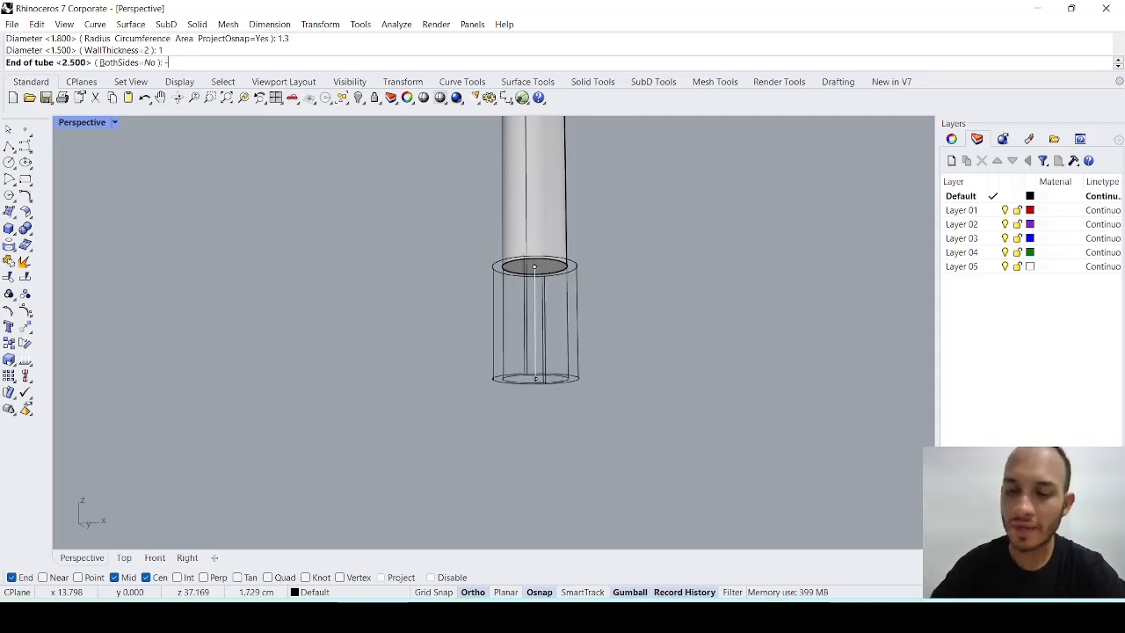
{"action": "type", "text": "1"}
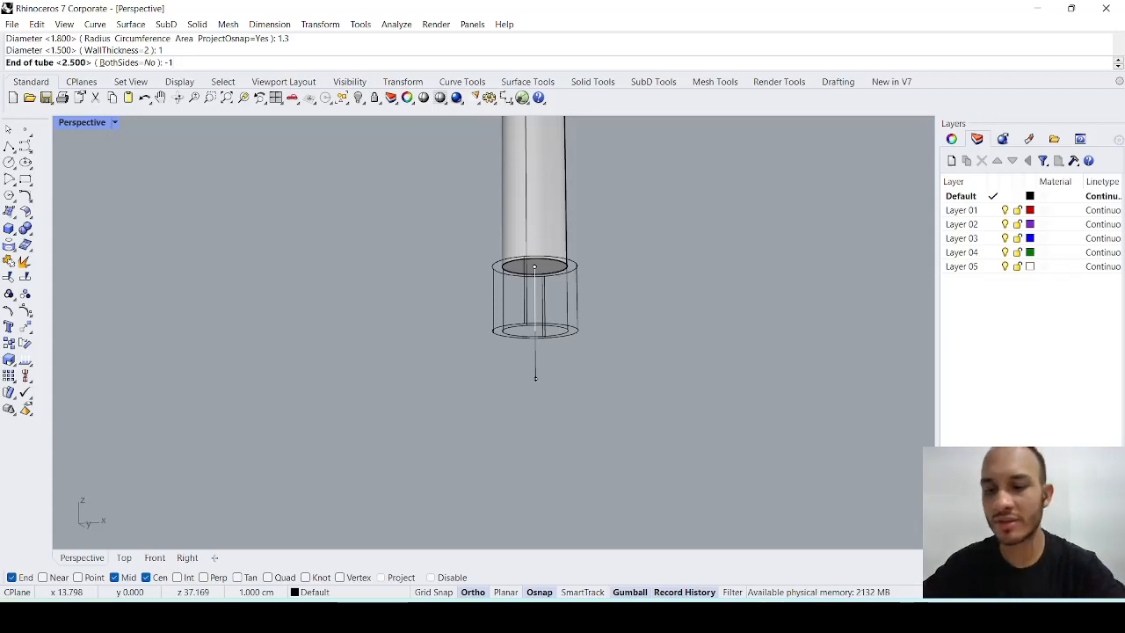
{"action": "key", "text": "Return"}
{"action": "scroll", "coordinate": [583, 244], "scroll_direction": "down", "scroll_amount": 5}
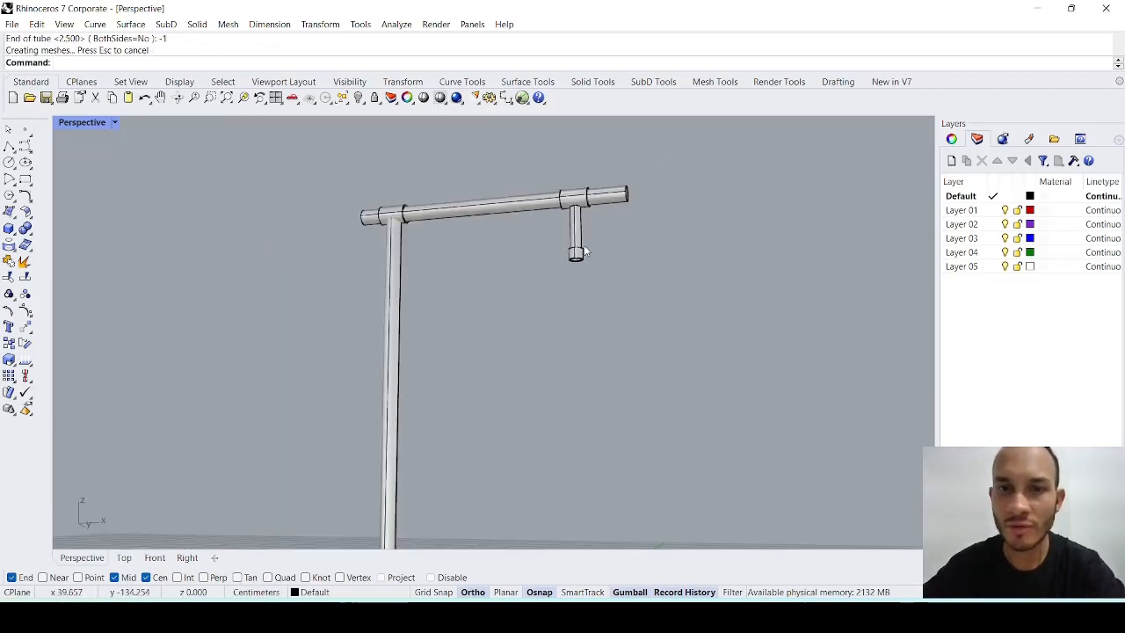
{"action": "right_click_drag", "start_coordinate": [585, 251], "coordinate": [596, 265]}
Step: Return to the lesson PDF and erase the green marks on the hanging tubes and the underlines on notes 3, 7 and 8
{"action": "left_click", "coordinate": [744, 617]}
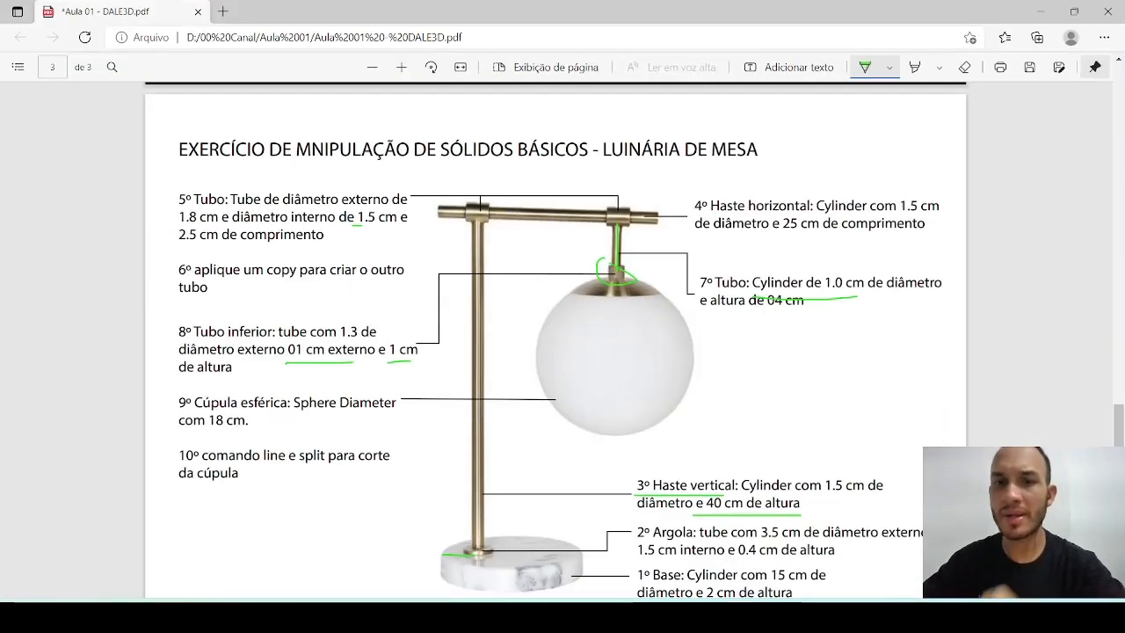
{"action": "left_click", "coordinate": [964, 66]}
{"action": "left_click", "coordinate": [624, 276]}
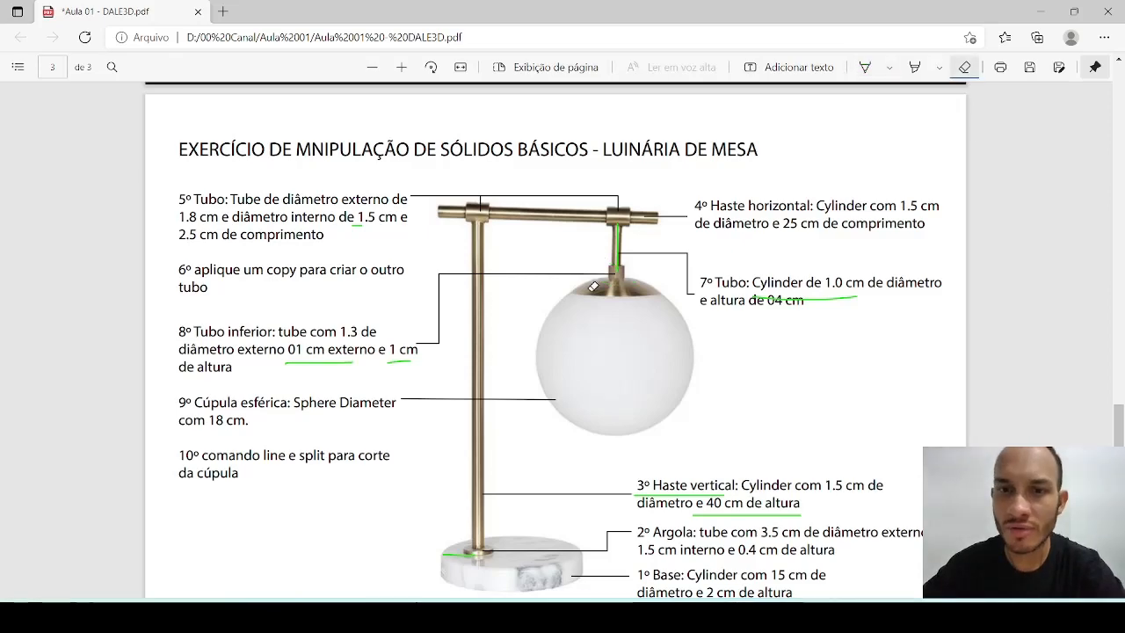
{"action": "left_click", "coordinate": [320, 361]}
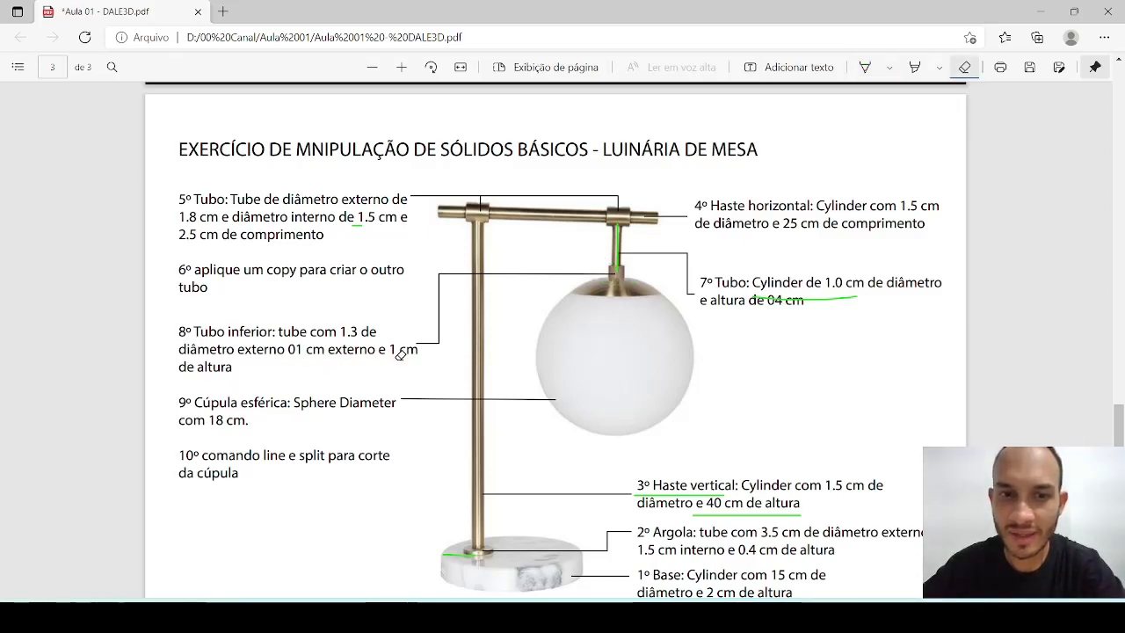
{"action": "scroll", "coordinate": [643, 324], "scroll_direction": "down", "scroll_amount": 2}
{"action": "left_click", "coordinate": [694, 433]}
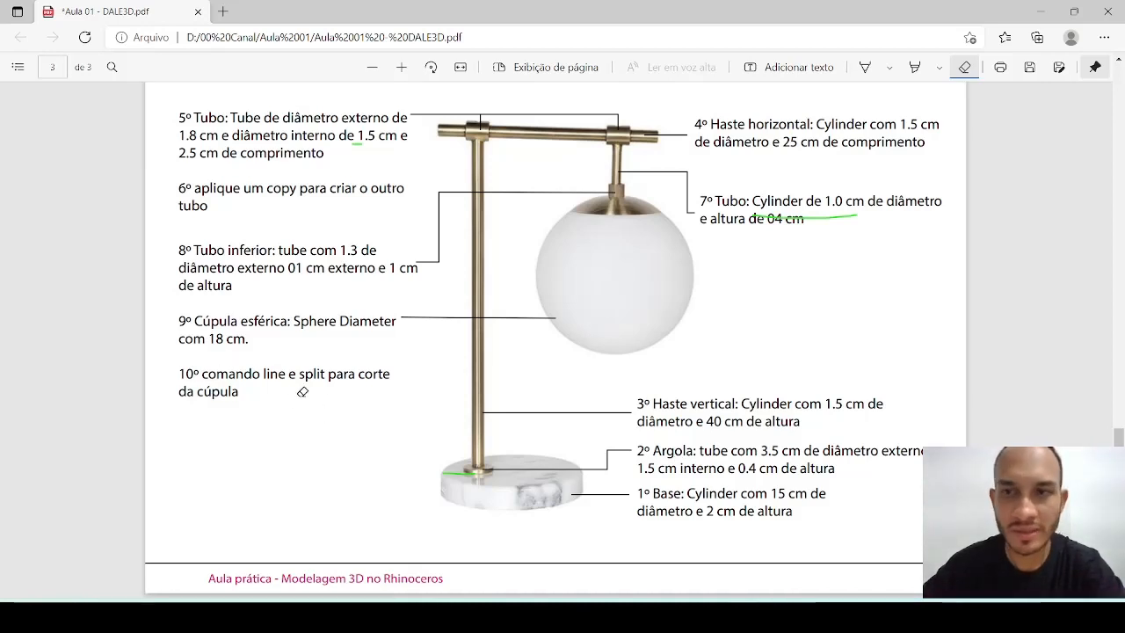
{"action": "left_click", "coordinate": [826, 215]}
Step: Underline the spherical dome note and its Sphere Diameter instruction in green in the lesson PDF
{"action": "left_click", "coordinate": [864, 66]}
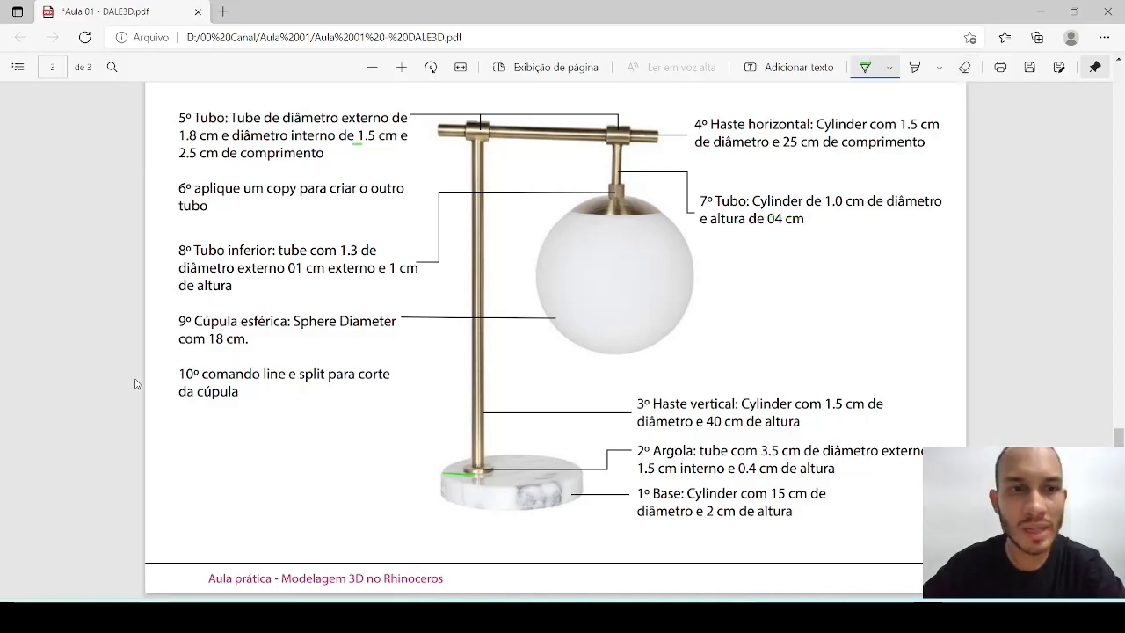
{"action": "left_click_drag", "start_coordinate": [169, 355], "coordinate": [395, 346]}
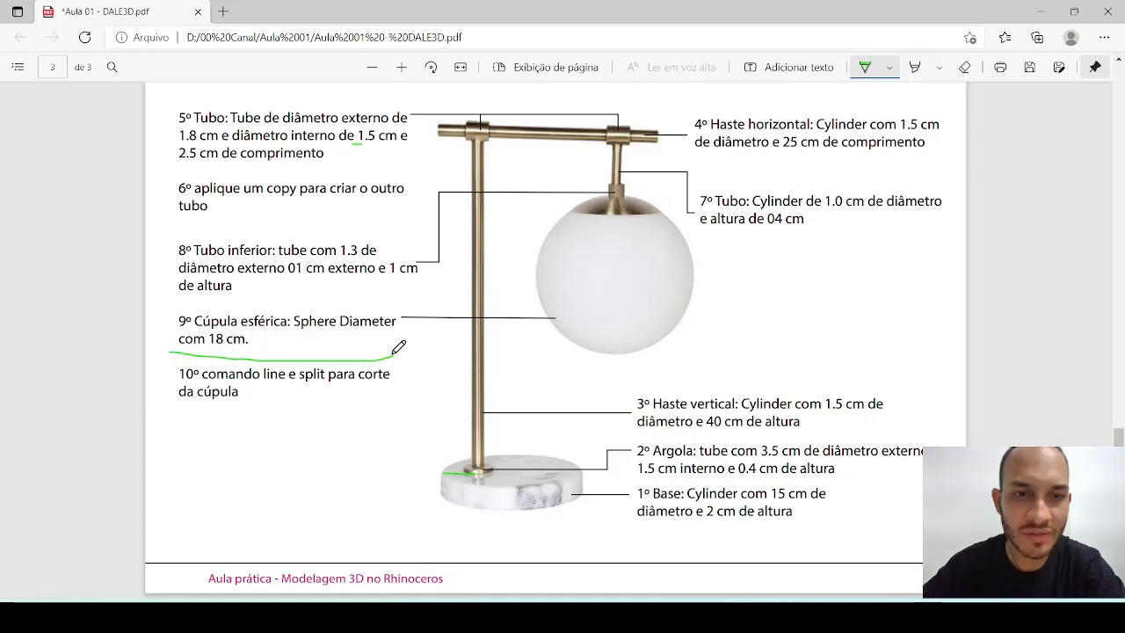
{"action": "left_click_drag", "start_coordinate": [301, 329], "coordinate": [351, 330]}
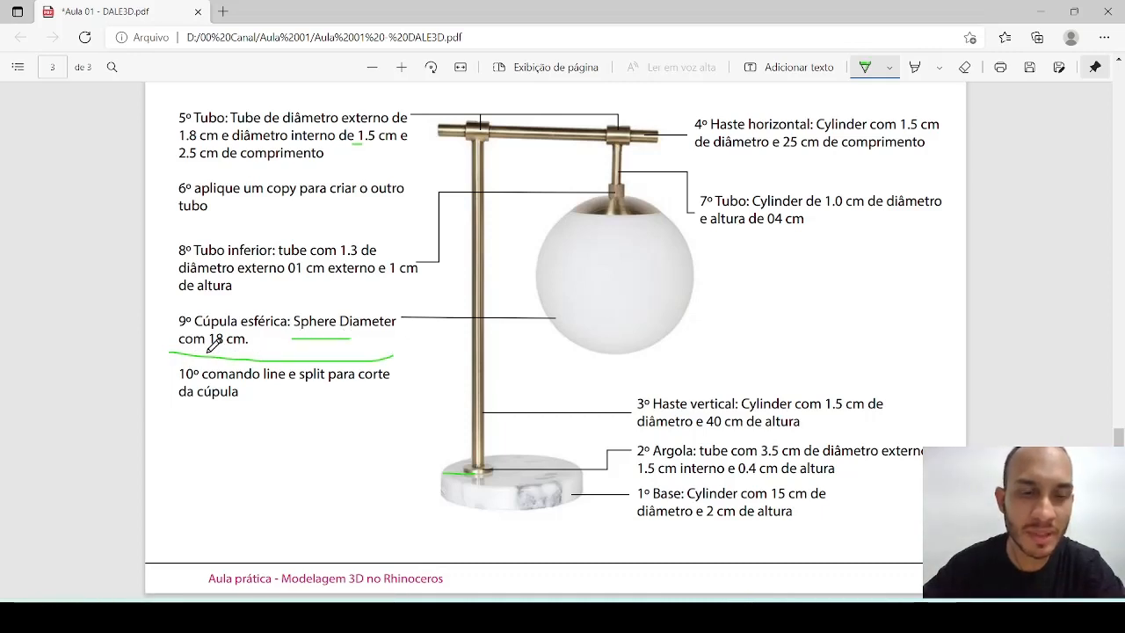
Step: Switch to Rhino and frame the whole lamp in the perspective view with free space beside its base
{"action": "key", "text": "alt+Tab"}
{"action": "scroll", "coordinate": [585, 362], "scroll_direction": "down", "scroll_amount": 6}
{"action": "right_click_drag", "start_coordinate": [553, 241], "coordinate": [565, 311]}
{"action": "scroll", "coordinate": [565, 311], "scroll_direction": "down", "scroll_amount": 4}
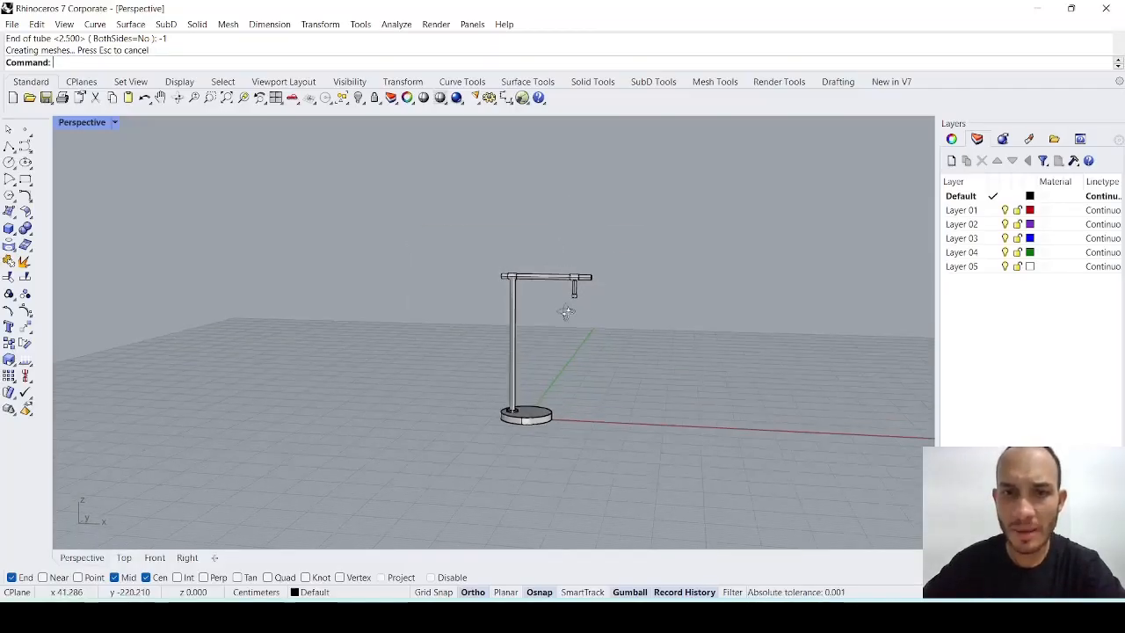
{"action": "scroll", "coordinate": [587, 391], "scroll_direction": "up", "scroll_amount": 2}
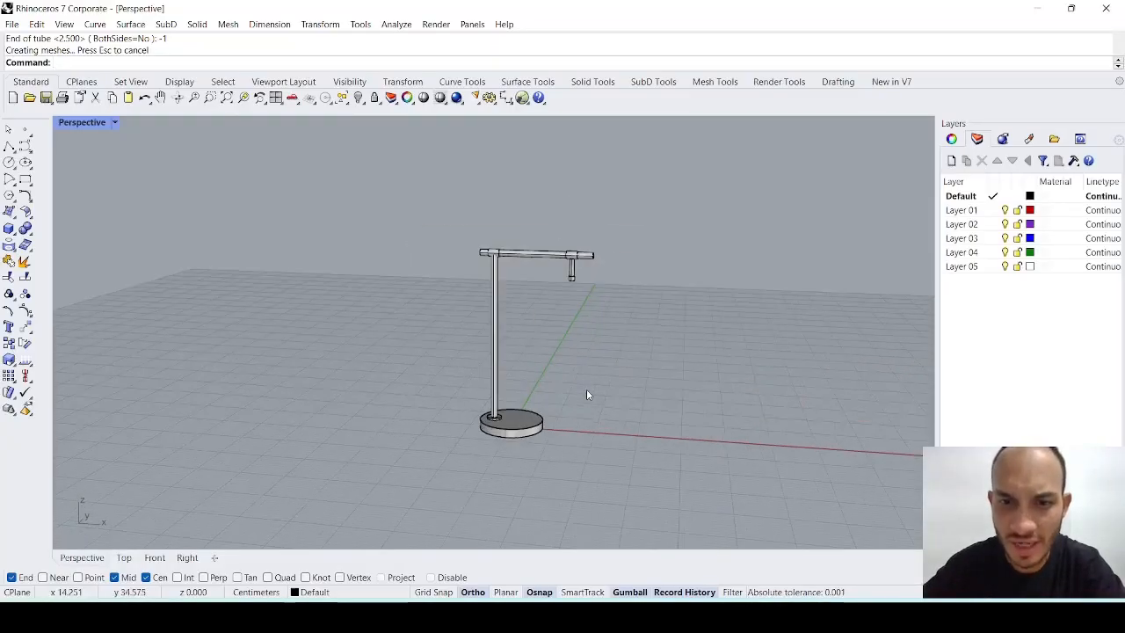
Step: Try a centre-radius sphere with an 18 cm radius on the ground beside the lamp base, and delete it
{"action": "left_click", "coordinate": [13, 232]}
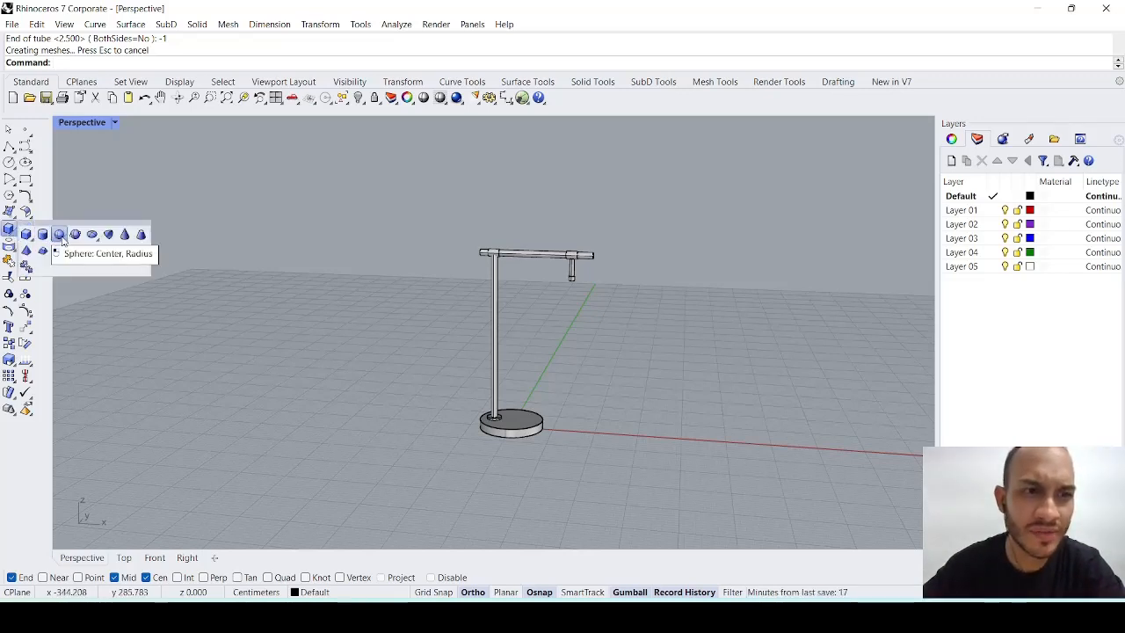
{"action": "left_click", "coordinate": [59, 234]}
{"action": "scroll", "coordinate": [629, 418], "scroll_direction": "down", "scroll_amount": 3}
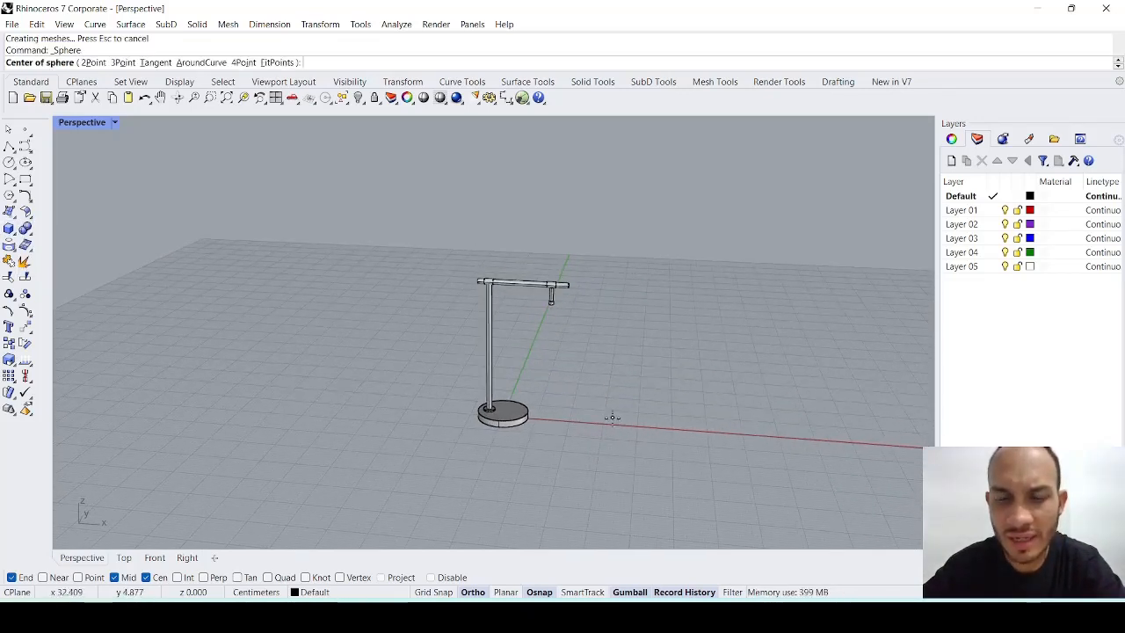
{"action": "left_click", "coordinate": [612, 419]}
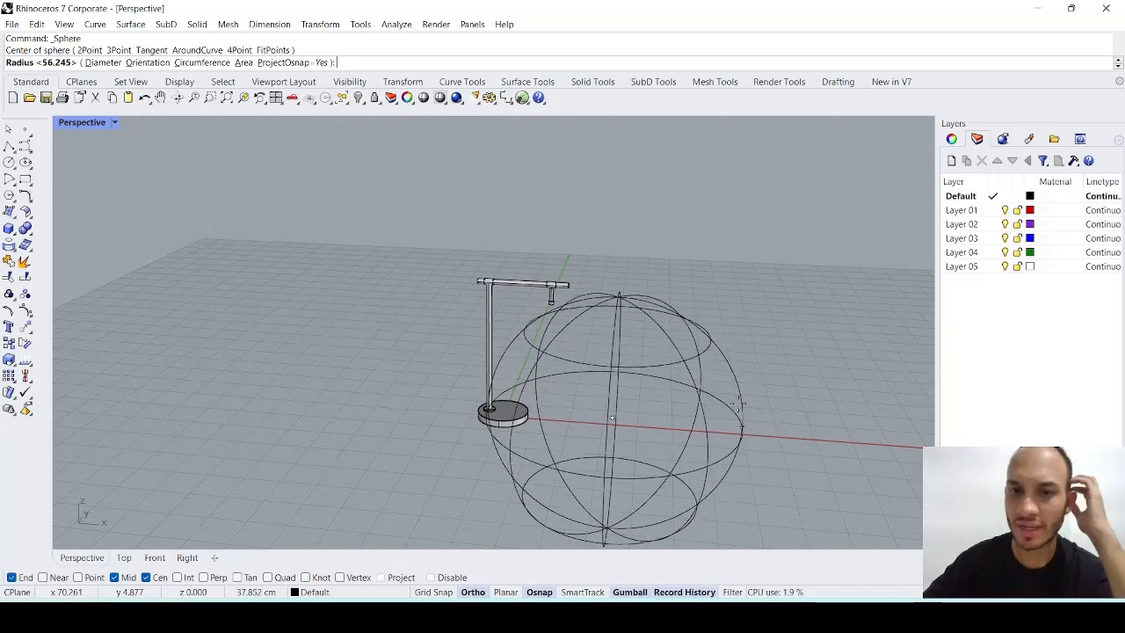
{"action": "type", "text": "18"}
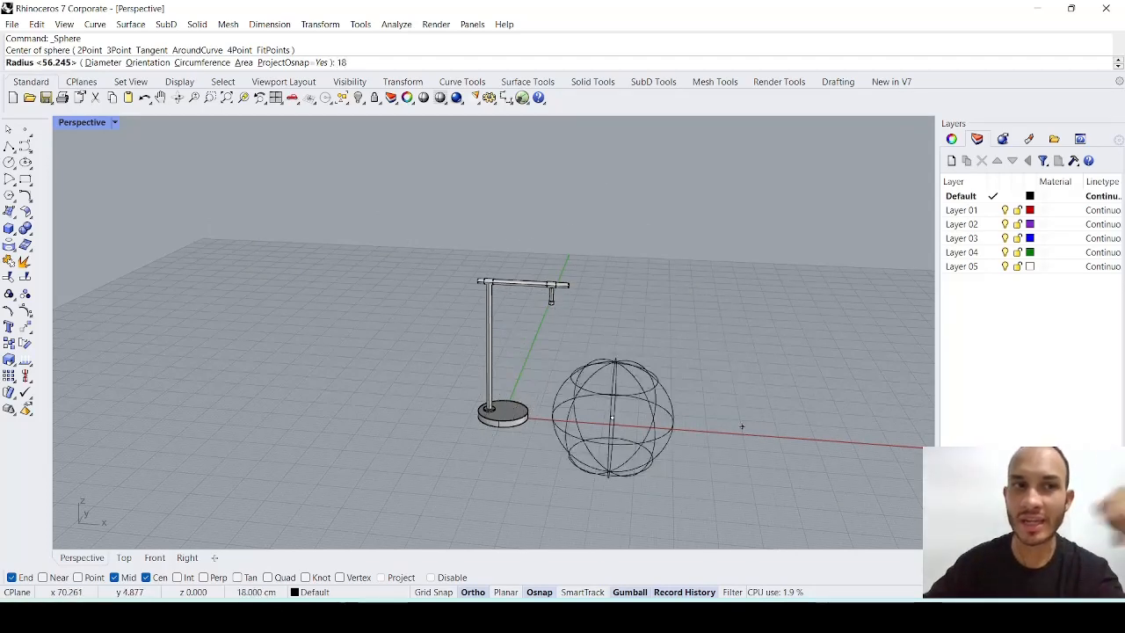
{"action": "key", "text": "Return"}
{"action": "mouse_move", "coordinate": [703, 407]}
{"action": "right_mouse_down"}
{"action": "mouse_move", "coordinate": [713, 380]}
{"action": "mouse_move", "coordinate": [701, 415]}
{"action": "right_mouse_up"}
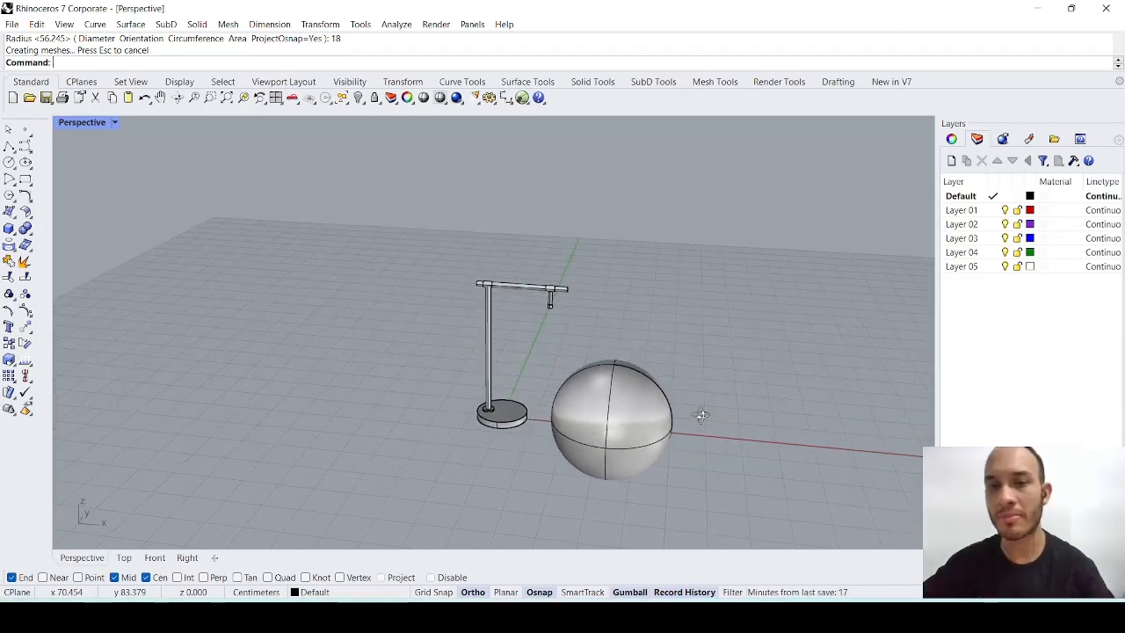
{"action": "left_click", "coordinate": [657, 425]}
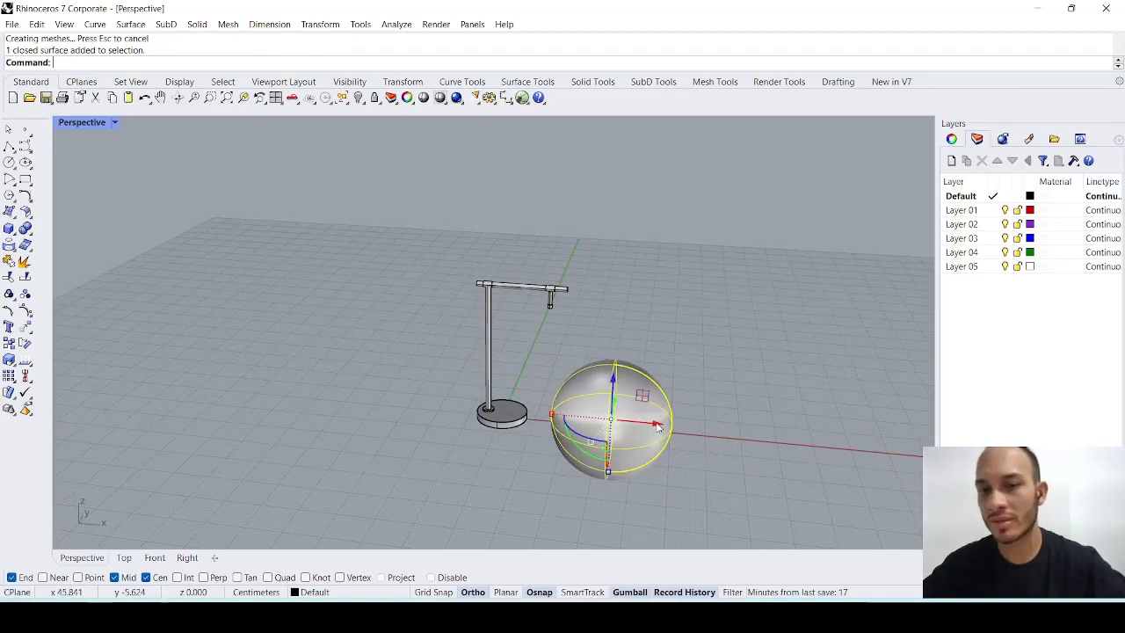
{"action": "key", "text": "Delete"}
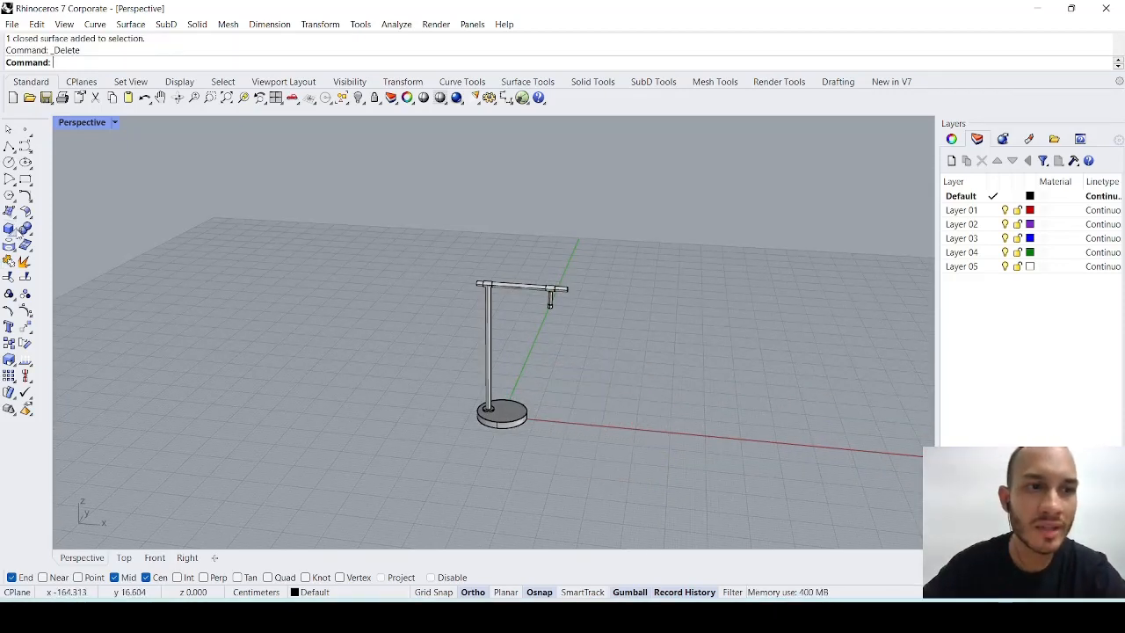
Step: Create a sphere with a diameter of 18 cm on the ground beside the lamp base, using the Diameter option
{"action": "left_click", "coordinate": [58, 252]}
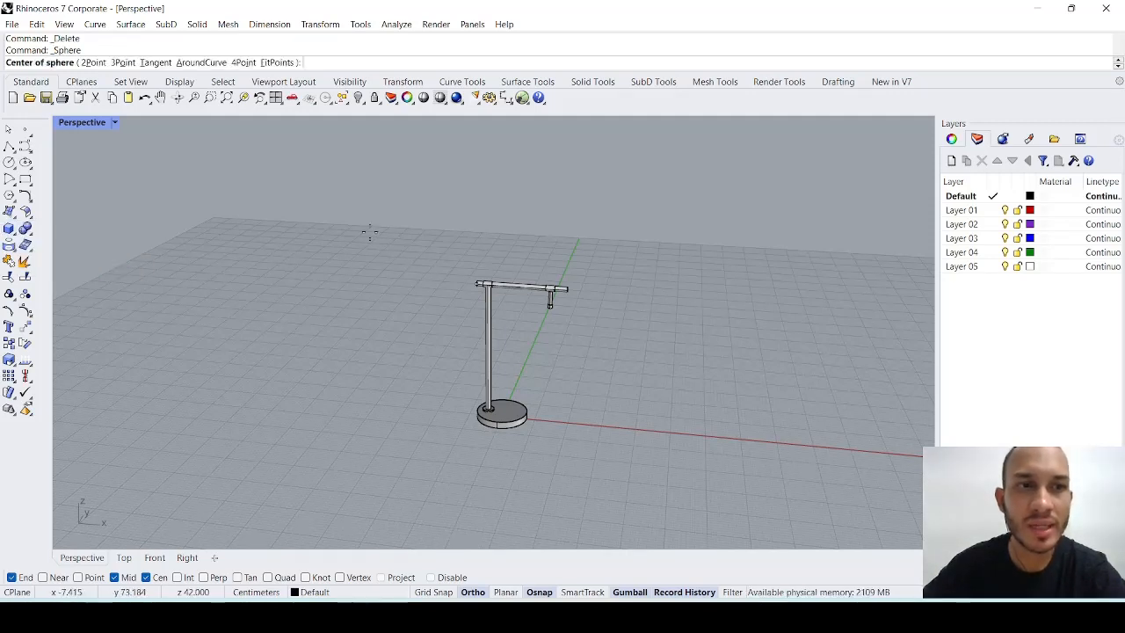
{"action": "left_click", "coordinate": [642, 418]}
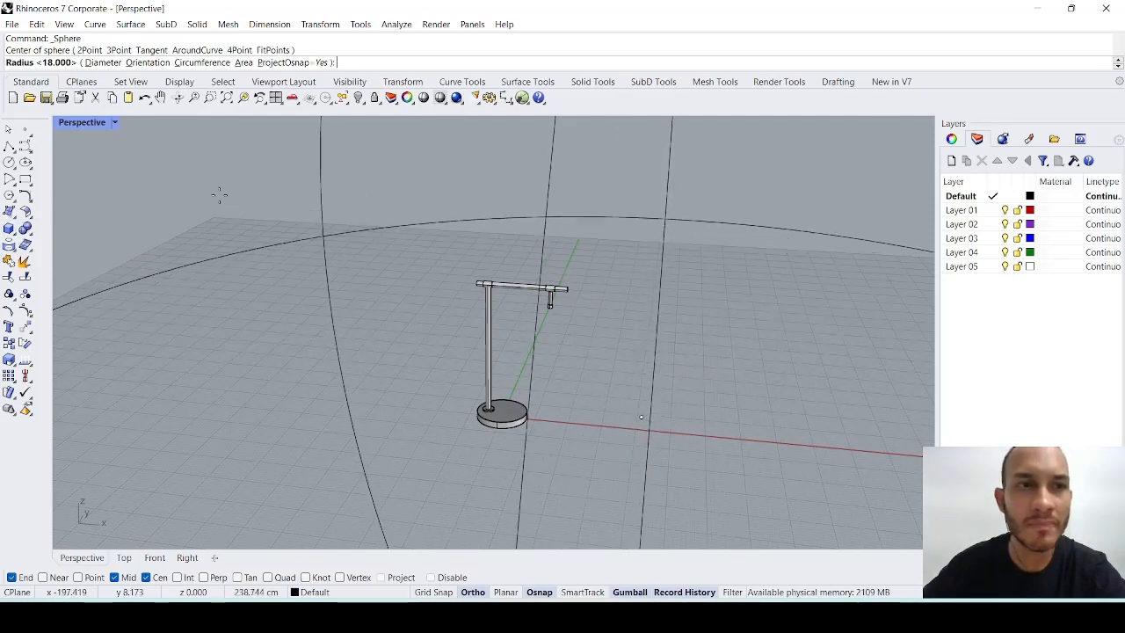
{"action": "left_click", "coordinate": [103, 62]}
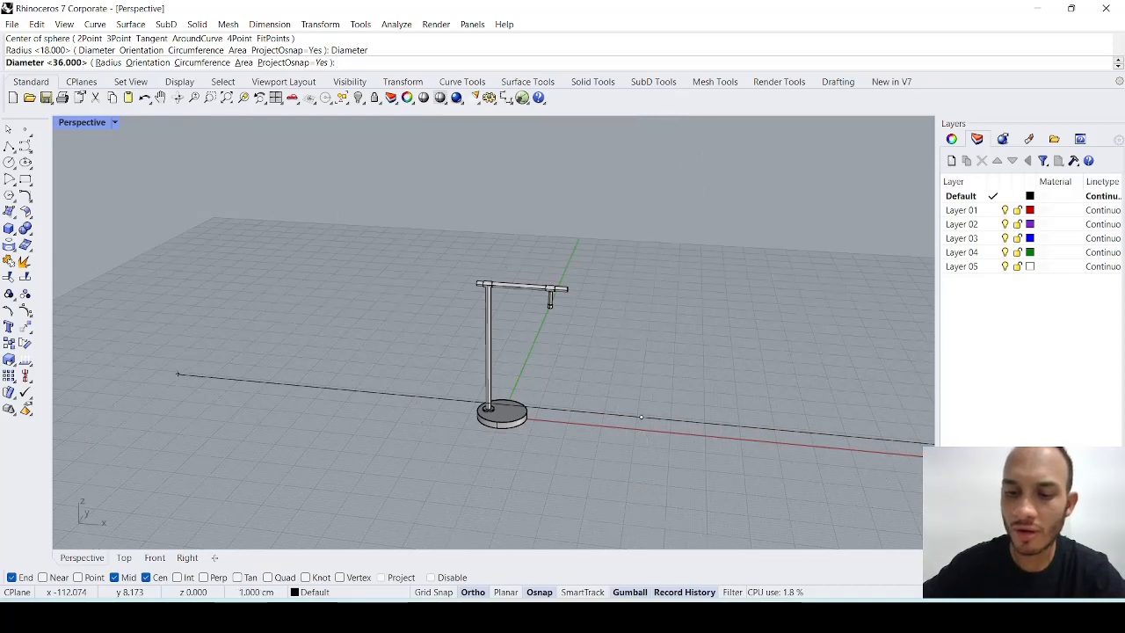
{"action": "left_click", "coordinate": [671, 420]}
Step: Move the sphere horizontally in the Front and Right views until it lies directly below the hanging tube
{"action": "left_click", "coordinate": [640, 429]}
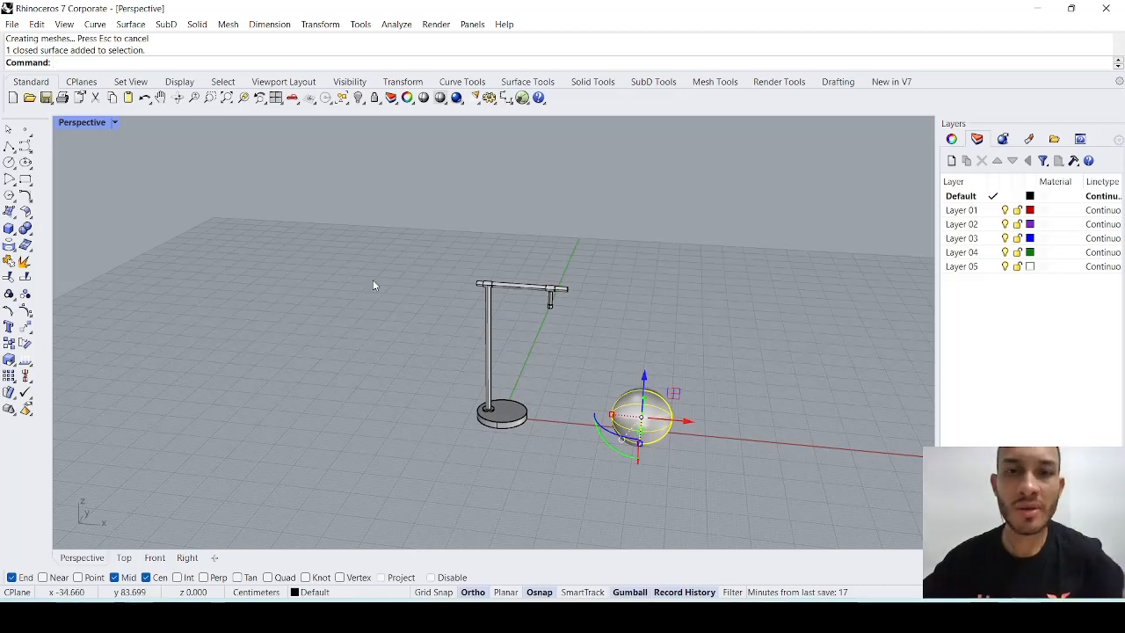
{"action": "double_click", "coordinate": [84, 122]}
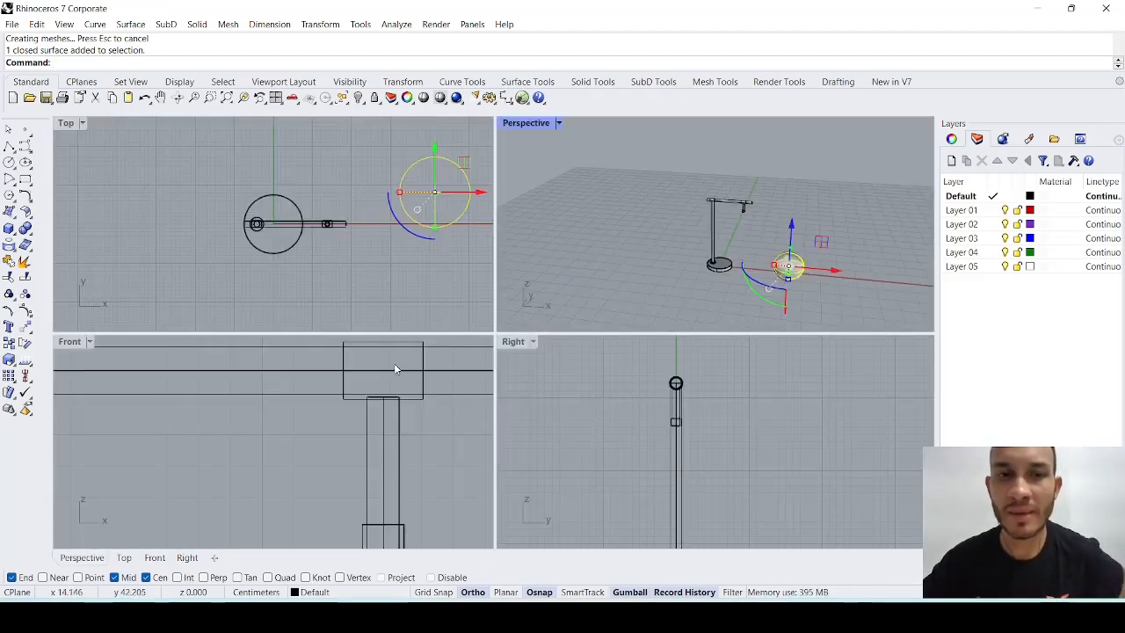
{"action": "scroll", "coordinate": [396, 369], "scroll_direction": "down", "scroll_amount": 5}
{"action": "right_click_drag", "start_coordinate": [490, 465], "coordinate": [385, 443]}
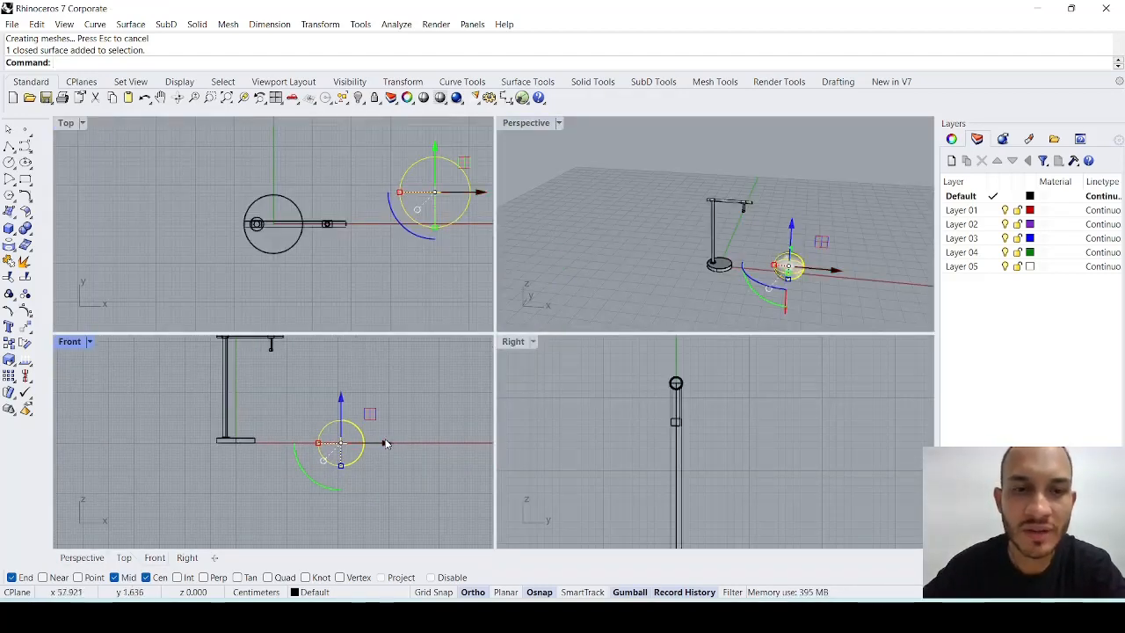
{"action": "left_click_drag", "start_coordinate": [385, 444], "coordinate": [321, 451]}
{"action": "scroll", "coordinate": [738, 464], "scroll_direction": "up", "scroll_amount": 5}
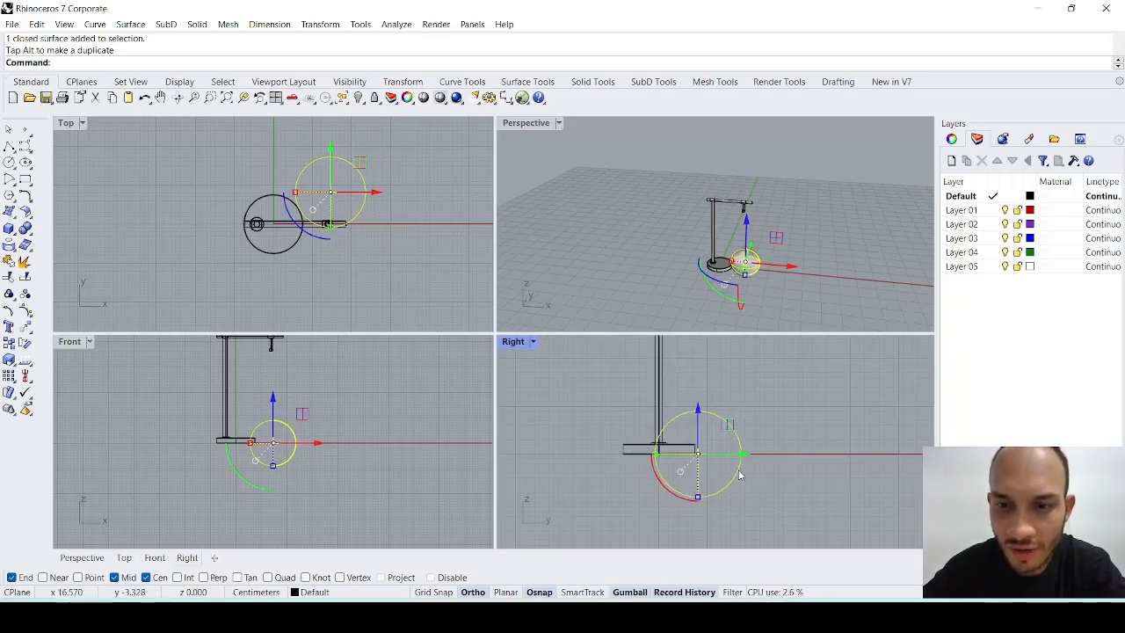
{"action": "left_click_drag", "start_coordinate": [740, 456], "coordinate": [699, 465]}
Step: Raise the sphere in the Front view to the underside of the lower tube and centre it on the tube
{"action": "right_click_drag", "start_coordinate": [260, 390], "coordinate": [271, 407]}
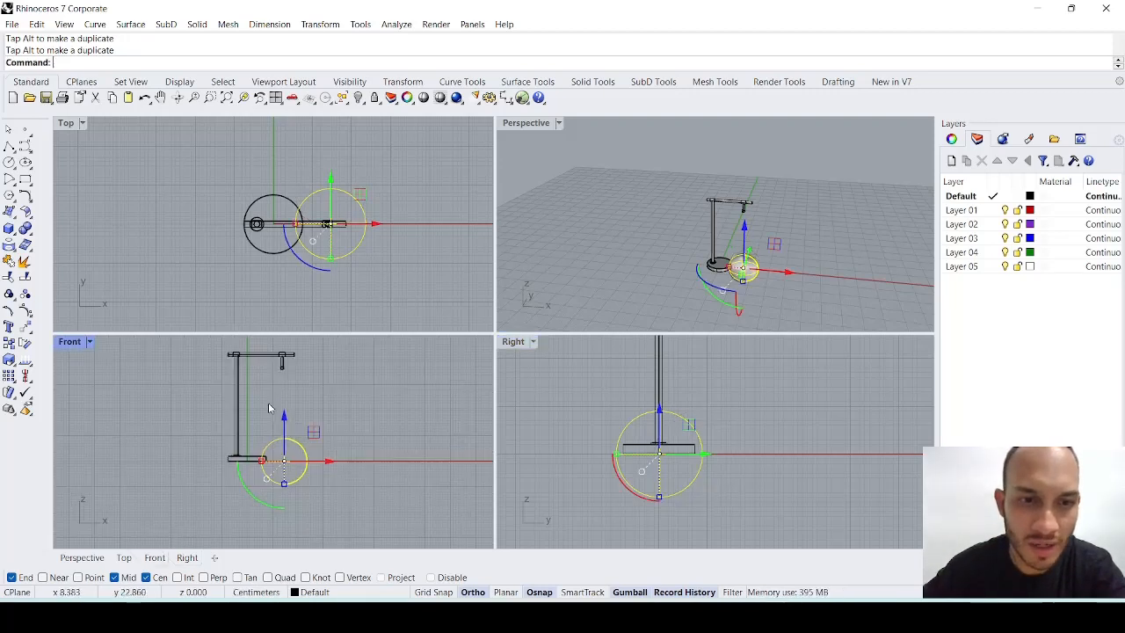
{"action": "left_click_drag", "start_coordinate": [282, 422], "coordinate": [298, 371]}
{"action": "scroll", "coordinate": [297, 382], "scroll_direction": "up", "scroll_amount": 4}
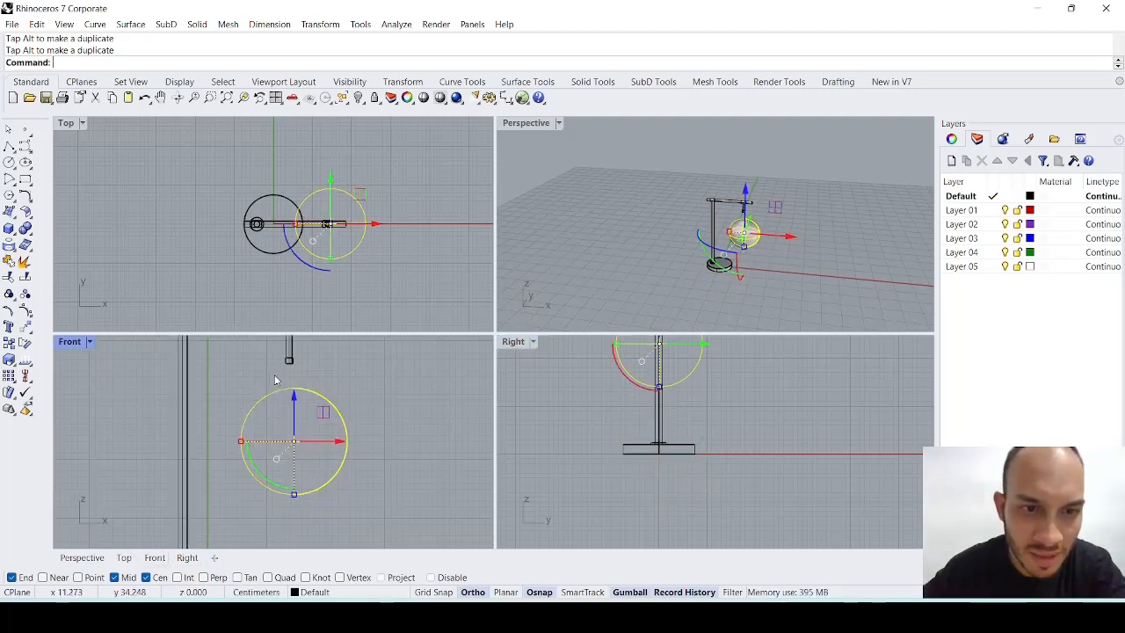
{"action": "right_click_drag", "start_coordinate": [294, 387], "coordinate": [311, 393]}
{"action": "left_click_drag", "start_coordinate": [310, 443], "coordinate": [310, 404]}
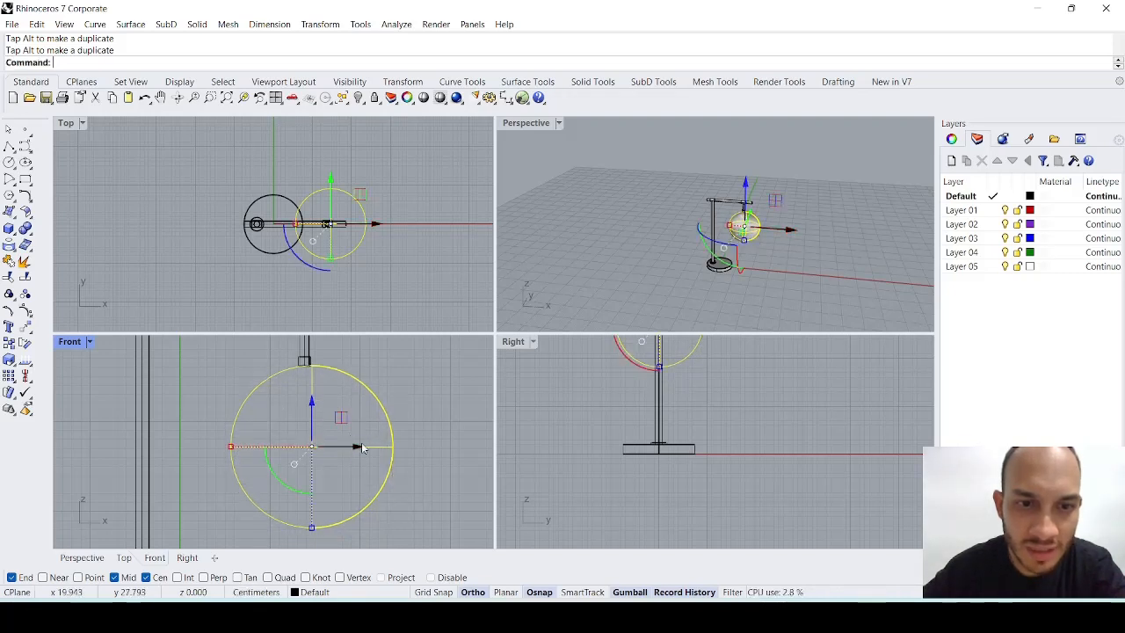
{"action": "left_click_drag", "start_coordinate": [361, 448], "coordinate": [349, 446]}
Step: Fine-tune the sphere's position against the lower tube's bottom edge in the Right view, and check the lamp in perspective
{"action": "scroll", "coordinate": [631, 460], "scroll_direction": "down", "scroll_amount": 6}
{"action": "scroll", "coordinate": [644, 368], "scroll_direction": "up", "scroll_amount": 14}
{"action": "right_click_drag", "start_coordinate": [643, 370], "coordinate": [645, 401]}
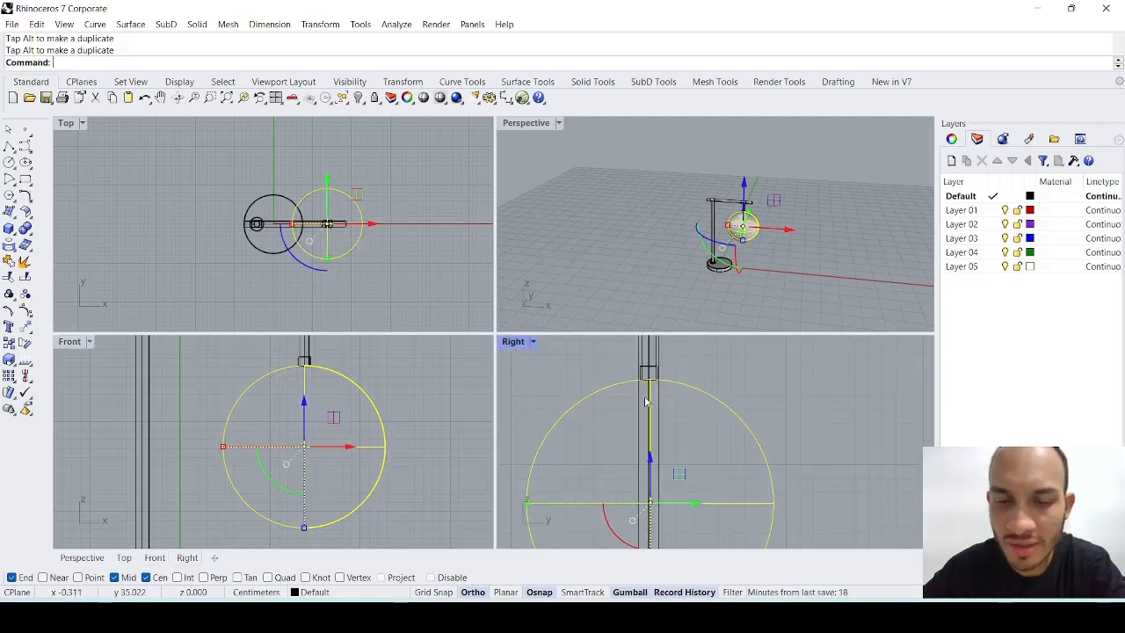
{"action": "scroll", "coordinate": [655, 351], "scroll_direction": "up", "scroll_amount": 2}
{"action": "scroll", "coordinate": [648, 404], "scroll_direction": "up", "scroll_amount": 6}
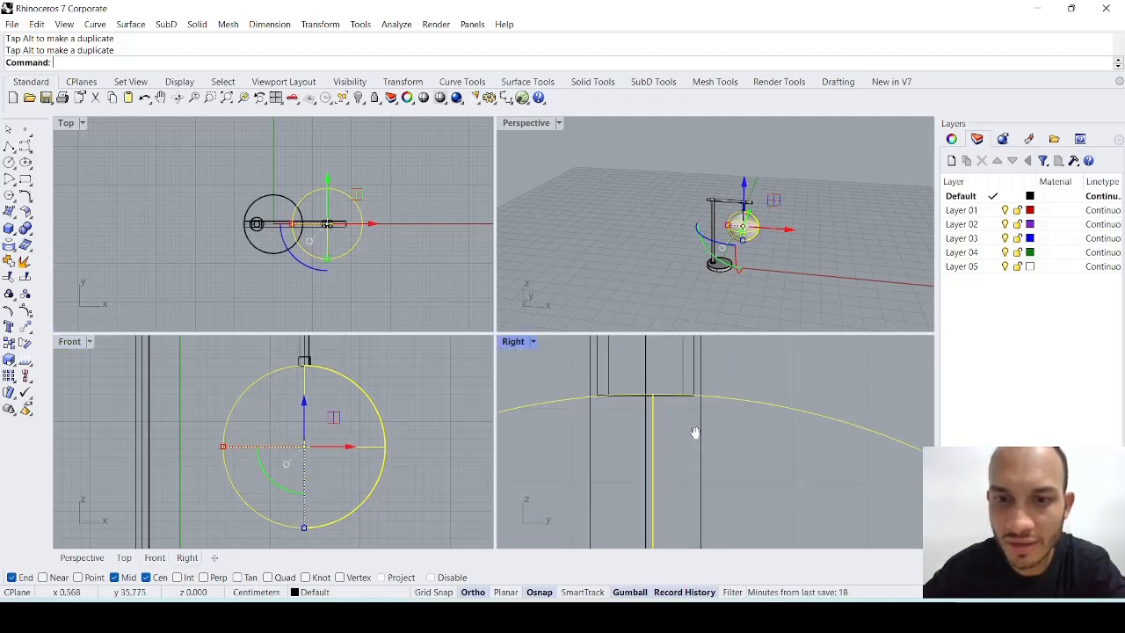
{"action": "left_click_drag", "start_coordinate": [721, 401], "coordinate": [711, 396]}
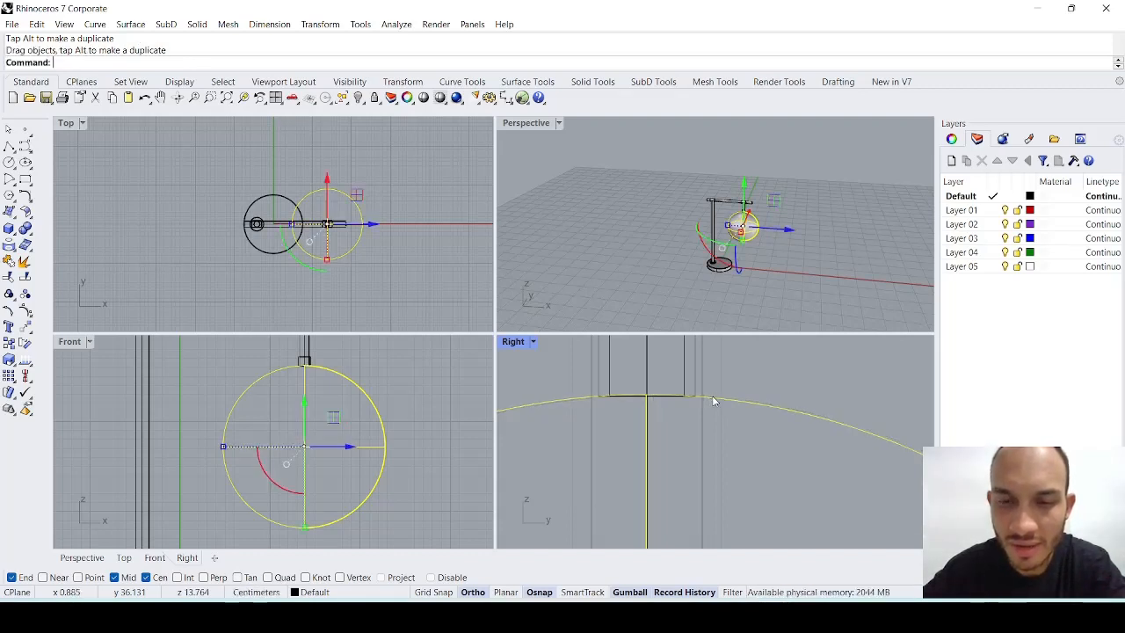
{"action": "left_click", "coordinate": [629, 222]}
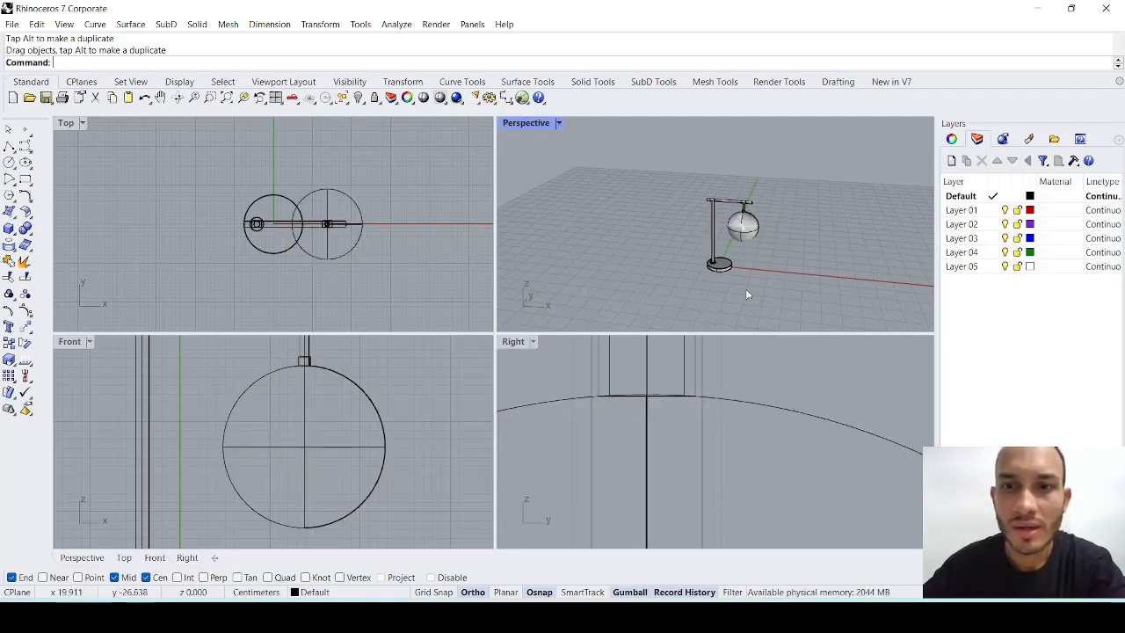
{"action": "double_click", "coordinate": [526, 123]}
{"action": "scroll", "coordinate": [525, 328], "scroll_direction": "up", "scroll_amount": 3}
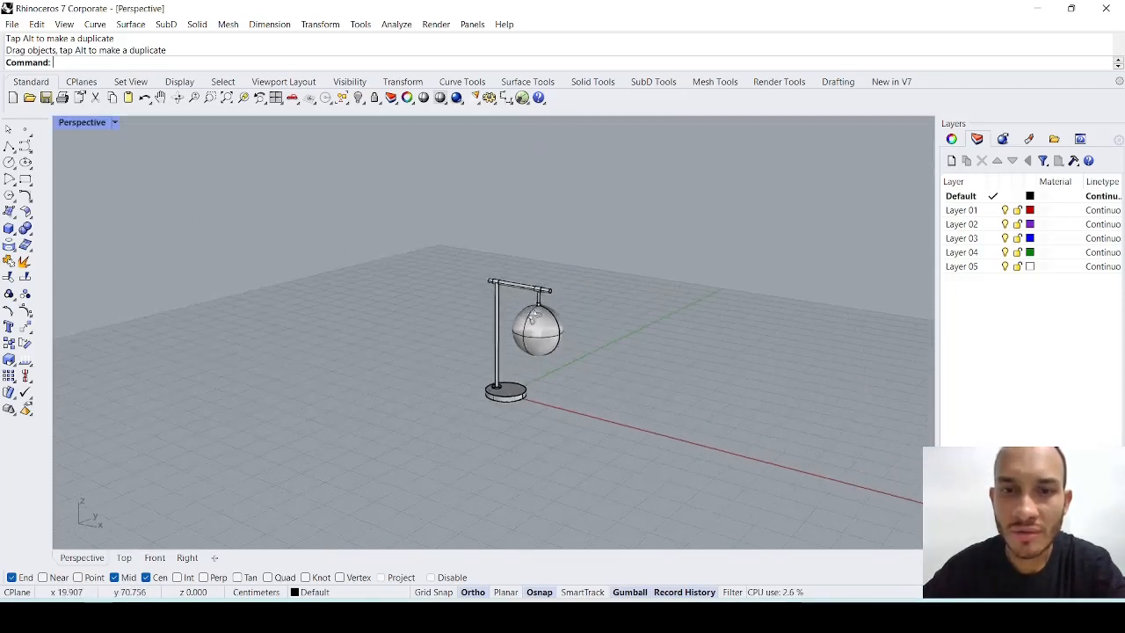
{"action": "scroll", "coordinate": [524, 329], "scroll_direction": "up", "scroll_amount": 2}
{"action": "scroll", "coordinate": [519, 358], "scroll_direction": "down", "scroll_amount": 5}
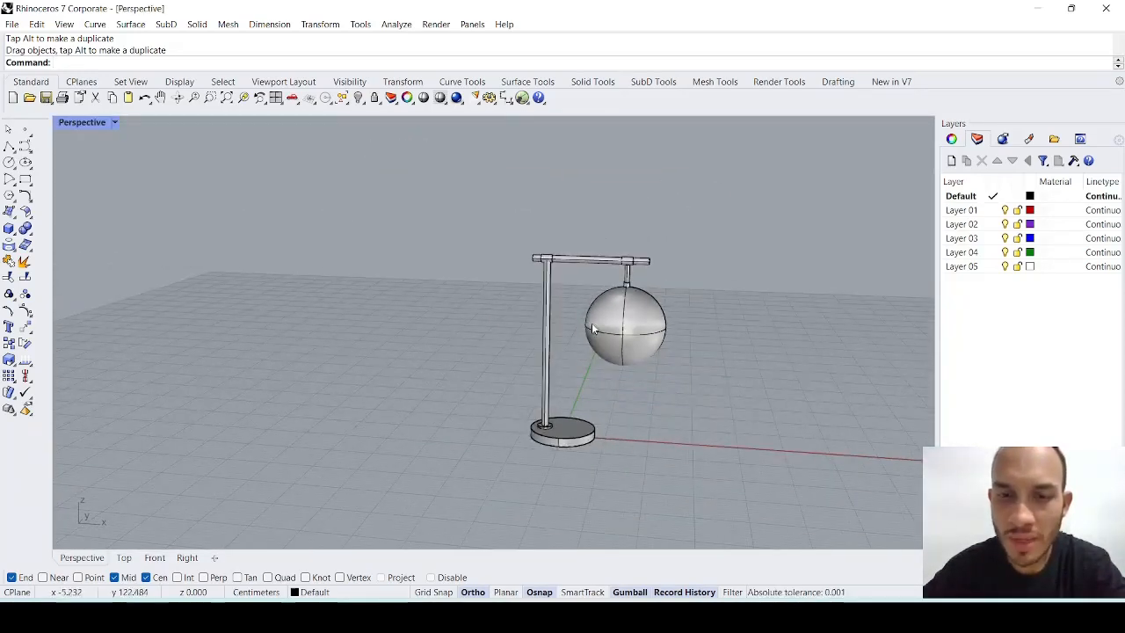
Step: Draw a horizontal line about 33 cm long across the upper part of the sphere in the Front view with Ortho on
{"action": "left_click", "coordinate": [613, 339]}
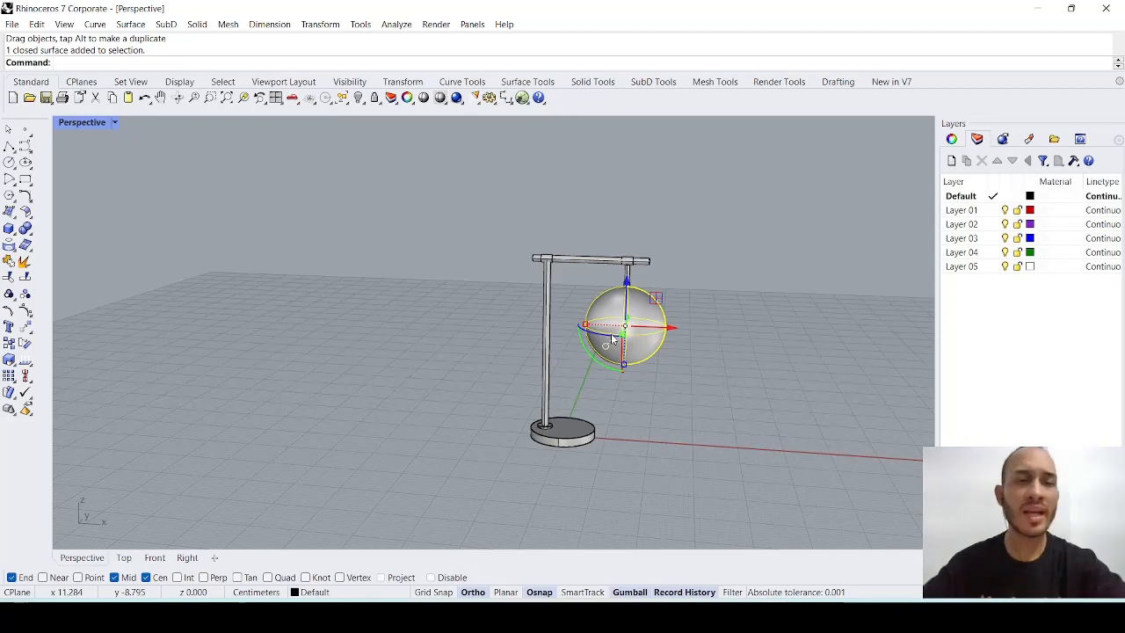
{"action": "double_click", "coordinate": [81, 122]}
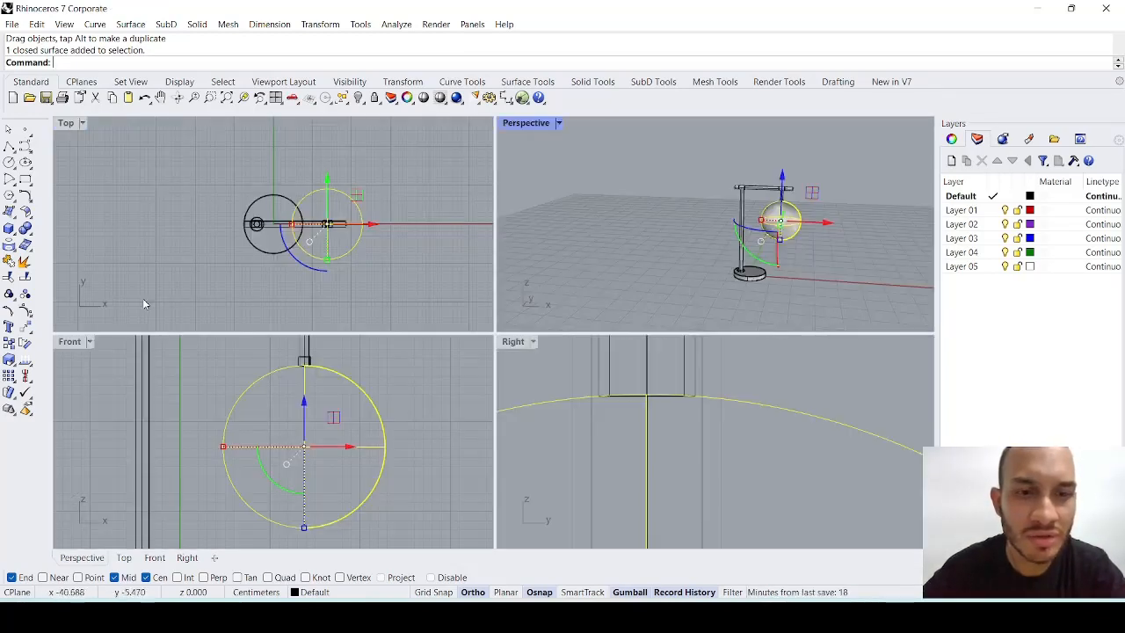
{"action": "left_click", "coordinate": [69, 342]}
{"action": "double_click", "coordinate": [69, 342]}
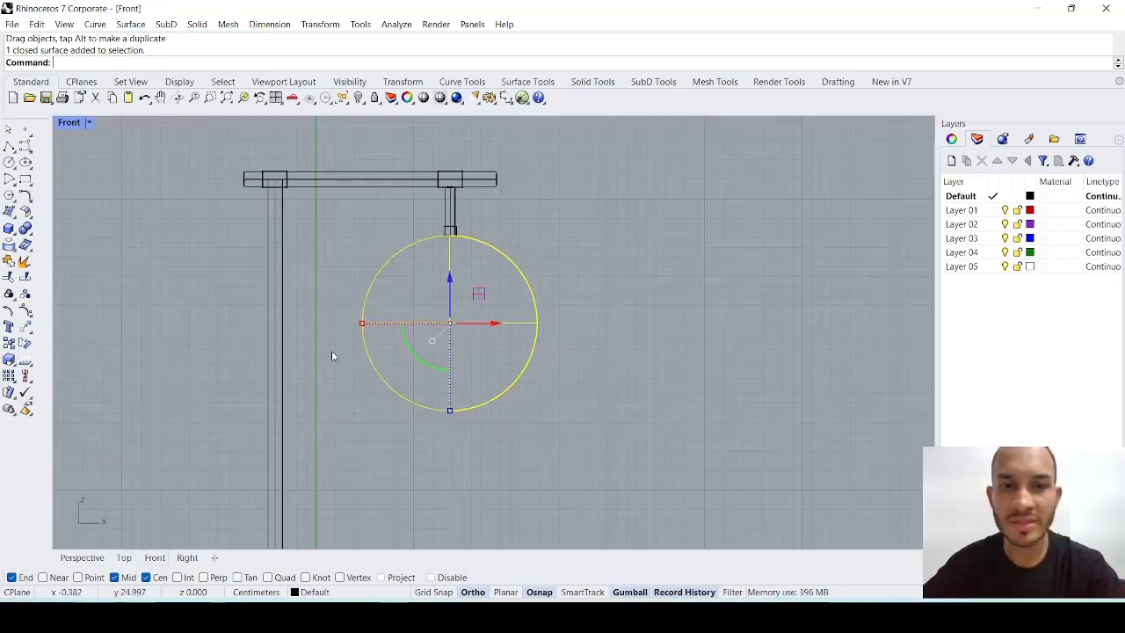
{"action": "scroll", "coordinate": [360, 365], "scroll_direction": "up", "scroll_amount": 2}
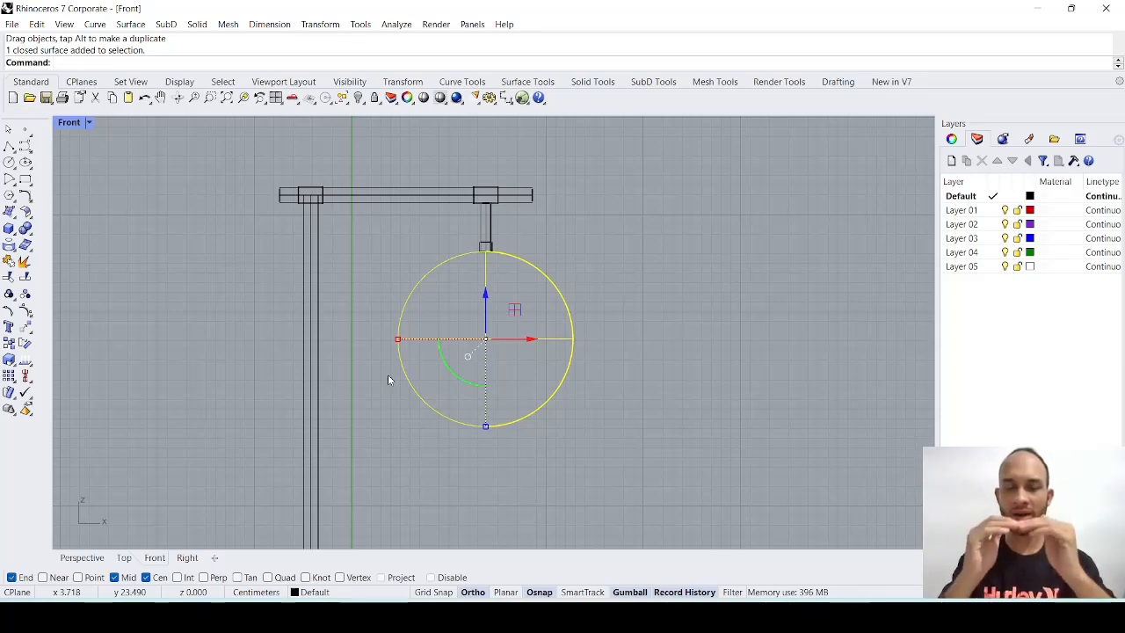
{"action": "left_click", "coordinate": [394, 319]}
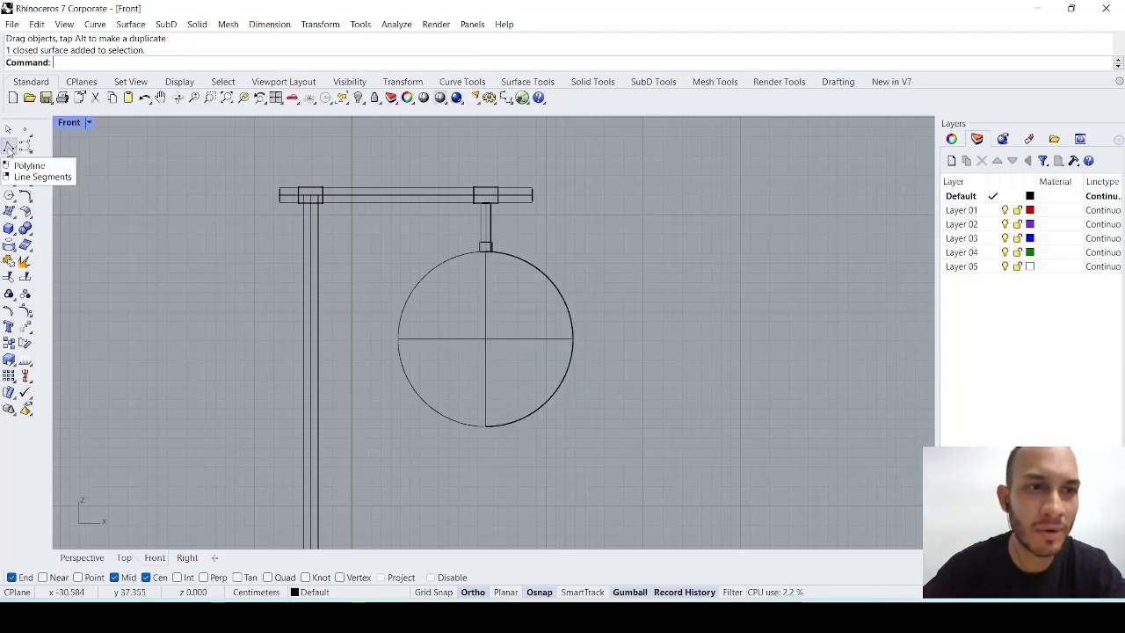
{"action": "left_click", "coordinate": [11, 179]}
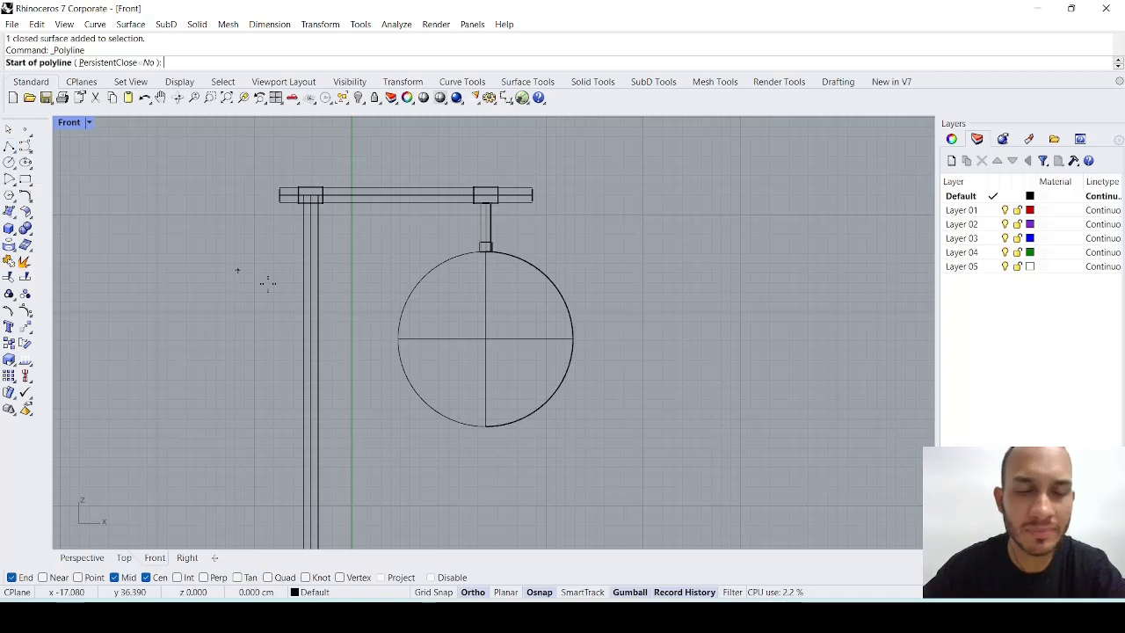
{"action": "left_click", "coordinate": [367, 281]}
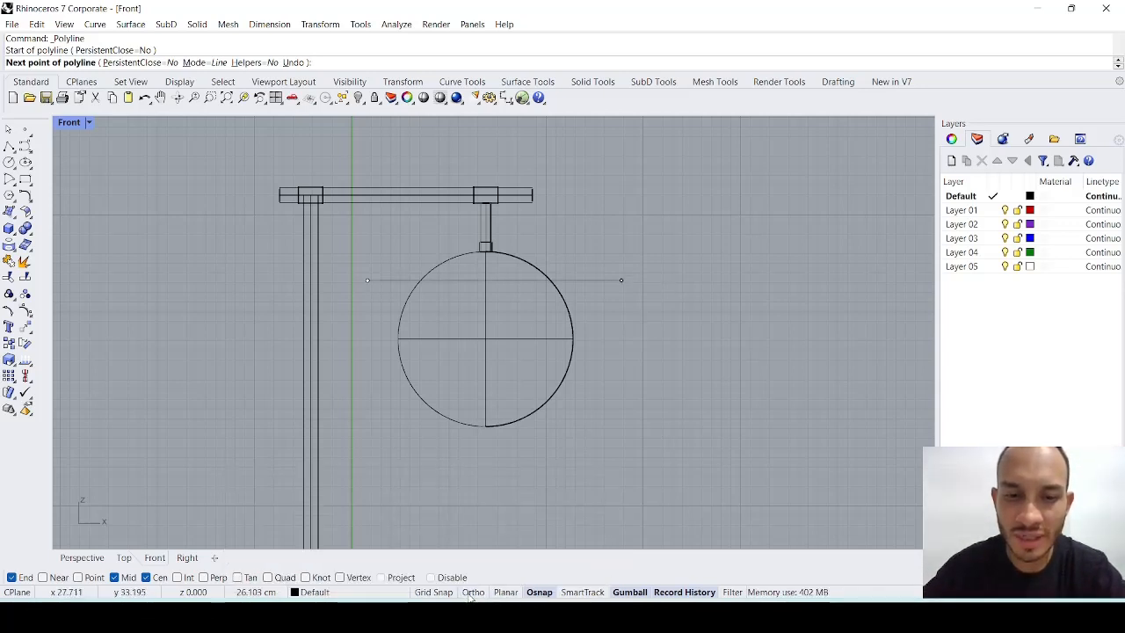
{"action": "left_click", "coordinate": [472, 592]}
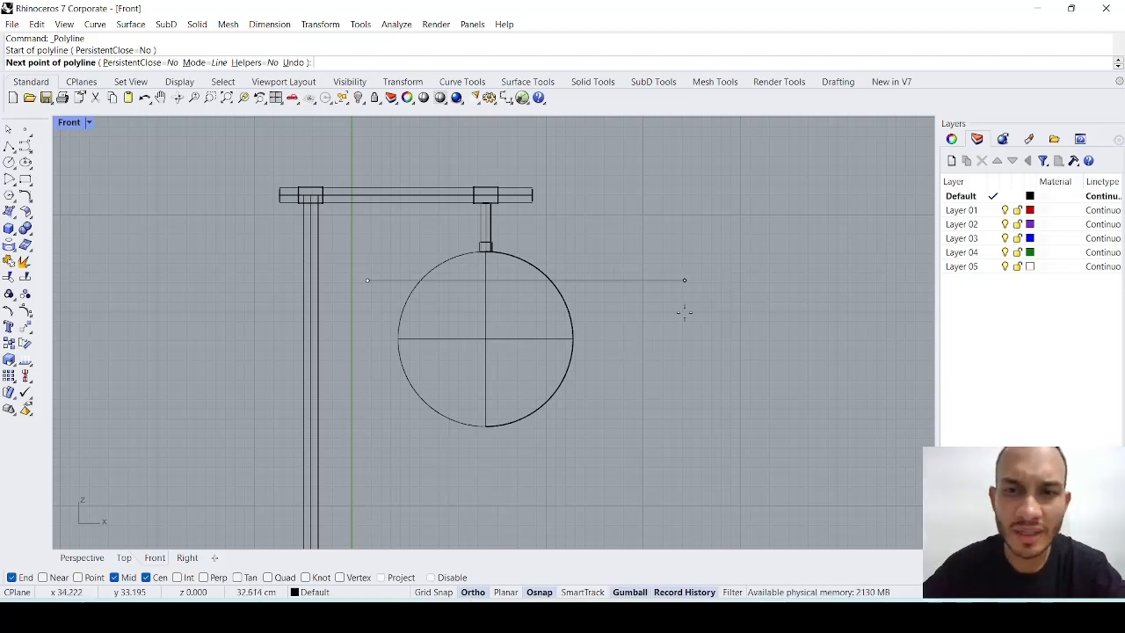
{"action": "left_click", "coordinate": [686, 312]}
{"action": "key", "text": "Return"}
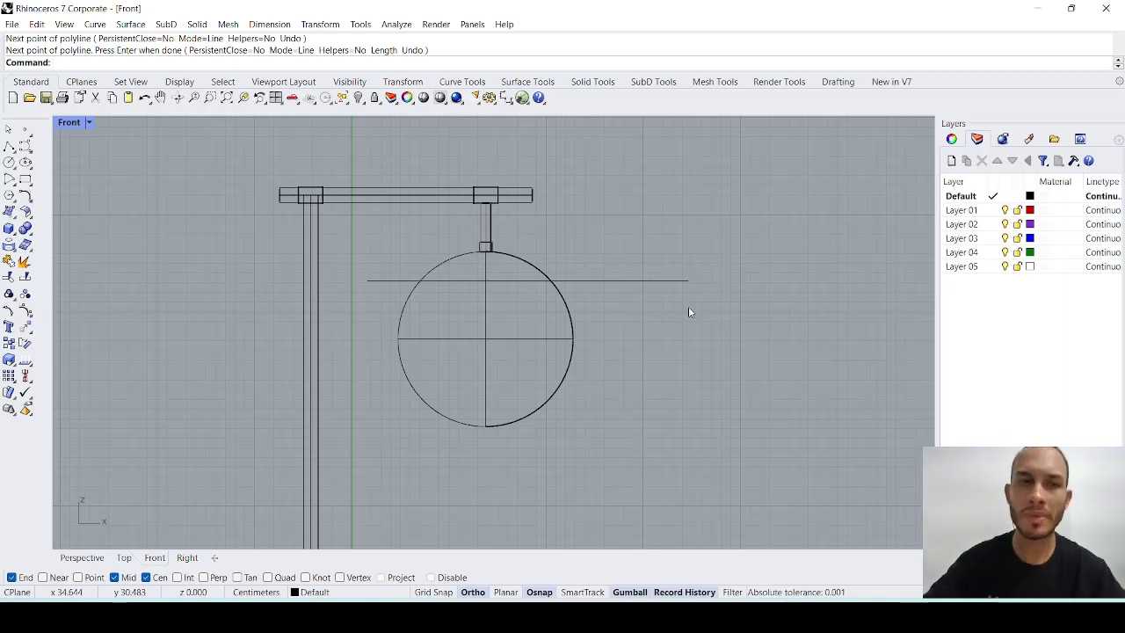
{"action": "type", "text": "split"}
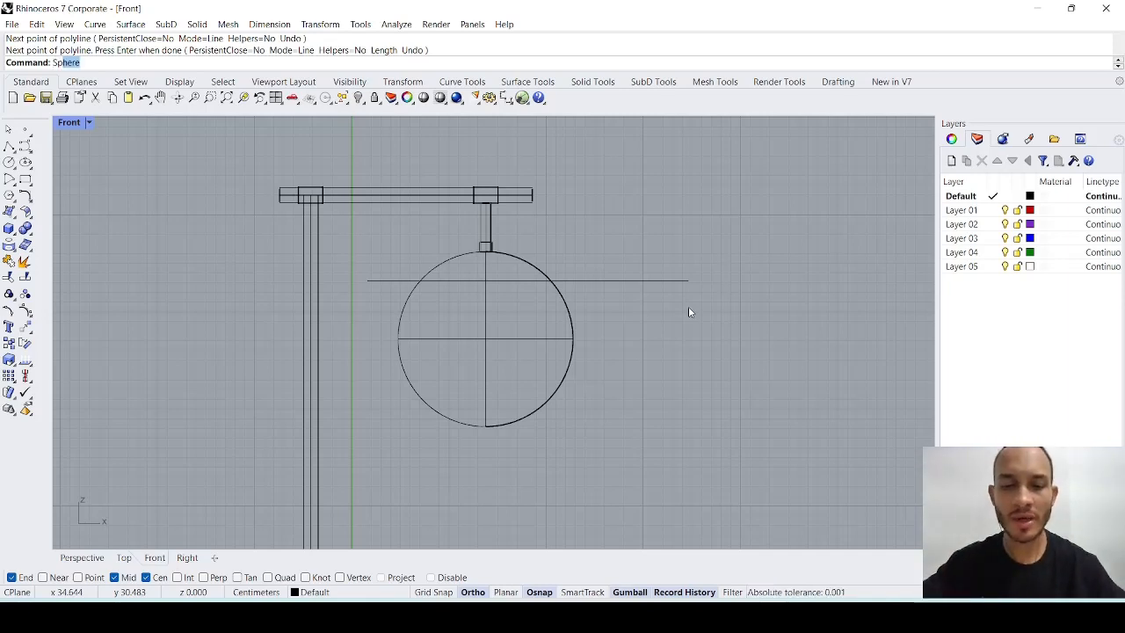
{"action": "key", "text": "Return"}
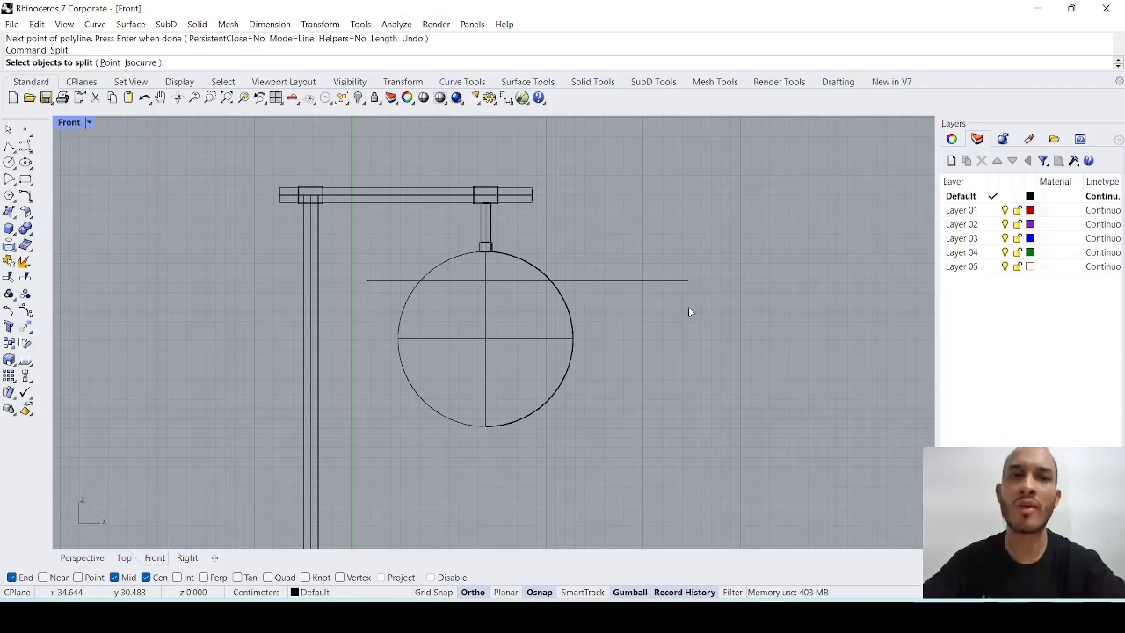
{"action": "double_click", "coordinate": [59, 124]}
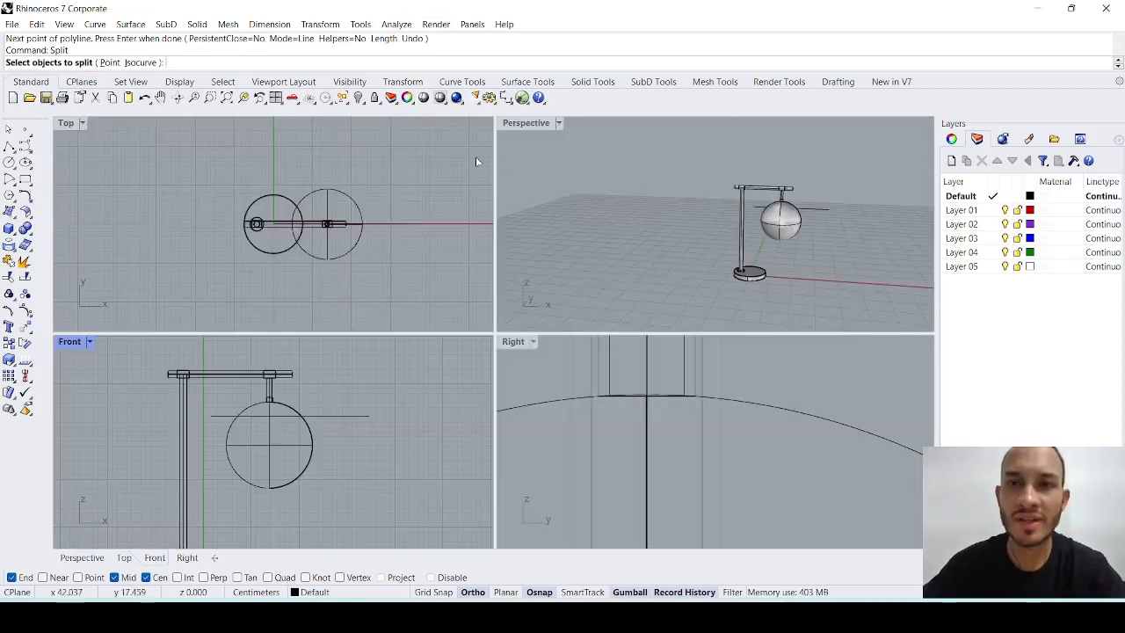
{"action": "double_click", "coordinate": [525, 122]}
{"action": "right_click_drag", "start_coordinate": [492, 334], "coordinate": [589, 336]}
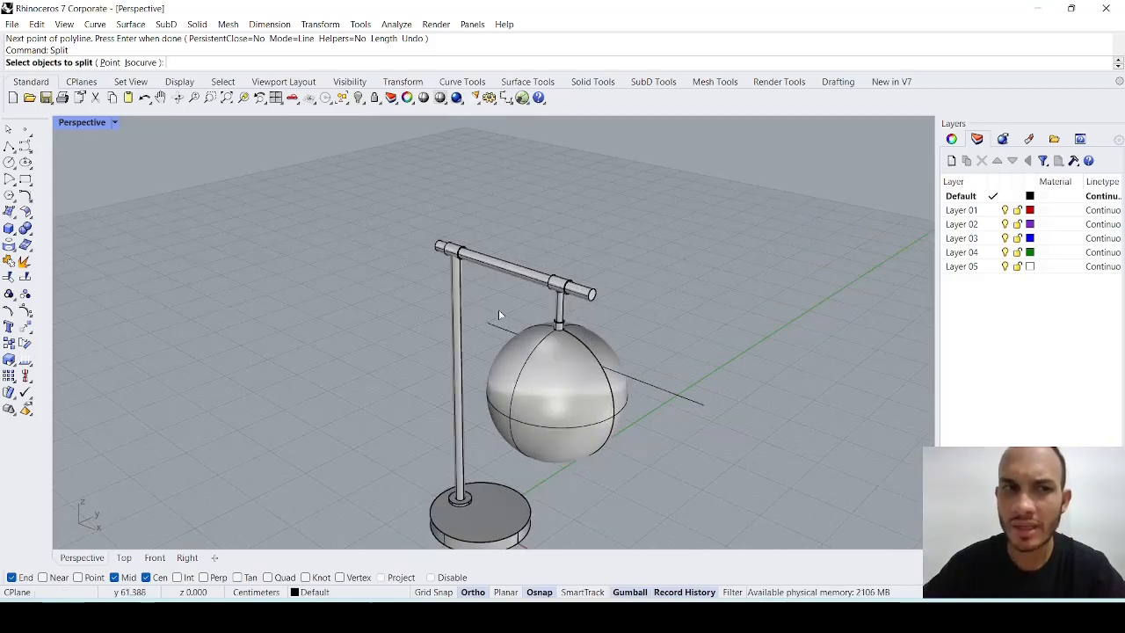
{"action": "double_click", "coordinate": [77, 123]}
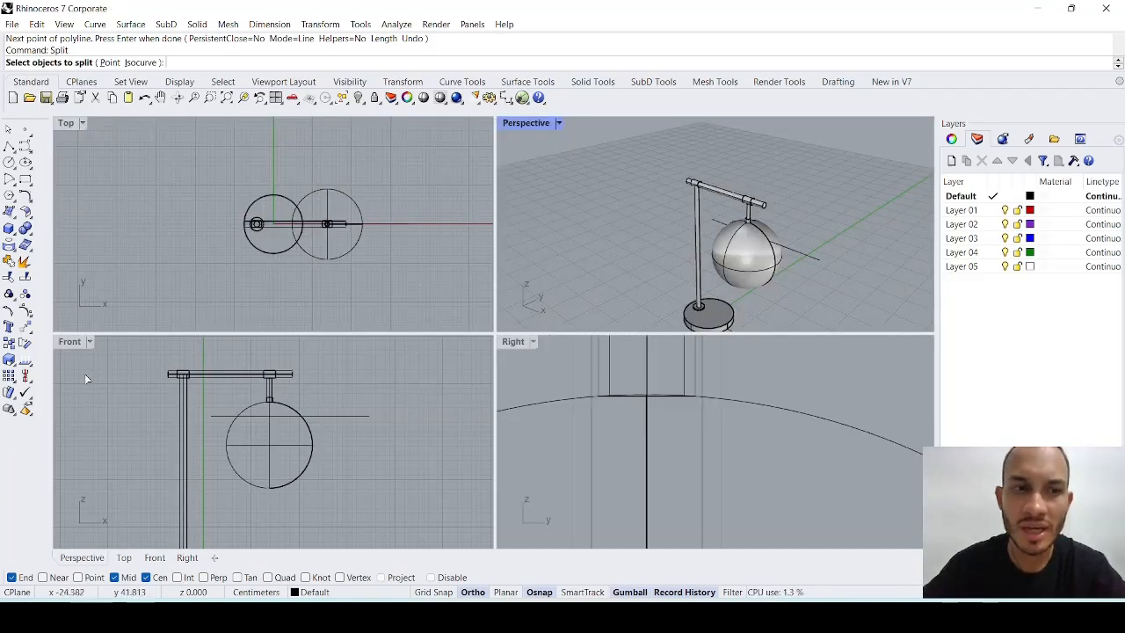
{"action": "double_click", "coordinate": [70, 341]}
{"action": "scroll", "coordinate": [676, 429], "scroll_direction": "up", "scroll_amount": 1}
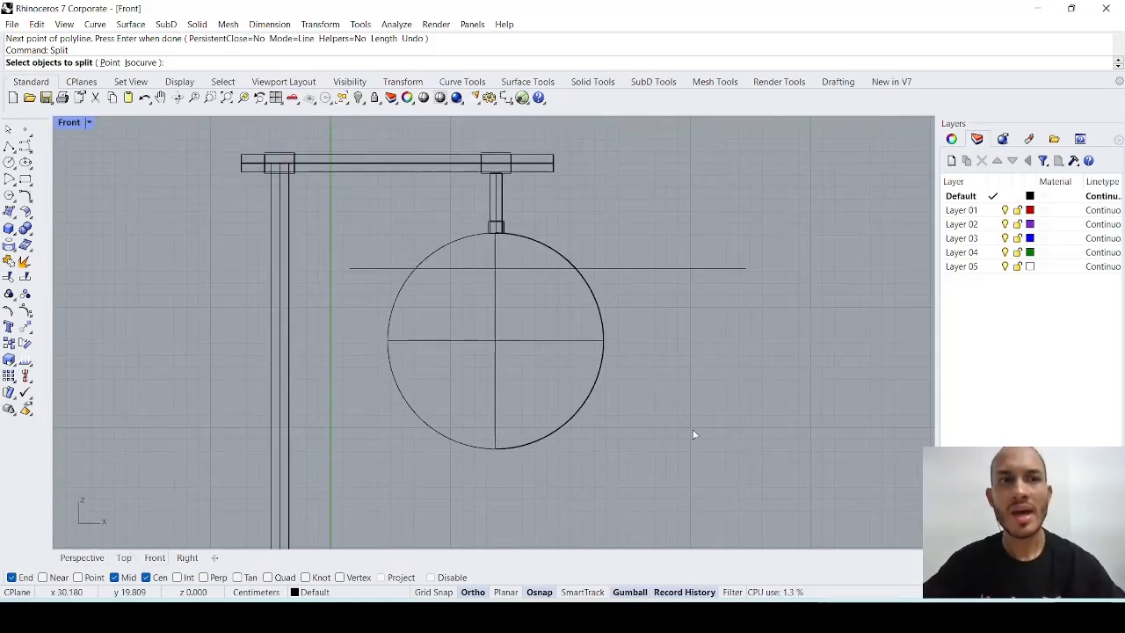
{"action": "key", "text": "Escape"}
Step: Split the sphere in the Front view, using the horizontal line across its upper part as the cutting object
{"action": "type", "text": "Split"}
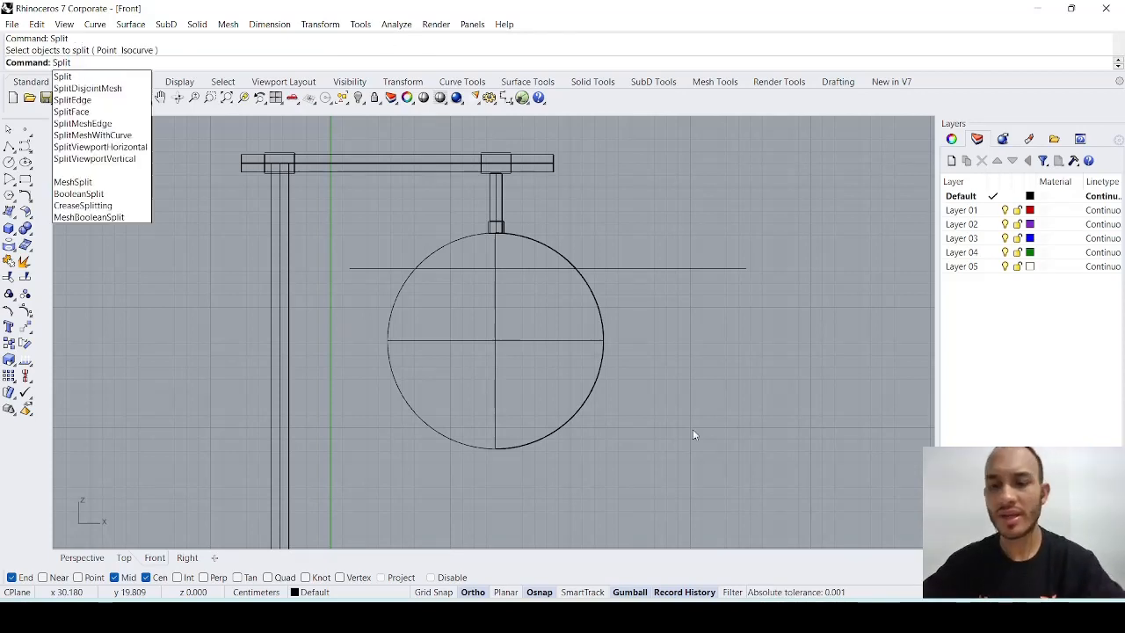
{"action": "key", "text": "Return"}
{"action": "left_click", "coordinate": [598, 384]}
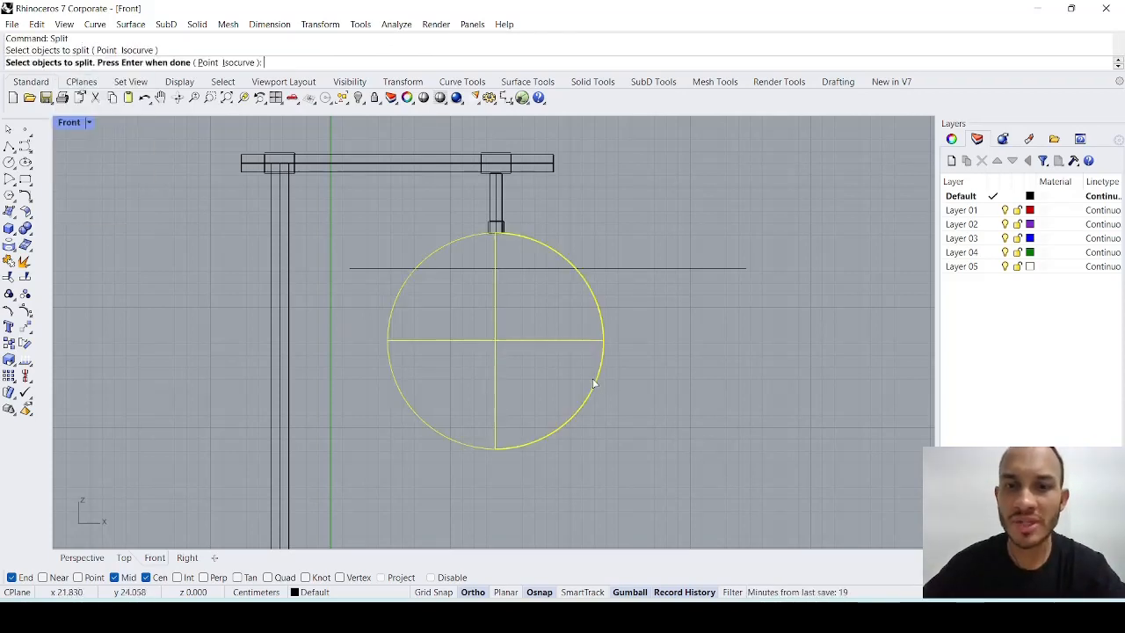
{"action": "key", "text": "Return"}
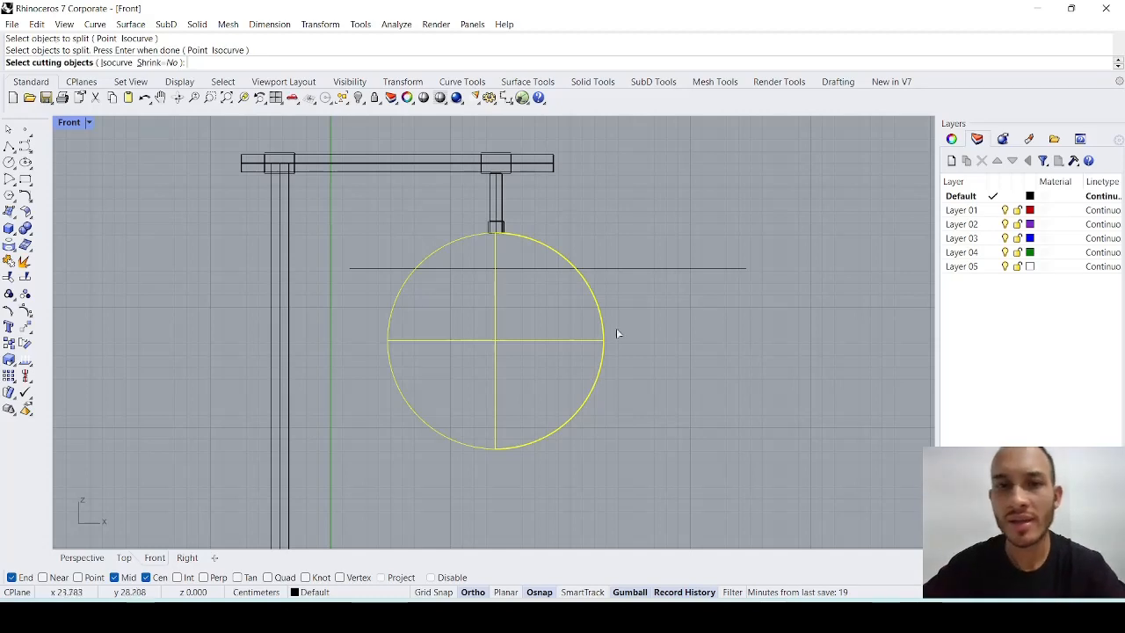
{"action": "left_click", "coordinate": [633, 268]}
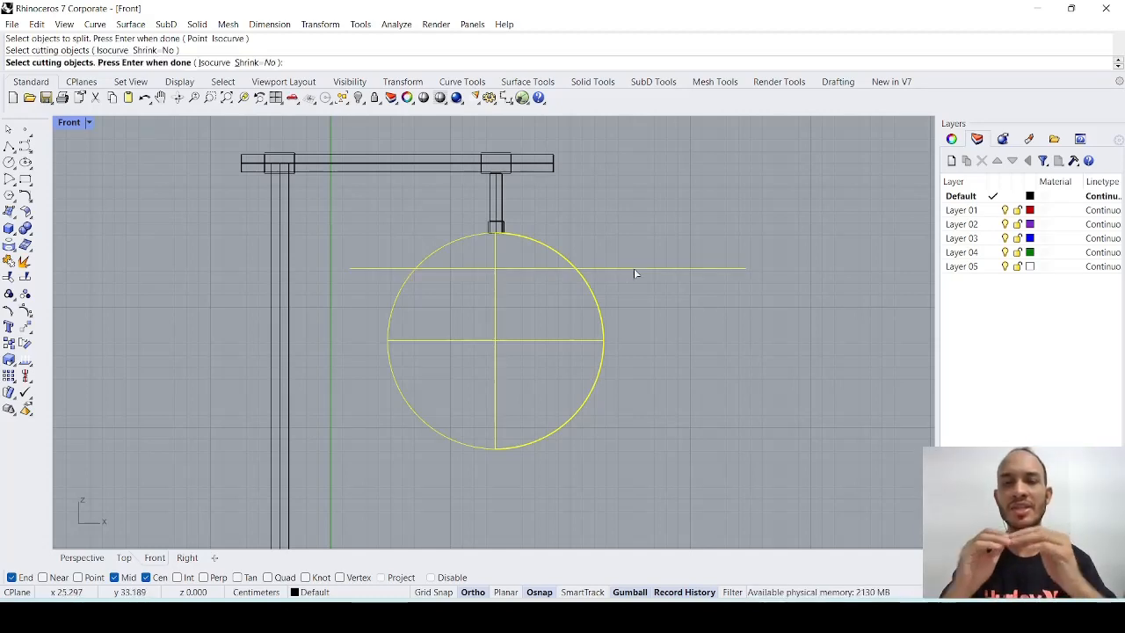
{"action": "key", "text": "Return"}
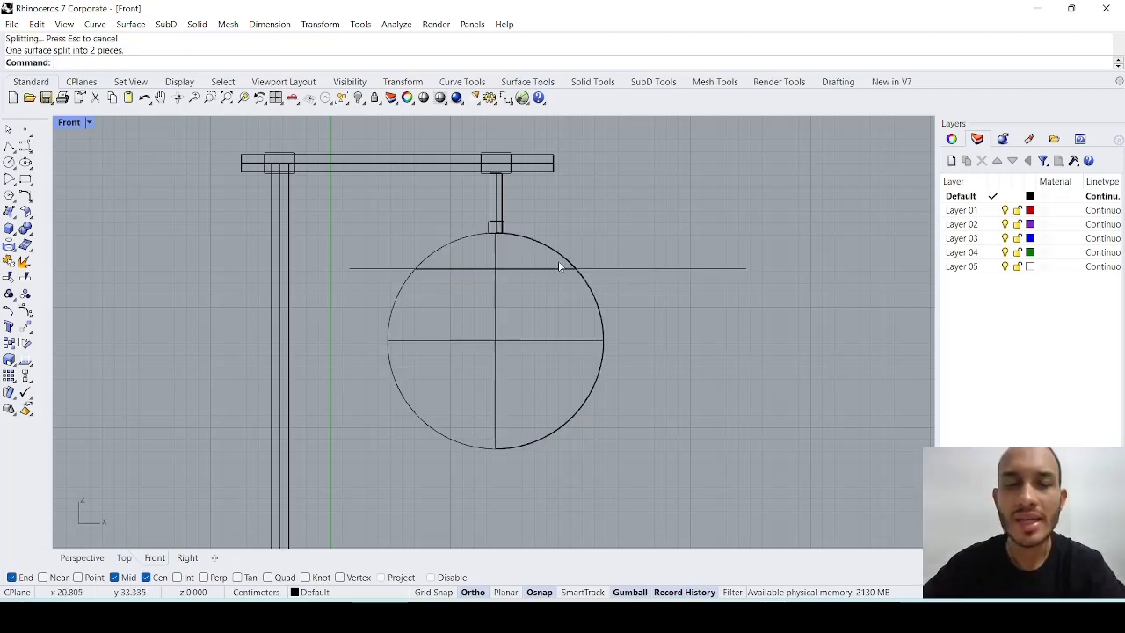
Step: Check the two dome pieces in the Perspective view and delete the horizontal cutting line
{"action": "double_click", "coordinate": [69, 122]}
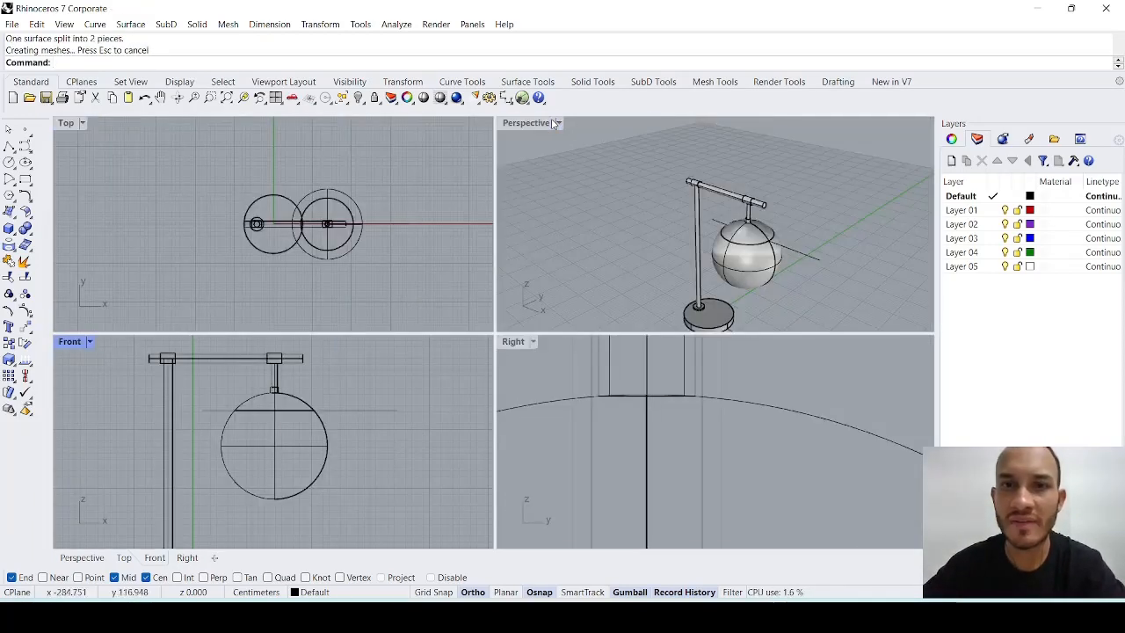
{"action": "double_click", "coordinate": [523, 122]}
{"action": "scroll", "coordinate": [528, 383], "scroll_direction": "up", "scroll_amount": 3}
{"action": "left_click", "coordinate": [563, 299]}
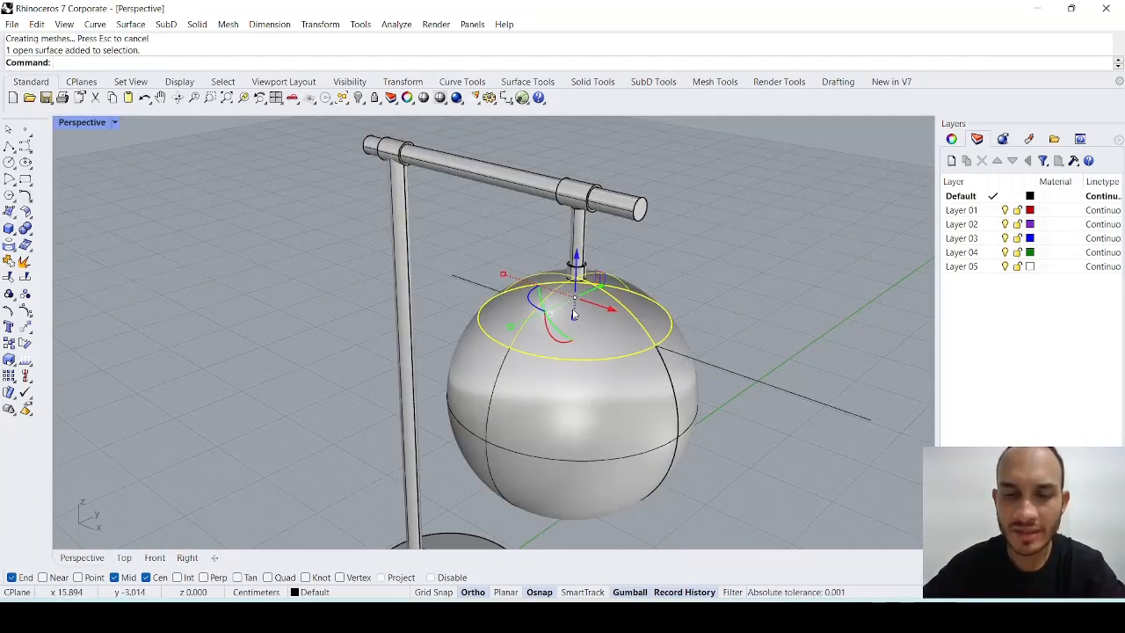
{"action": "left_click", "coordinate": [578, 431], "text": "shift"}
{"action": "left_click", "coordinate": [731, 361]}
{"action": "left_click", "coordinate": [741, 380]}
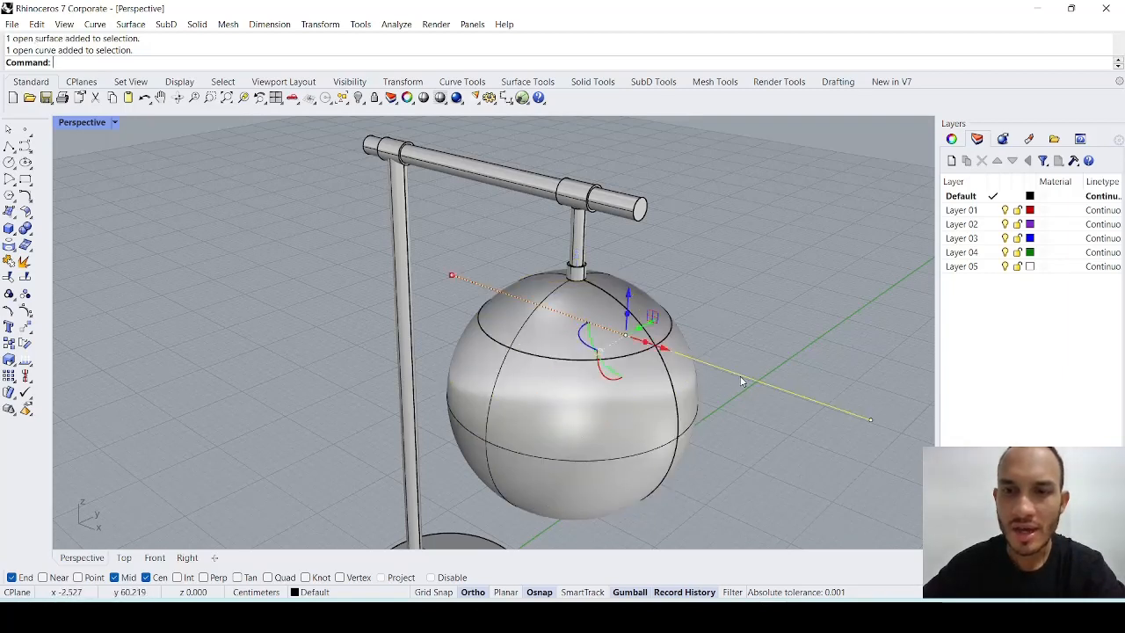
{"action": "key", "text": "Delete"}
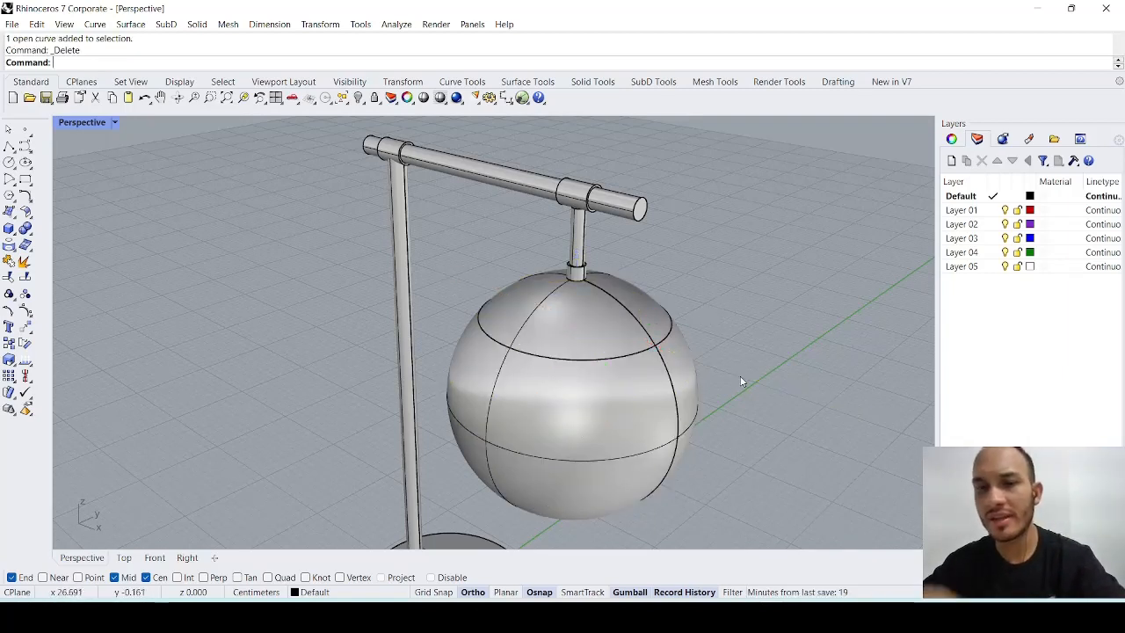
Step: Examine the lamp and its base in perspective and compare them with the reference lamp in the lesson PDF
{"action": "scroll", "coordinate": [675, 319], "scroll_direction": "down", "scroll_amount": 5}
{"action": "scroll", "coordinate": [578, 356], "scroll_direction": "up", "scroll_amount": 2}
{"action": "right_click_drag", "start_coordinate": [579, 356], "coordinate": [592, 215]}
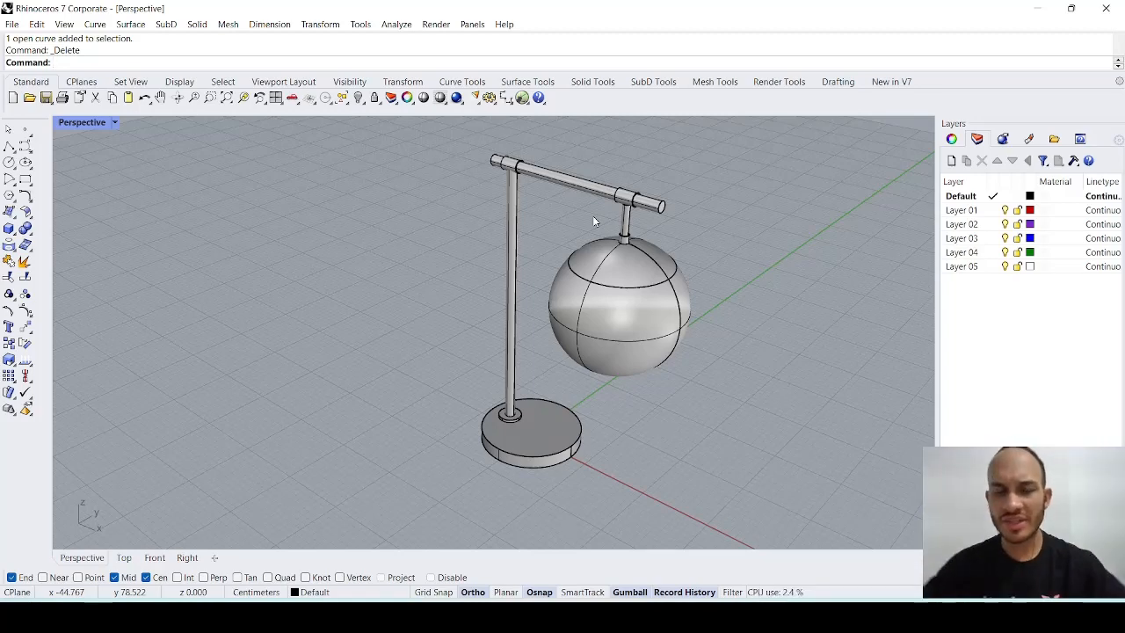
{"action": "scroll", "coordinate": [593, 221], "scroll_direction": "up", "scroll_amount": 3}
{"action": "scroll", "coordinate": [609, 428], "scroll_direction": "down", "scroll_amount": 5}
{"action": "scroll", "coordinate": [571, 463], "scroll_direction": "up", "scroll_amount": 6}
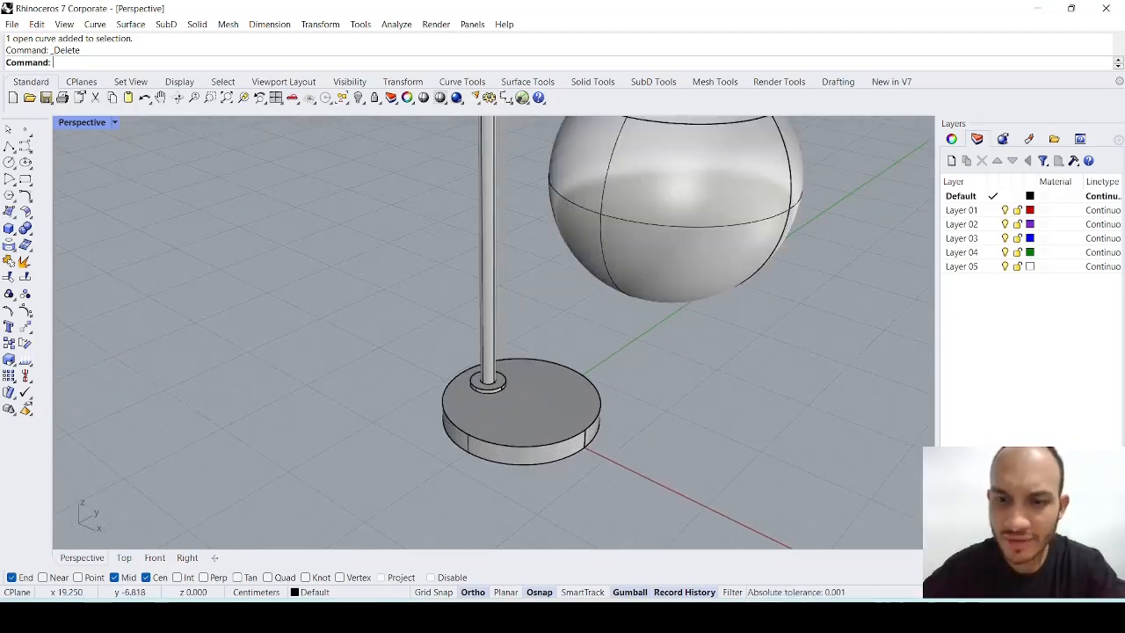
{"action": "key", "text": "alt+Tab"}
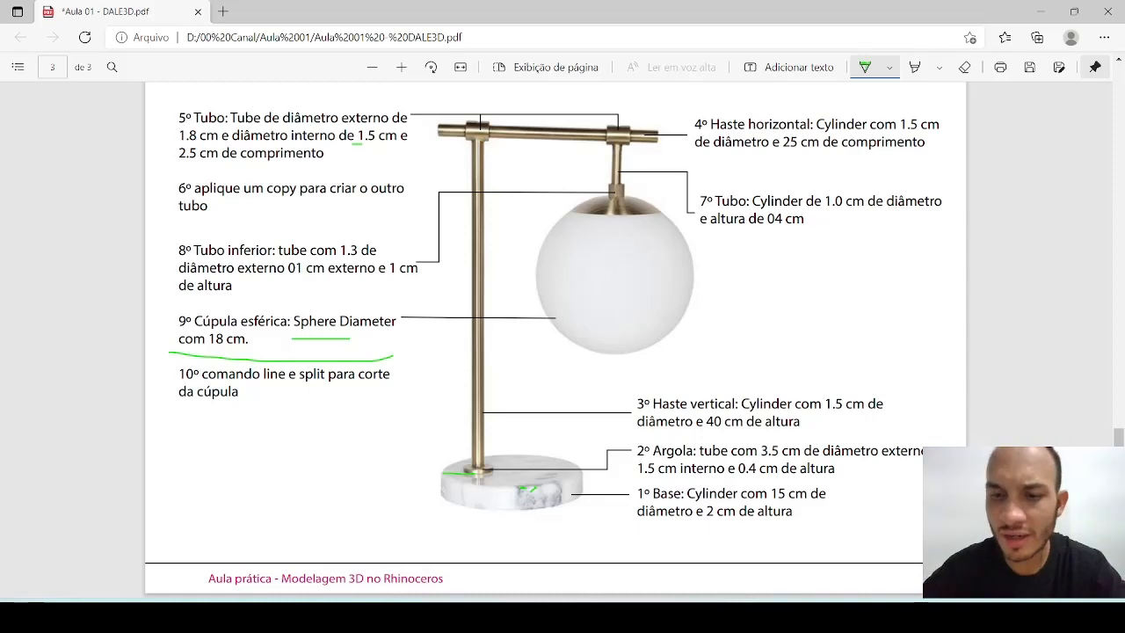
{"action": "key", "text": "alt+Tab"}
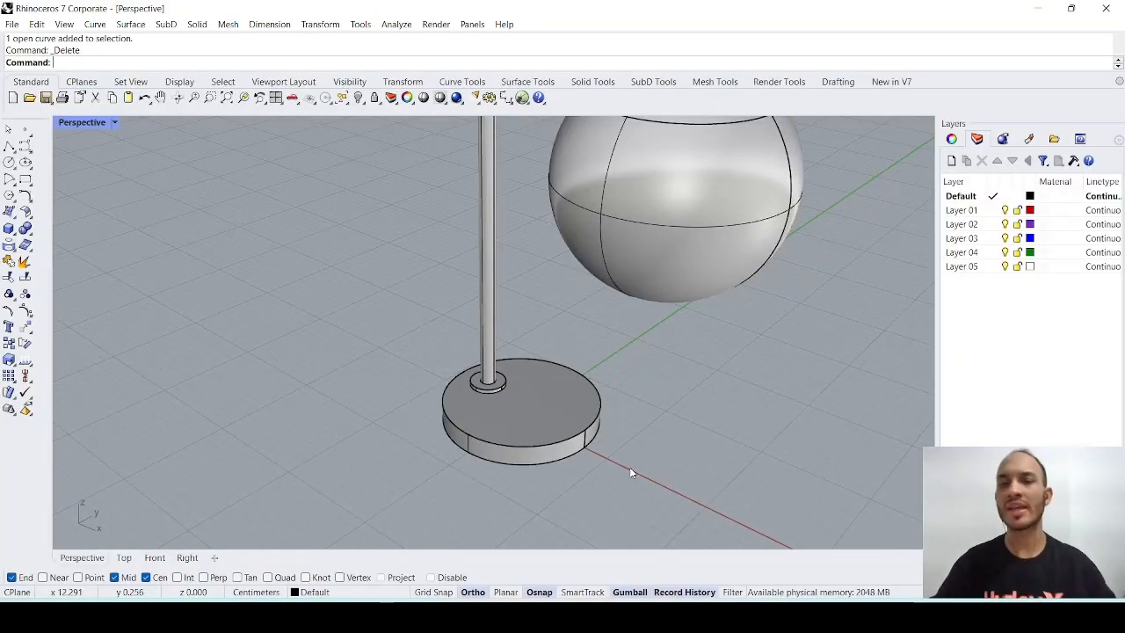
{"action": "scroll", "coordinate": [580, 408], "scroll_direction": "down", "scroll_amount": 5}
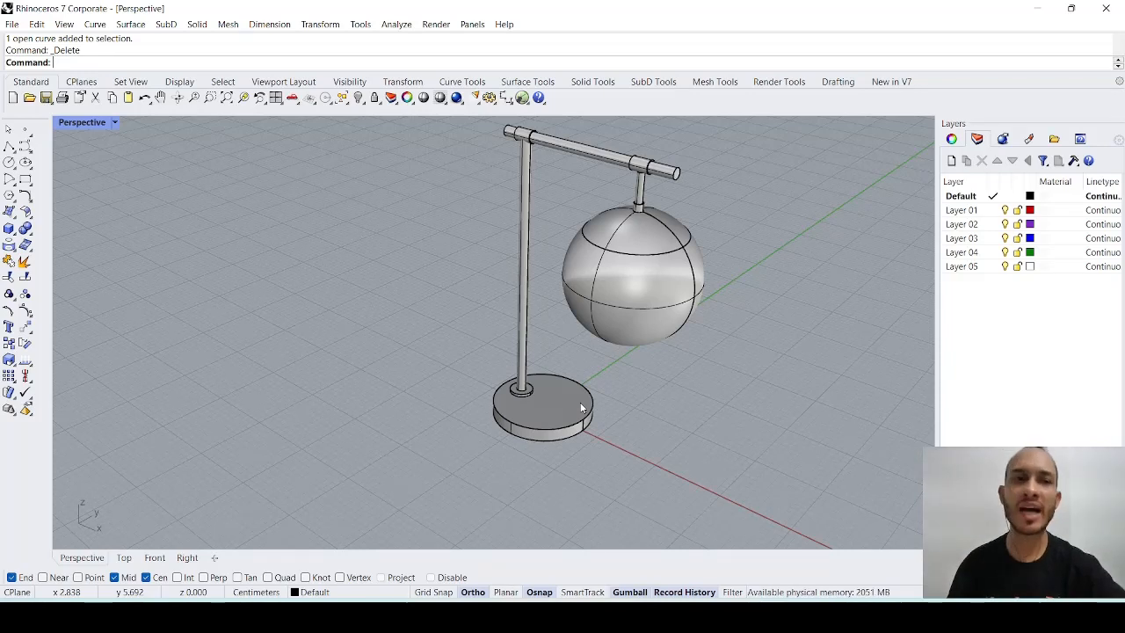
{"action": "scroll", "coordinate": [580, 406], "scroll_direction": "up", "scroll_amount": 5}
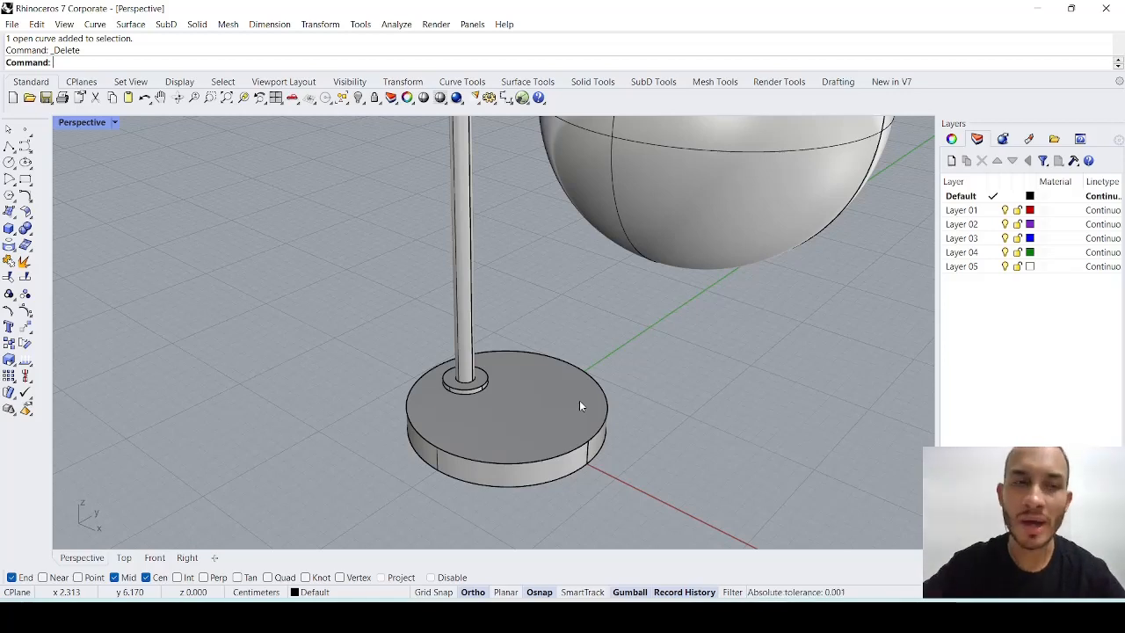
{"action": "type", "text": "fi"}
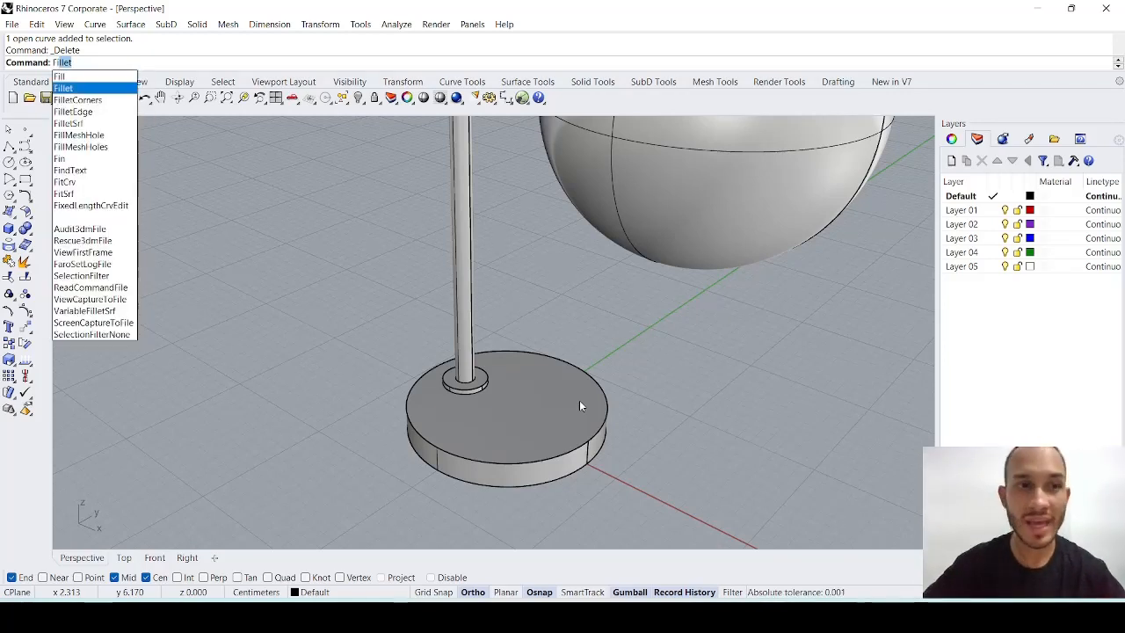
{"action": "key", "text": "Down"}
{"action": "key", "text": "Down"}
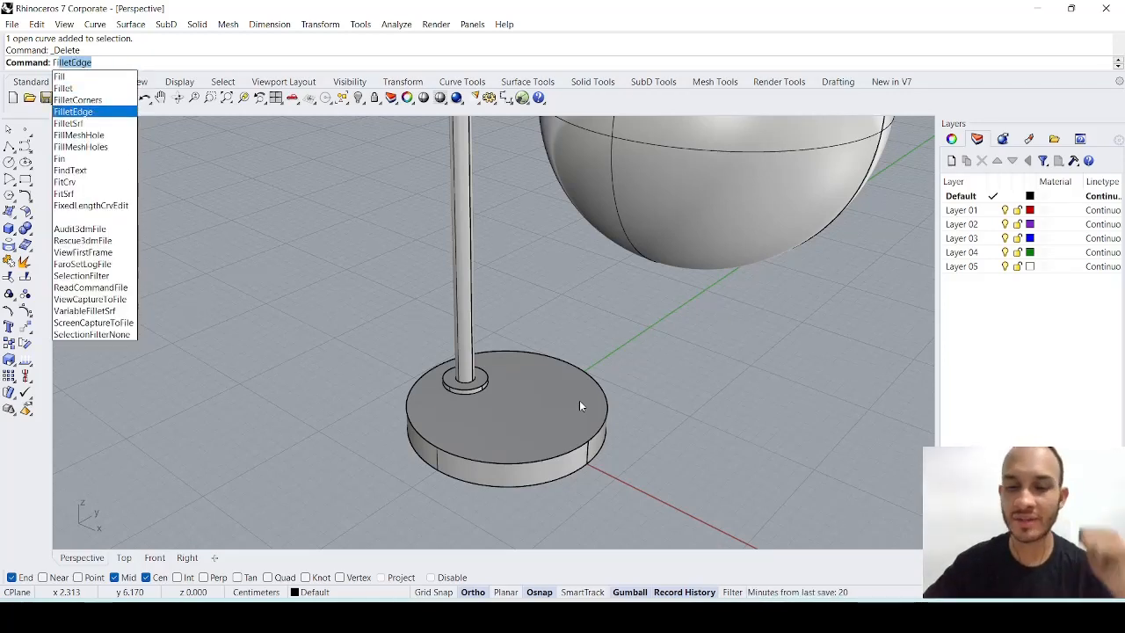
{"action": "key", "text": "Return"}
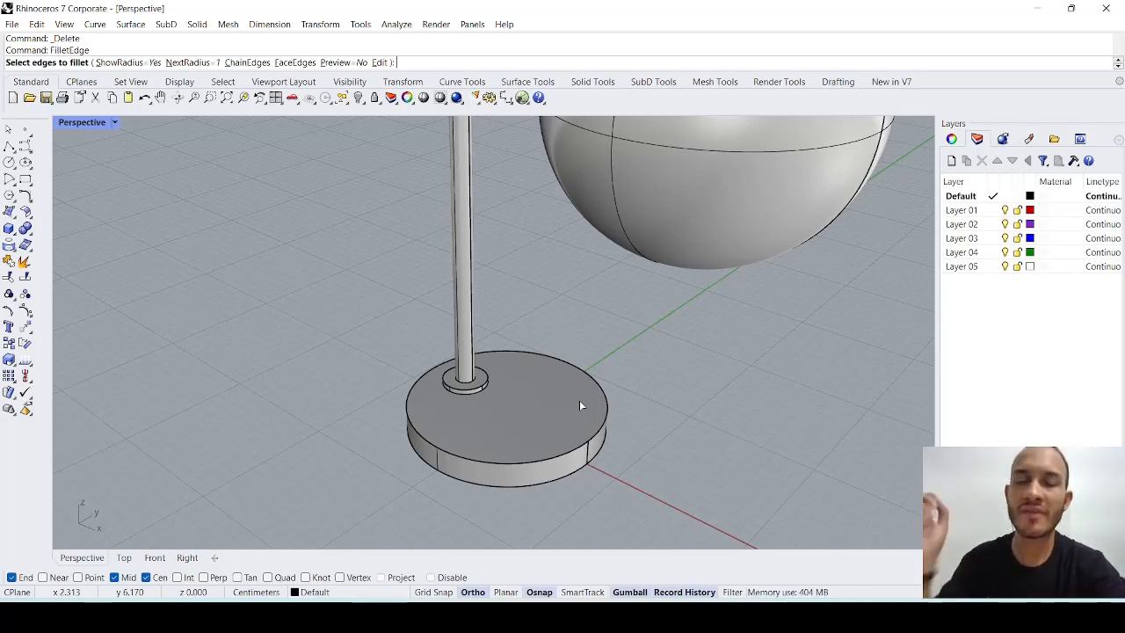
{"action": "scroll", "coordinate": [564, 413], "scroll_direction": "down", "scroll_amount": 3}
{"action": "scroll", "coordinate": [564, 416], "scroll_direction": "up", "scroll_amount": 3}
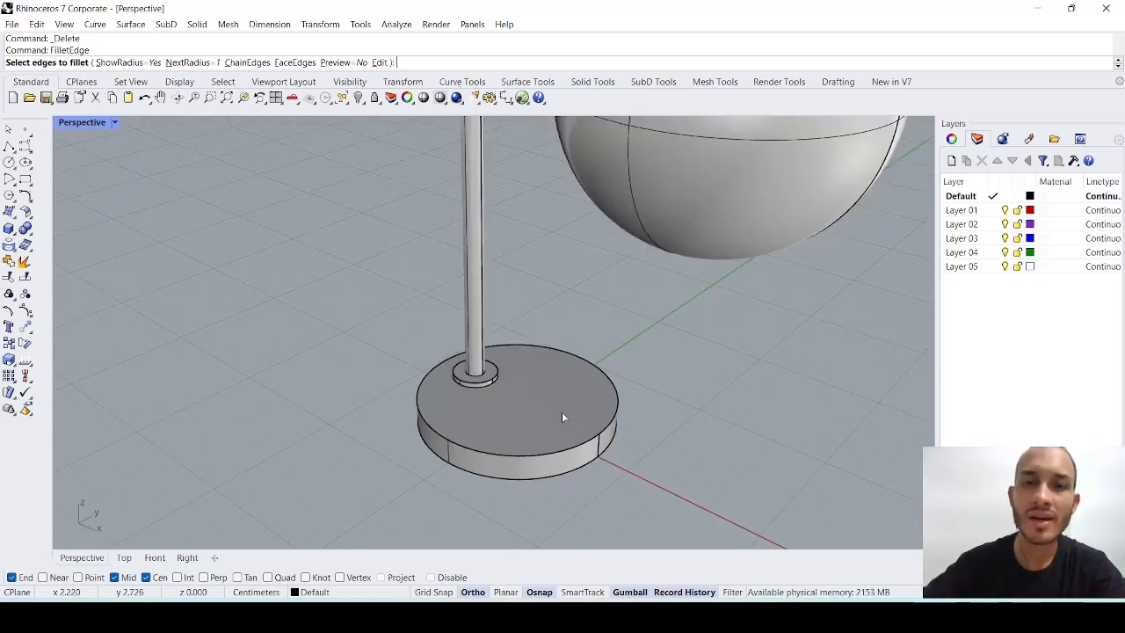
{"action": "scroll", "coordinate": [564, 417], "scroll_direction": "up", "scroll_amount": 2}
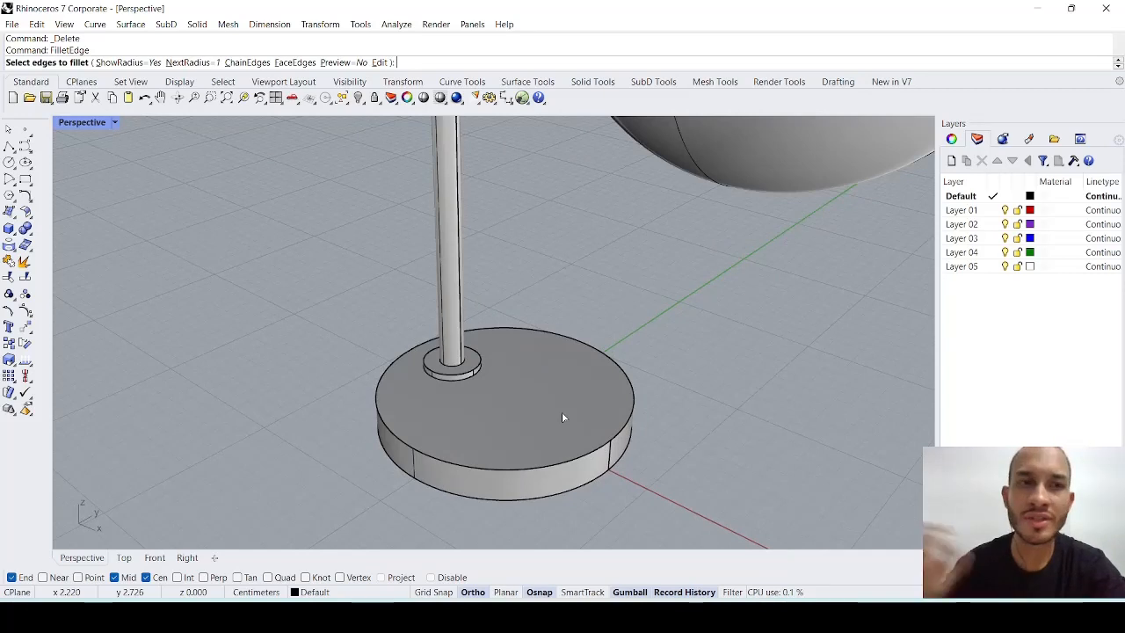
{"action": "scroll", "coordinate": [562, 412], "scroll_direction": "down", "scroll_amount": 1}
{"action": "scroll", "coordinate": [561, 411], "scroll_direction": "down", "scroll_amount": 1}
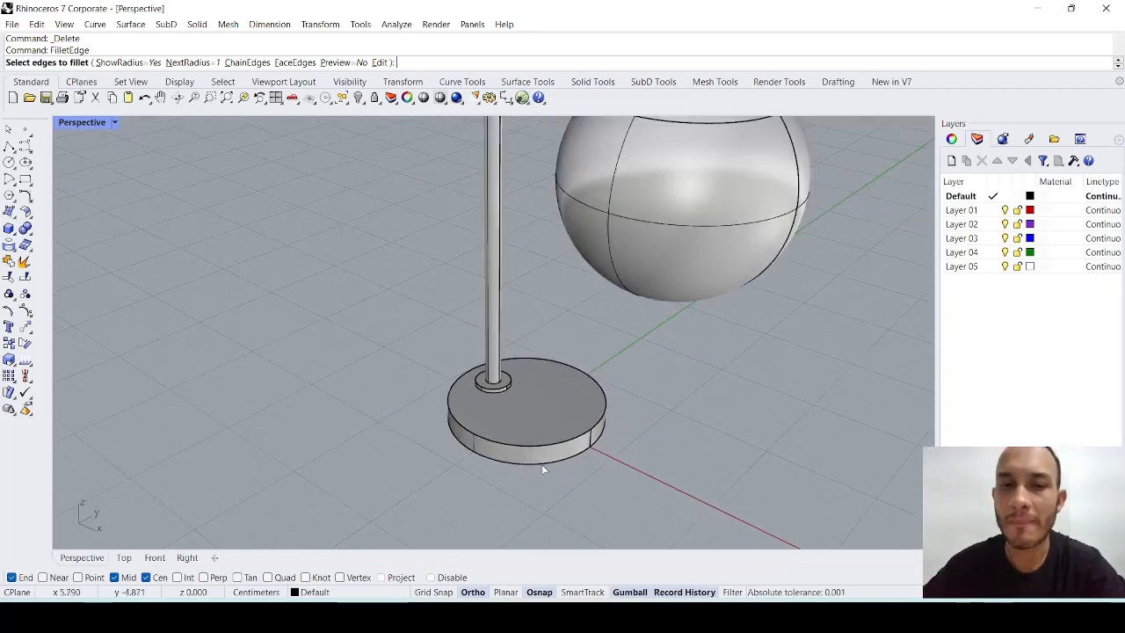
{"action": "key", "text": "Escape"}
Step: Round the top edge of the lamp's circular base using FilletEdge with a 0.5 cm radius
{"action": "type", "text": "f"}
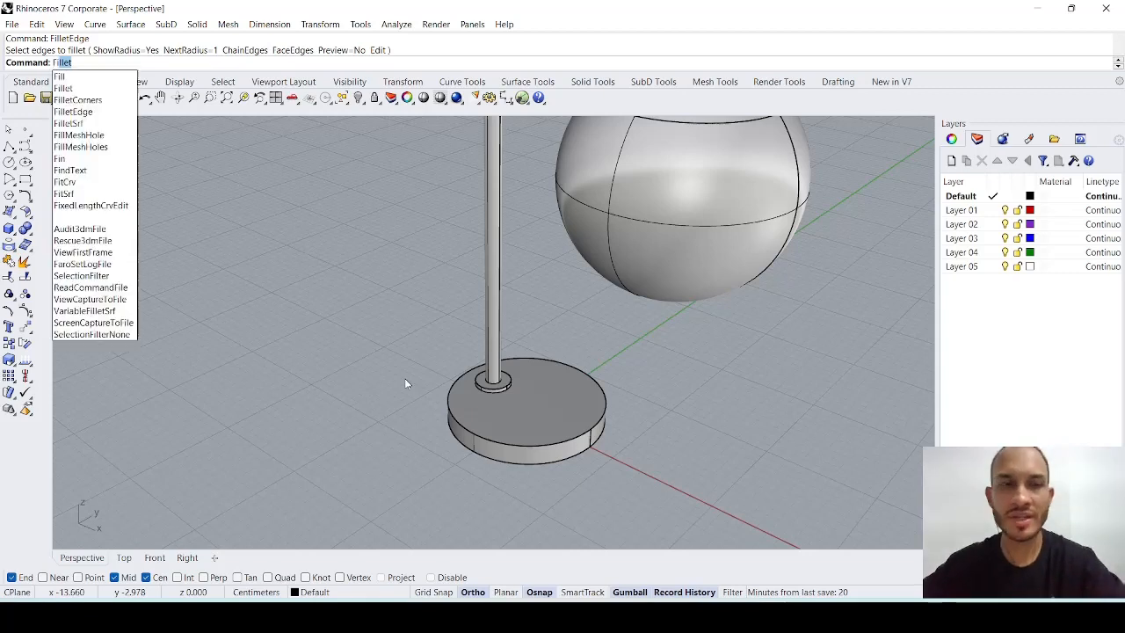
{"action": "key", "text": "Down"}
{"action": "key", "text": "Down"}
{"action": "key", "text": "Return"}
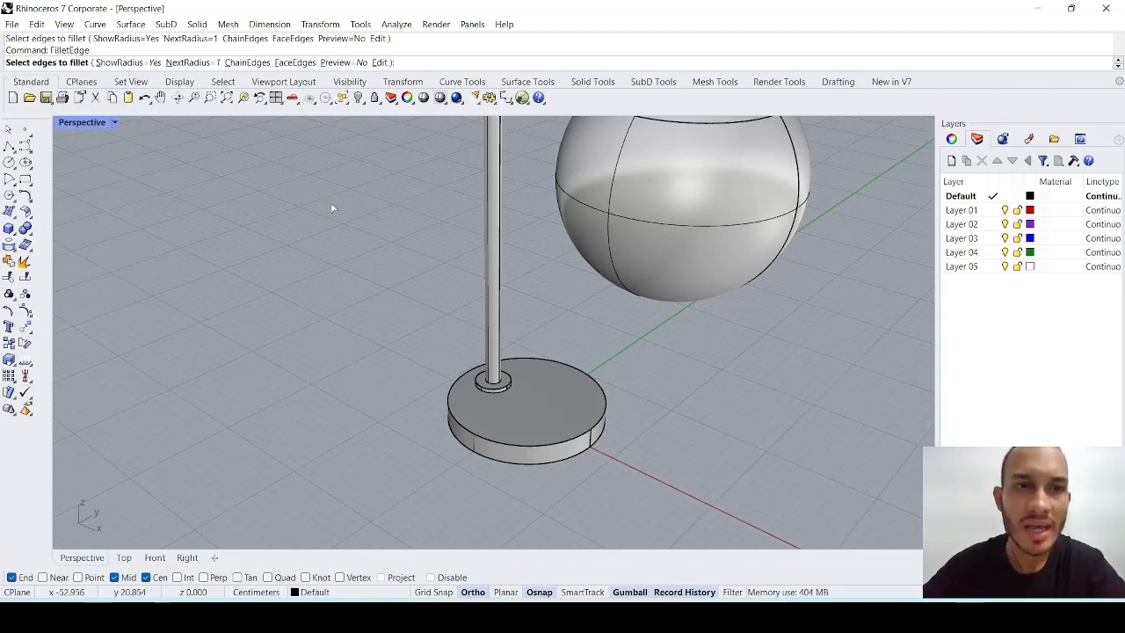
{"action": "left_click", "coordinate": [192, 62]}
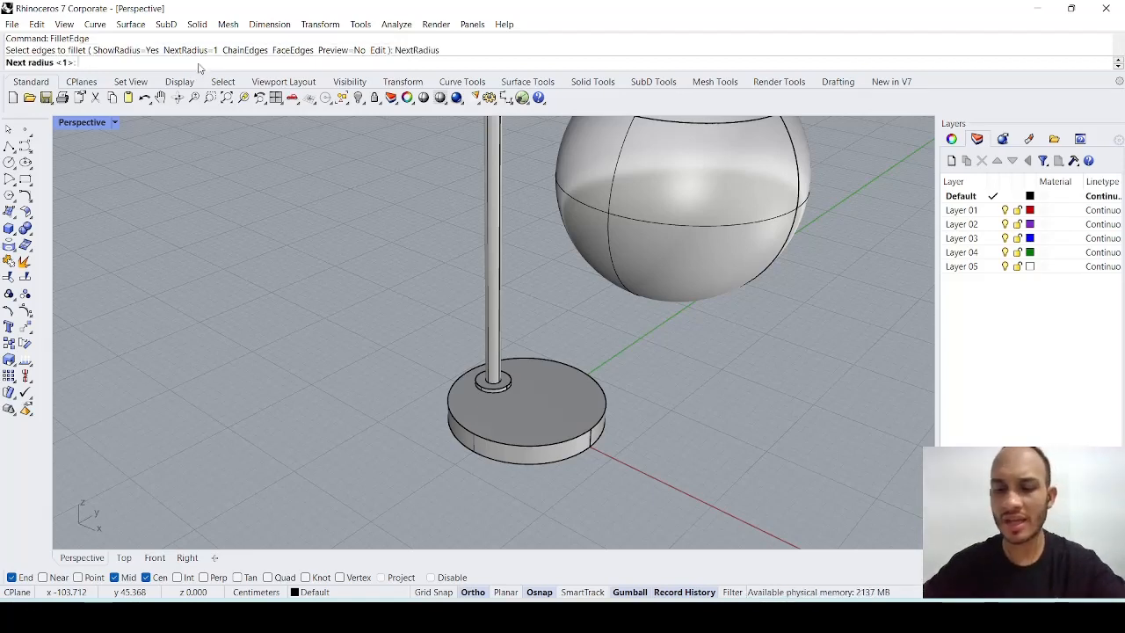
{"action": "type", "text": "0.5"}
{"action": "key", "text": "Return"}
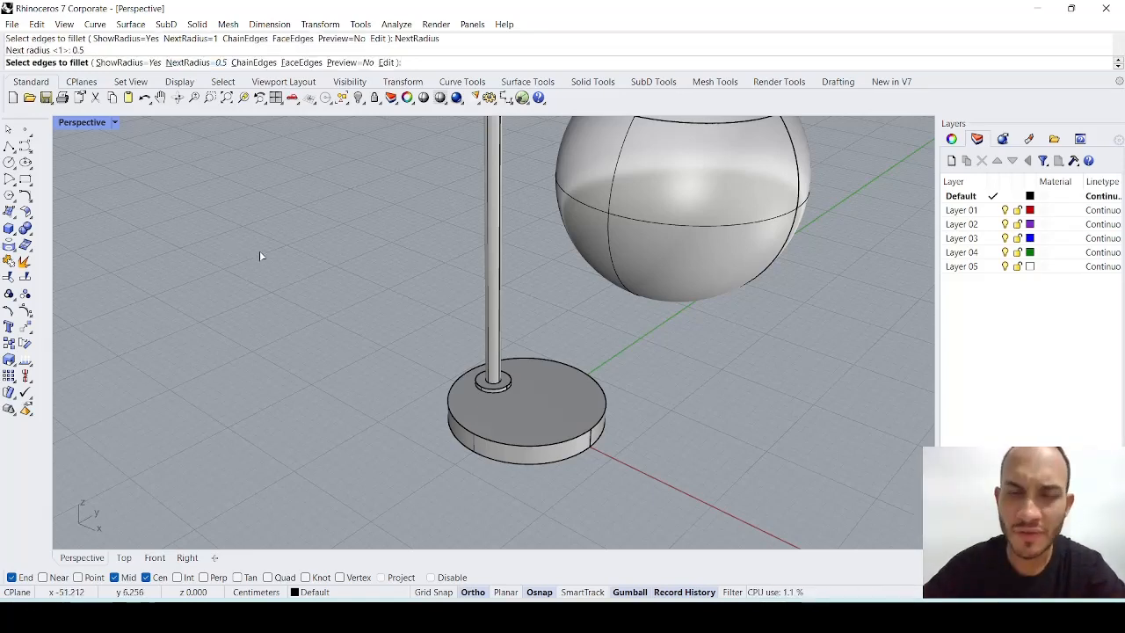
{"action": "left_click", "coordinate": [498, 445]}
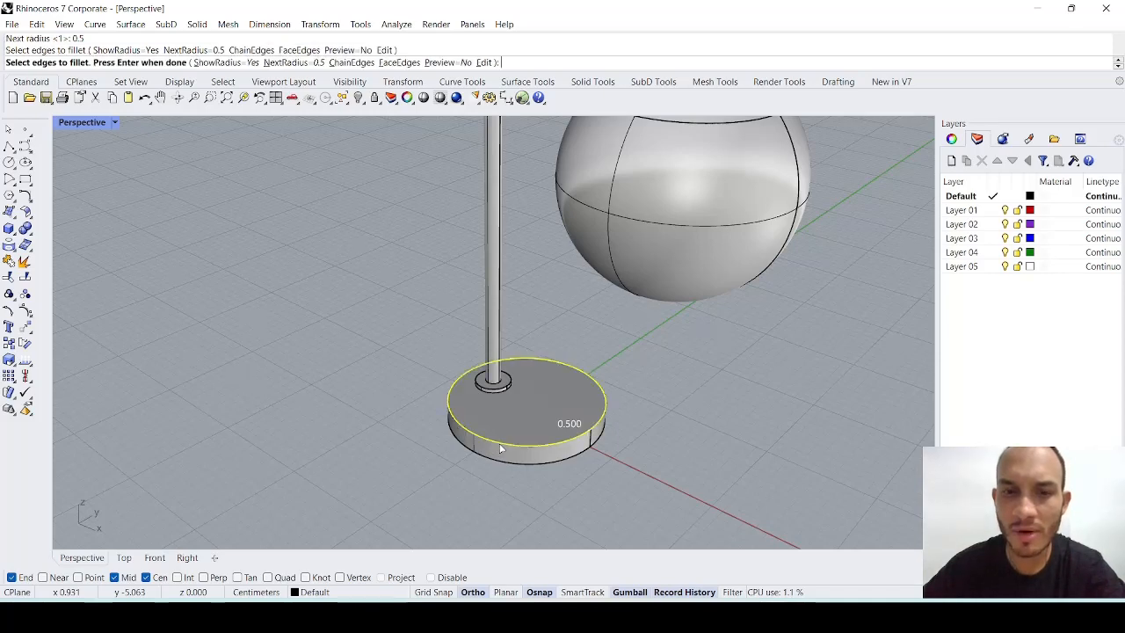
{"action": "key", "text": "Return"}
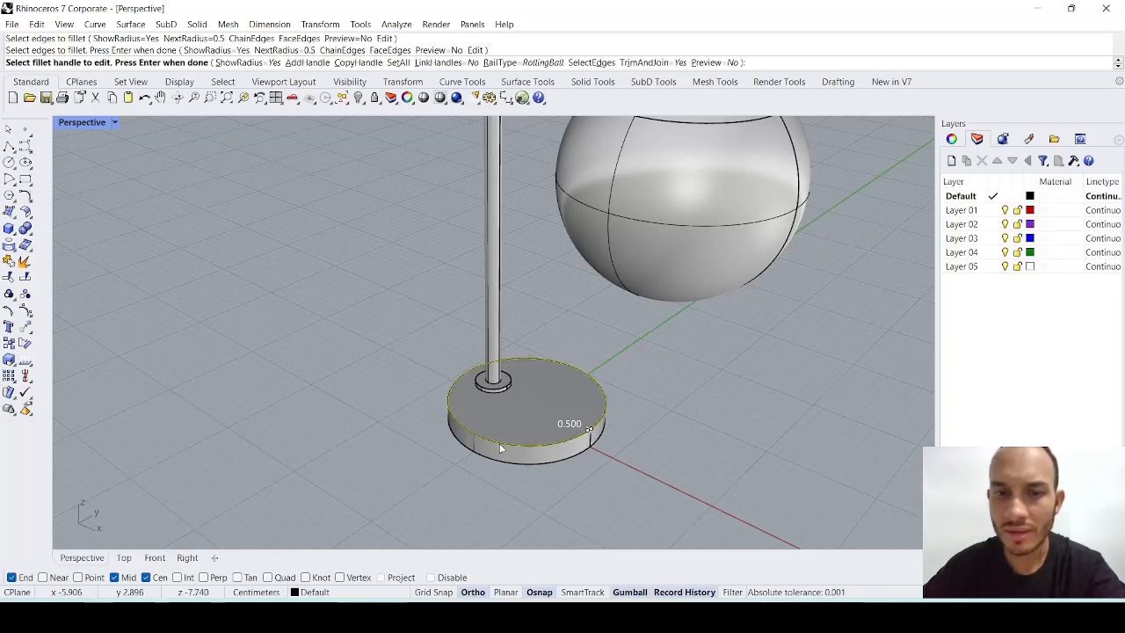
{"action": "key", "text": "Return"}
{"action": "scroll", "coordinate": [504, 445], "scroll_direction": "up", "scroll_amount": 3}
{"action": "scroll", "coordinate": [505, 445], "scroll_direction": "down", "scroll_amount": 2}
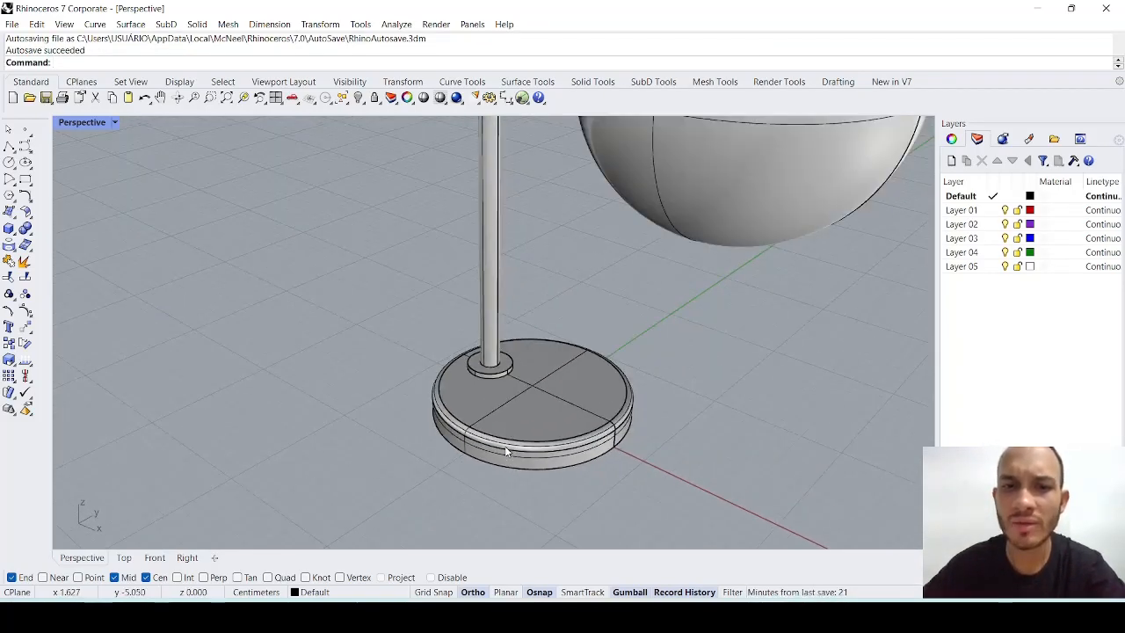
{"action": "scroll", "coordinate": [504, 446], "scroll_direction": "down", "scroll_amount": 1}
{"action": "scroll", "coordinate": [505, 450], "scroll_direction": "down", "scroll_amount": 3}
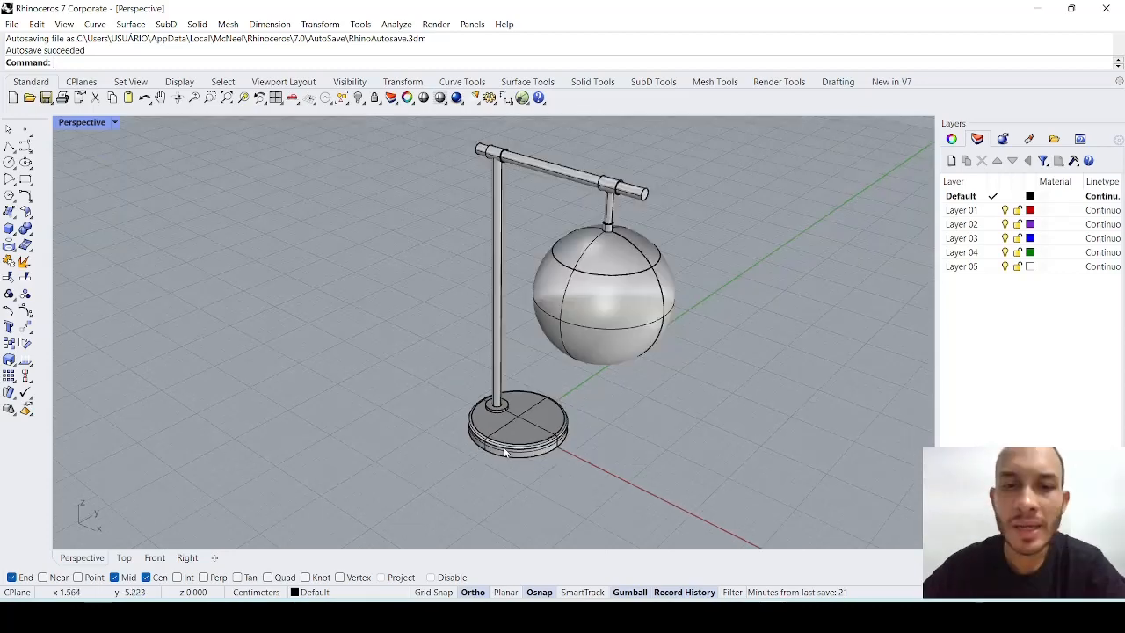
{"action": "right_click_drag", "start_coordinate": [505, 450], "coordinate": [583, 428]}
Step: Save the lamp model as "Luminária 00" in the Aula 01 folder, in Rhino 7 3D Models format
{"action": "key", "text": "ctrl+s"}
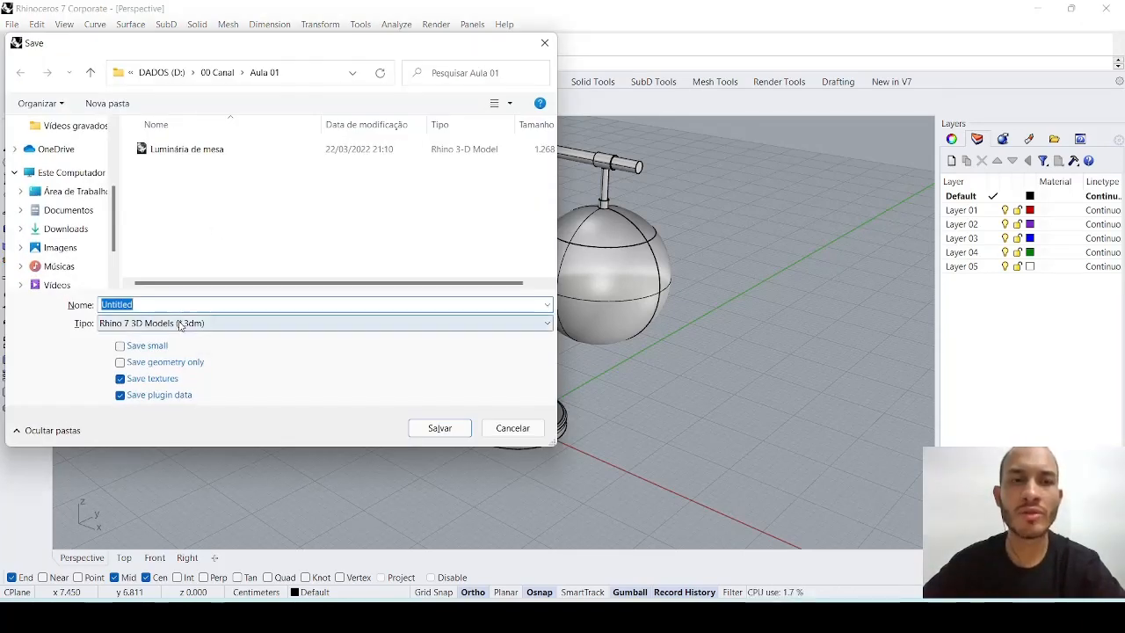
{"action": "left_click", "coordinate": [131, 304]}
{"action": "double_click", "coordinate": [170, 305]}
{"action": "type", "text": "Luminária"}
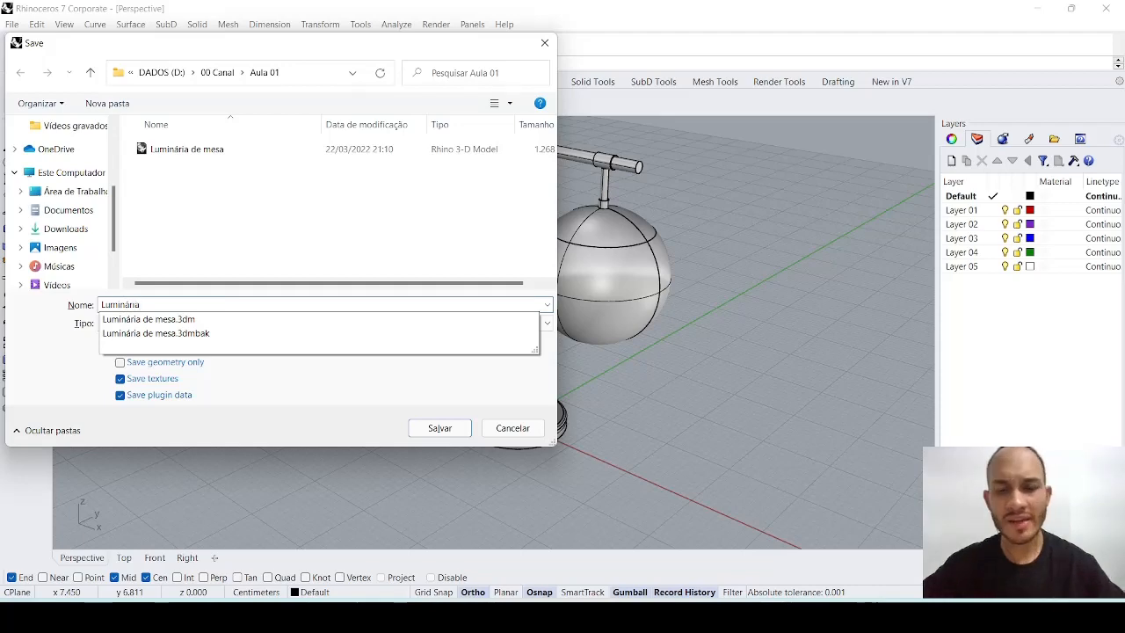
{"action": "key", "text": "Return"}
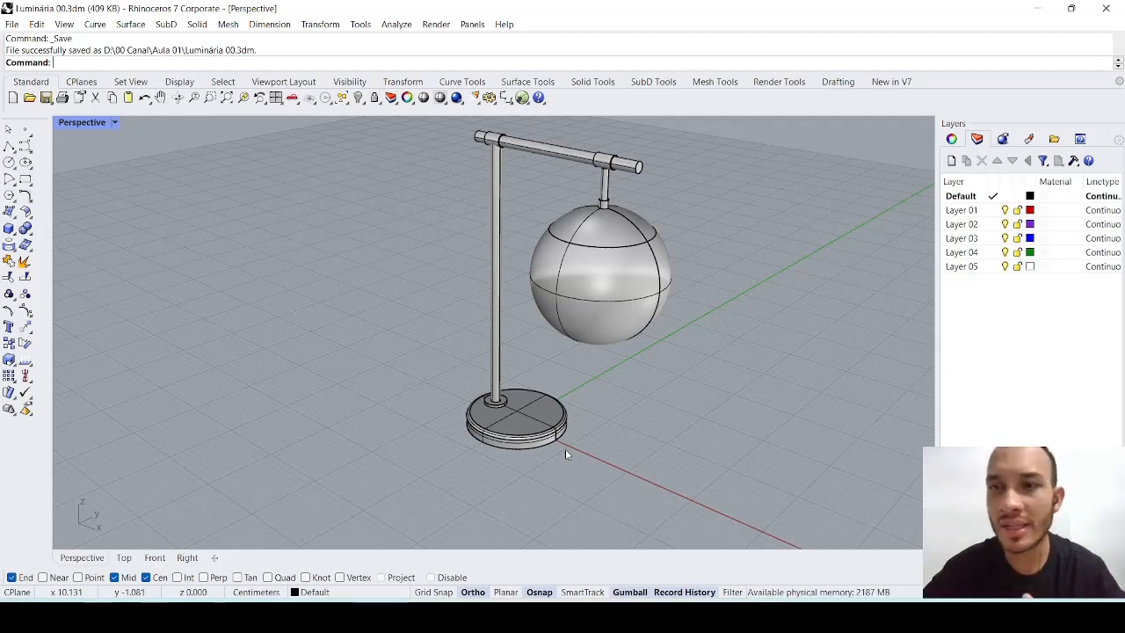
Step: Review the finished lamp in perspective against the exercise page of the lesson PDF and return to the model
{"action": "right_click_drag", "start_coordinate": [574, 448], "coordinate": [726, 394]}
{"action": "key", "text": "alt+Tab"}
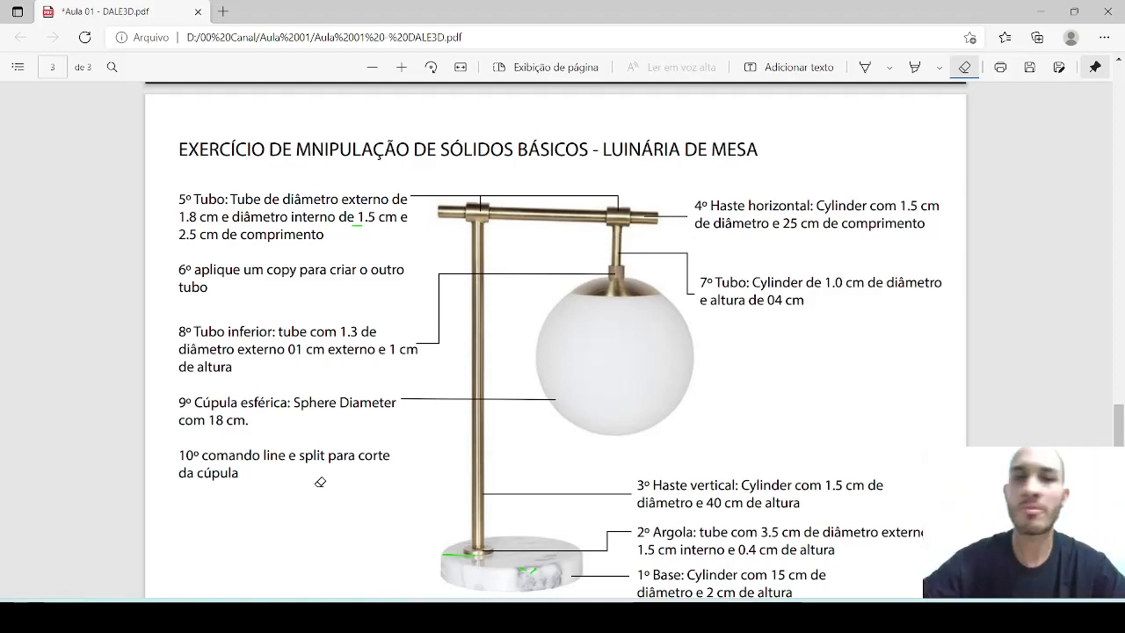
{"action": "key", "text": "alt+Tab"}
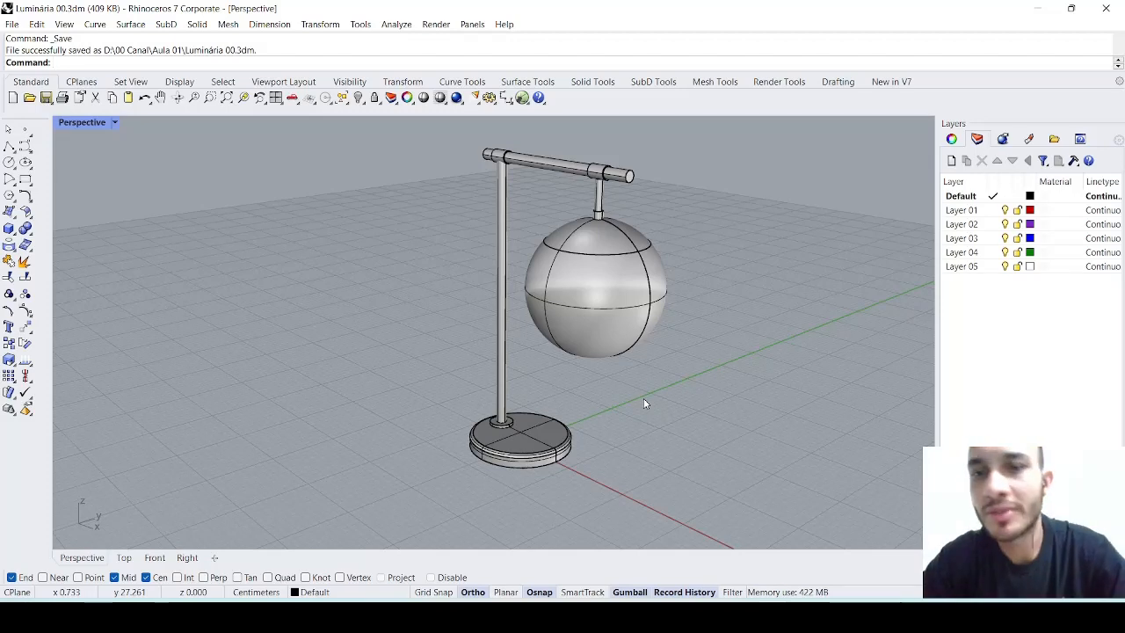